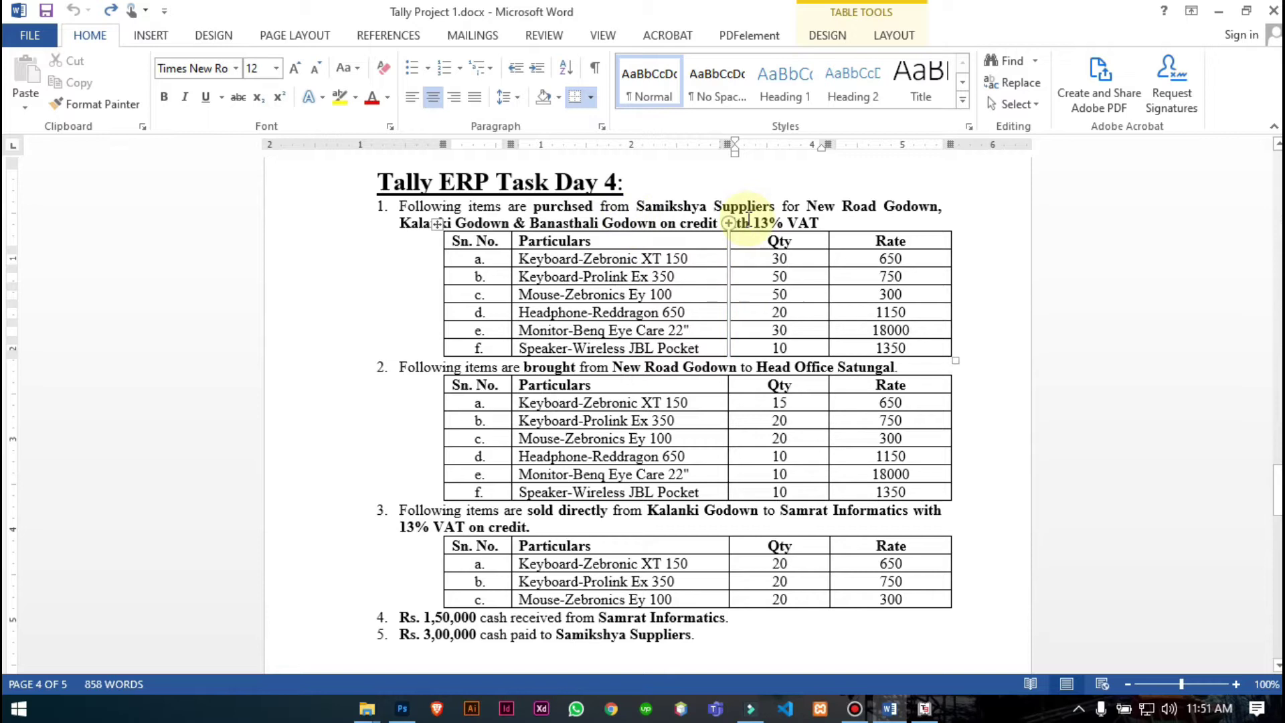
Review the item particulars of the first purchase table in the Word document, and switch to Tally.ERP 9.
click(627, 257)
drag(630, 287, 659, 331)
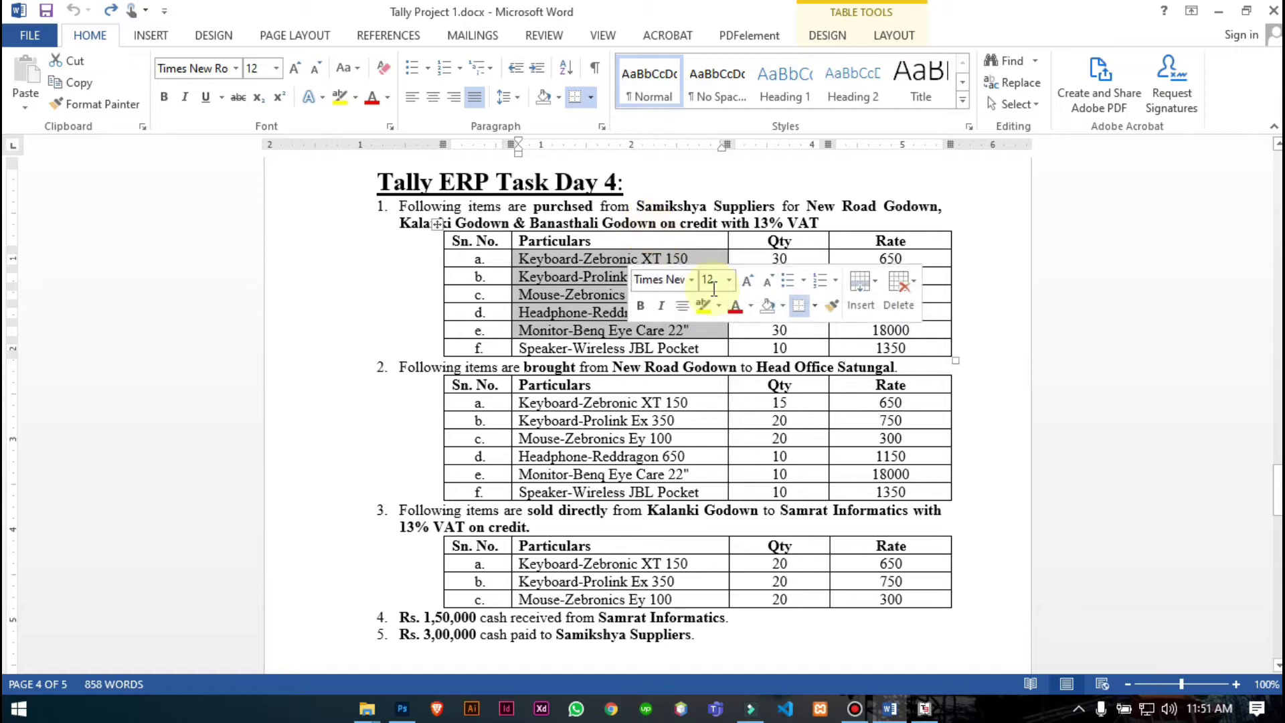
click(923, 710)
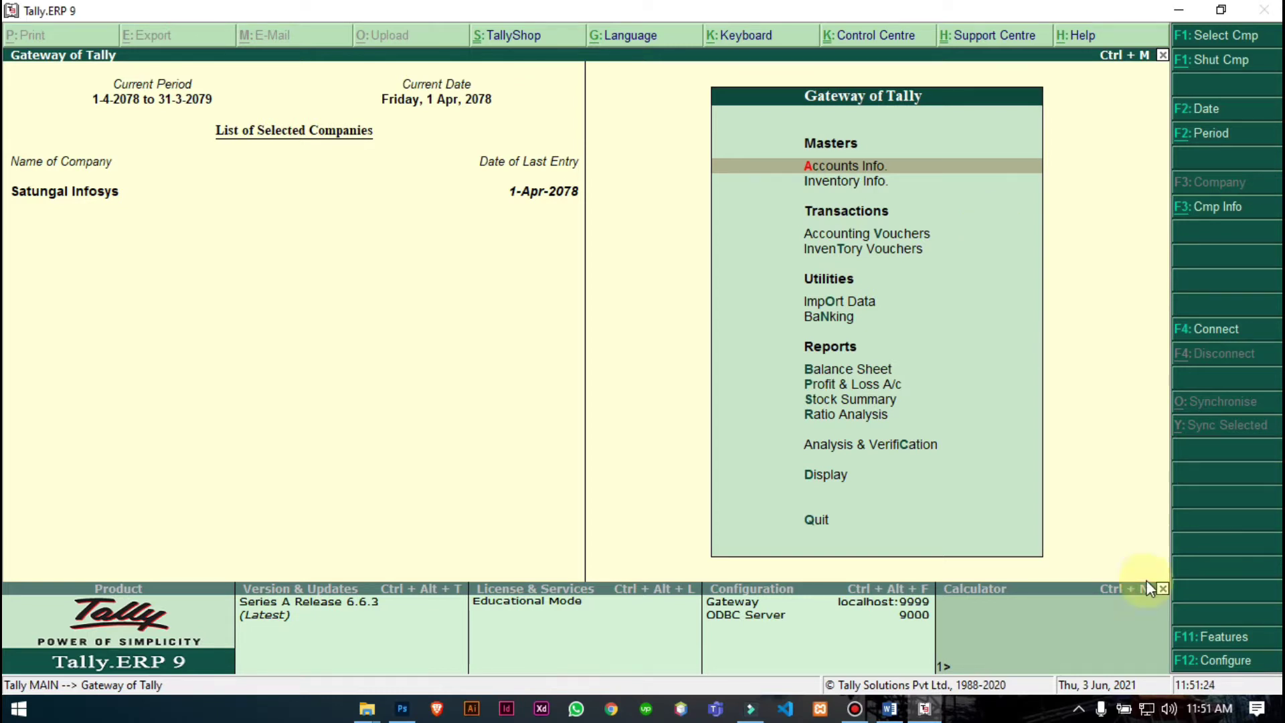
Enable maintaining multiple godowns in the company's inventory features and save the settings.
click(1214, 638)
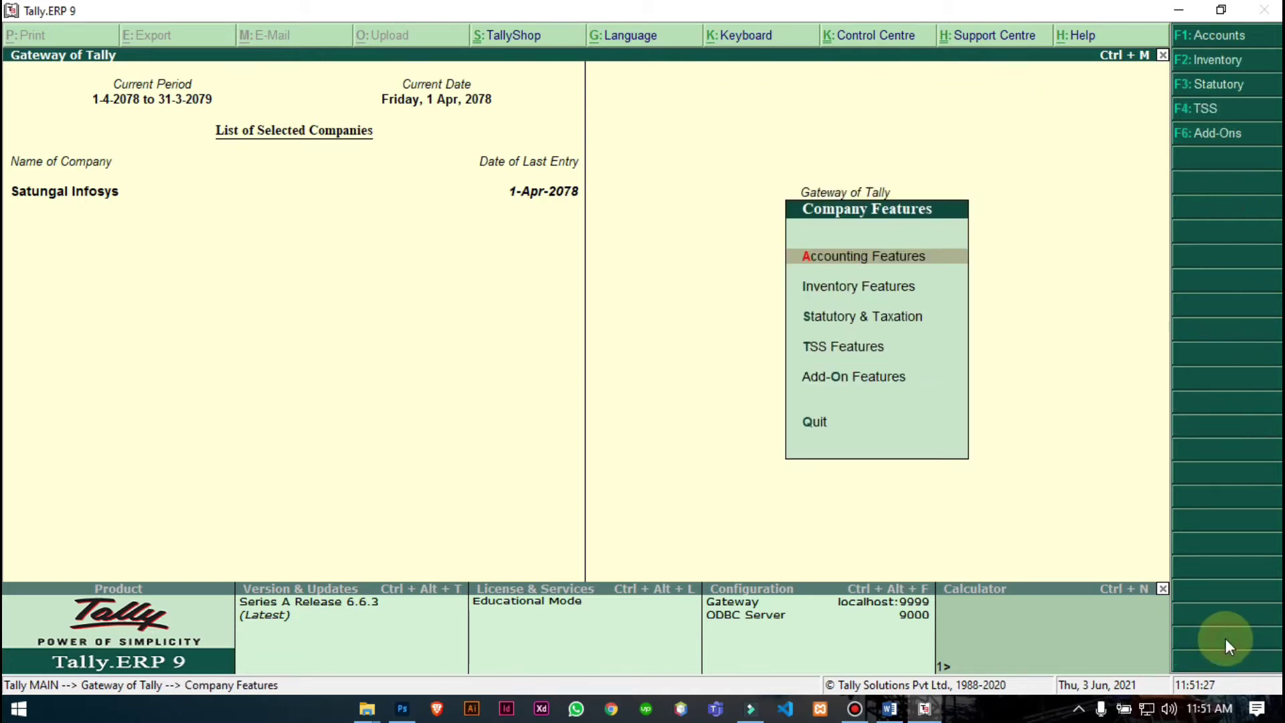
click(867, 293)
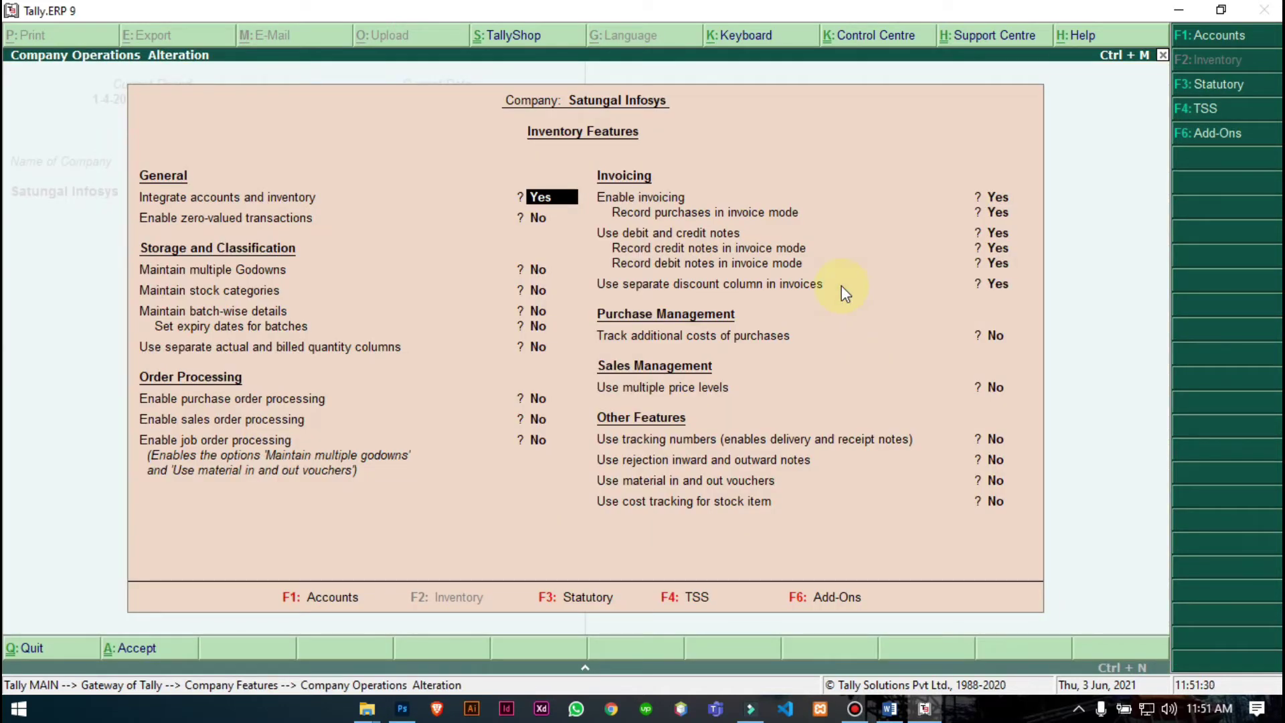
click(536, 273)
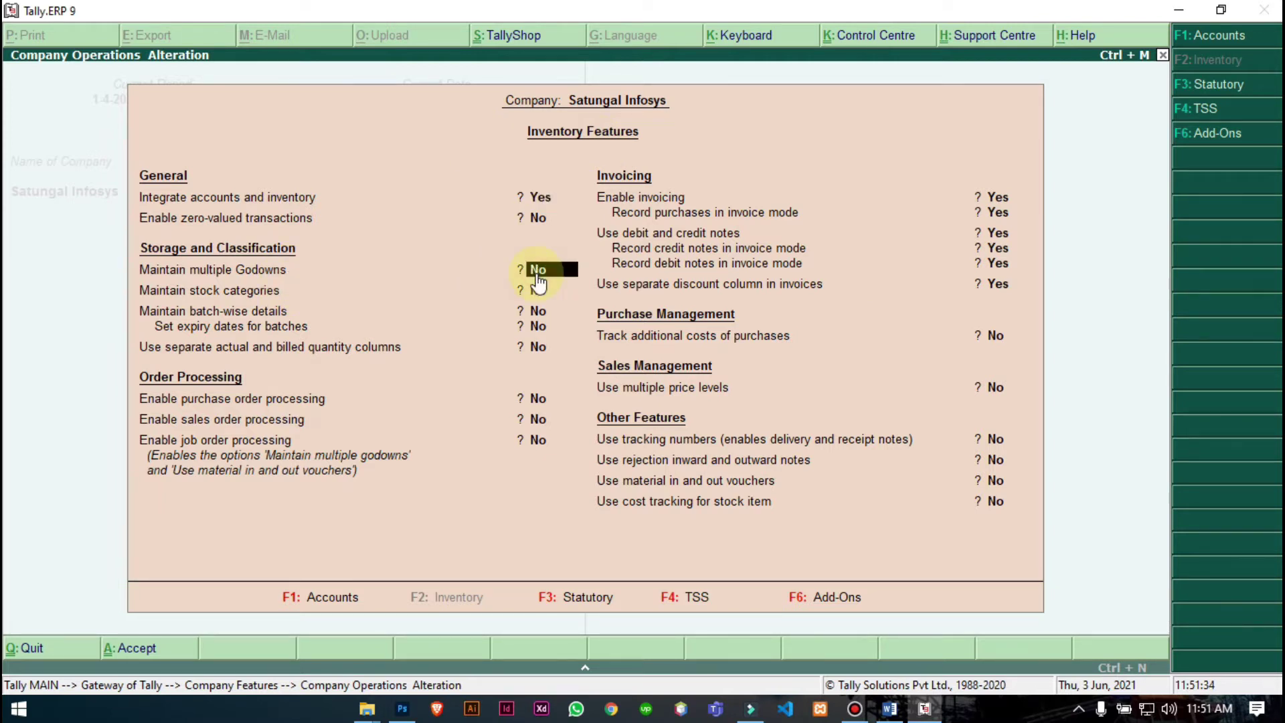
key(y)
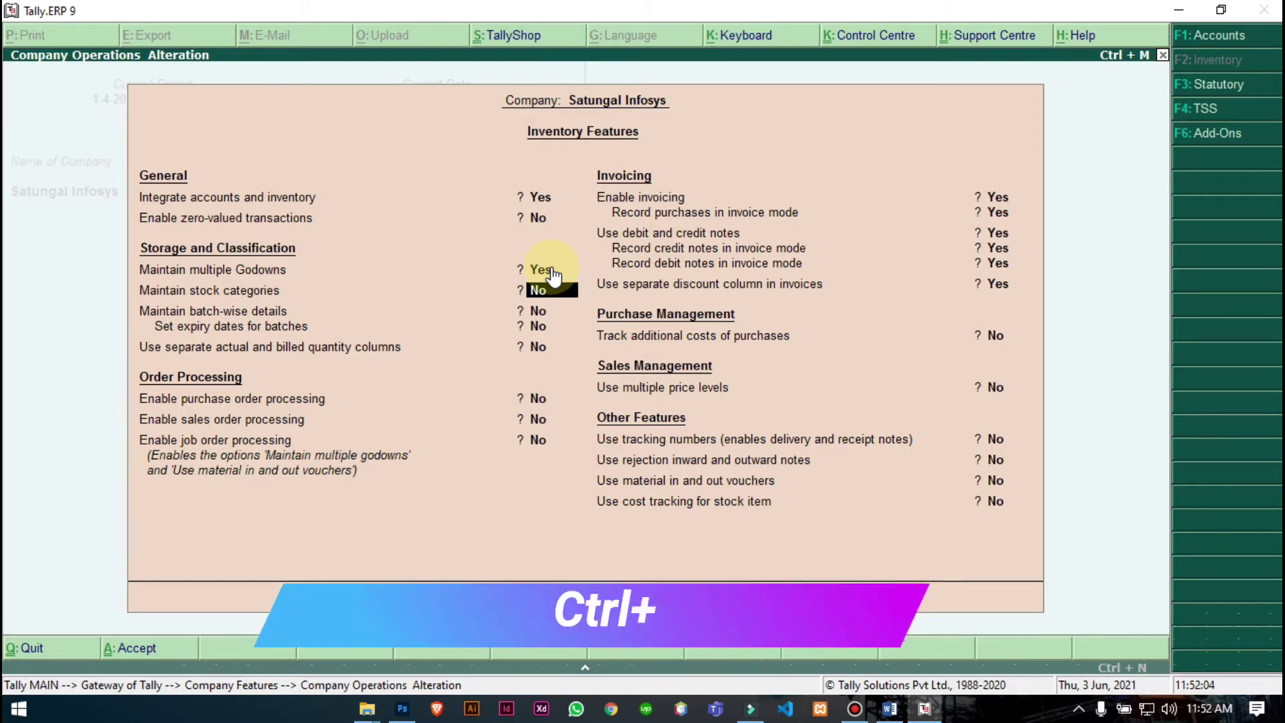
key(ctrl+a)
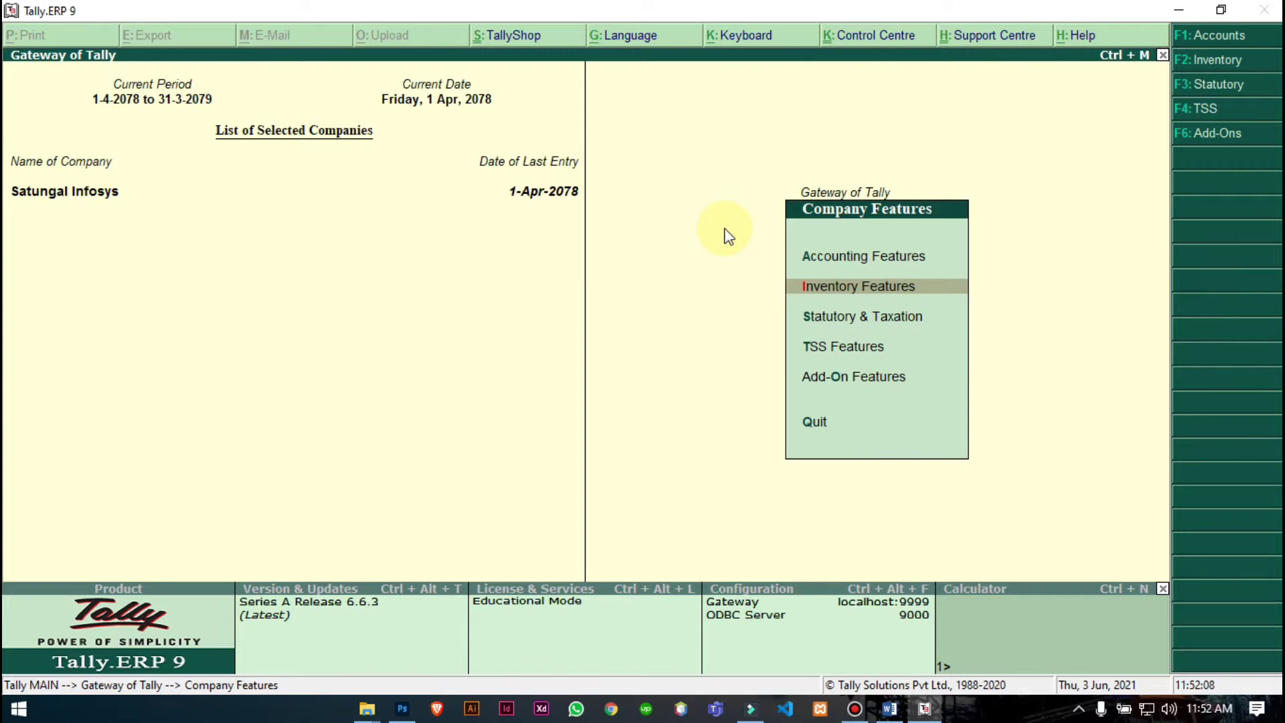
Display the list of existing godowns from the inventory masters and close it.
key(Escape)
key(Down)
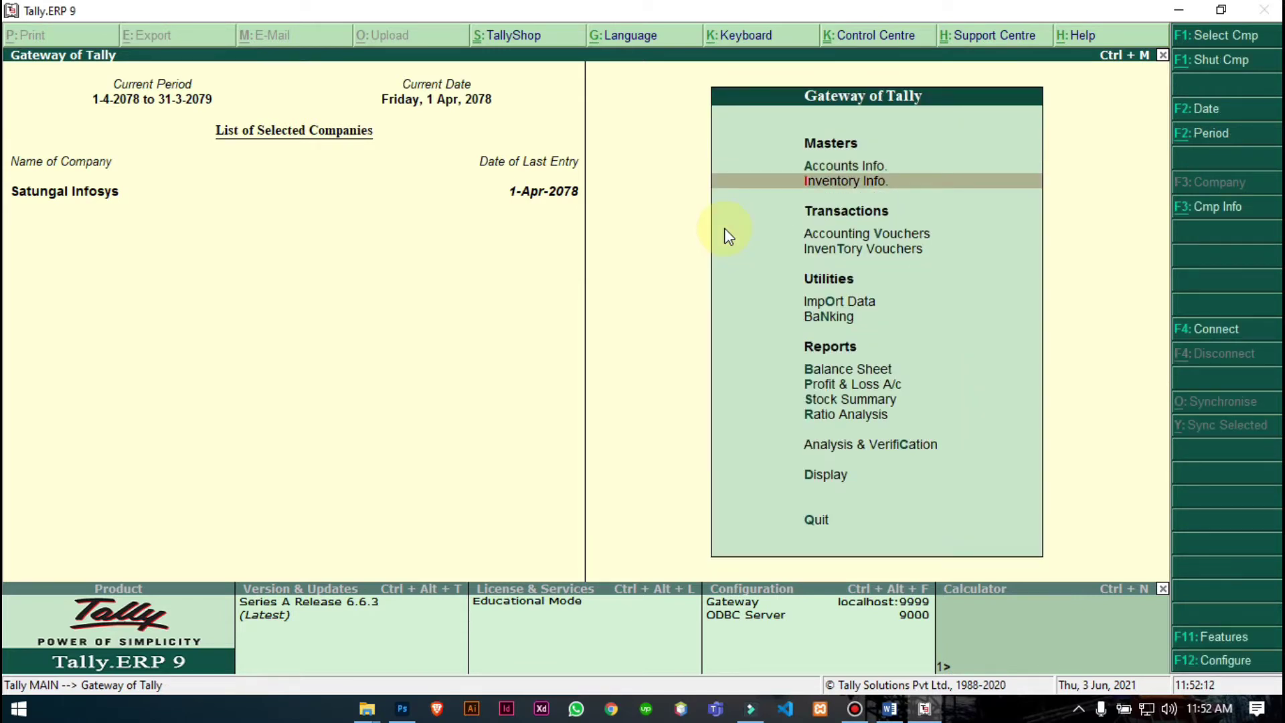
key(Return)
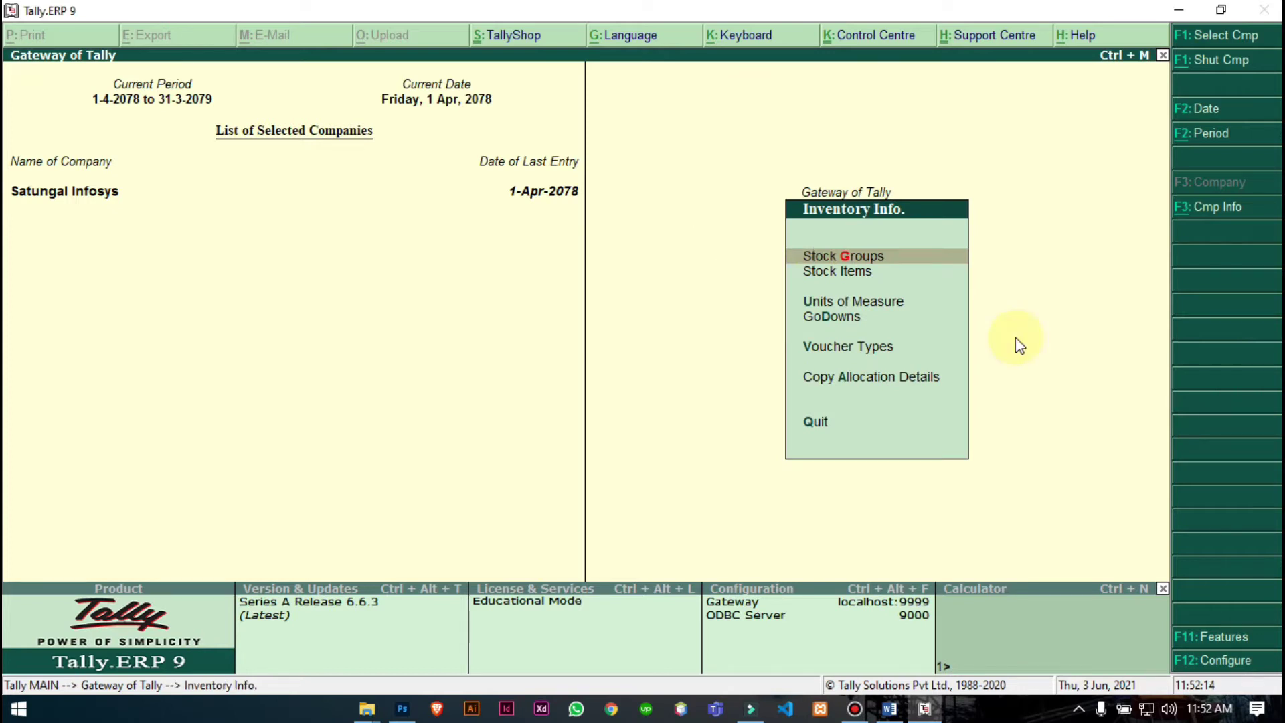
click(840, 319)
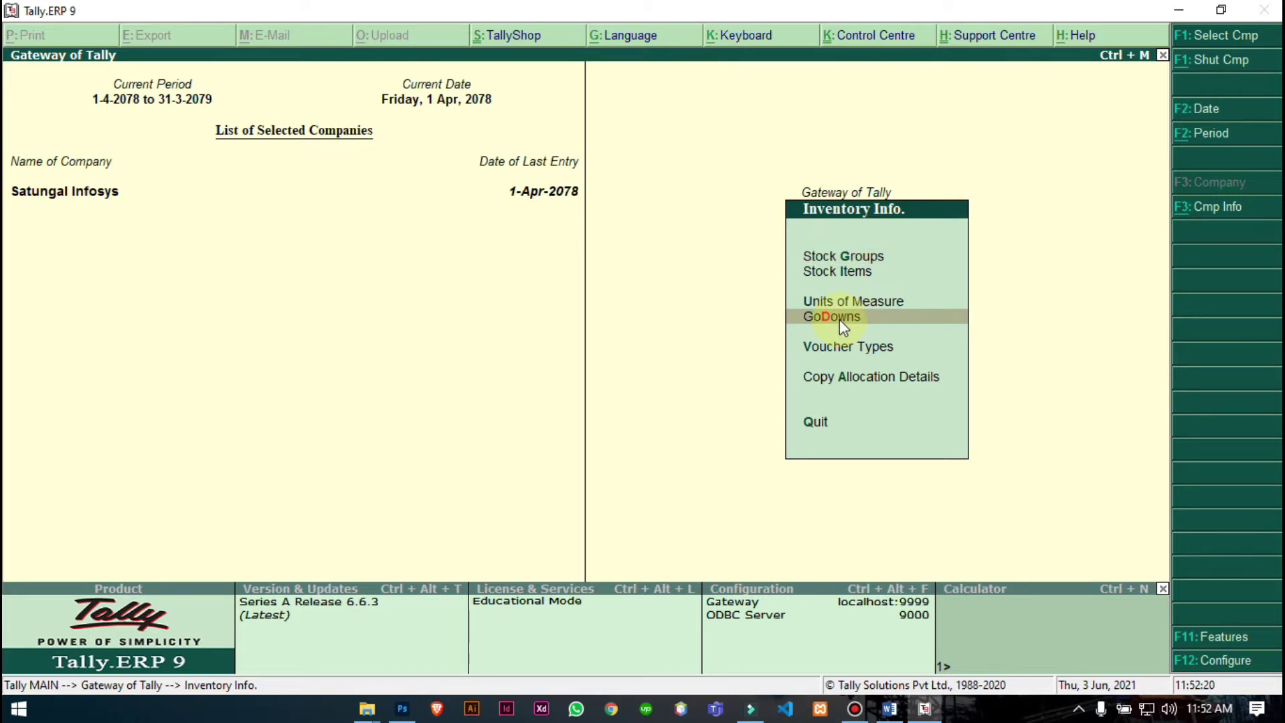
key(Return)
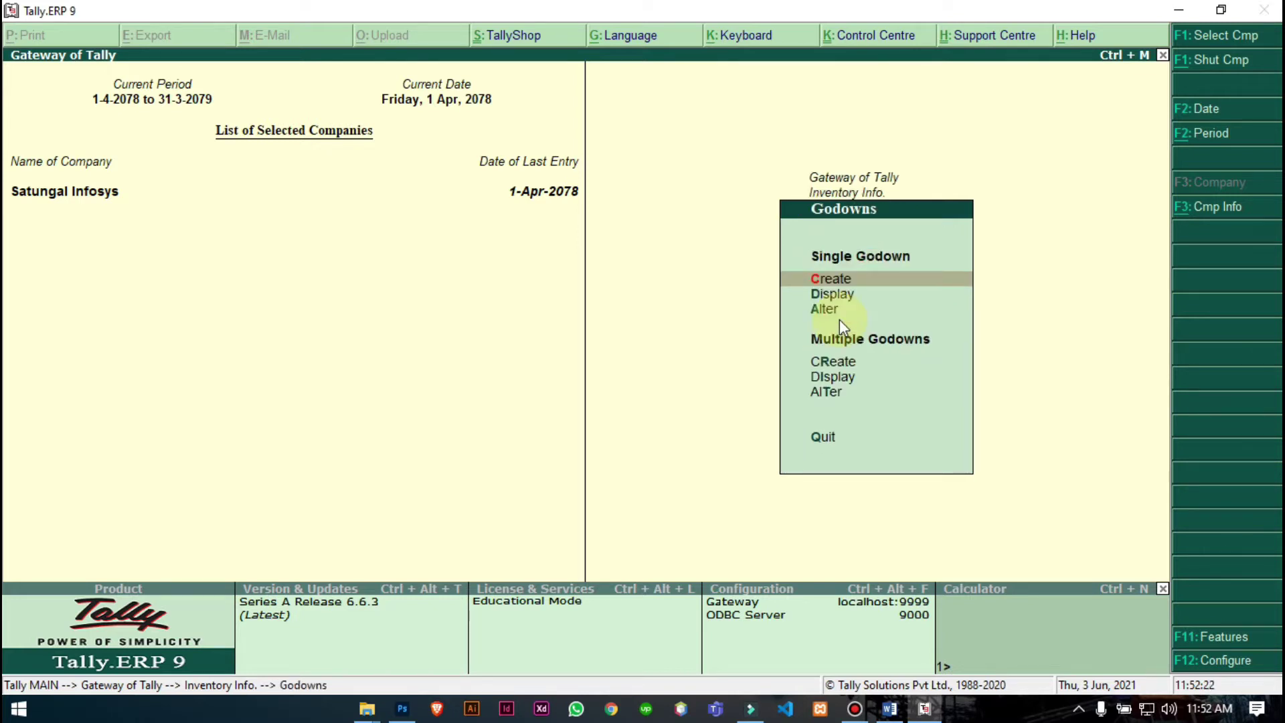
key(Down)
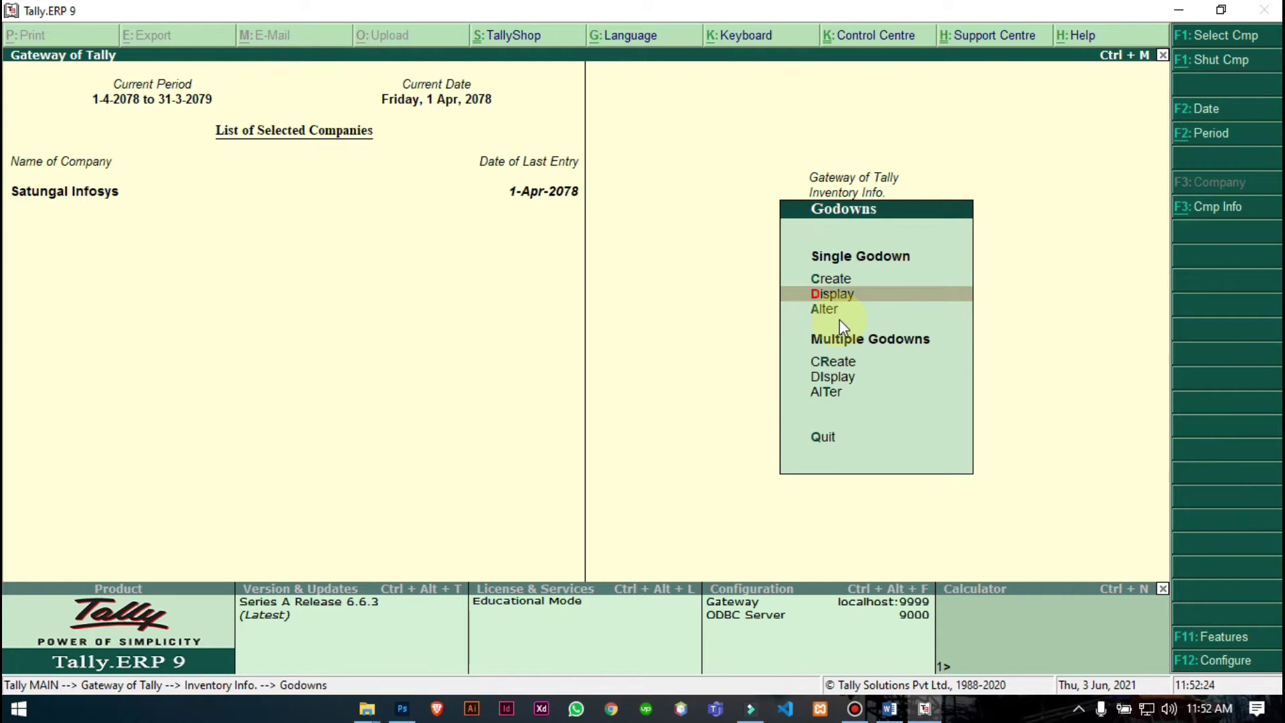
key(Return)
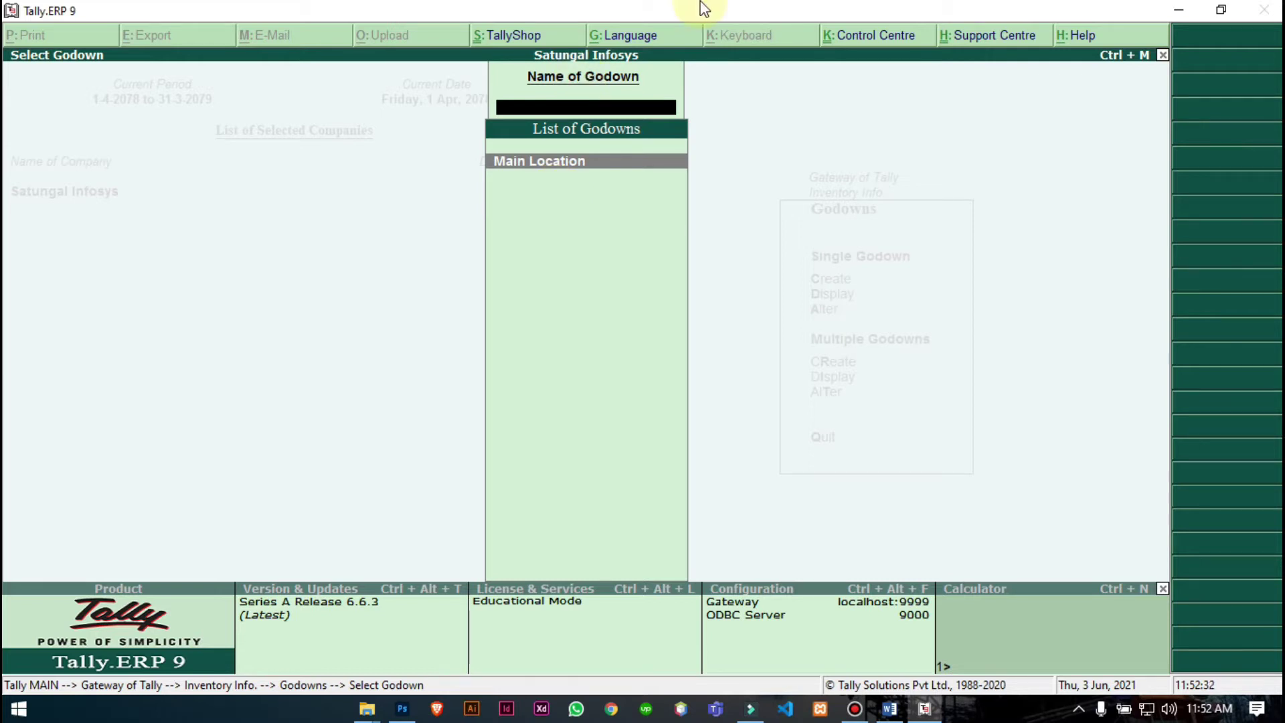
mouse_move(700, 1)
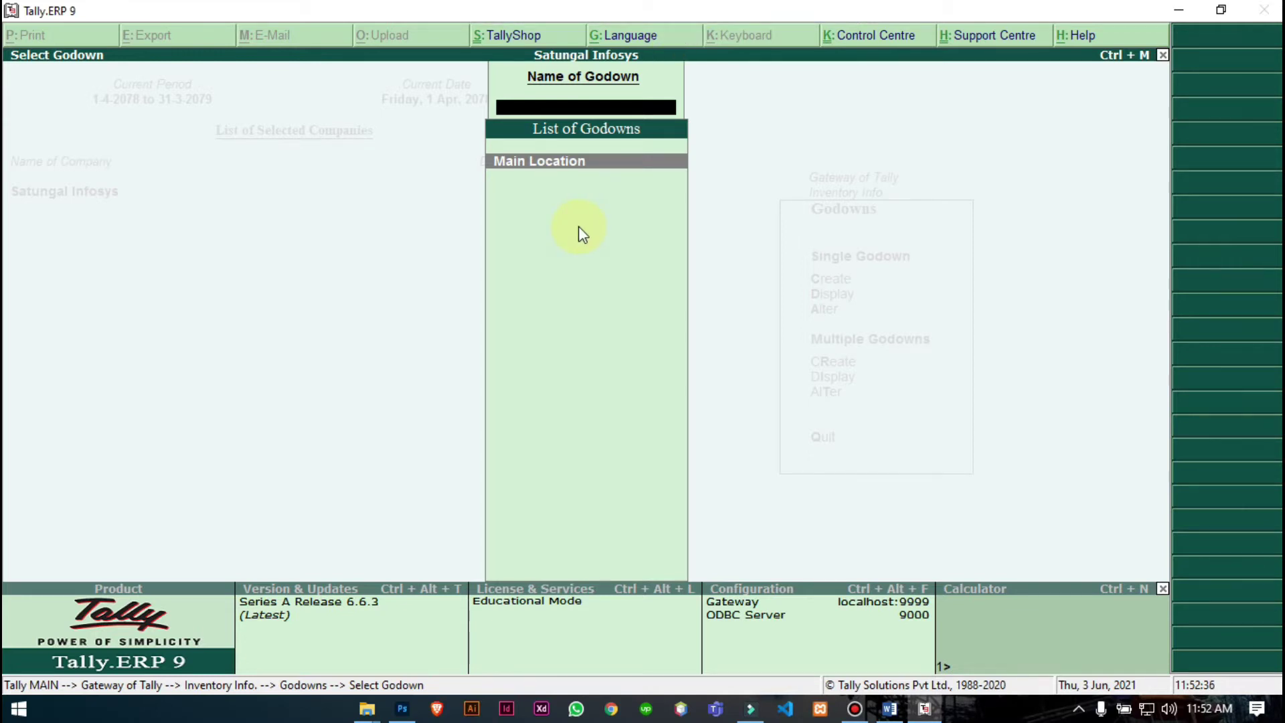
key(Escape)
Create a single godown named New Road Godown under Primary, checking the name in the Word document.
key(Up)
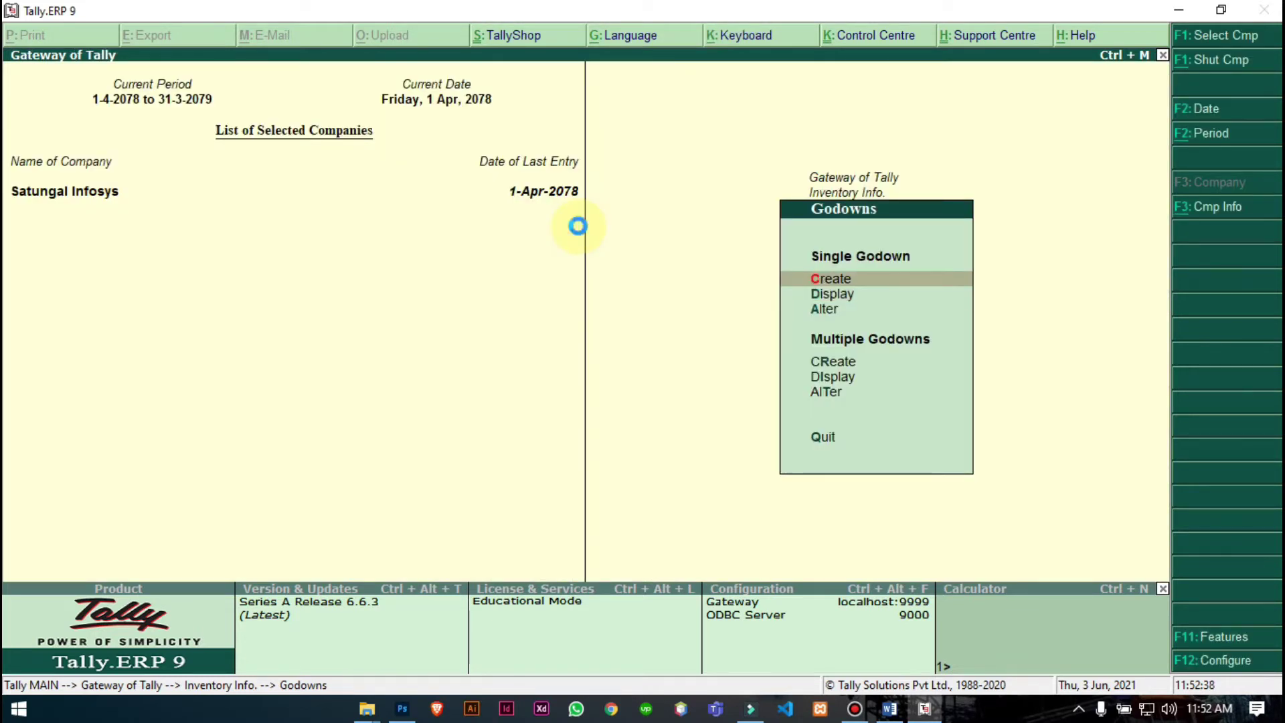
key(Return)
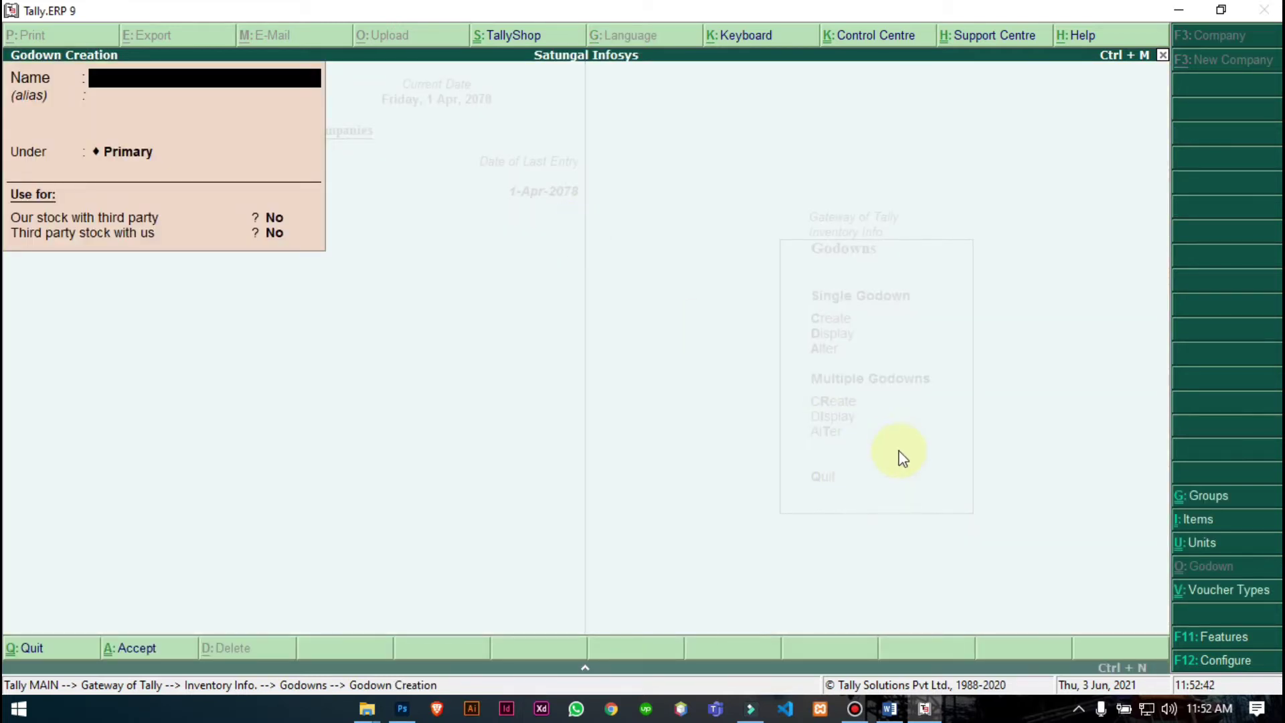
click(889, 708)
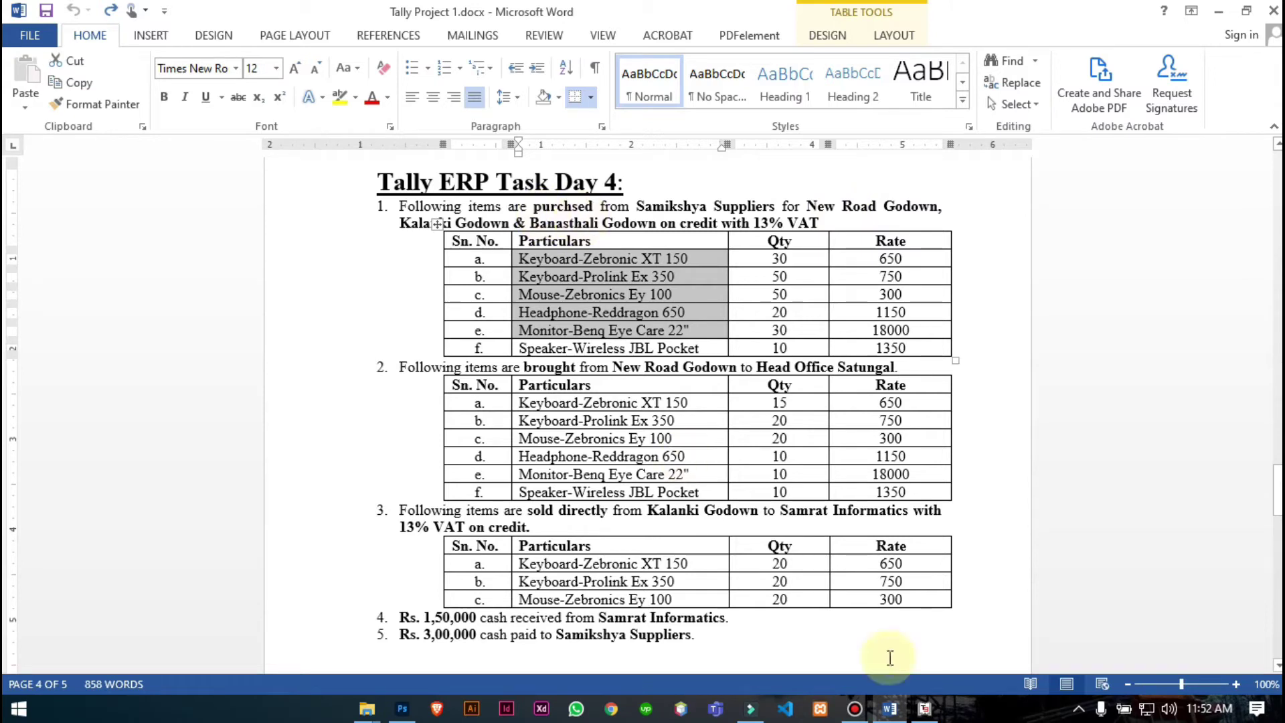
click(925, 708)
text(New Road)
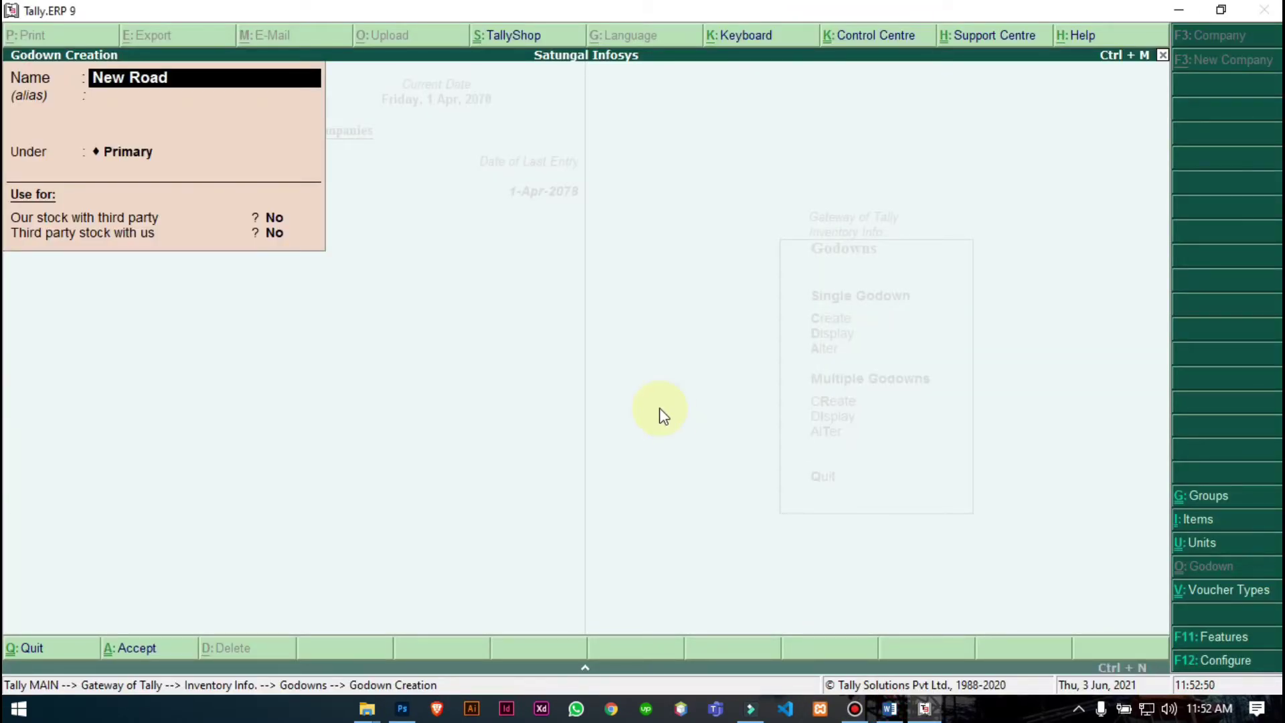
text( Godow)
key(BackSpace)
text(own)
key(Return)
key(Return)
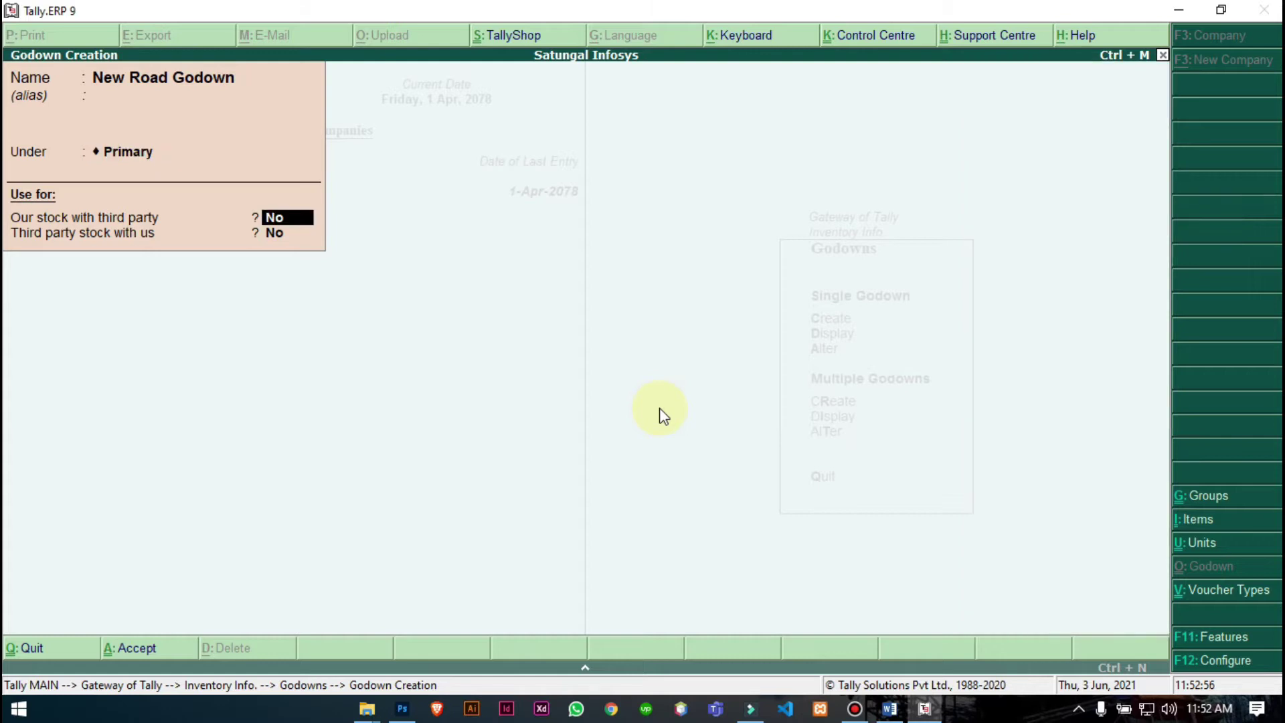
key(Return)
key(Return)
key(Return)
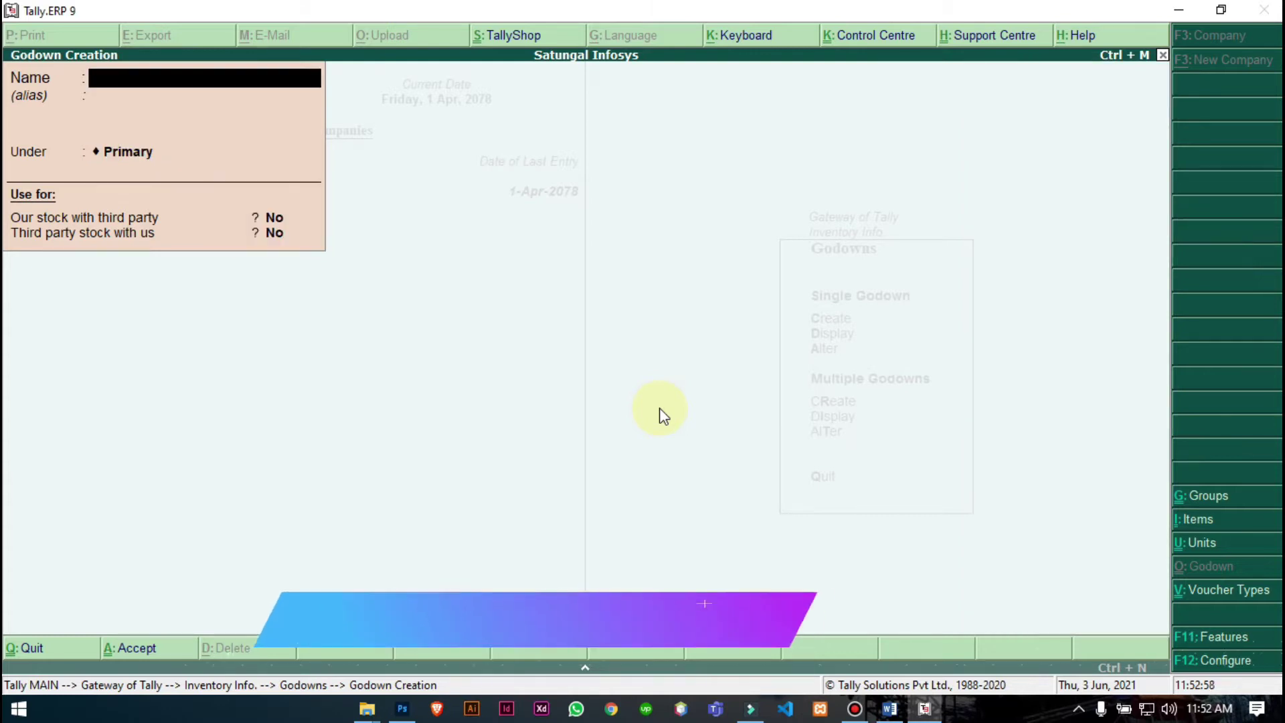
Create a second godown named Kalanki Godown under Primary.
text(Kla)
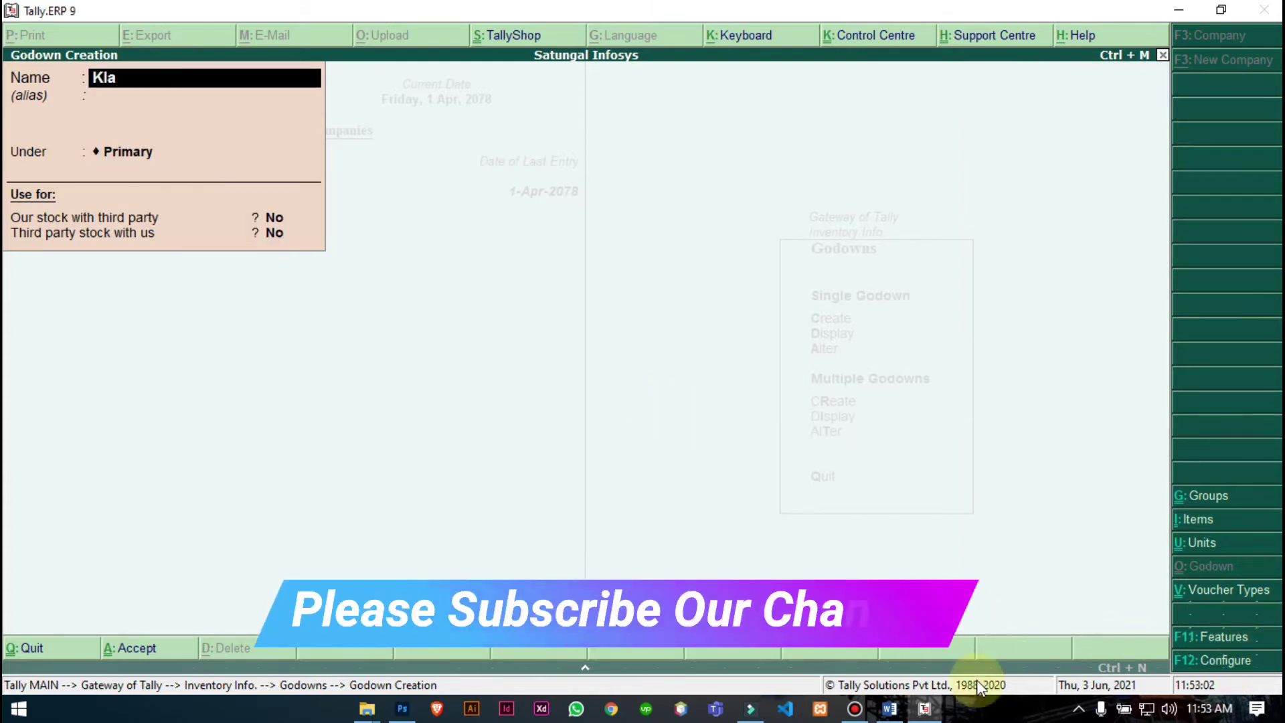
click(889, 709)
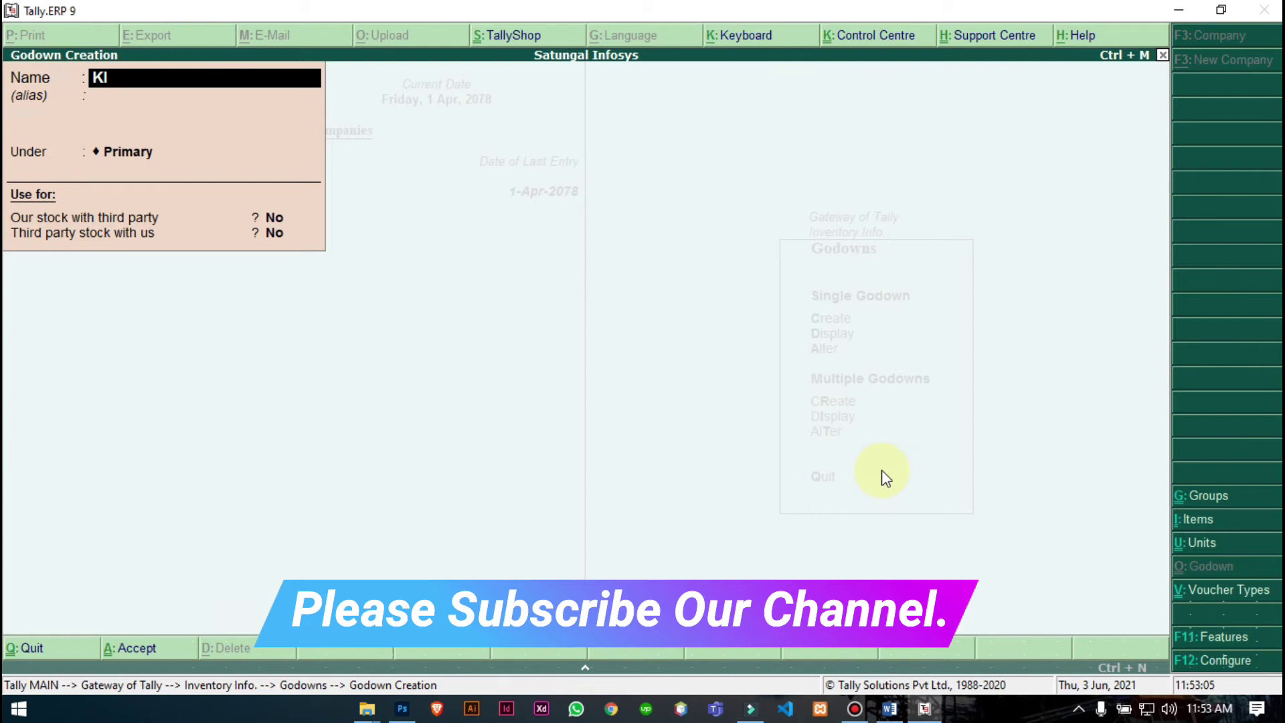
key(BackSpace)
text(alanki Godown)
key(Return)
key(Return)
key(Return)
key(Return)
key(Return)
key(Return)
Create a third godown named Banasthali Godown under Primary, and return to the Gateway of Tally.
text(Banasthali Godown)
key(Return)
key(Return)
key(Return)
key(Return)
key(Return)
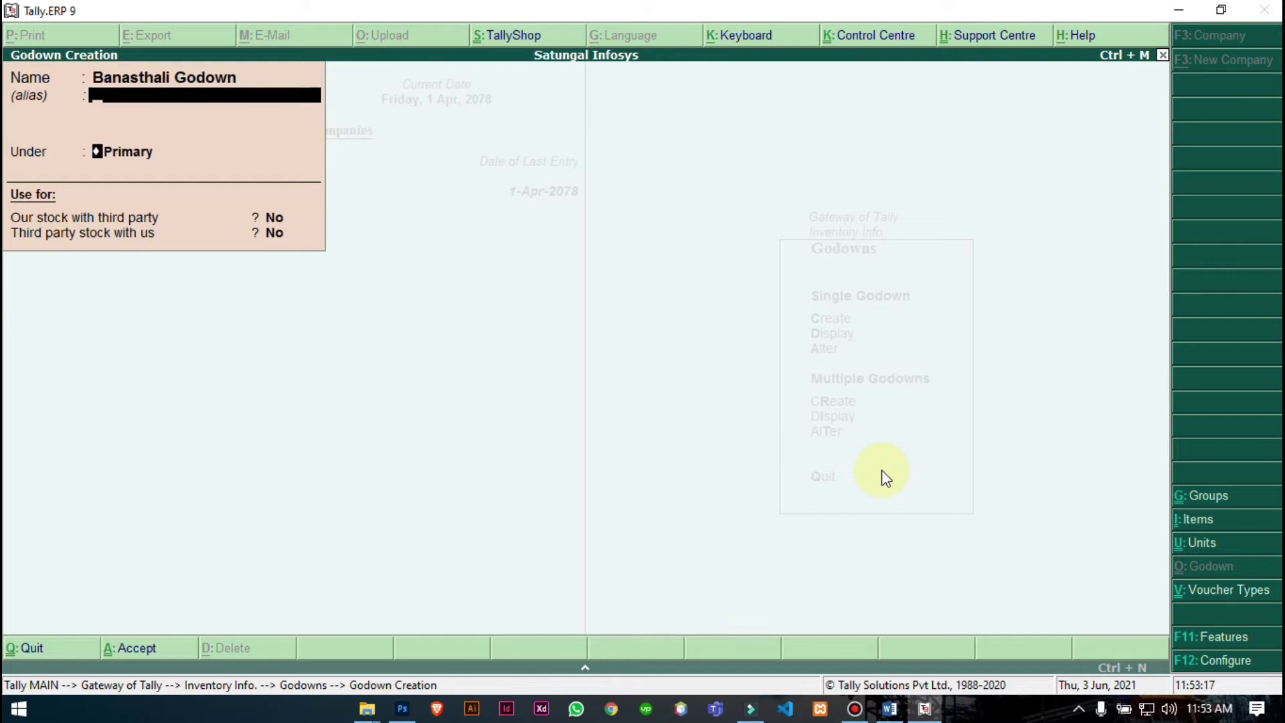
key(Return)
key(Escape)
key(Return)
key(Escape)
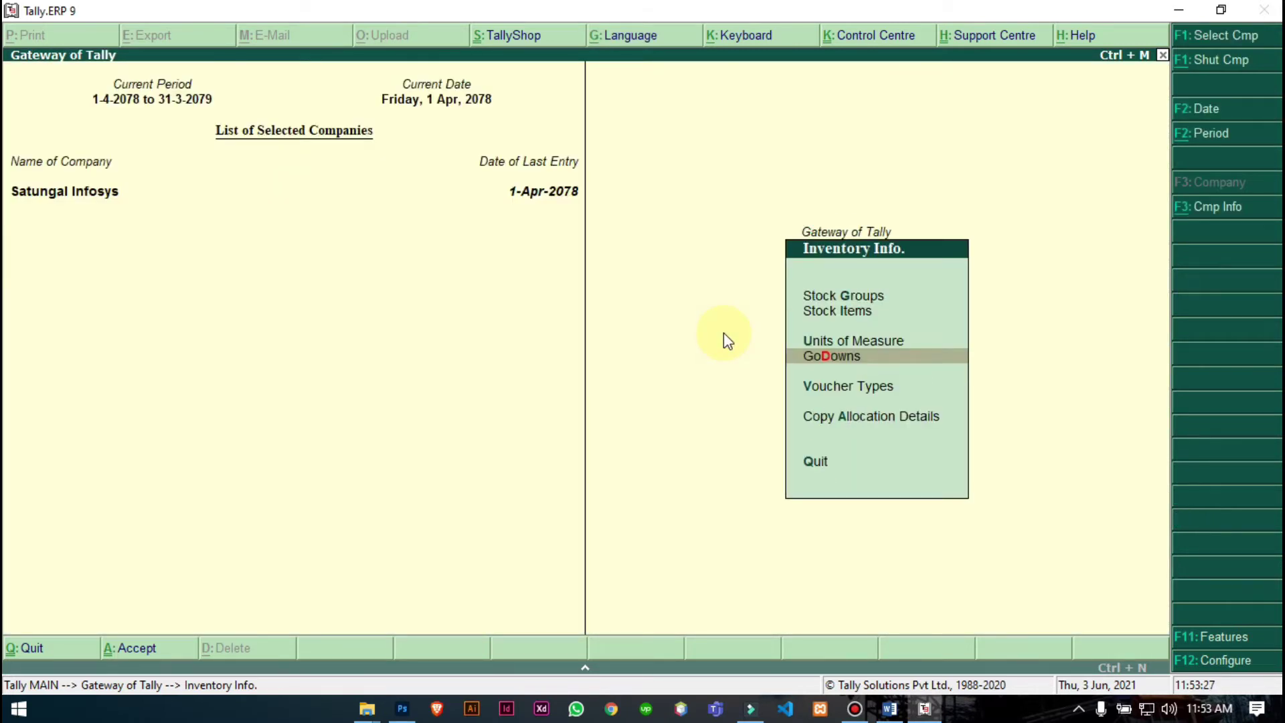
key(Escape)
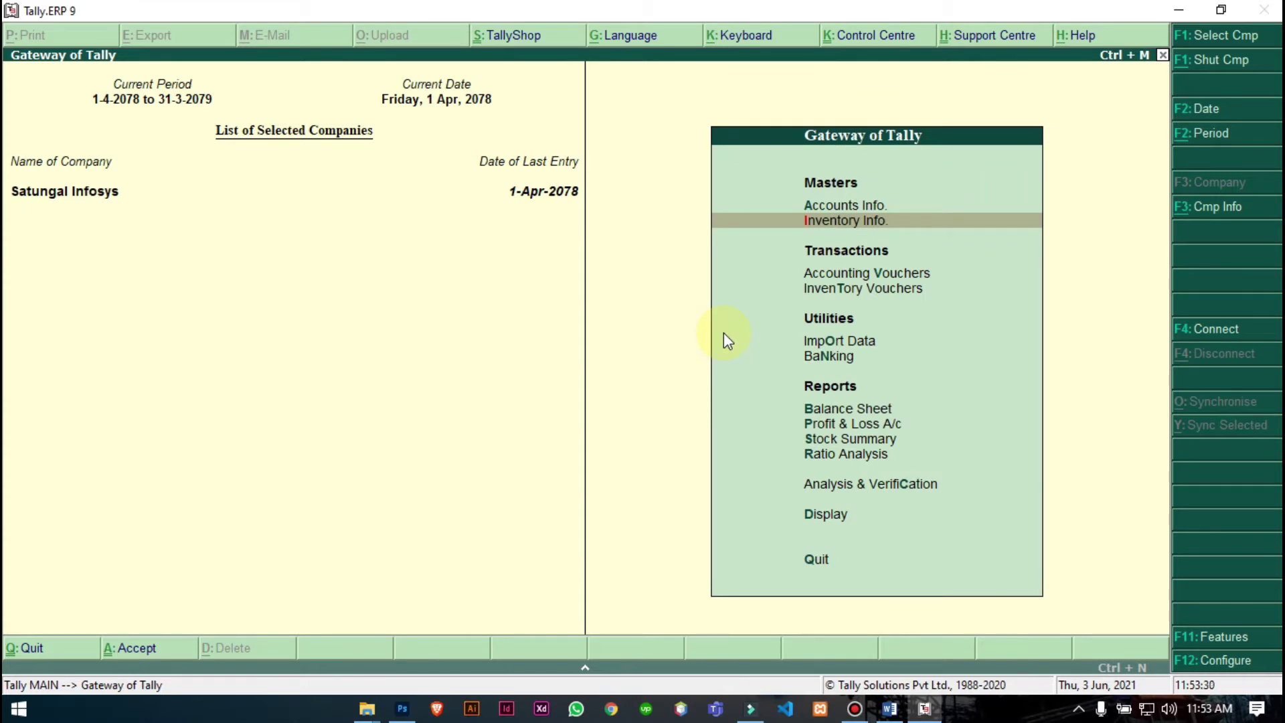
Check the supplier's name in task 1 of the Word document and switch back to Tally.ERP 9.
click(889, 709)
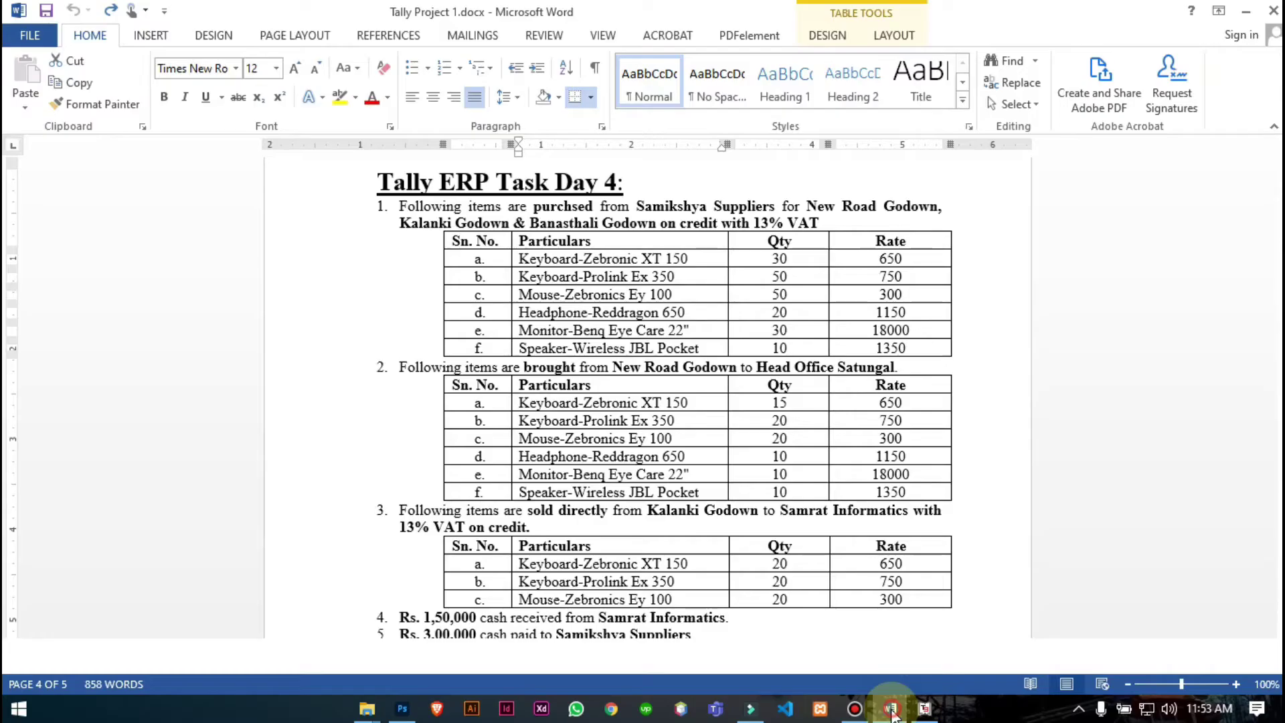
drag(637, 206, 738, 206)
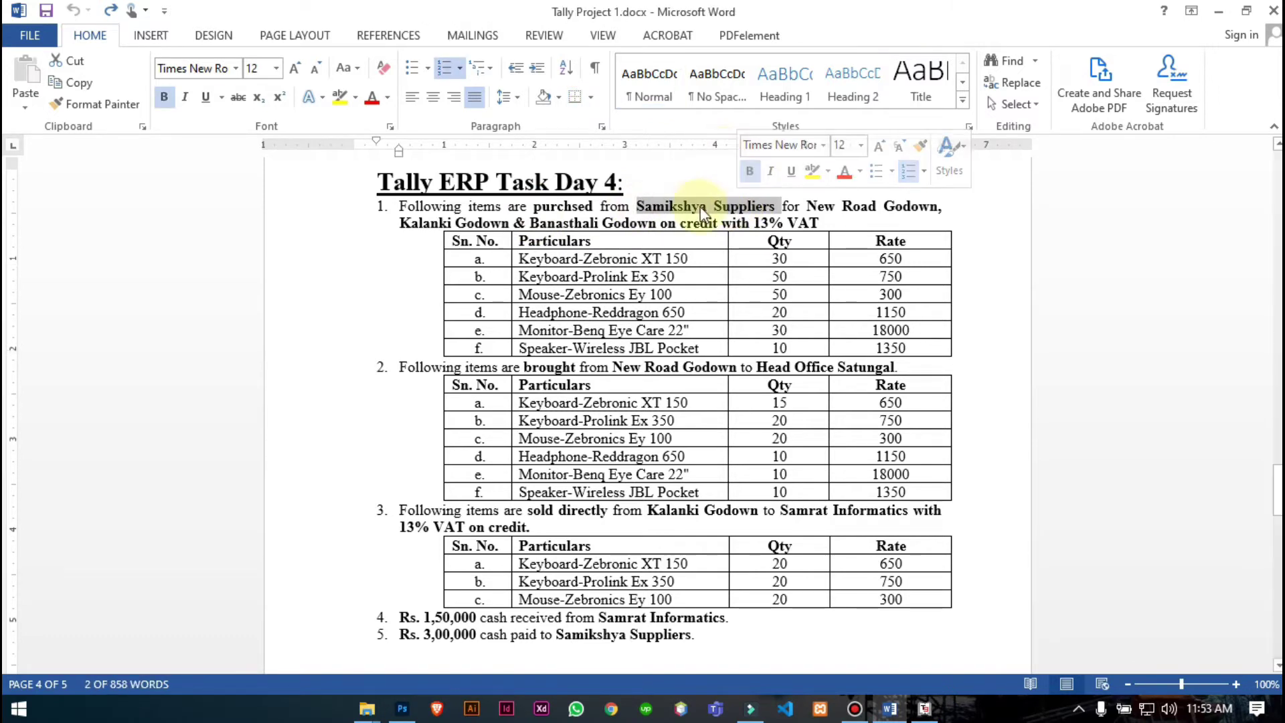
click(890, 708)
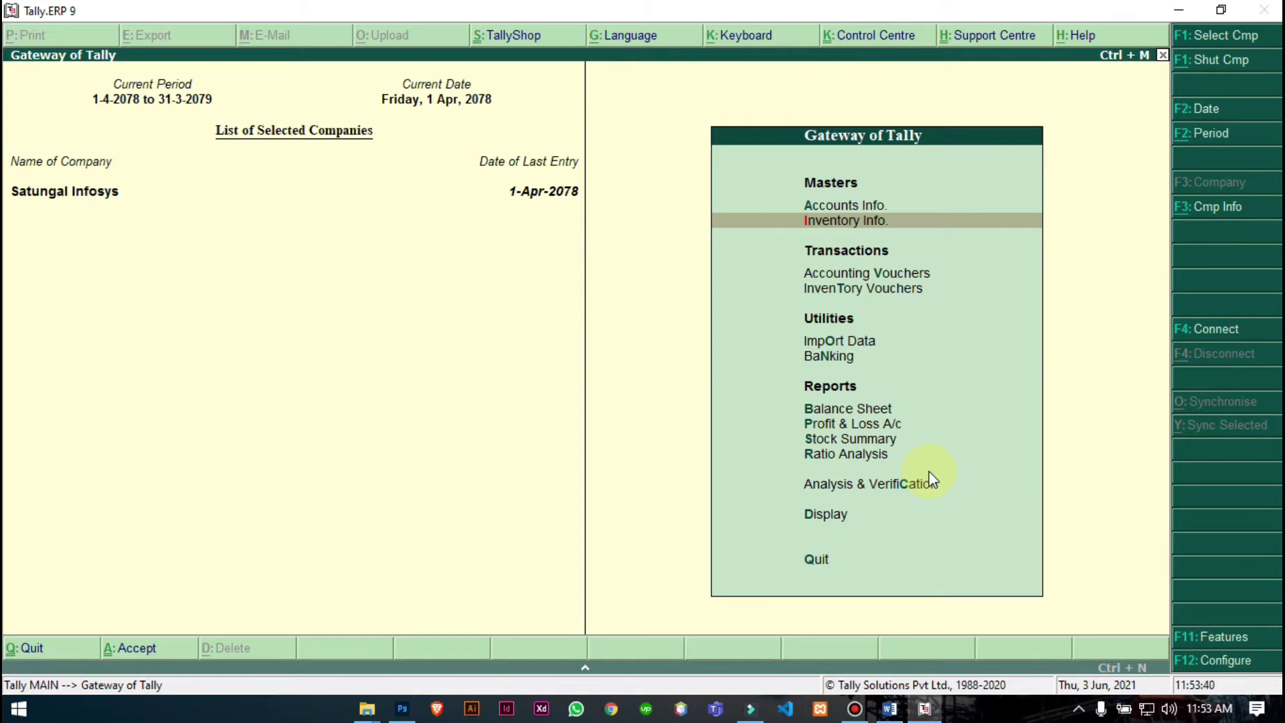
Search the existing ledgers for "Sam" to check for the supplier's account, and leave the list.
key(Up)
key(Return)
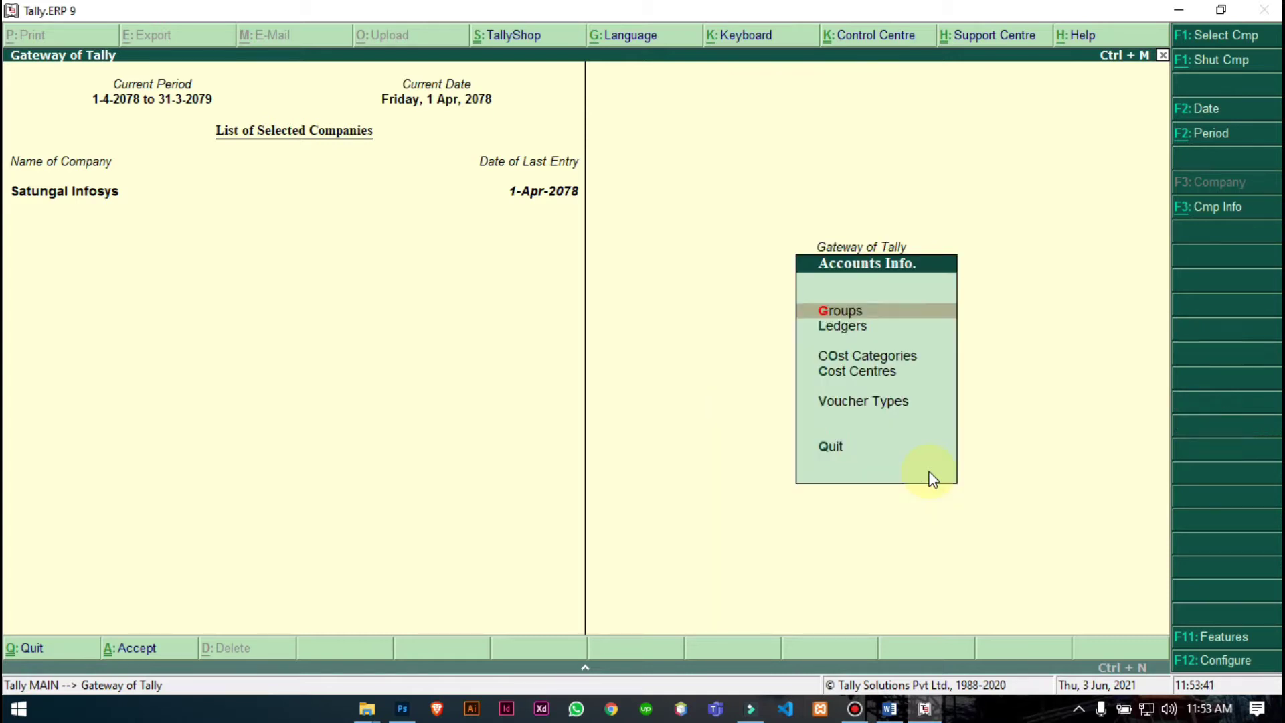
key(Down)
key(Return)
key(Down)
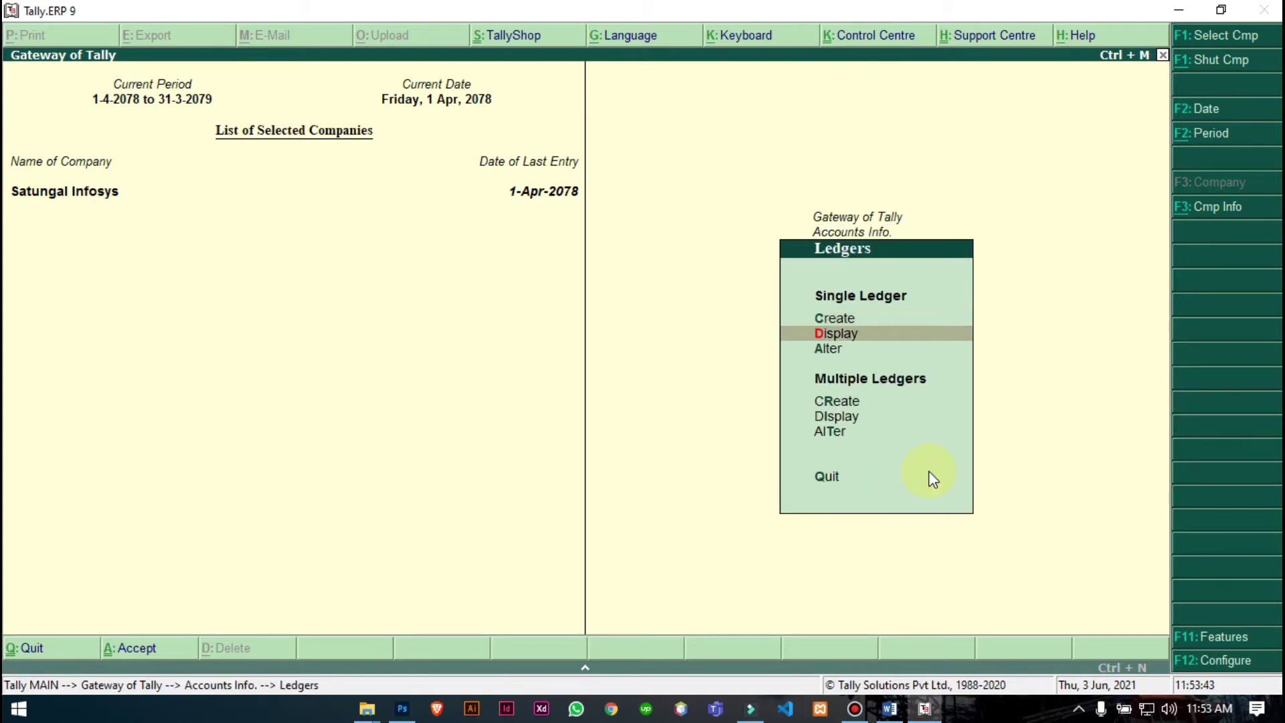
key(Return)
text(Sam)
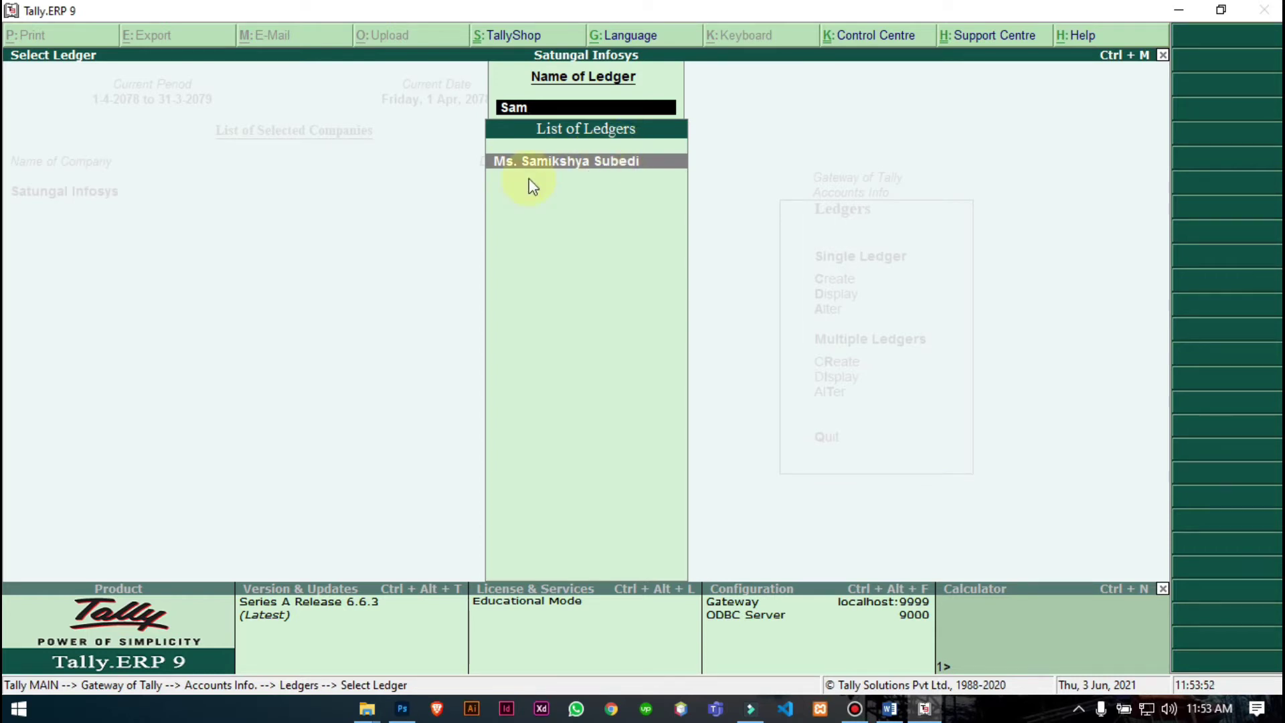
key(BackSpace)
key(BackSpace)
key(BackSpace)
key(Escape)
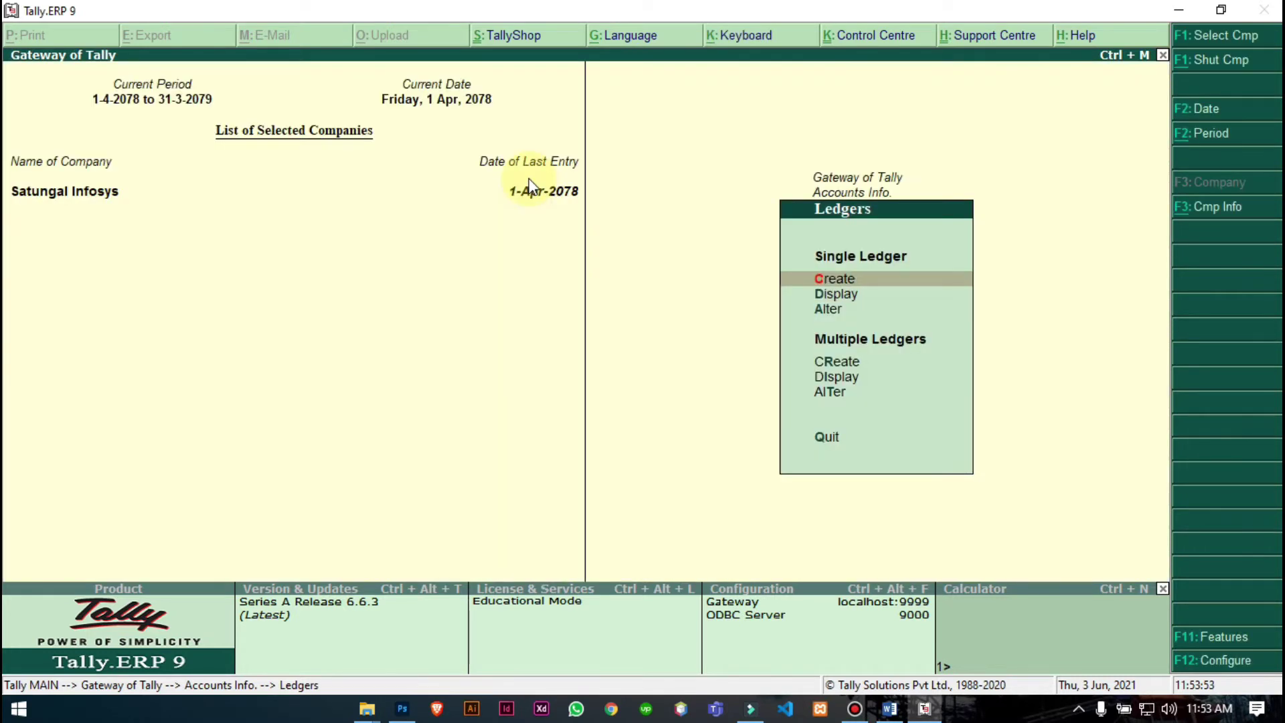
Create a ledger named Samikshya Suppliers A/c under Sundry Creditors, and return to the Gateway of Tally.
key(Return)
text(S)
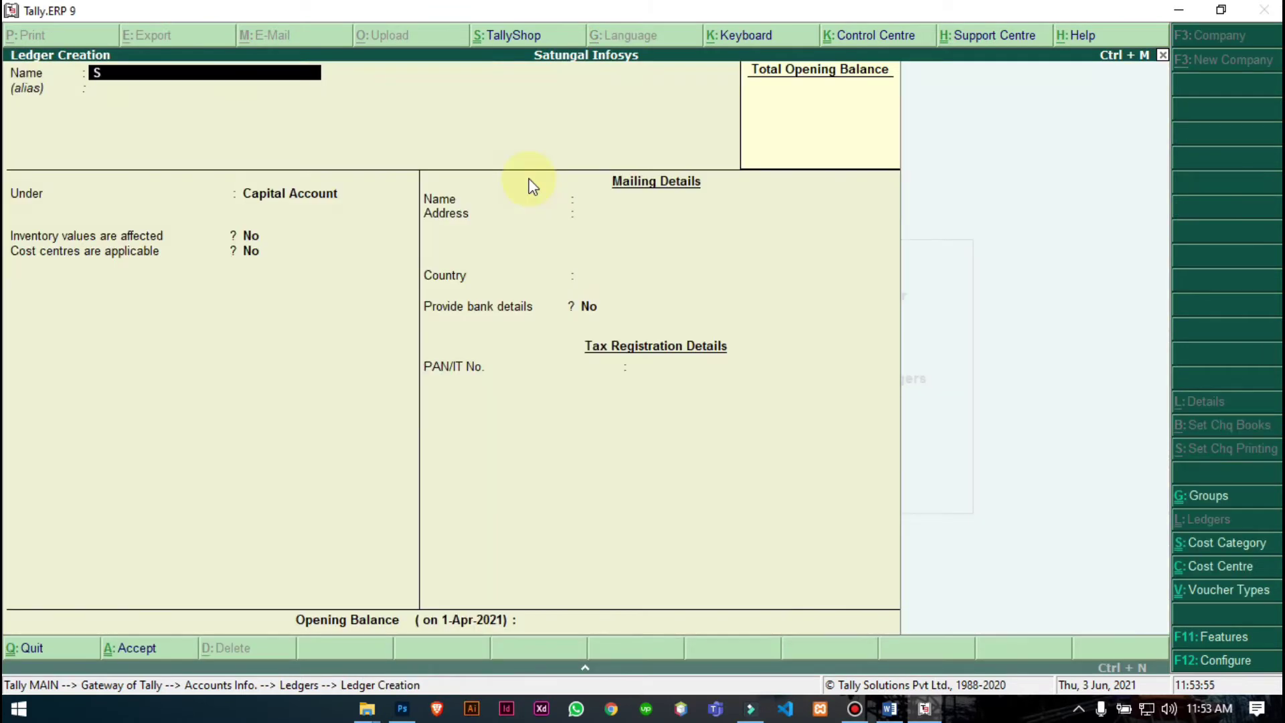
text(amikshya Suppliers A/c)
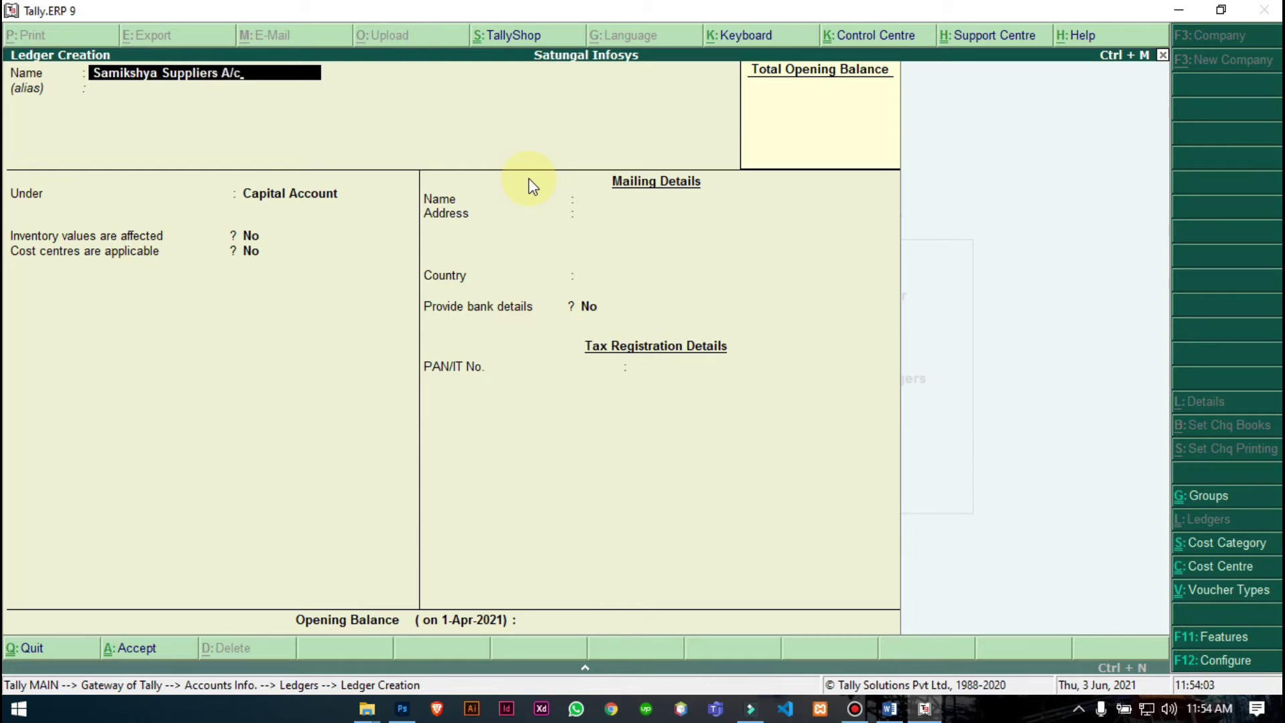
key(Return)
text(Sund)
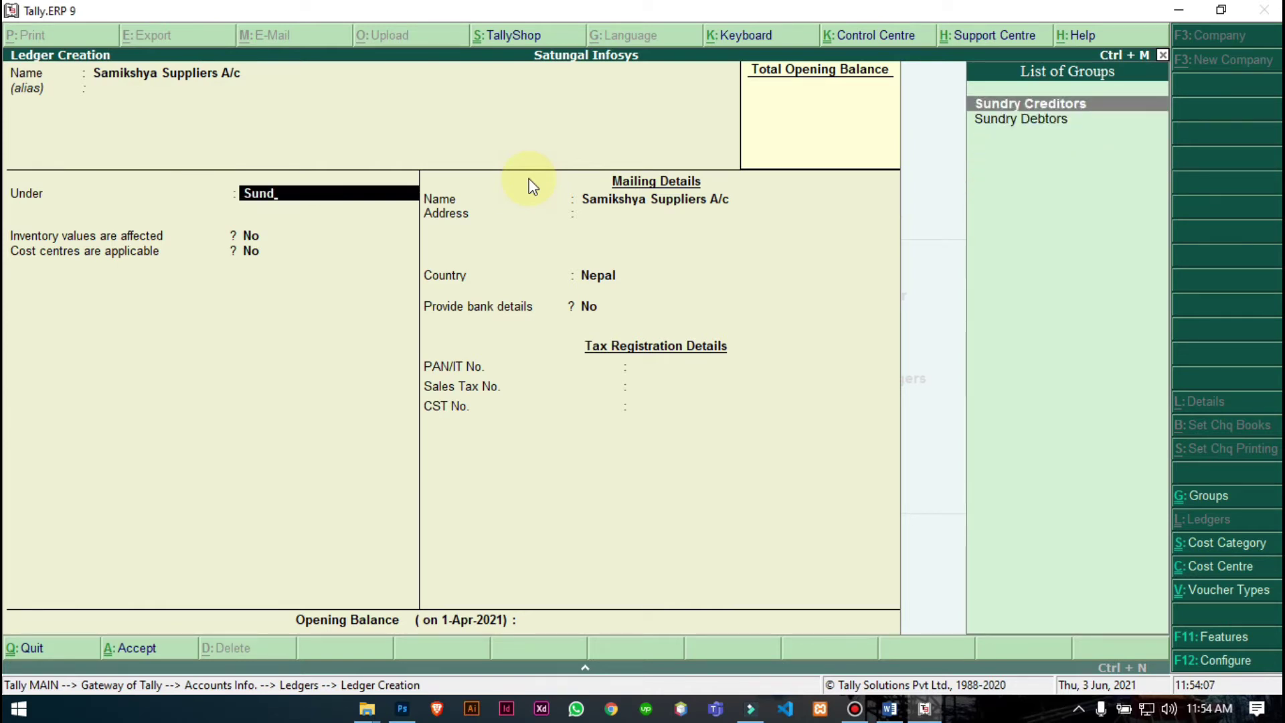
key(Return)
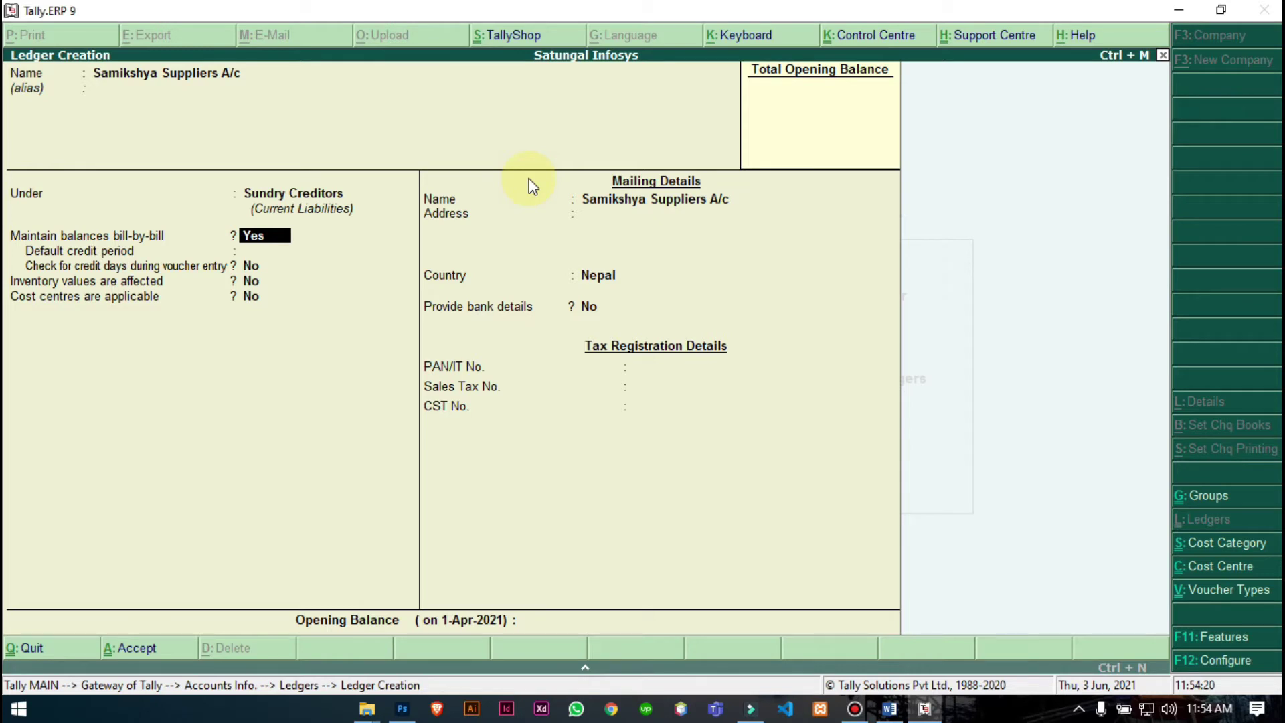
key(ctrl+a)
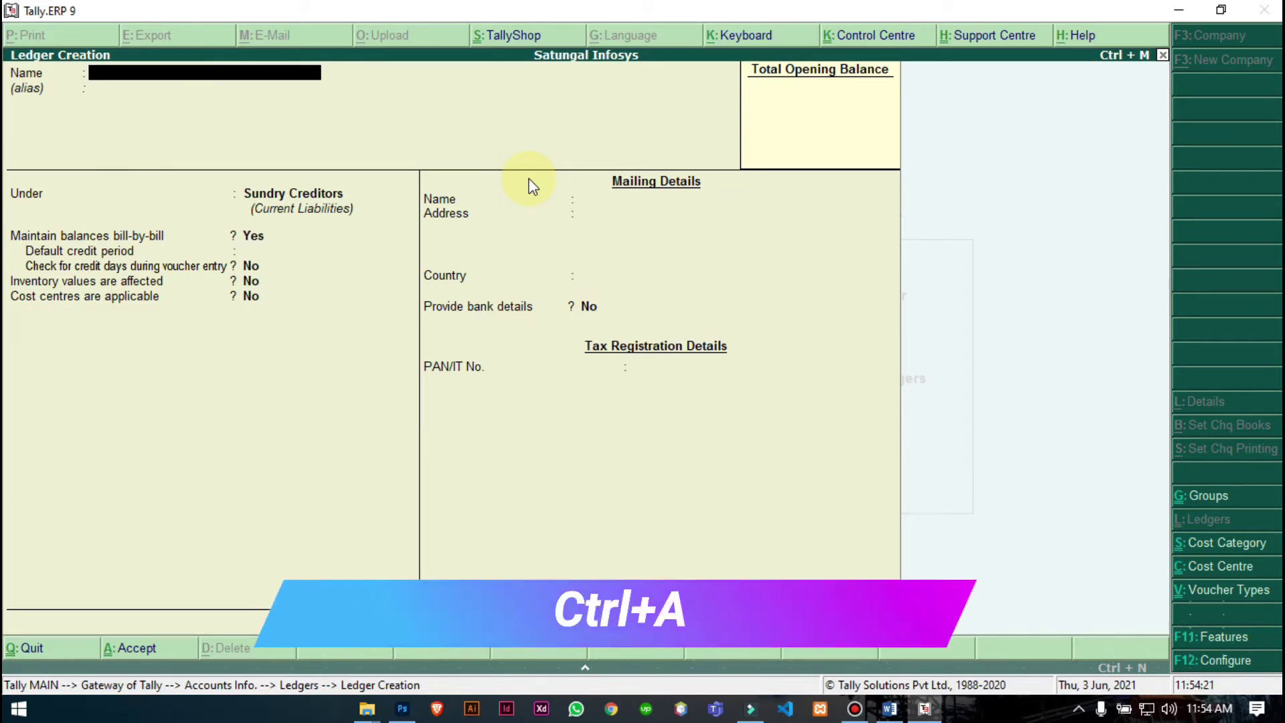
key(Escape)
key(y)
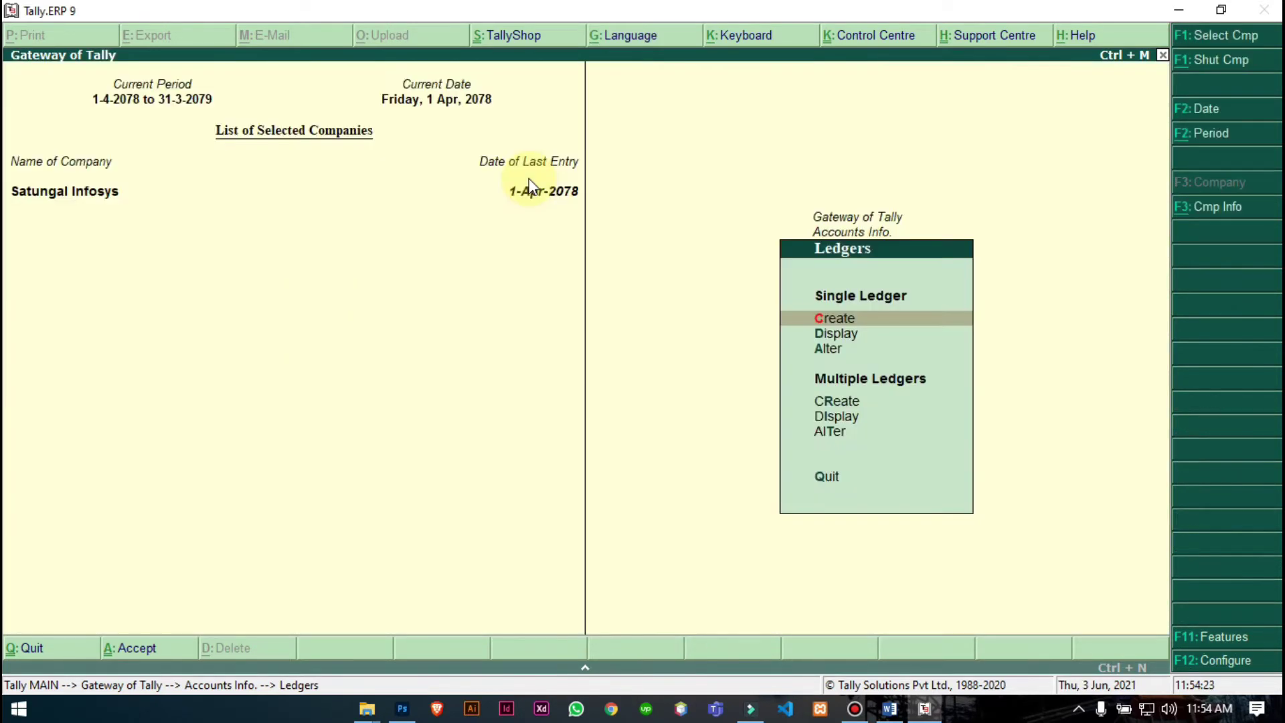
key(Escape)
key(Escape)
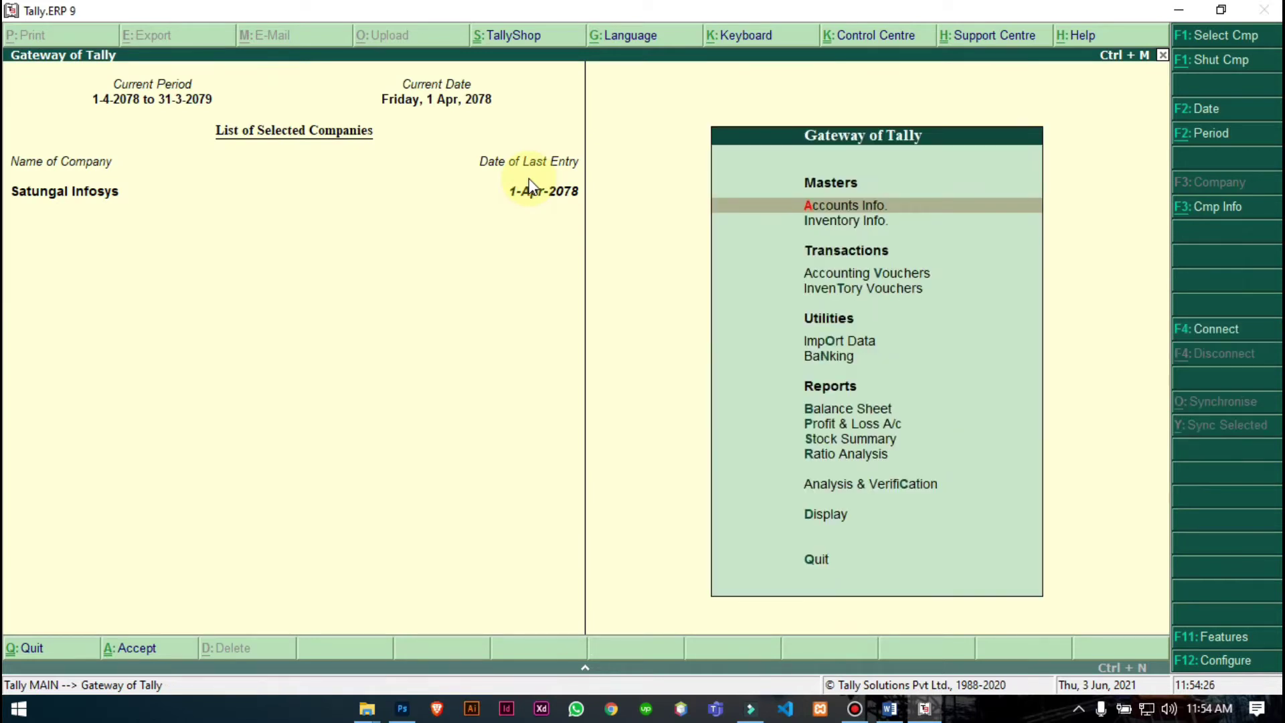
Start a Purchase voucher with supplier invoice number 78899, dated 1-Apr-2078.
key(Down)
key(Down)
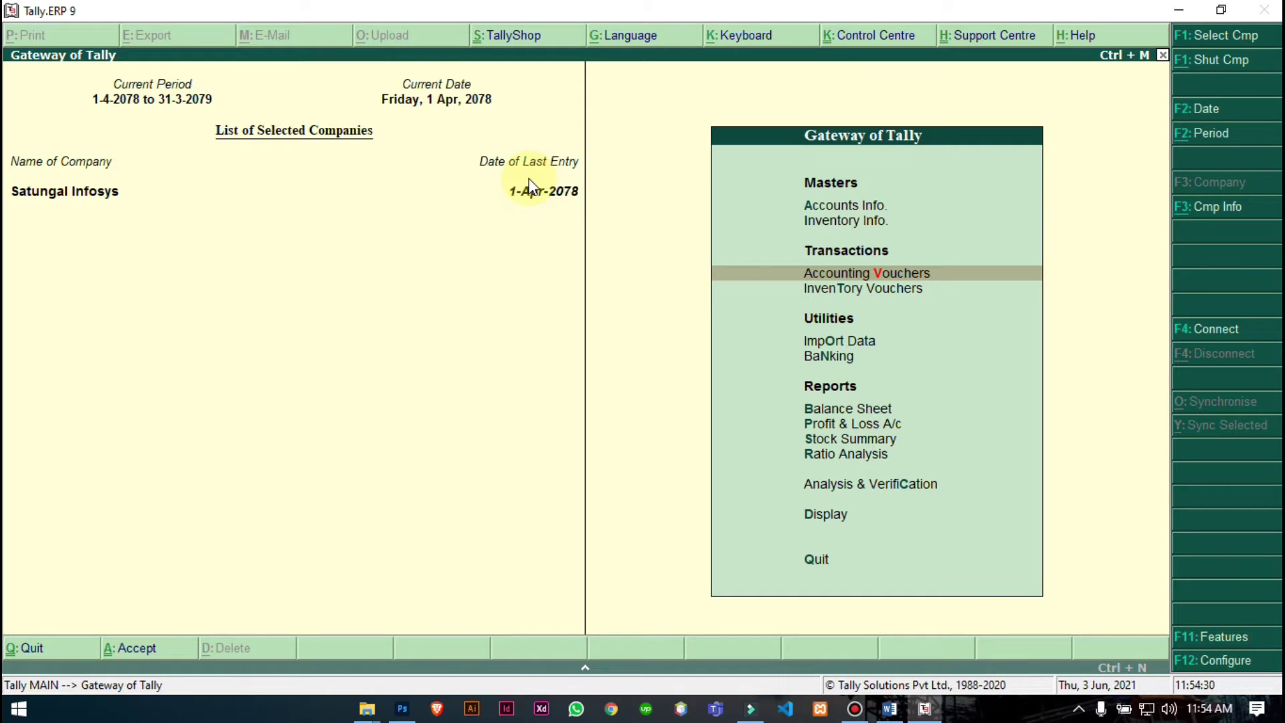
key(Return)
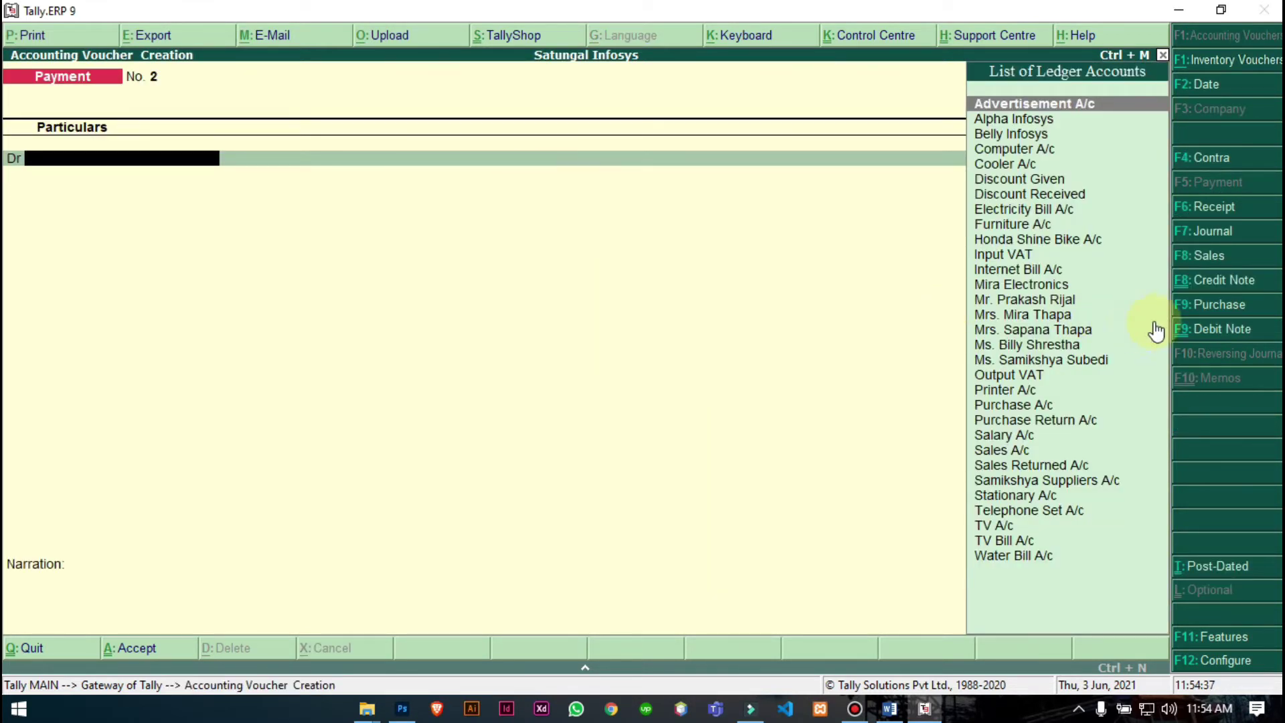
click(1223, 306)
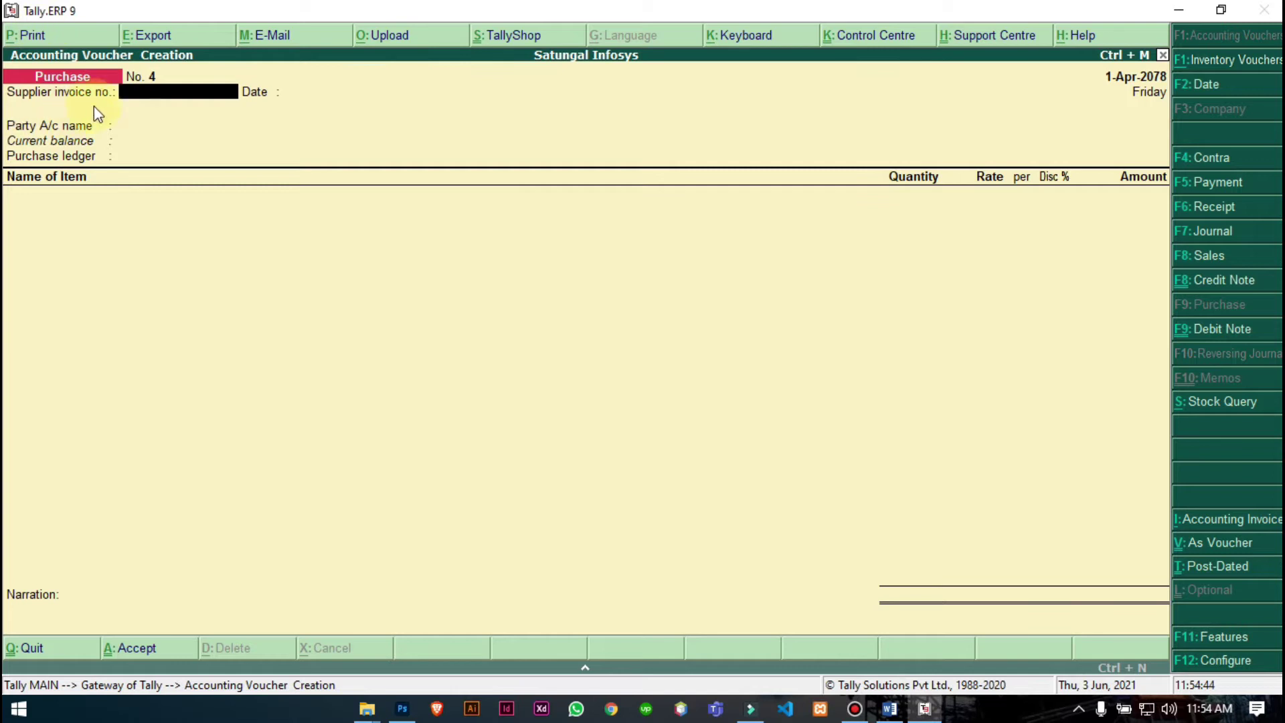
text(78899)
key(Return)
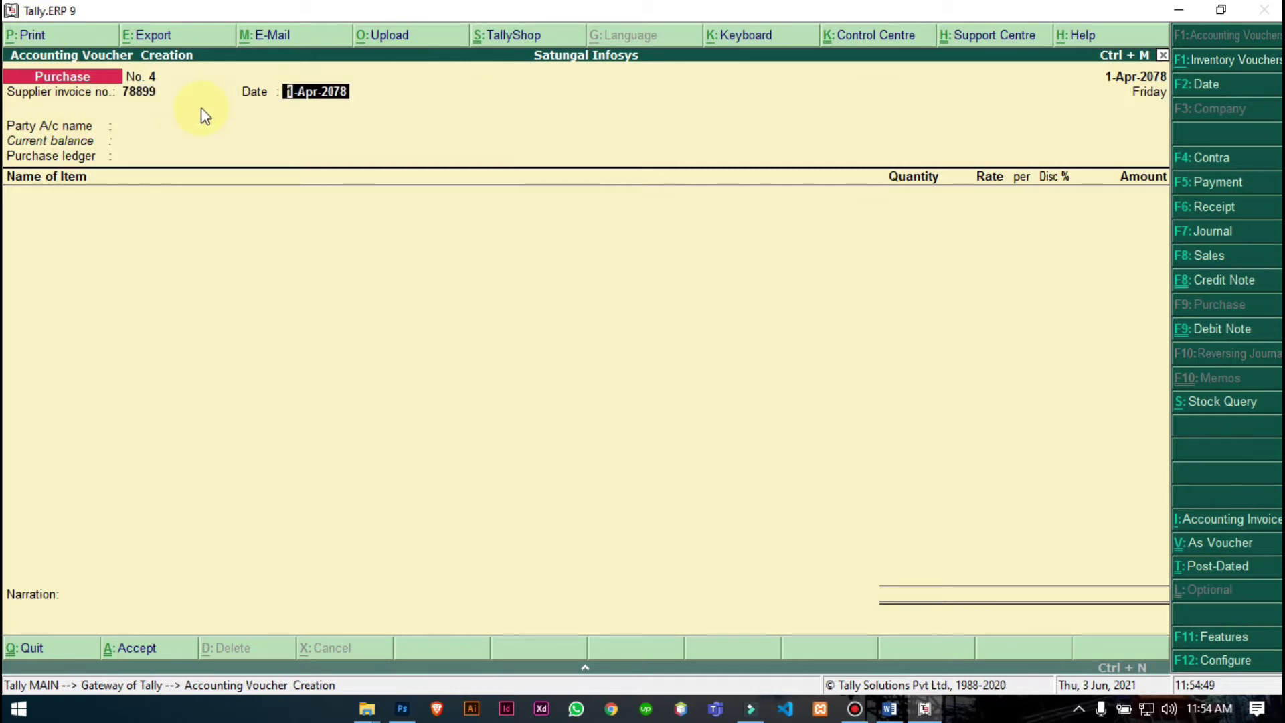
key(Return)
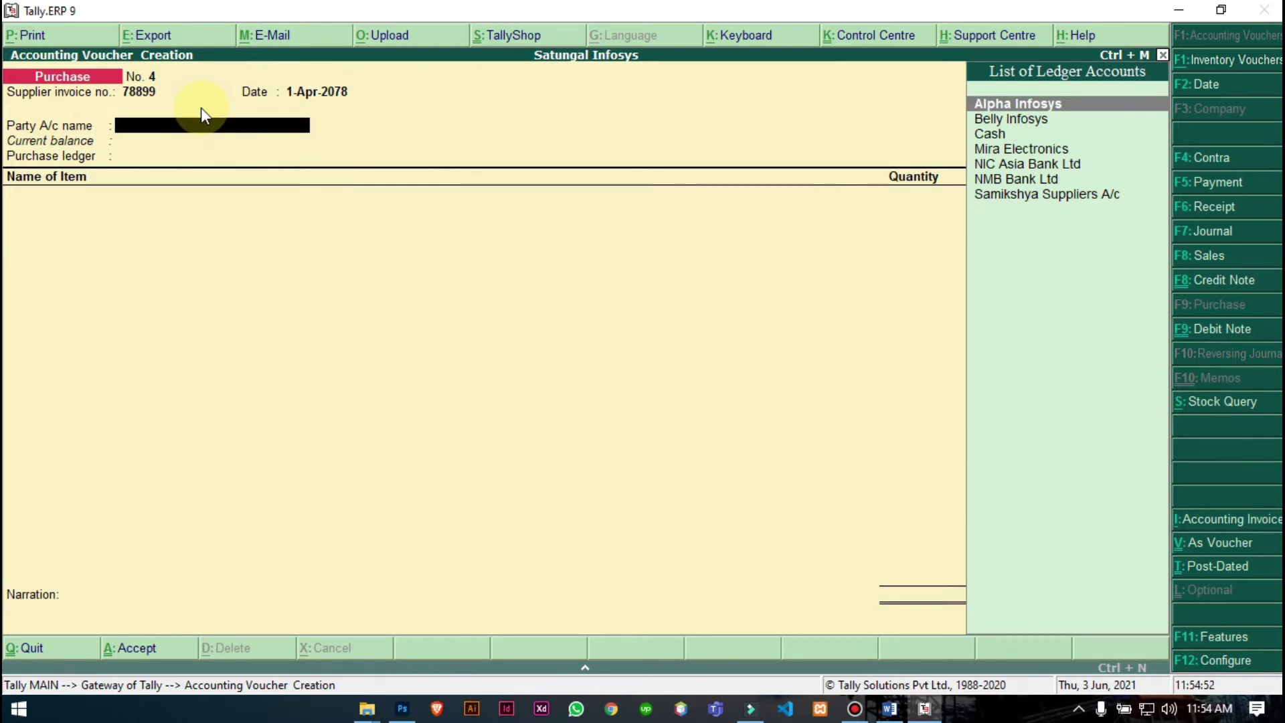
Set the purchase voucher's party to Samikshya Suppliers A/c, accept the default supplier details, and choose Purchase A/c as the purchase ledger.
key(Down)
key(Down)
key(Down)
key(Down)
key(Down)
key(Down)
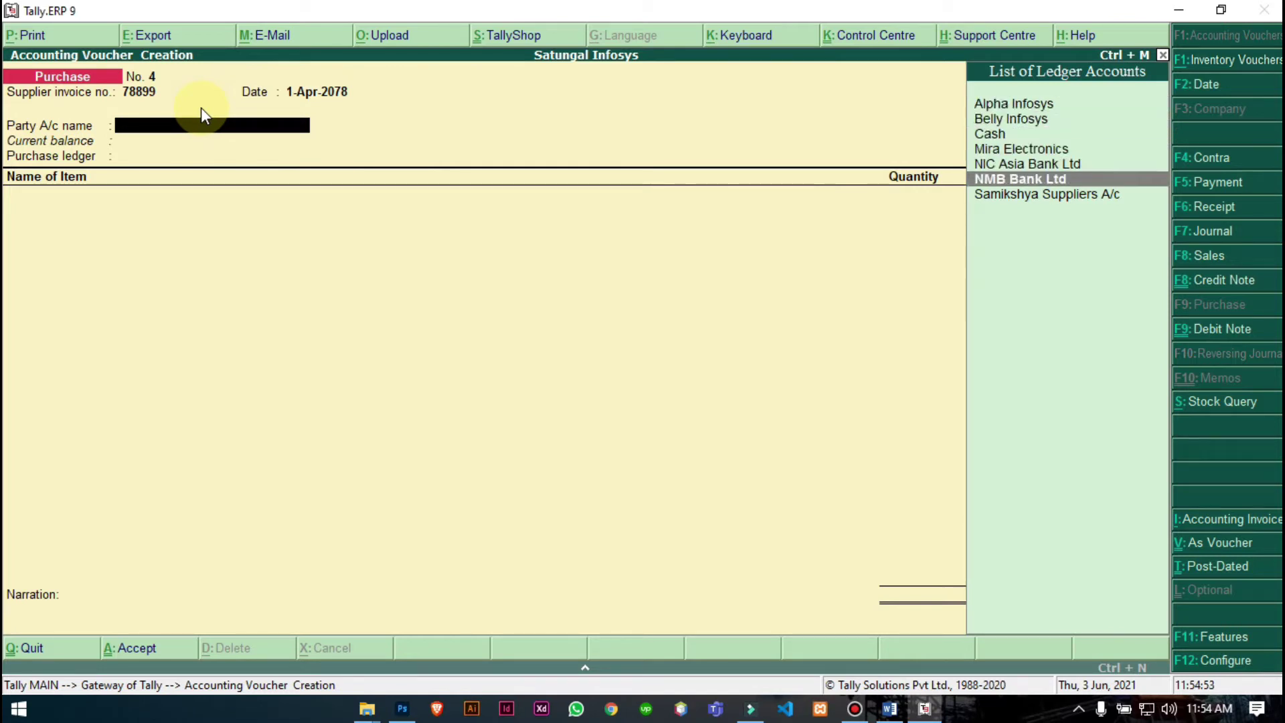
key(Return)
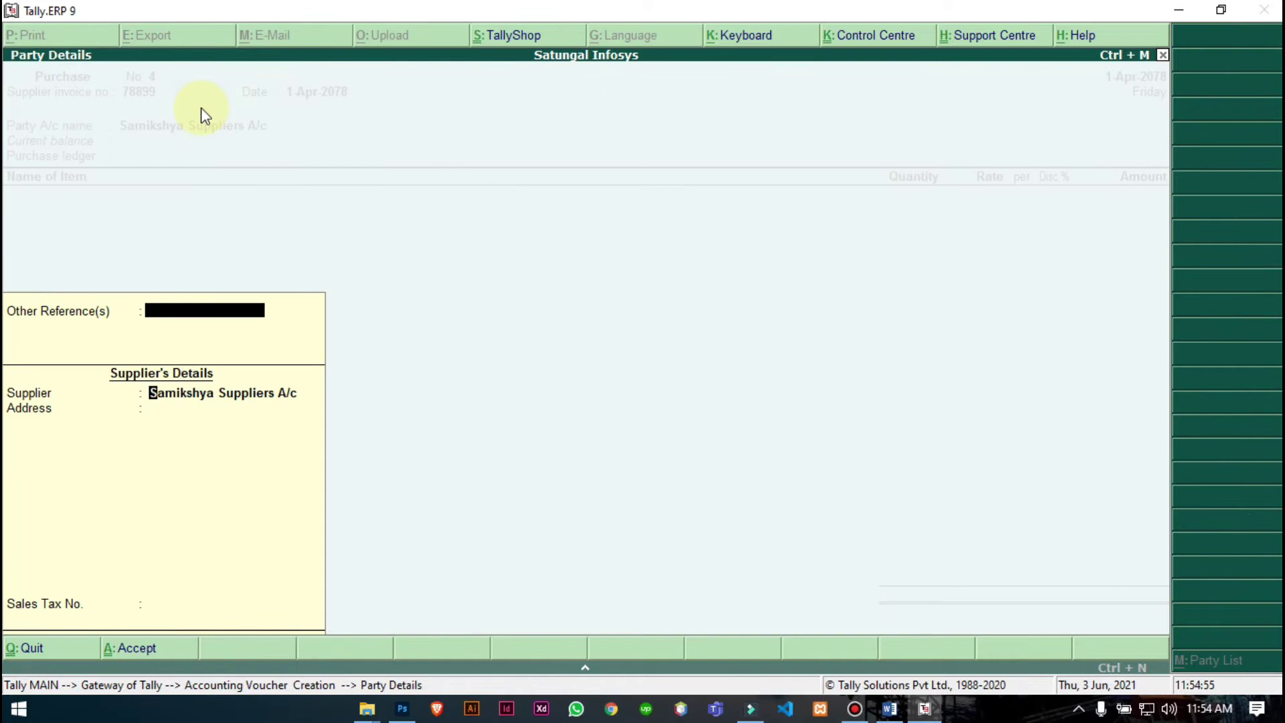
key(Return)
key(Return)
key(Return)
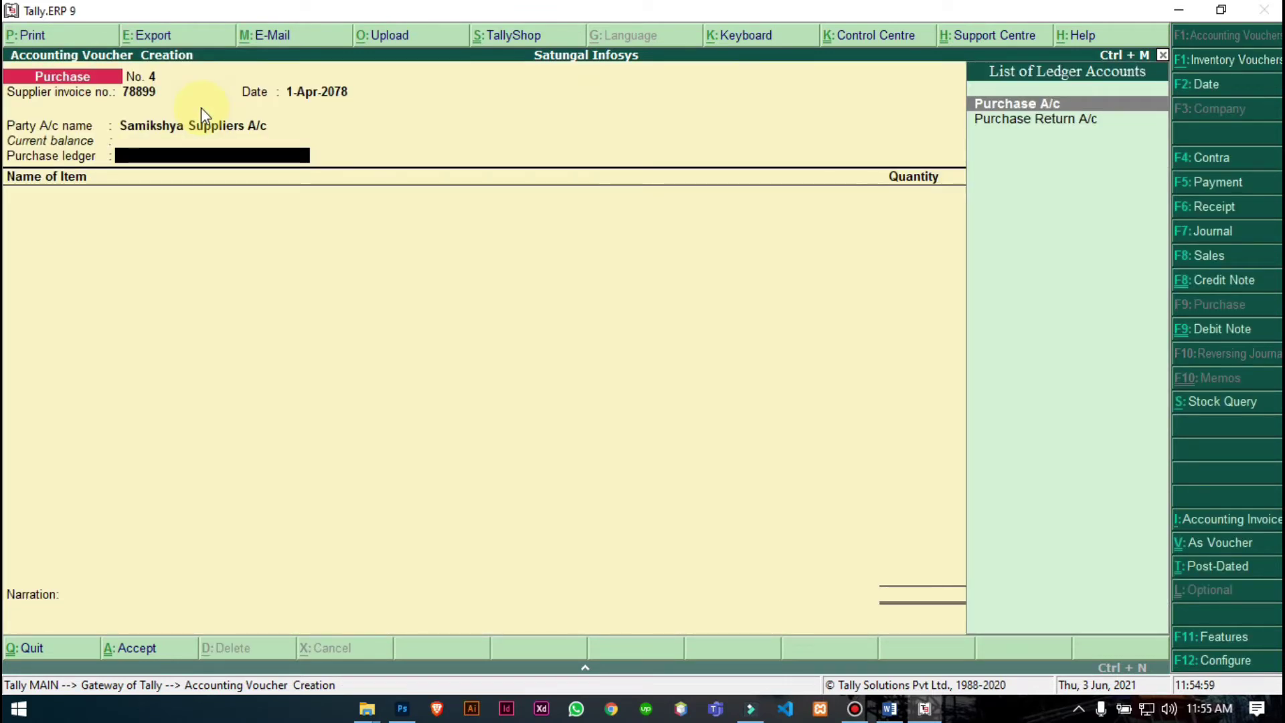
key(Return)
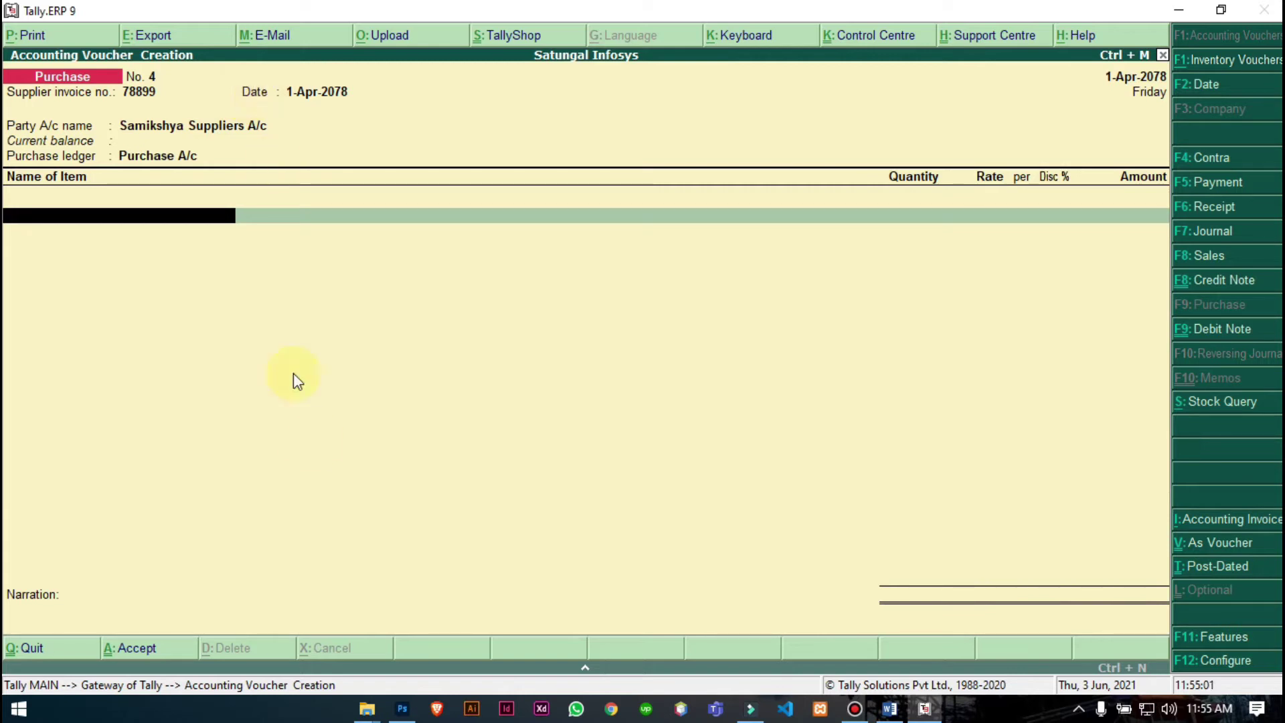
Check the first item of task 1 in the Word document, and add Zebronics XT 150 to the Tally purchase voucher.
click(889, 708)
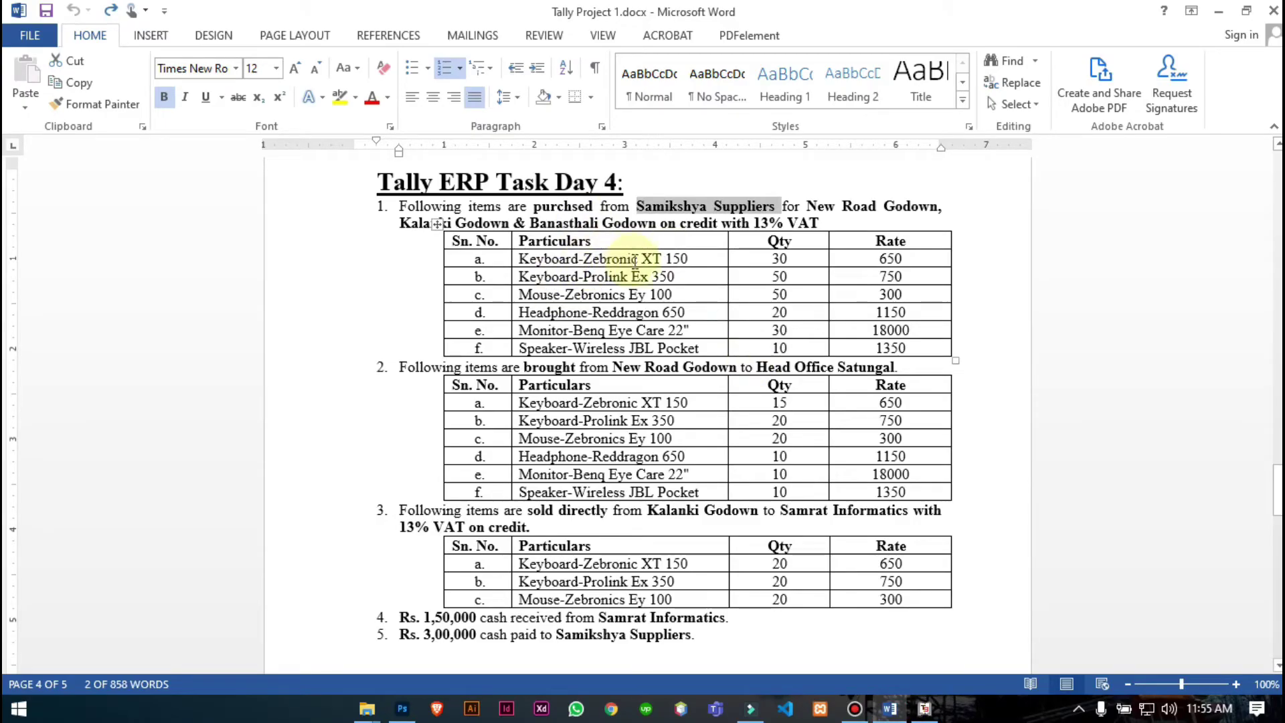
click(890, 708)
text(Zeb)
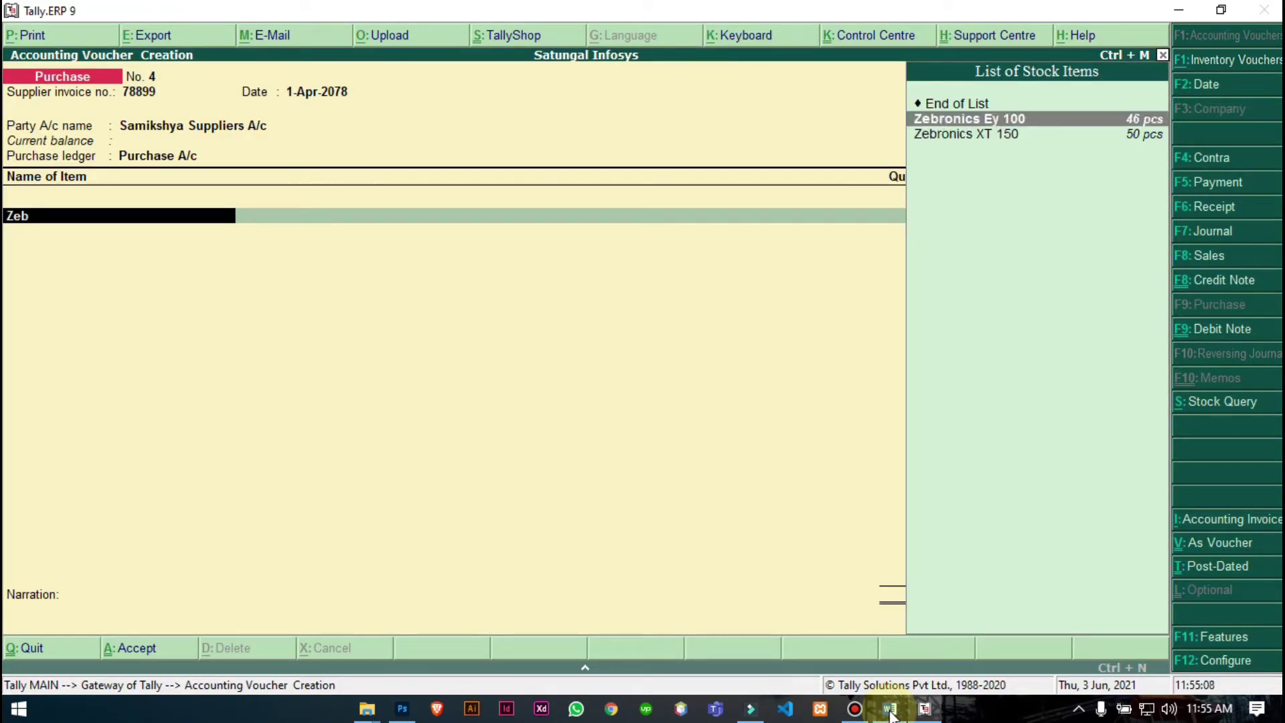
key(Down)
key(Return)
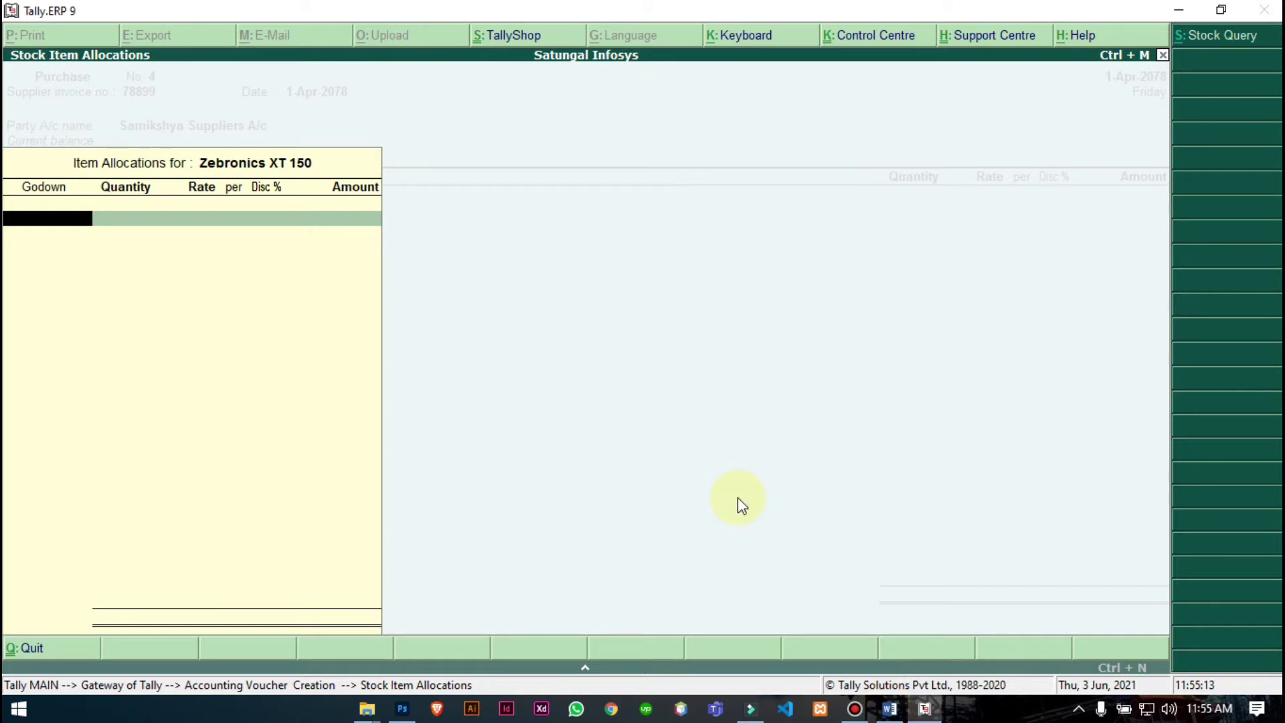
Check the Zebronic XT 150 quantity in the Word document, and allocate 30 pcs at 650.00 to New Road Godown in Tally.
click(889, 710)
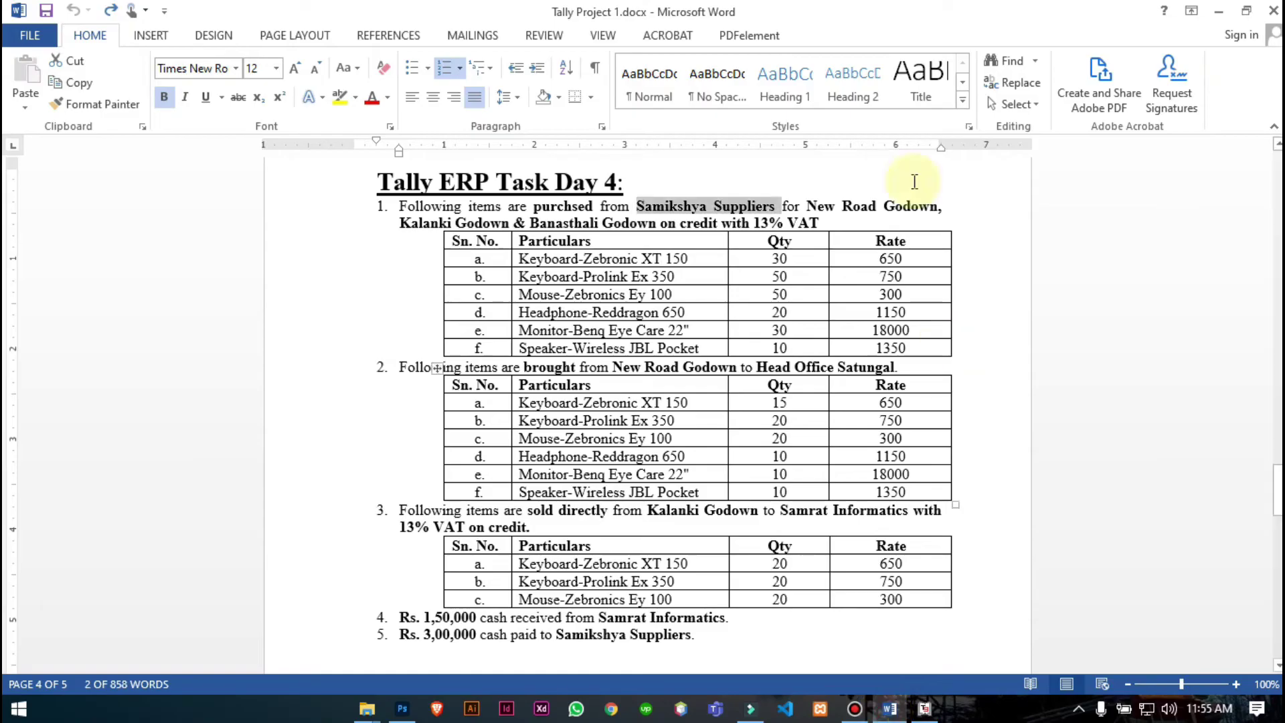
double_click(794, 255)
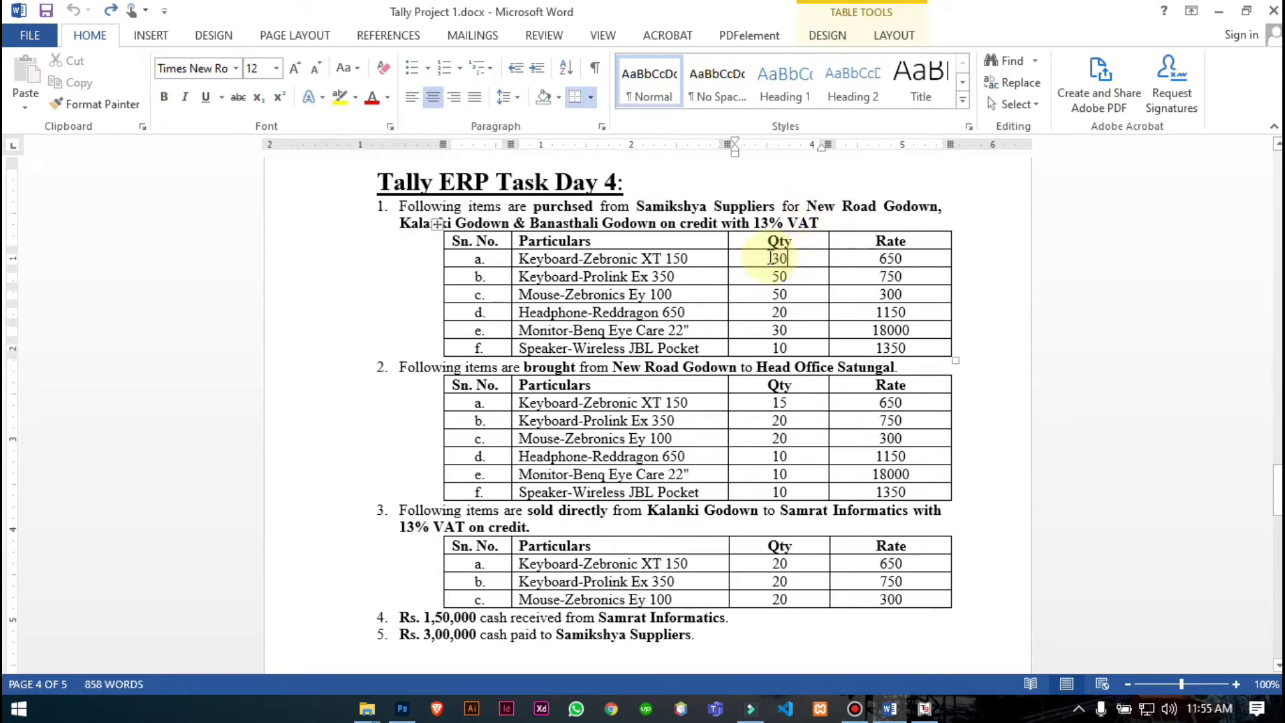
click(891, 710)
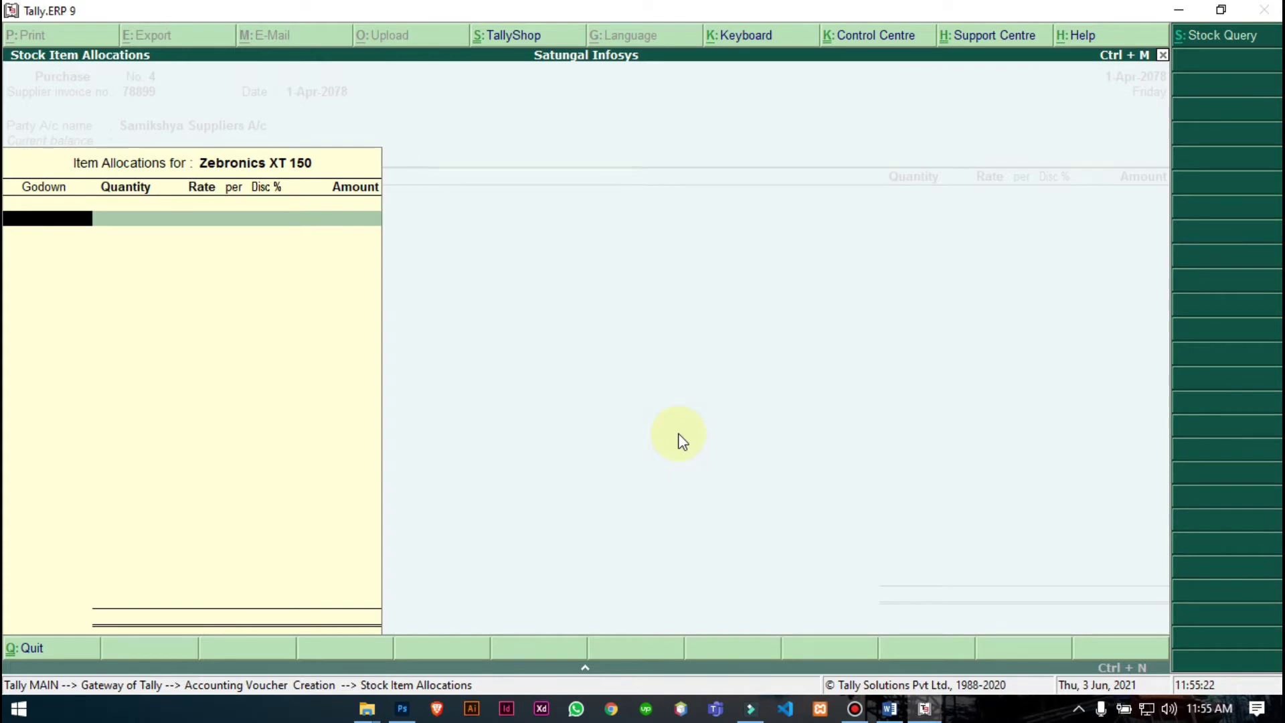
text(New)
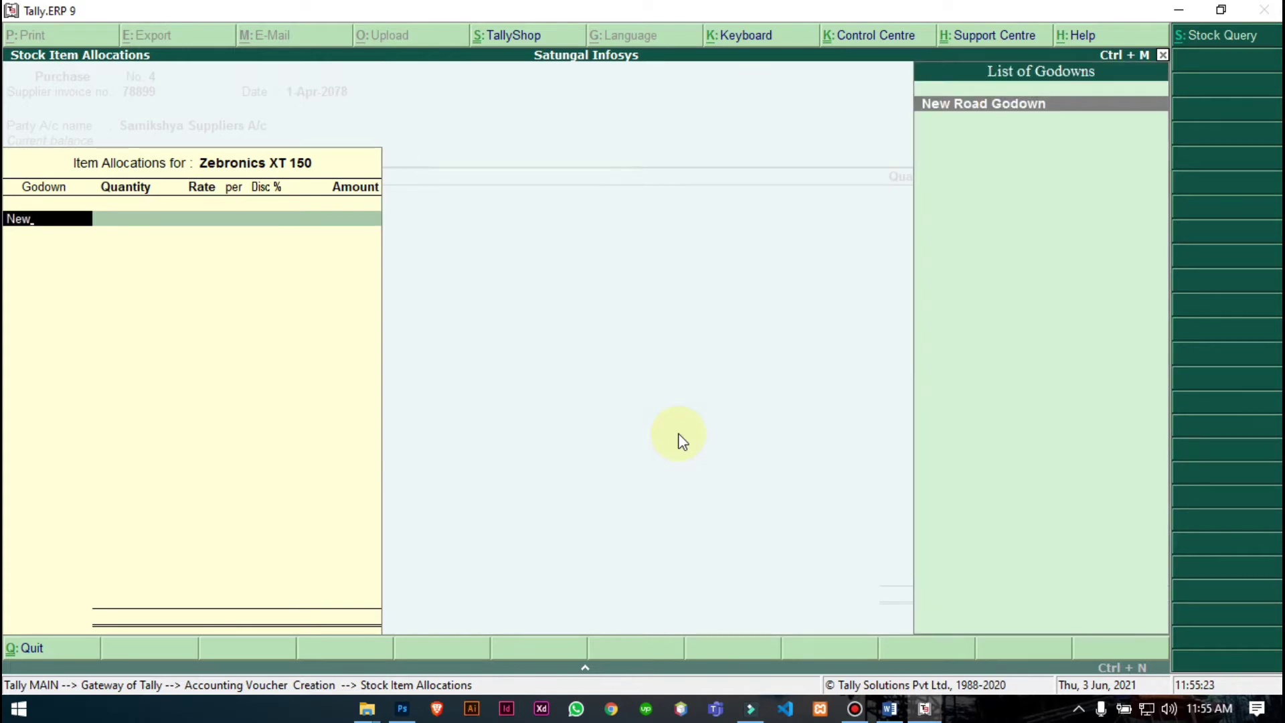
key(Return)
text(30)
key(Return)
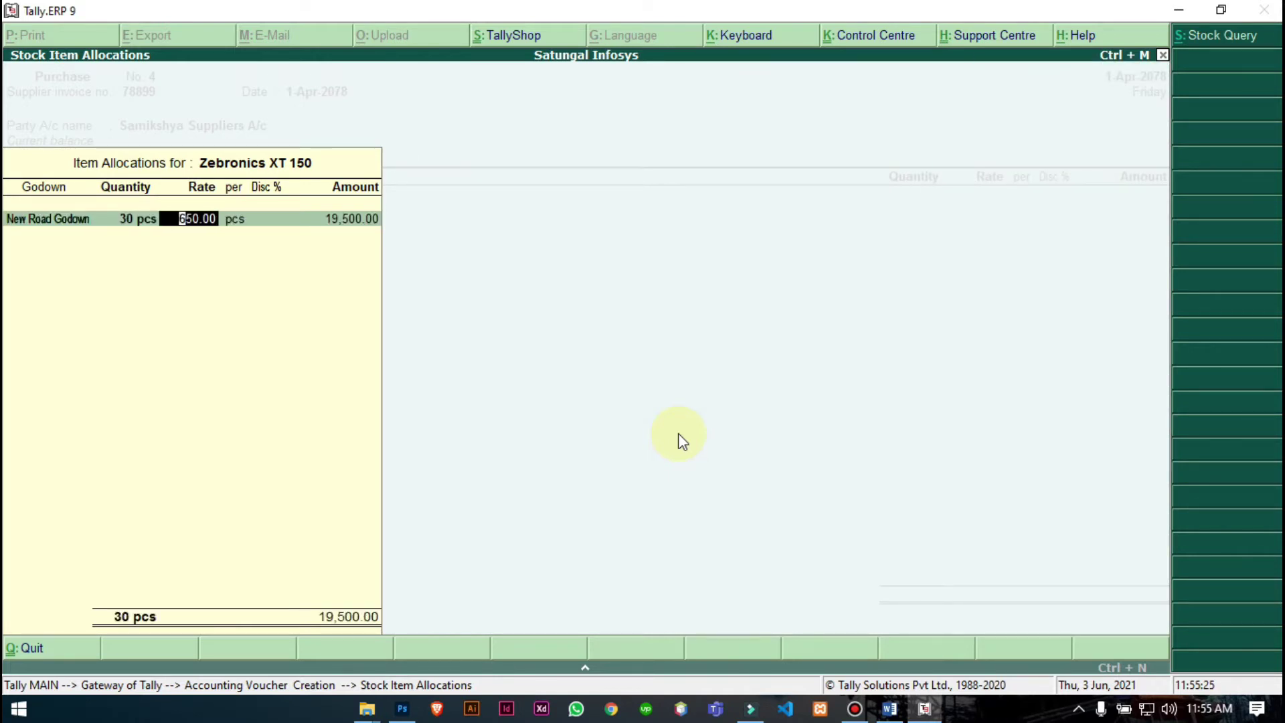
key(Return)
key(Return)
key(Return)
key(Return)
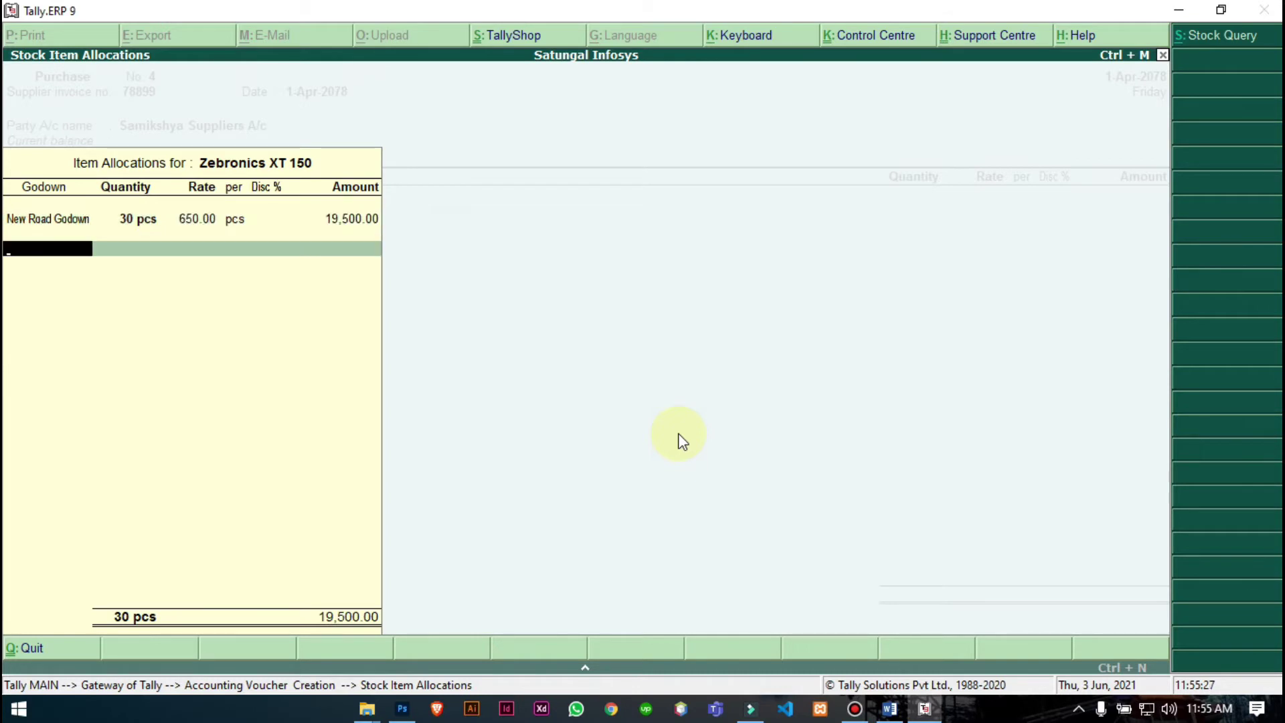
Recheck the godowns in the Word document, and allocate 30 pcs of Zebronics XT 150 at 650.00 to Kalanki Godown.
click(889, 708)
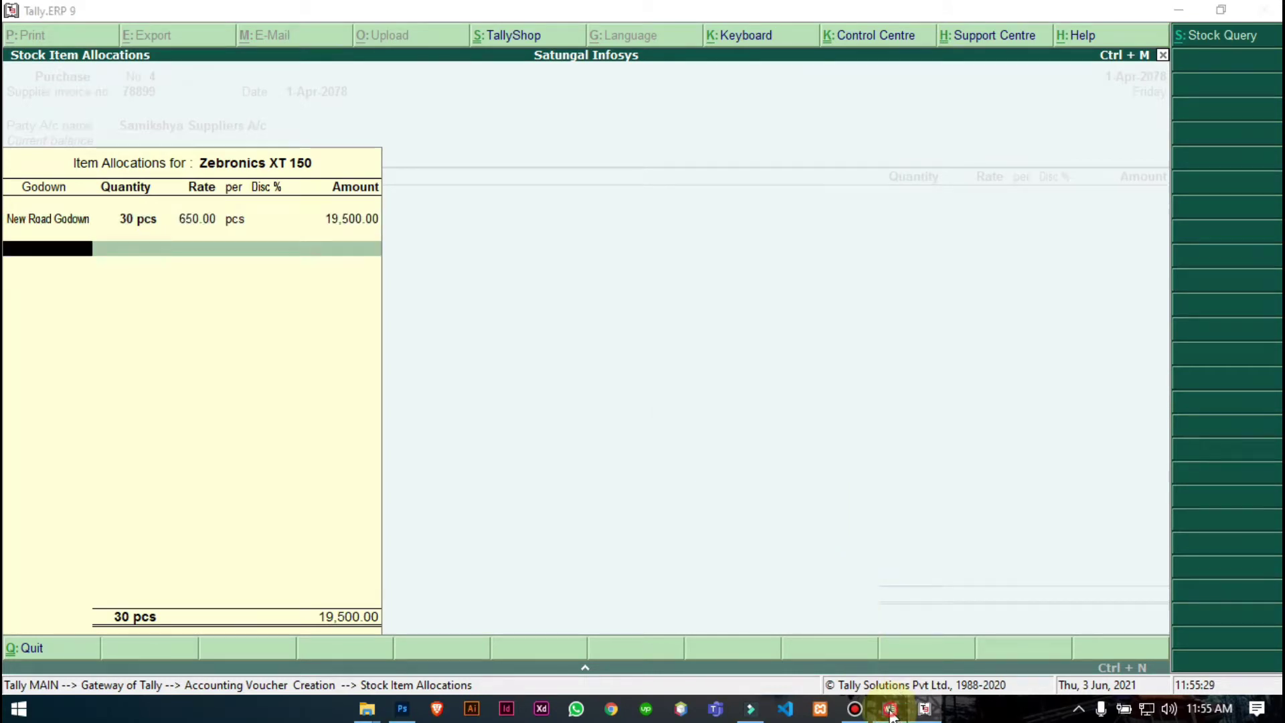
click(890, 709)
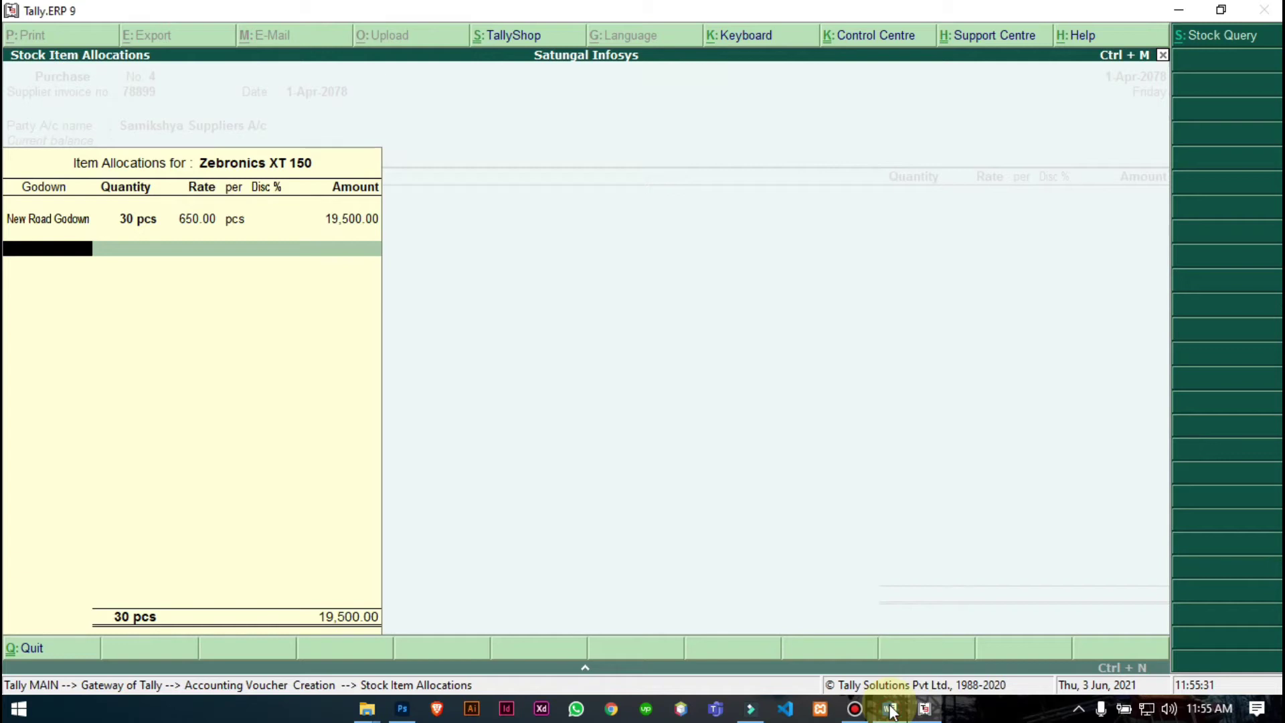
text(Kala)
key(Return)
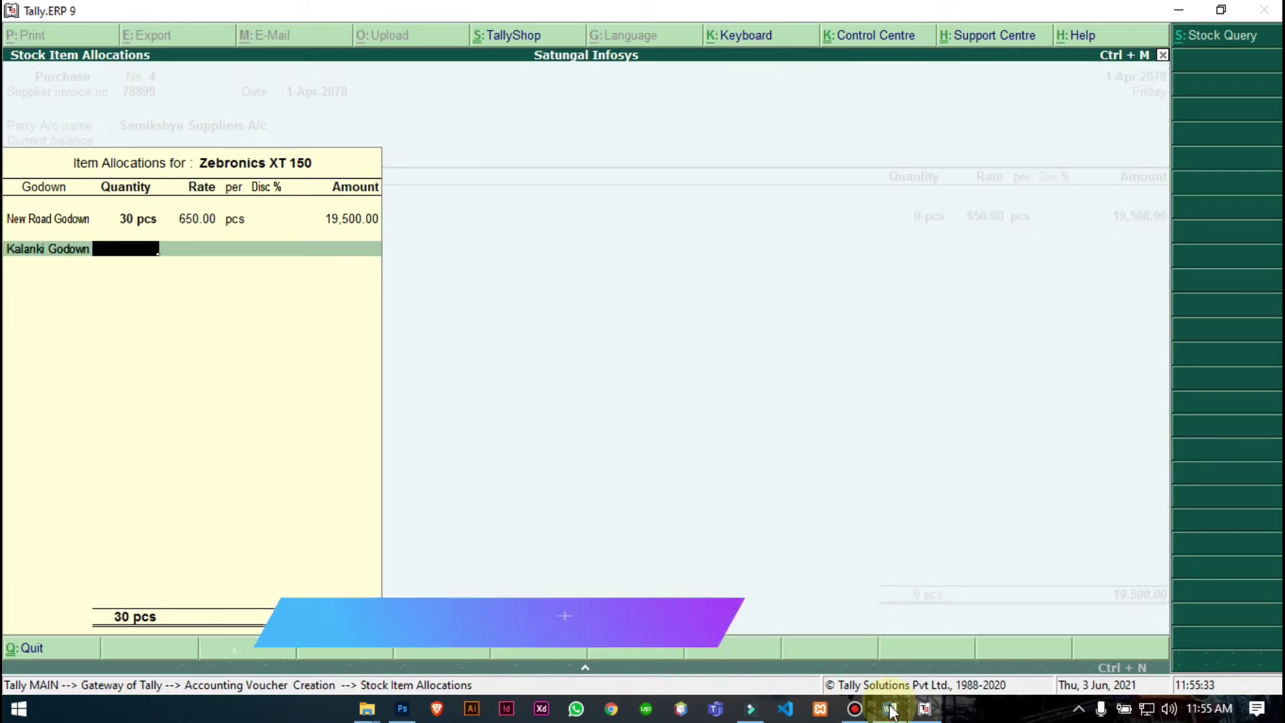
text(30)
key(Return)
key(Return)
key(Return)
key(Return)
key(Return)
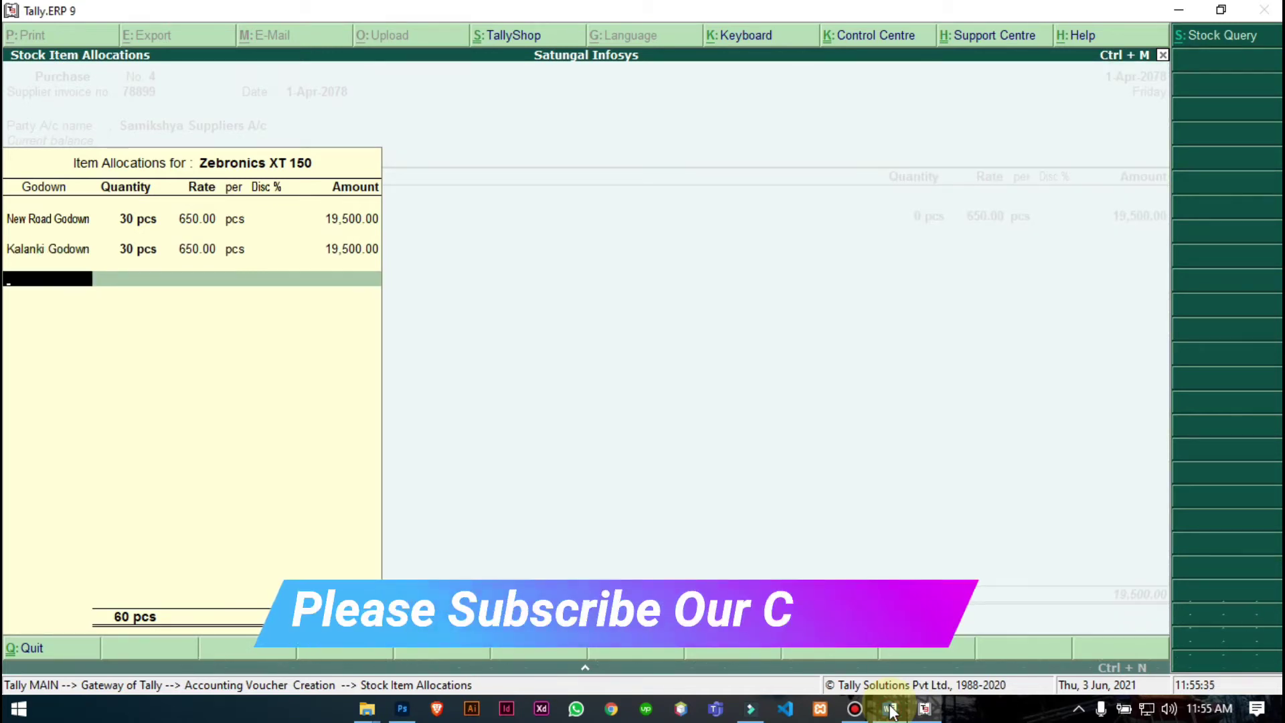
Allocate 30 pcs of Zebronics XT 150 at 650.00 to Banasthali Godown, and complete the item's line in the voucher.
text(Ban)
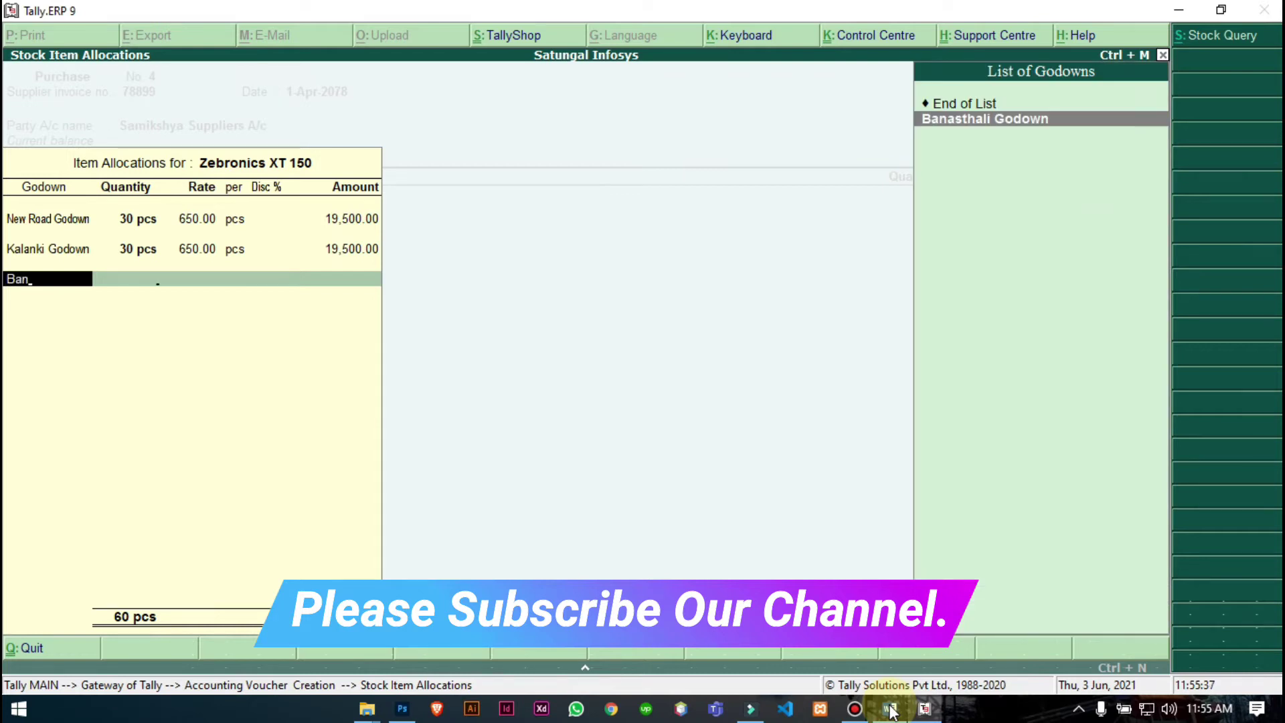
key(Return)
text(30)
key(Return)
key(Return)
key(Return)
key(Return)
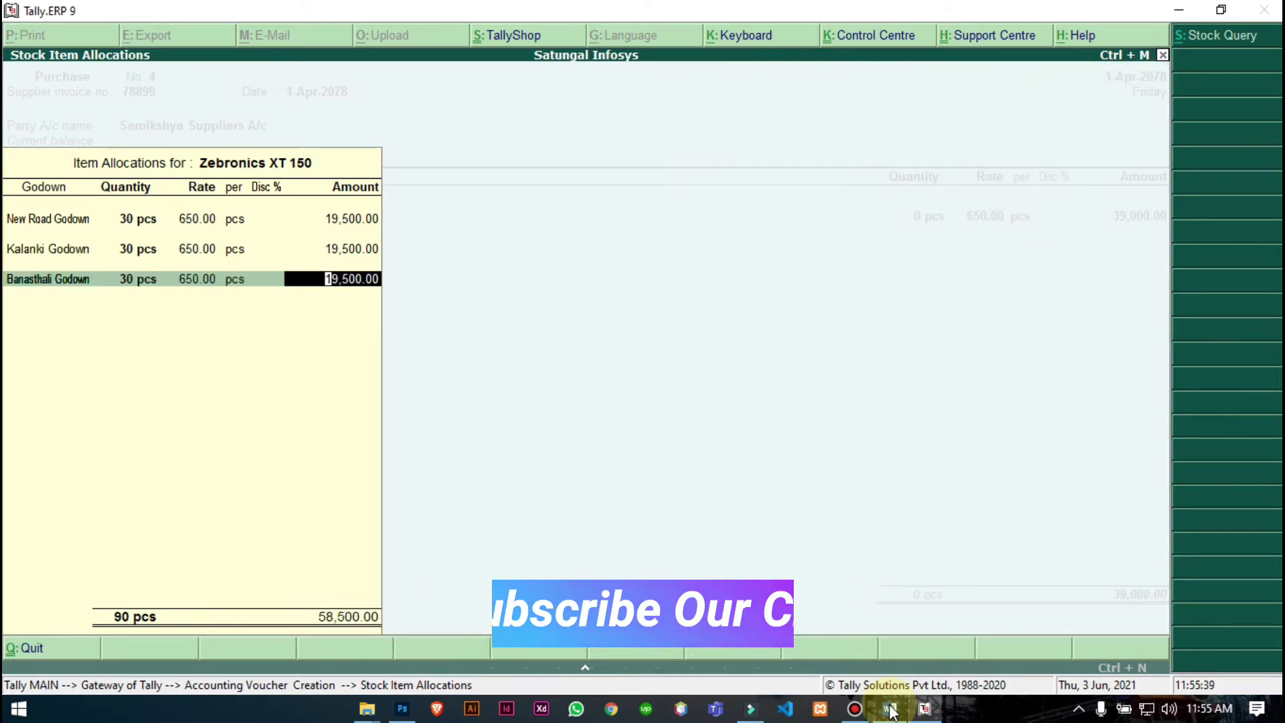
key(Return)
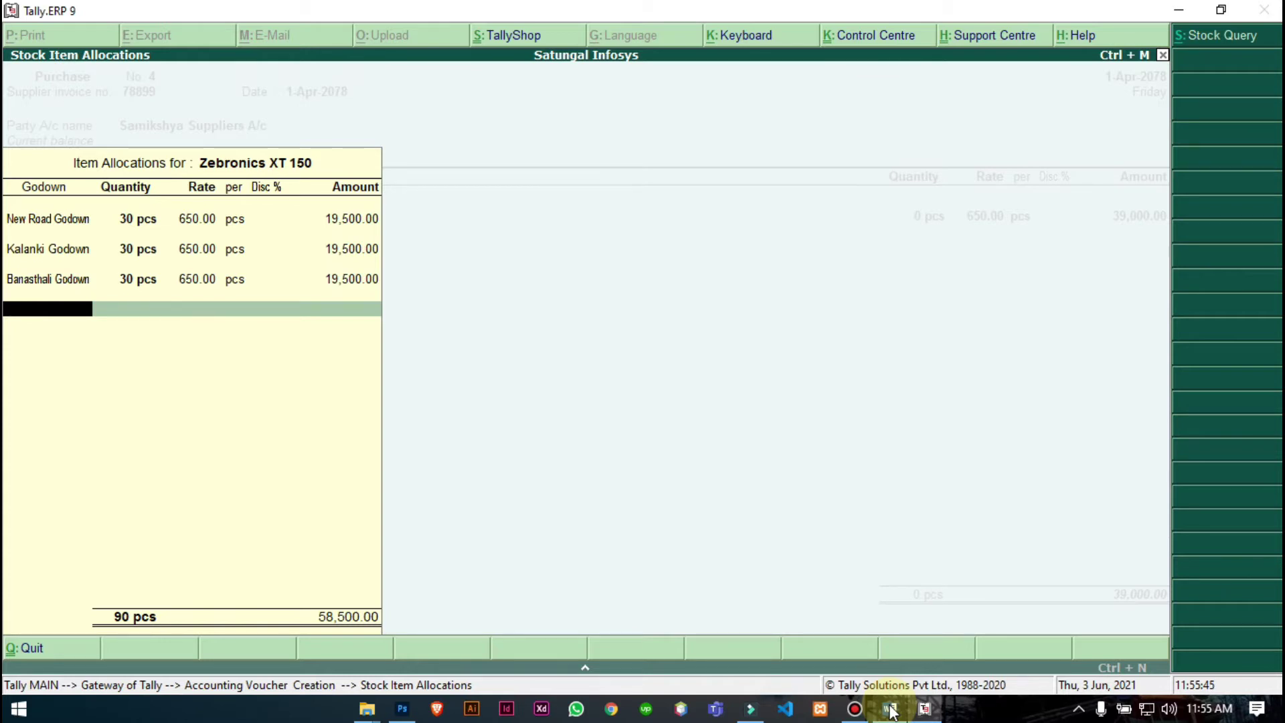
key(Return)
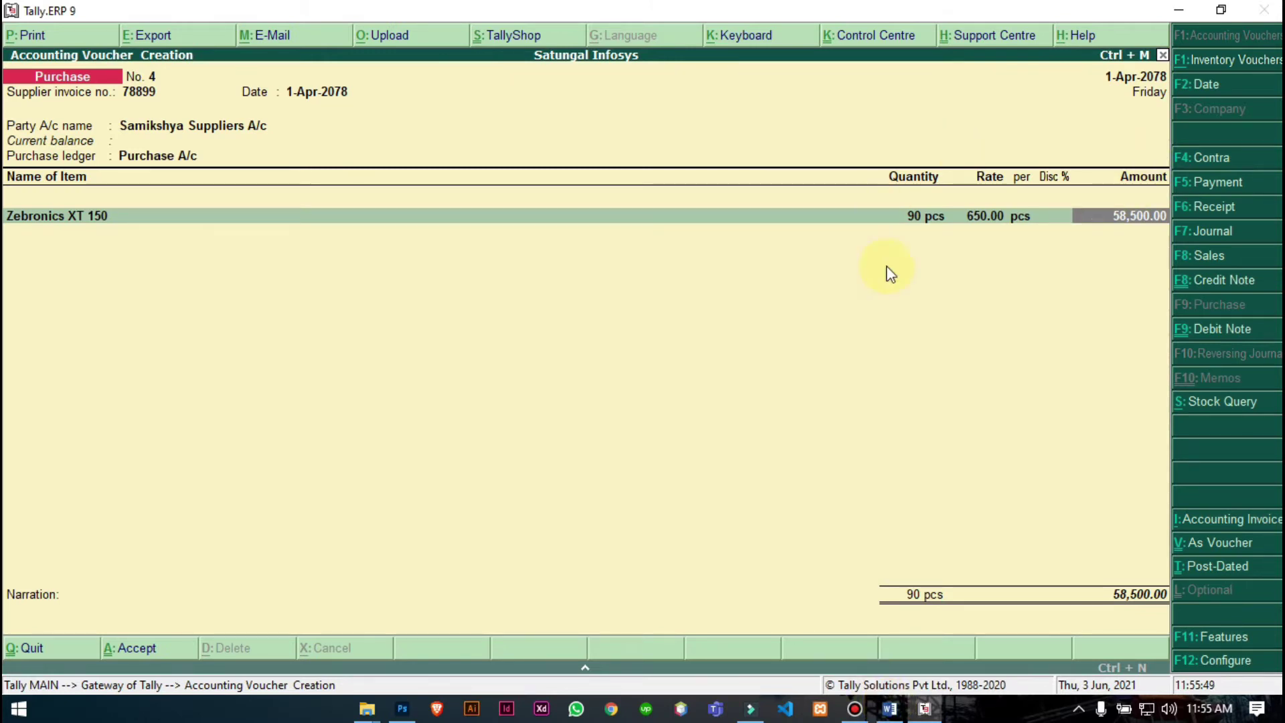
key(Return)
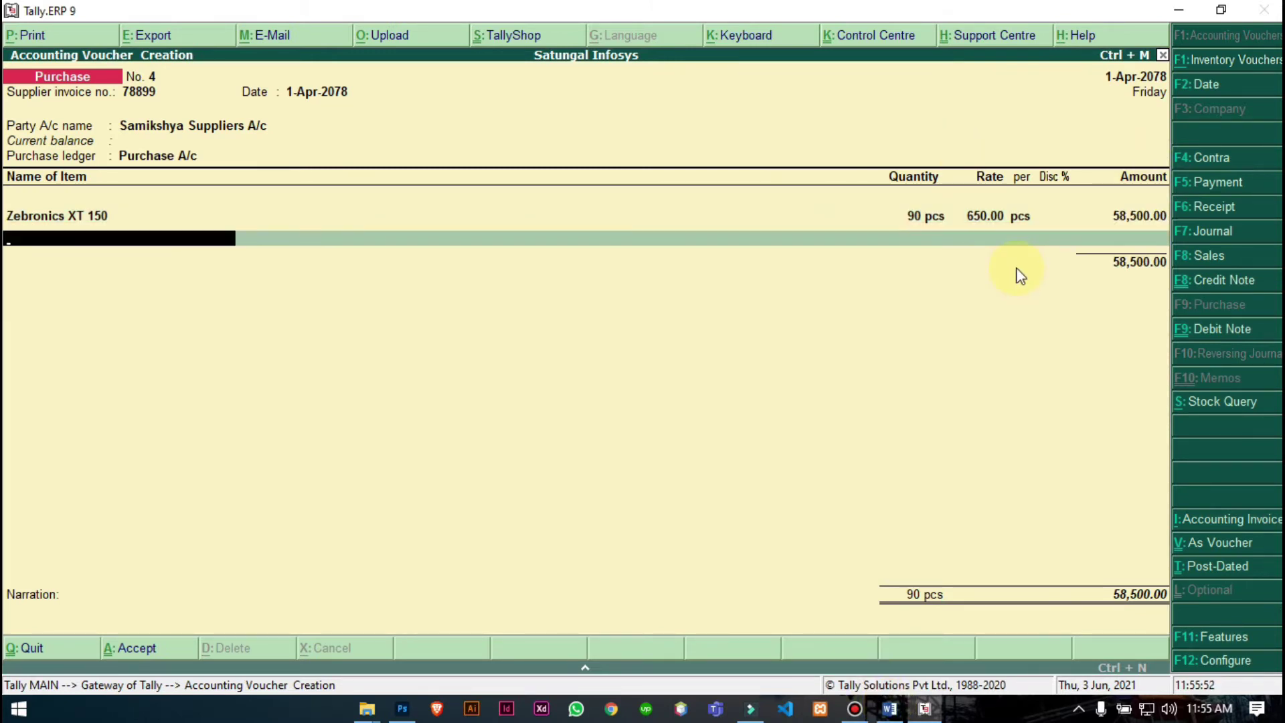
Check the second item in the Word document, and add Prolink Ex 350 as the next item in the Tally purchase voucher.
click(890, 709)
click(890, 710)
text(Pro)
key(Return)
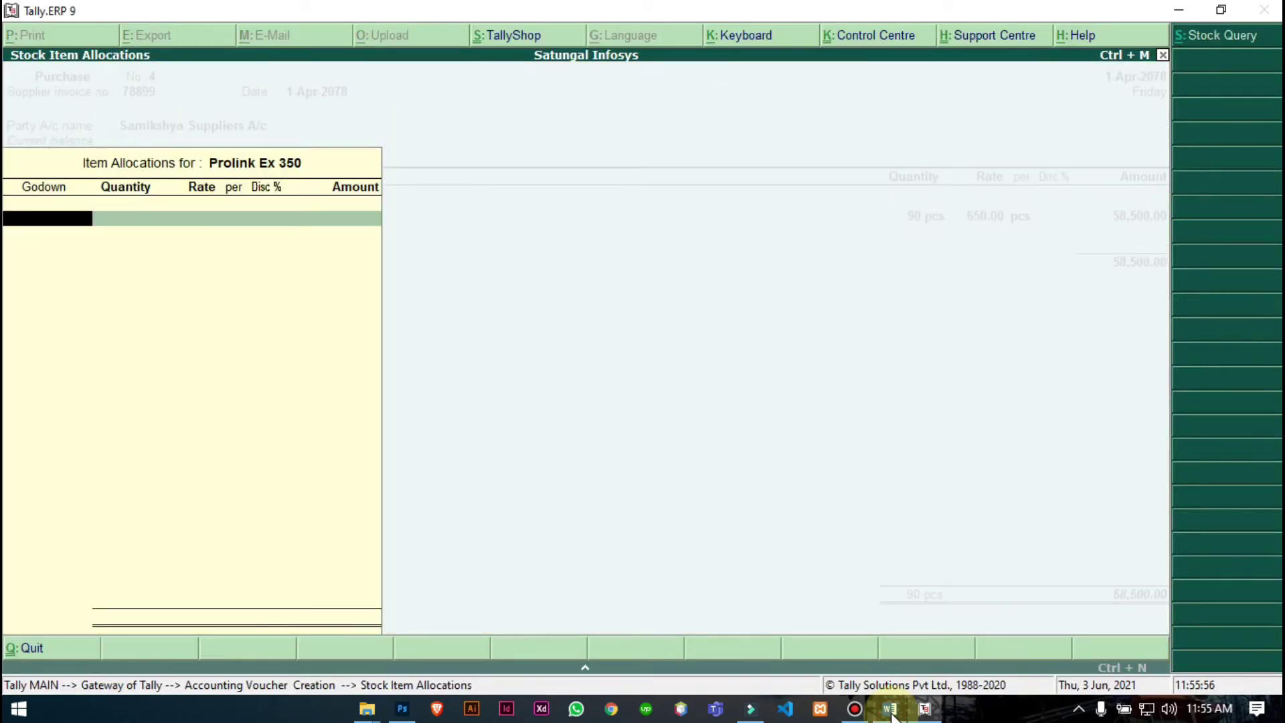
Check the Prolink Ex 350 quantity and rate in the Word document, and allocate 50 pcs at 750.00 to Banasthali Godown in Tally.
key(Return)
click(890, 709)
click(890, 709)
text(50)
key(Return)
text(750)
key(Return)
key(Return)
key(Return)
Allocate 50 pcs of Prolink Ex 350 at 750.00 to New Road Godown.
text(N)
key(Return)
text(50)
key(Return)
key(Return)
key(Return)
key(Return)
key(BackSpace)
key(Return)
key(Return)
key(Return)
key(Return)
key(Return)
key(Return)
key(Return)
key(Return)
key(Return)
key(Return)
key(Return)
key(Return)
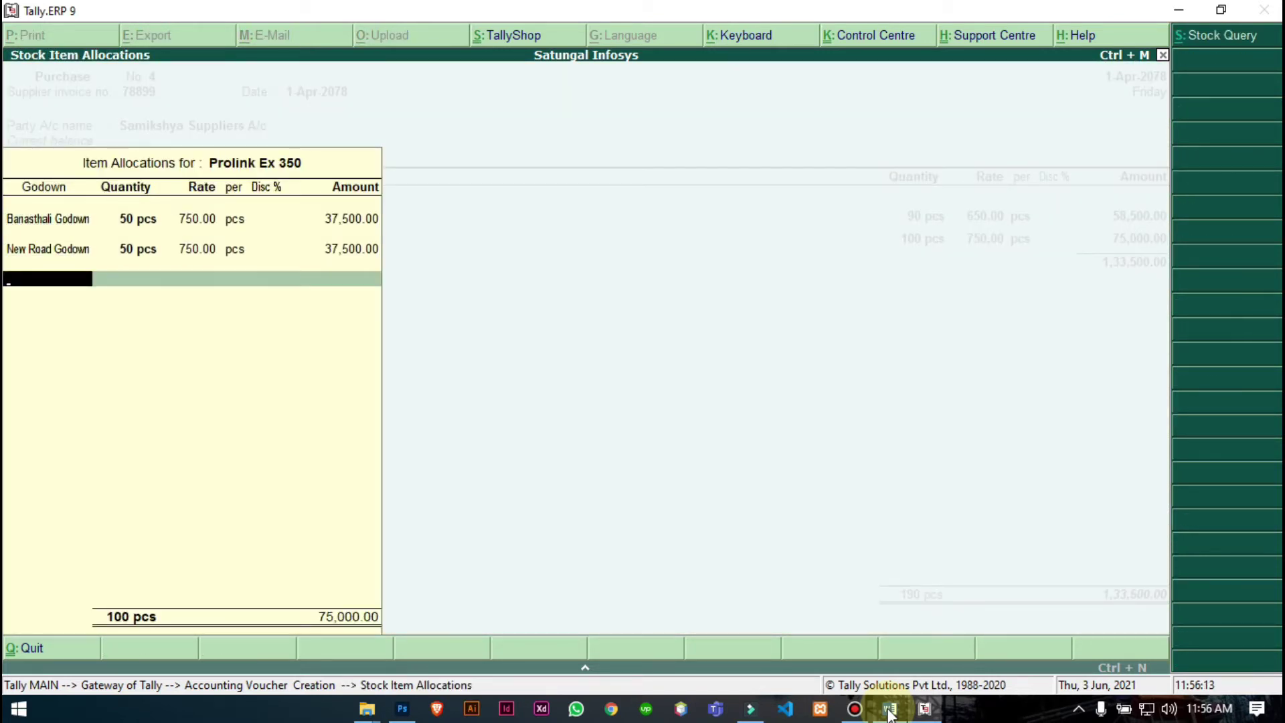
Allocate 50 pcs of Prolink Ex 350 at 750.00 to Kalanki Godown, and complete the item's line in the voucher.
text(Kal)
key(Return)
text(50)
key(Return)
key(Return)
key(Return)
key(Return)
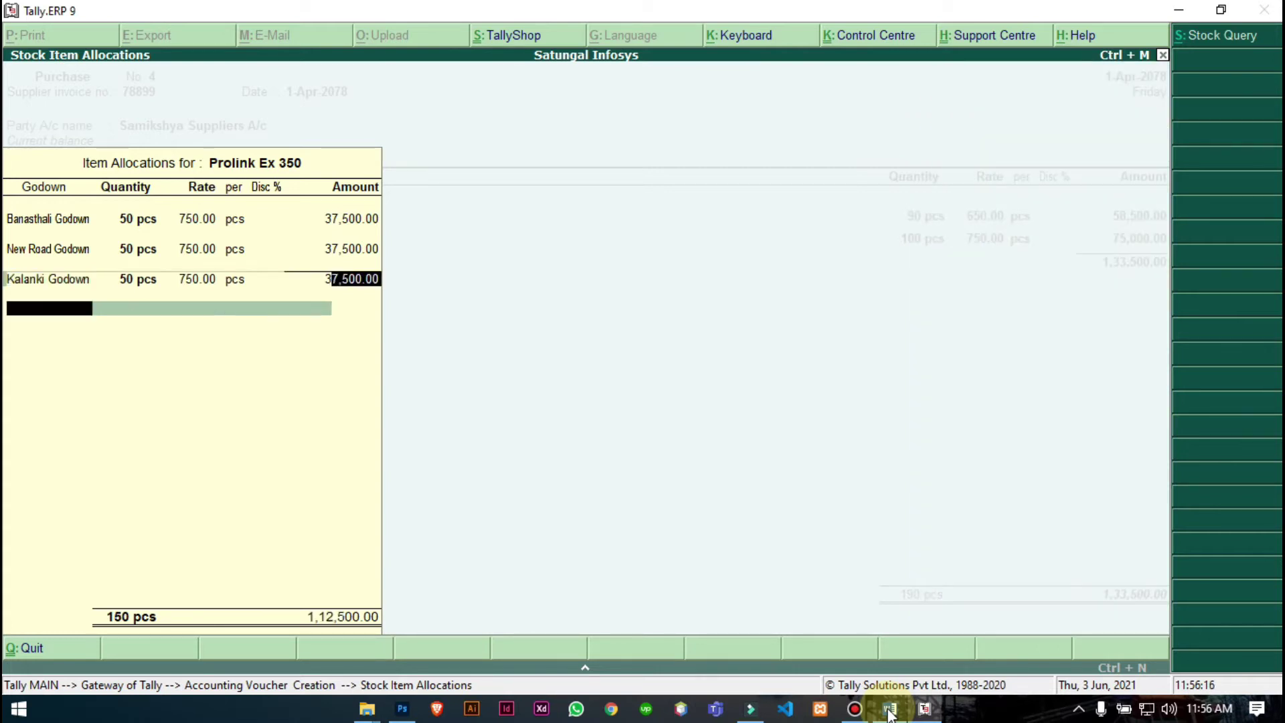
key(Return)
key(Return)
Check the third item in the Word document, and add Zebronics Ey 100 as the next item in the Tally purchase voucher.
click(900, 712)
click(894, 713)
text(zeb)
key(Return)
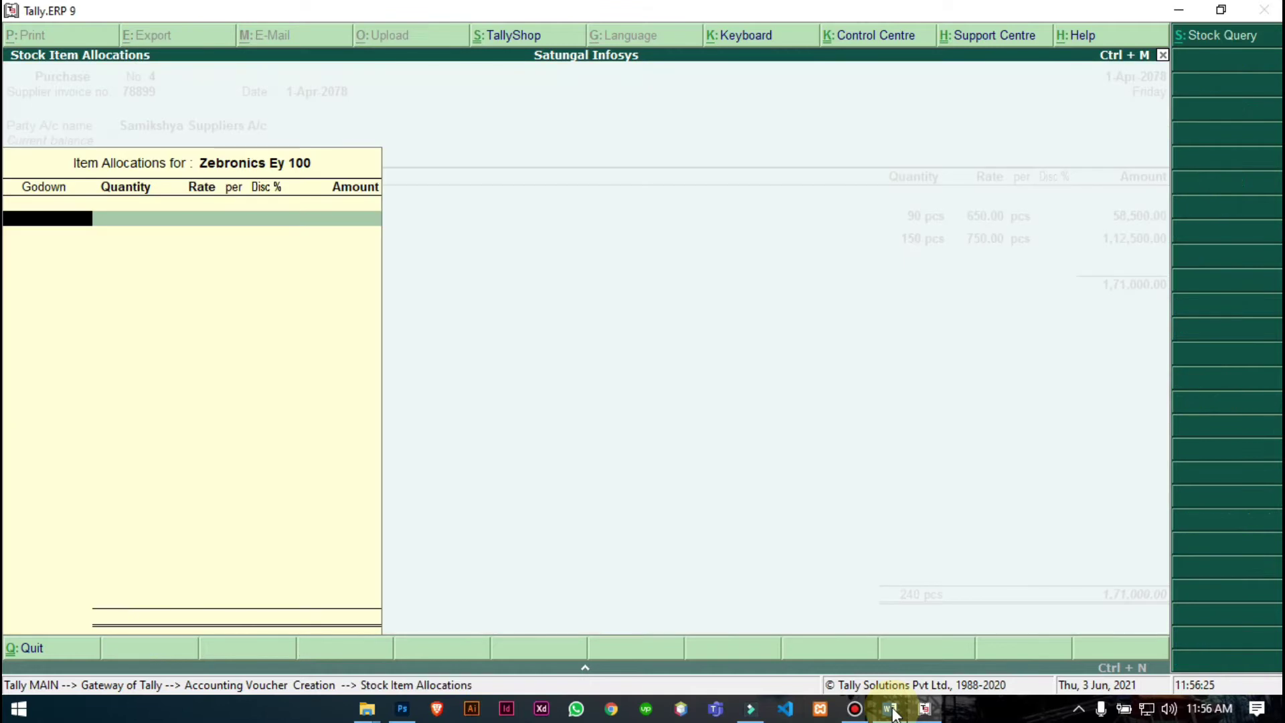
Check the Zebronics Ey 100 quantity and rate in the Word document, and allocate 50 pcs at 300.00 to Banasthali Godown in Tally.
key(Return)
click(894, 714)
click(894, 713)
text(50)
key(Return)
text(300)
key(Return)
key(Return)
key(Return)
key(Return)
Recheck the purchase details in the Word document, and allocate 50 pcs of Zebronics Ey 100 at 300.00 to New Road Godown.
click(892, 714)
click(892, 714)
text(New)
key(Return)
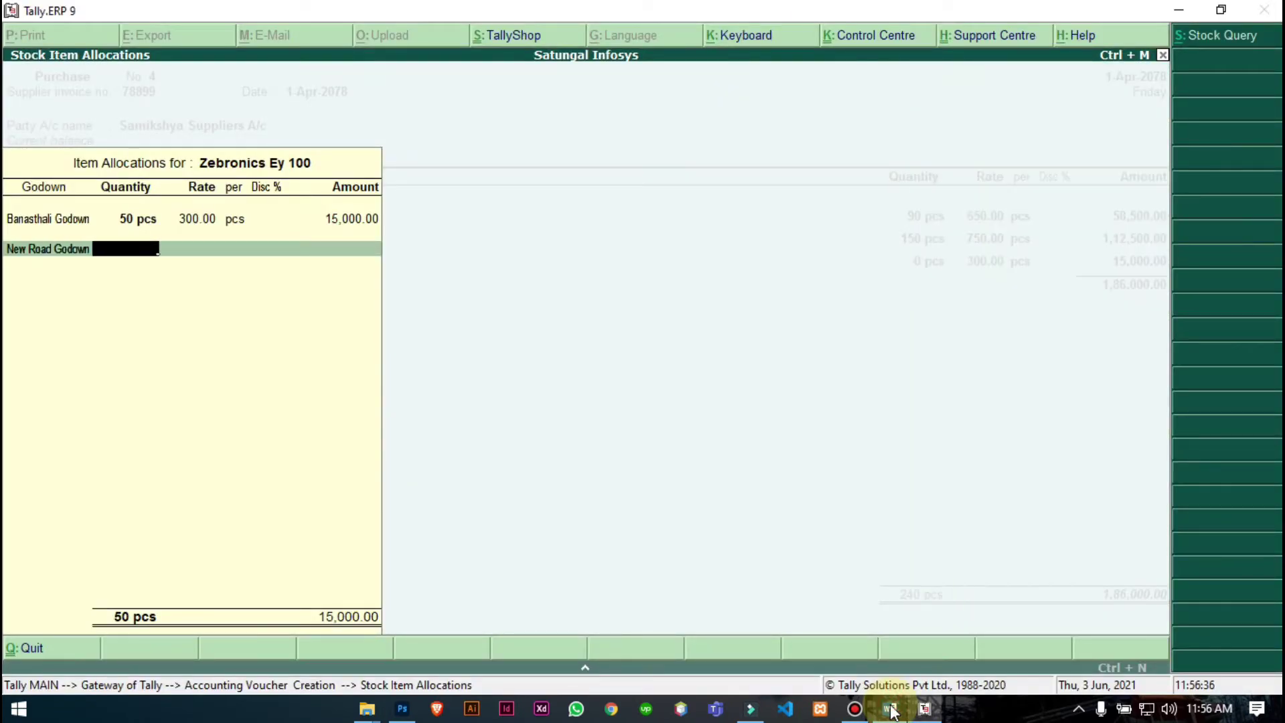
text(50)
key(Return)
key(Return)
key(Return)
key(Return)
key(Return)
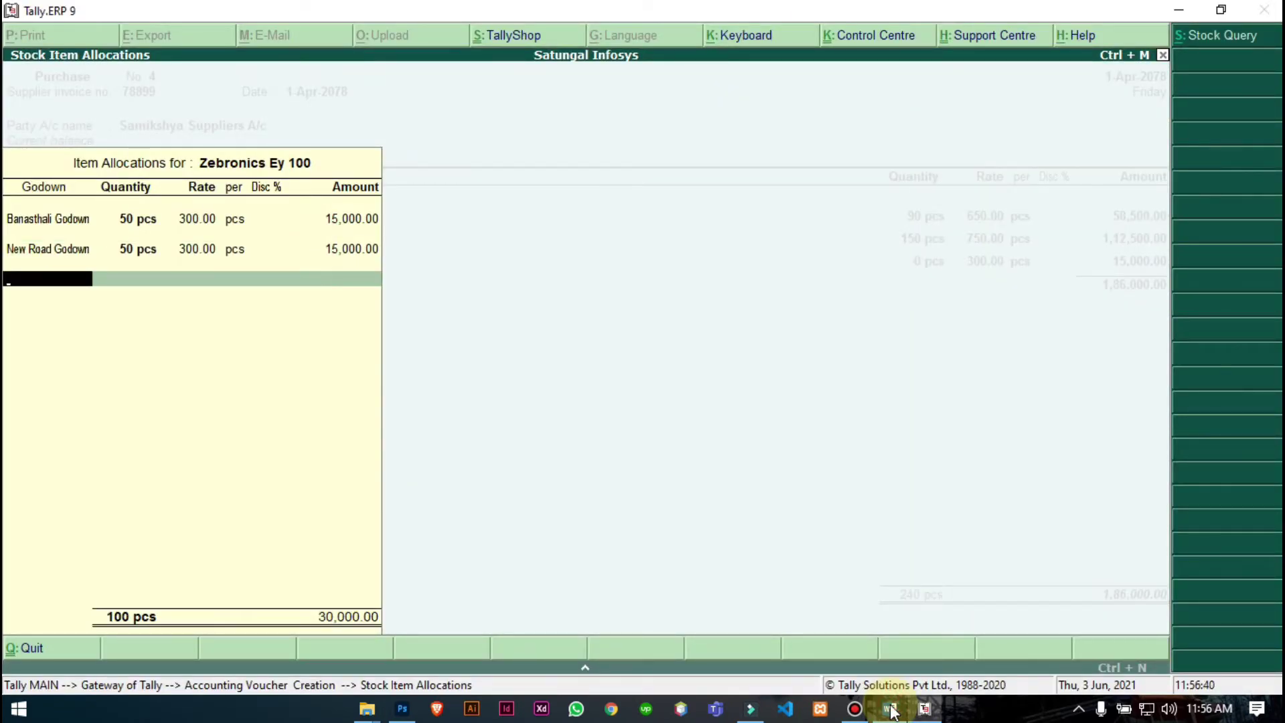
Allocate 50 pcs of Zebronics Ey 100 at 300.00 to Kalanki Godown, and complete the item's line in the voucher.
text(K)
key(Return)
text(50)
key(Return)
key(Return)
key(Return)
key(Return)
key(Return)
key(Return)
key(Return)
Check the fourth item in the Word document, and add Reddragon 650 as the next item in the Tally purchase voucher.
click(892, 712)
click(893, 712)
text(Re)
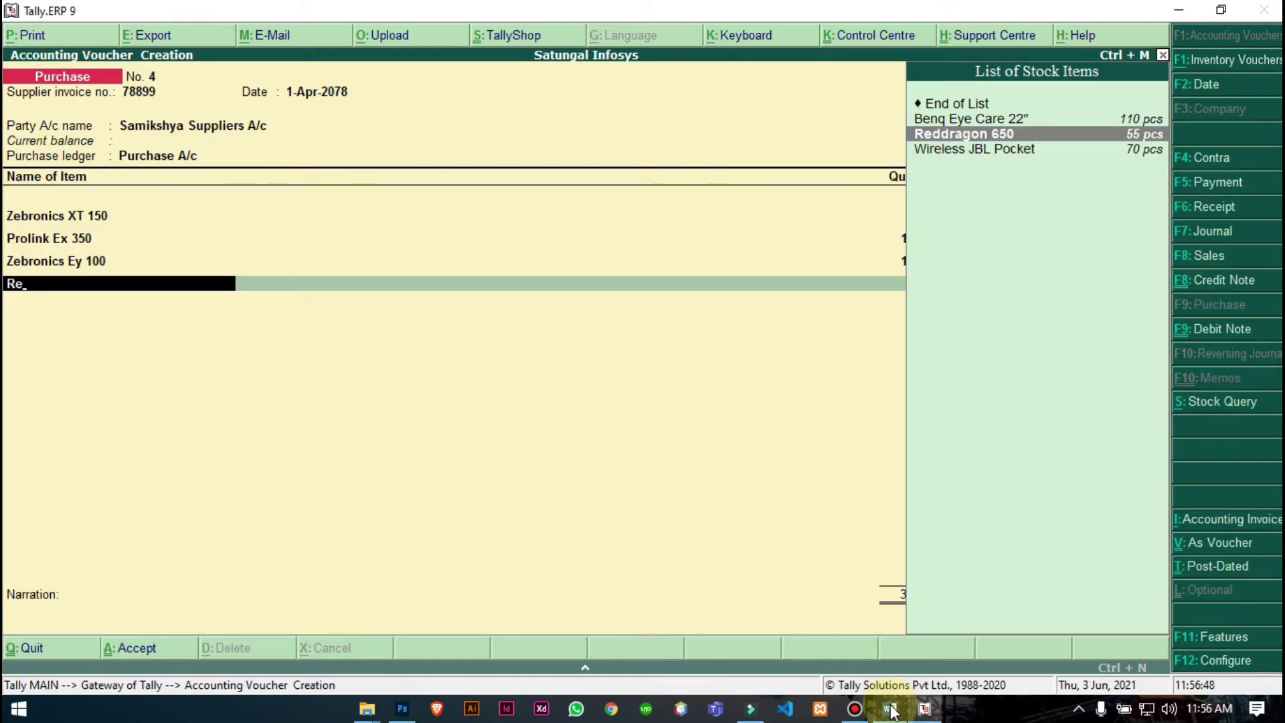
key(Return)
Check the Reddragon 650 quantity and rate in the Word document, and allocate 20 pcs at 1,150.00 to Banasthali Godown in Tally.
text(Ba)
key(Return)
click(892, 711)
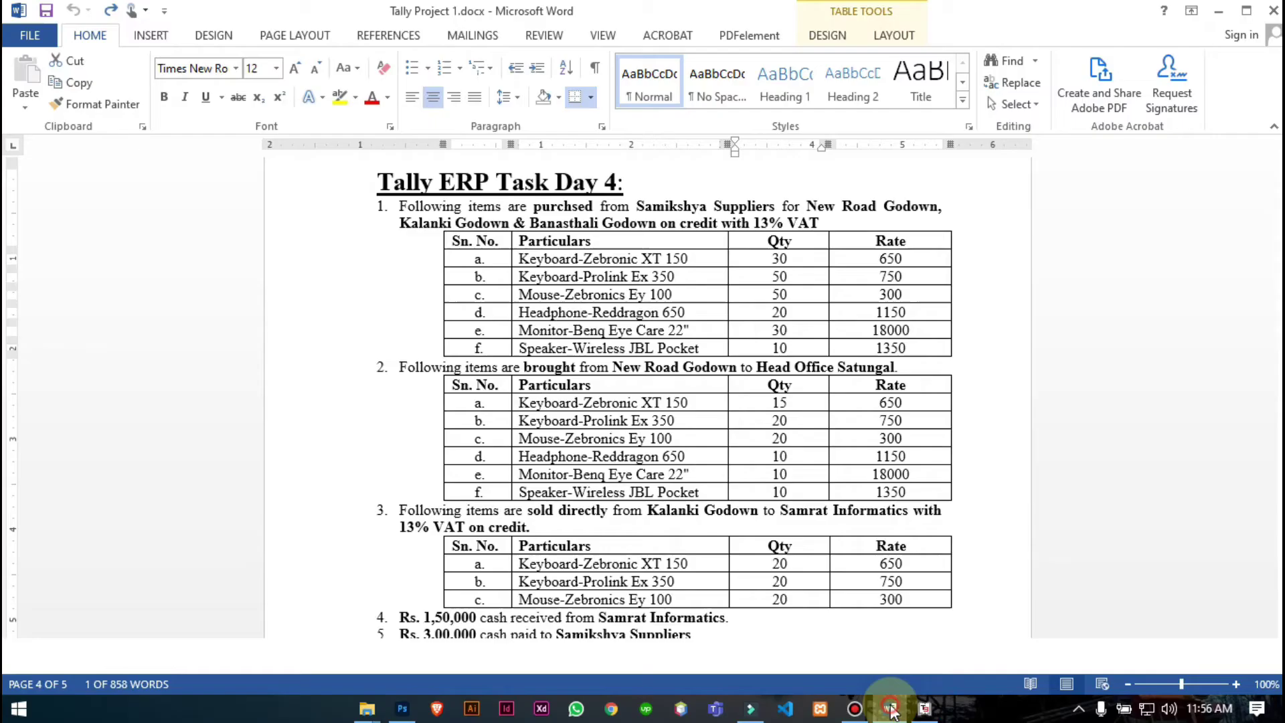
click(892, 712)
text(20)
key(Return)
key(Return)
key(Return)
key(Return)
key(Return)
Allocate 20 pcs of Reddragon 650 at 1,150.00 to New Road Godown.
text(New)
key(Return)
text(20)
key(Return)
key(Return)
key(Return)
key(Return)
Allocate 20 pcs of Reddragon 650 at 1,150.00 to Kalanki Godown, and complete the item's line in the voucher.
text(Kal)
key(Return)
text(20)
key(Return)
key(Return)
key(Return)
key(Return)
key(Return)
key(Return)
Check the fifth item in the Word document, and add Benq Eye Care 22" as the next item in the Tally purchase voucher.
click(890, 709)
click(890, 710)
text(Ben)
key(Return)
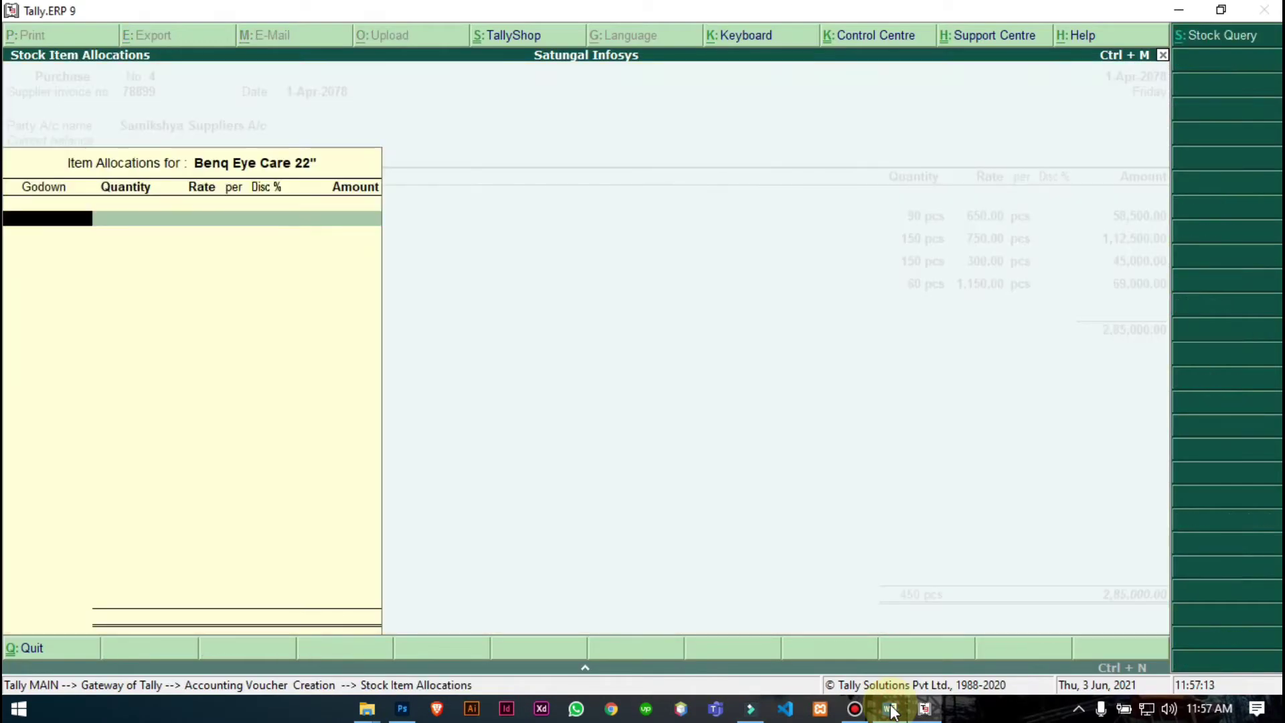
Check the Benq Eye Care 22" details in the Word document, and allocate 30 pcs at 18,000.00 to Banasthali Godown in Tally.
click(890, 709)
click(890, 710)
text(Banasthali Godown)
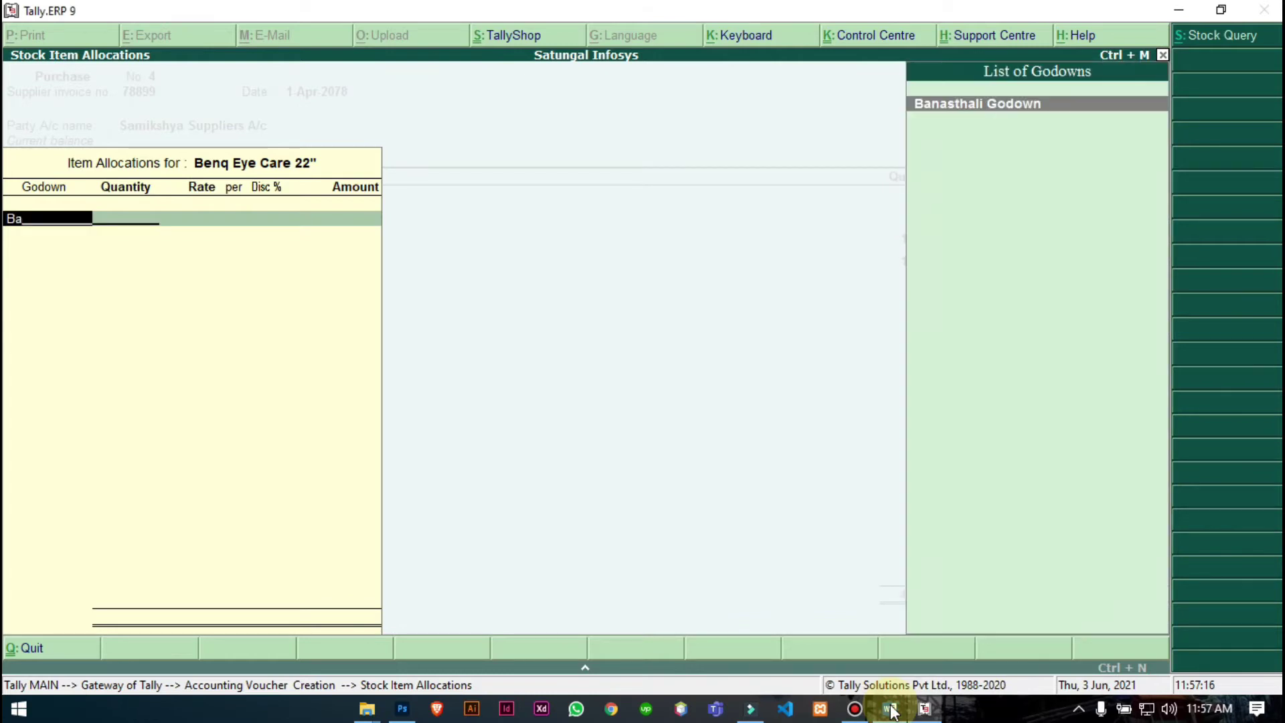
key(Return)
text(30)
key(Return)
text(180000.00)
key(Return)
key(Return)
key(Return)
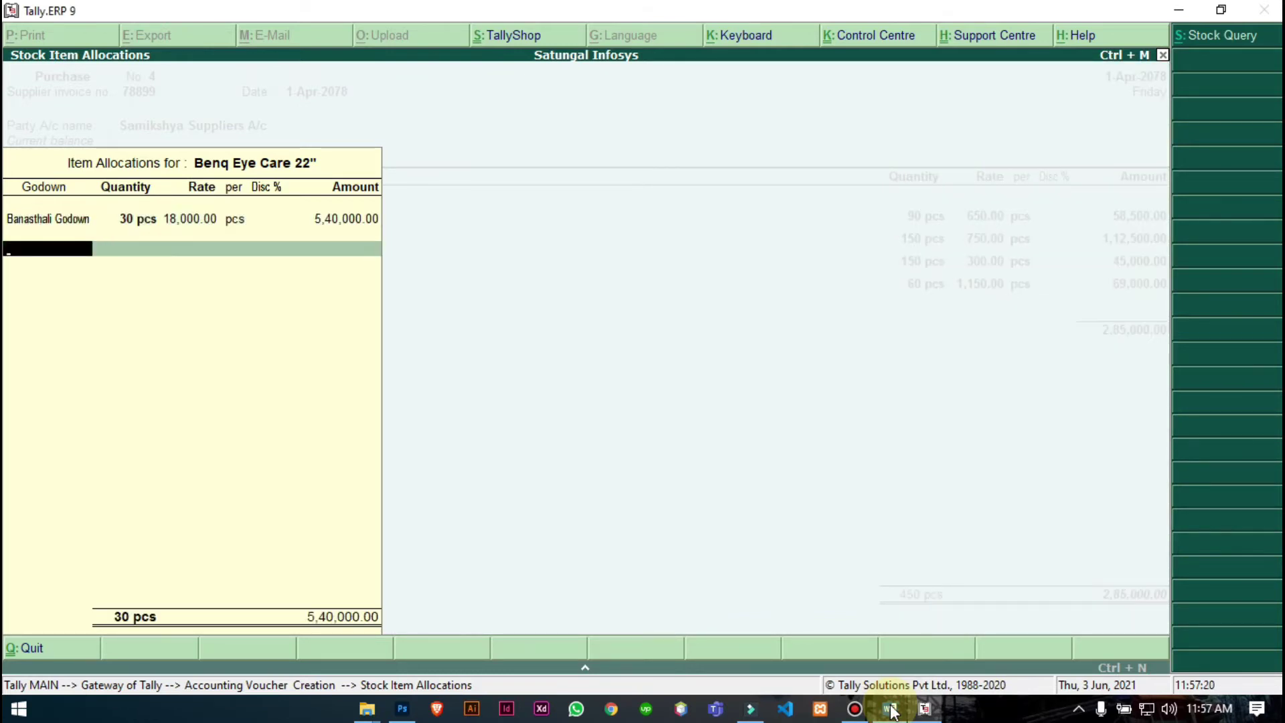
Allocate 30 pcs of Benq Eye Care 22" at 18,000.00 to New Road Godown.
text(new)
key(Return)
text(30)
key(Return)
key(Return)
key(Return)
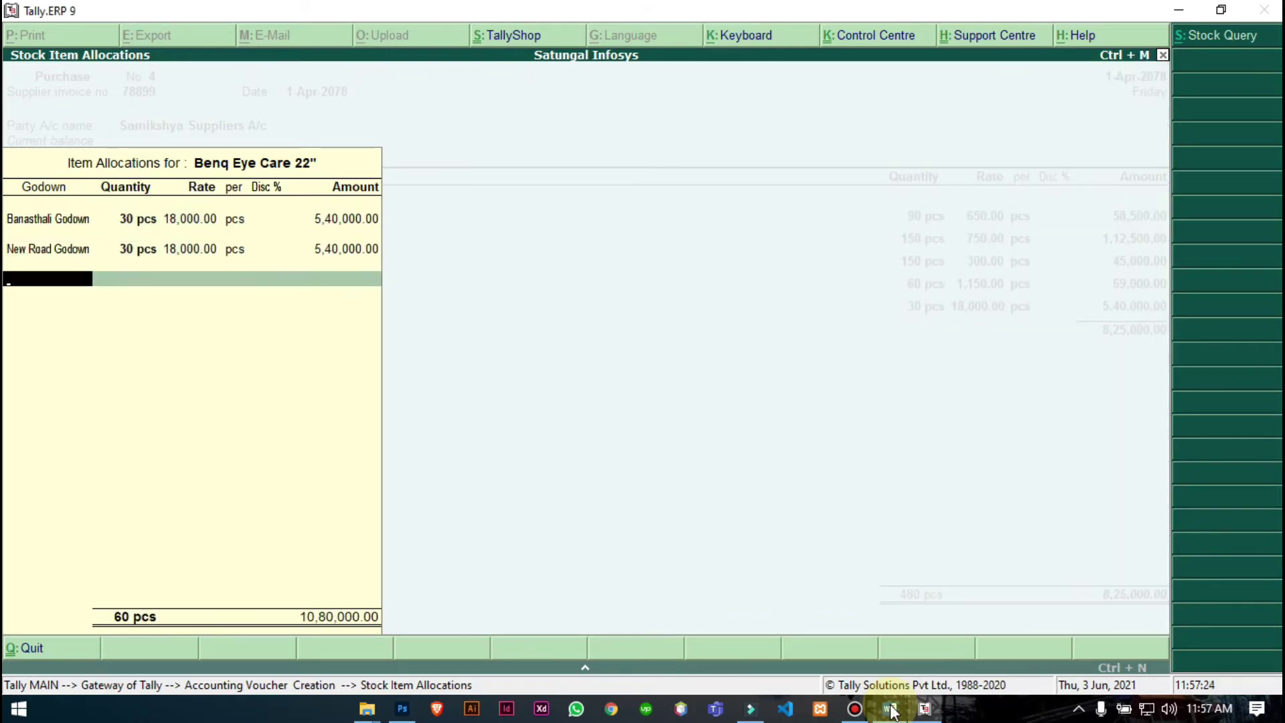
Allocate 30 pcs of Benq Eye Care 22" at 18,000.00 to Kalanki Godown, and complete the item's line in the voucher.
text(ka)
key(Return)
text(30)
key(Return)
key(Return)
key(Return)
key(Return)
key(Return)
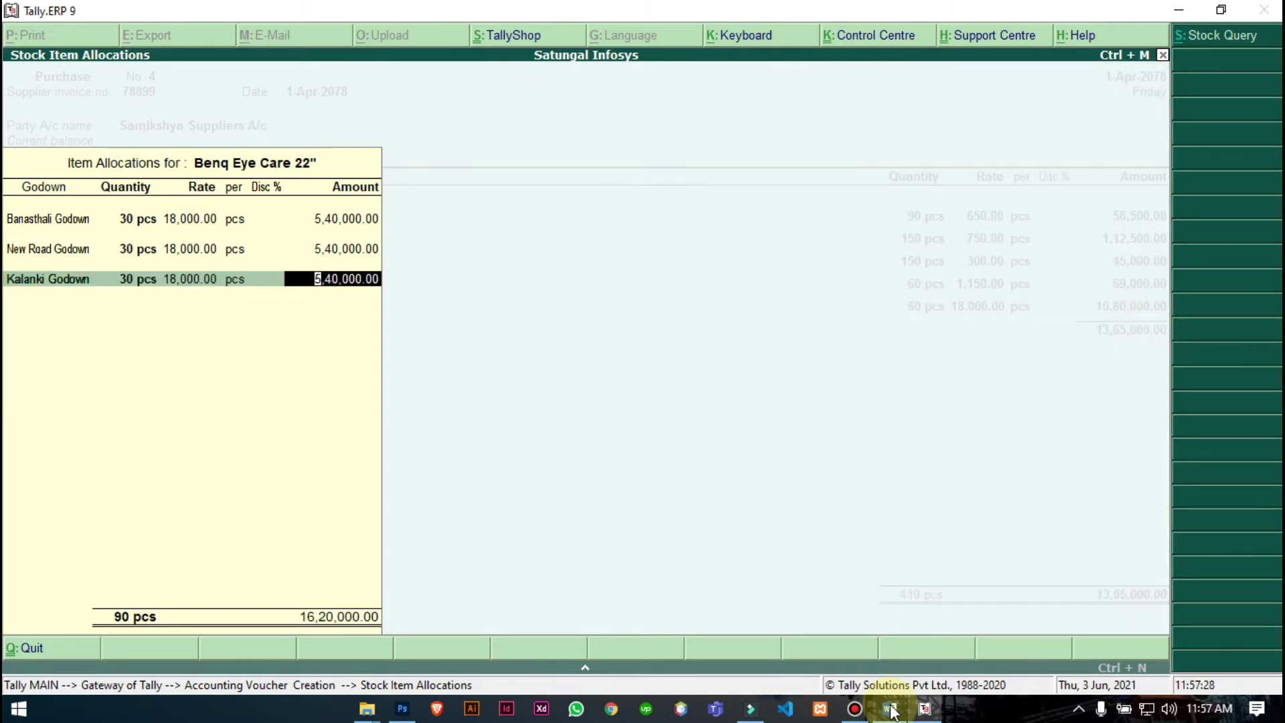
Check the sixth item in the Word document, and add Wireless JBL Pocket as the next item in the Tally purchase voucher.
click(891, 710)
click(891, 710)
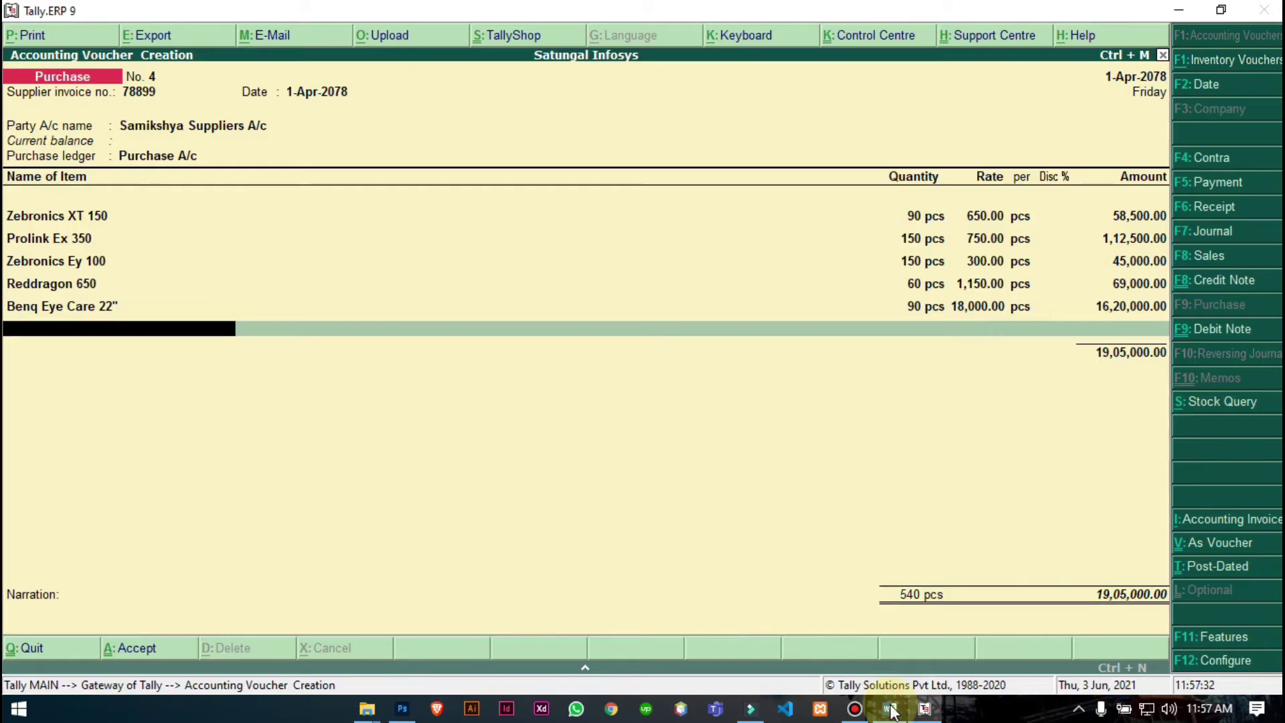
text(w)
key(Return)
Check the Wireless JBL Pocket quantity in the Word document, and allocate 10 pcs at 1,350.00 to Banasthali Godown in Tally.
text(ba)
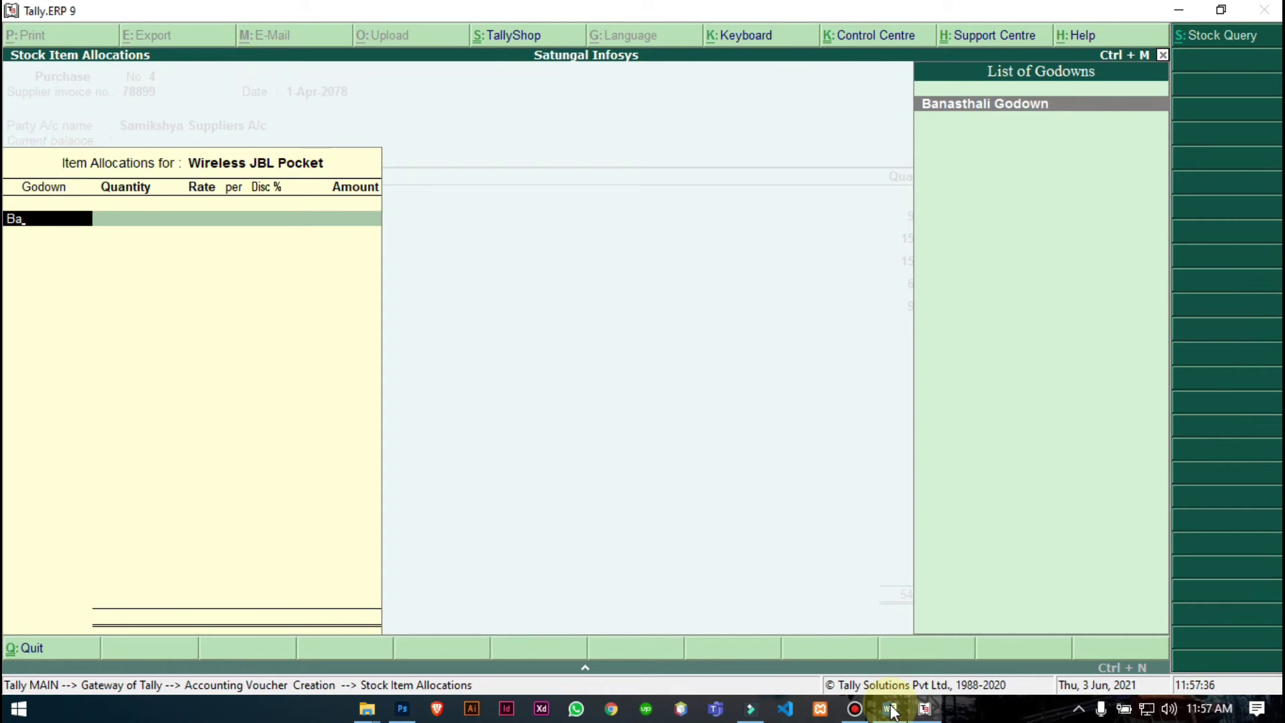
key(Return)
click(891, 710)
click(891, 709)
text(10)
key(Return)
key(Return)
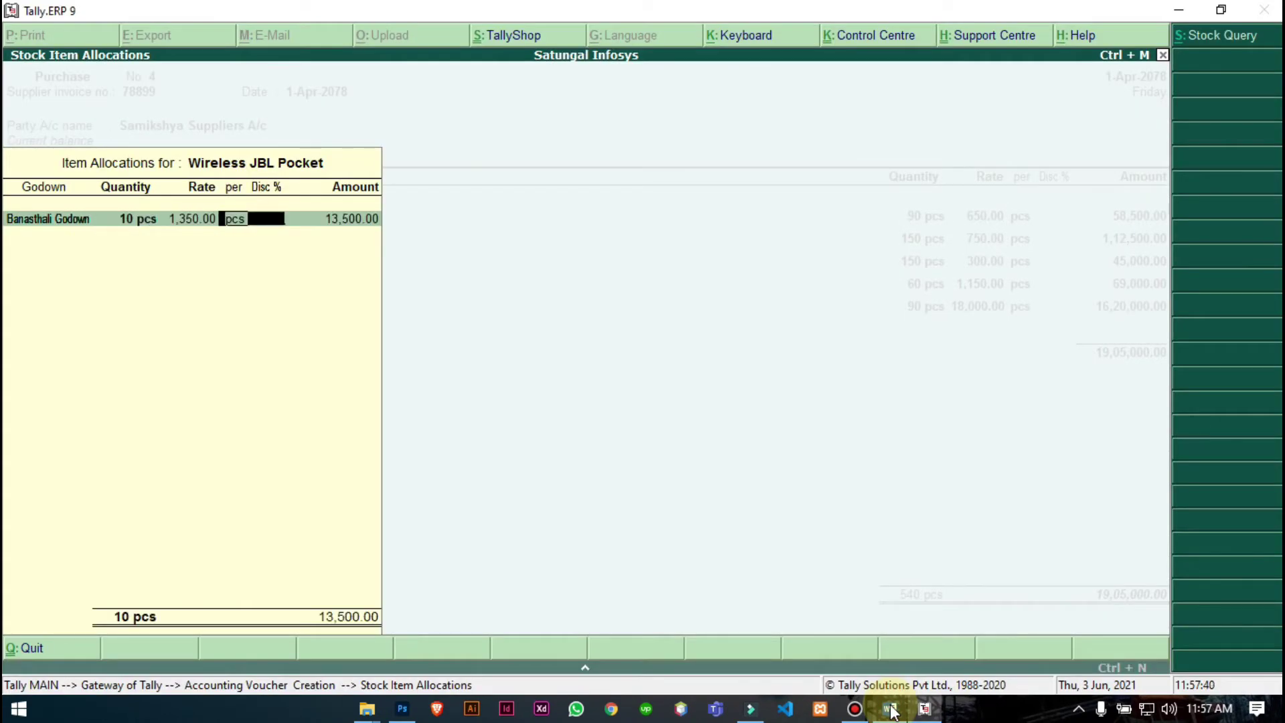
key(Return)
key(Return)
key(Return)
Allocate 10 pcs of Wireless JBL Pocket at 1,350.00 to New Road Godown.
text(new)
key(Return)
text(10)
key(Return)
key(Return)
key(Return)
key(Return)
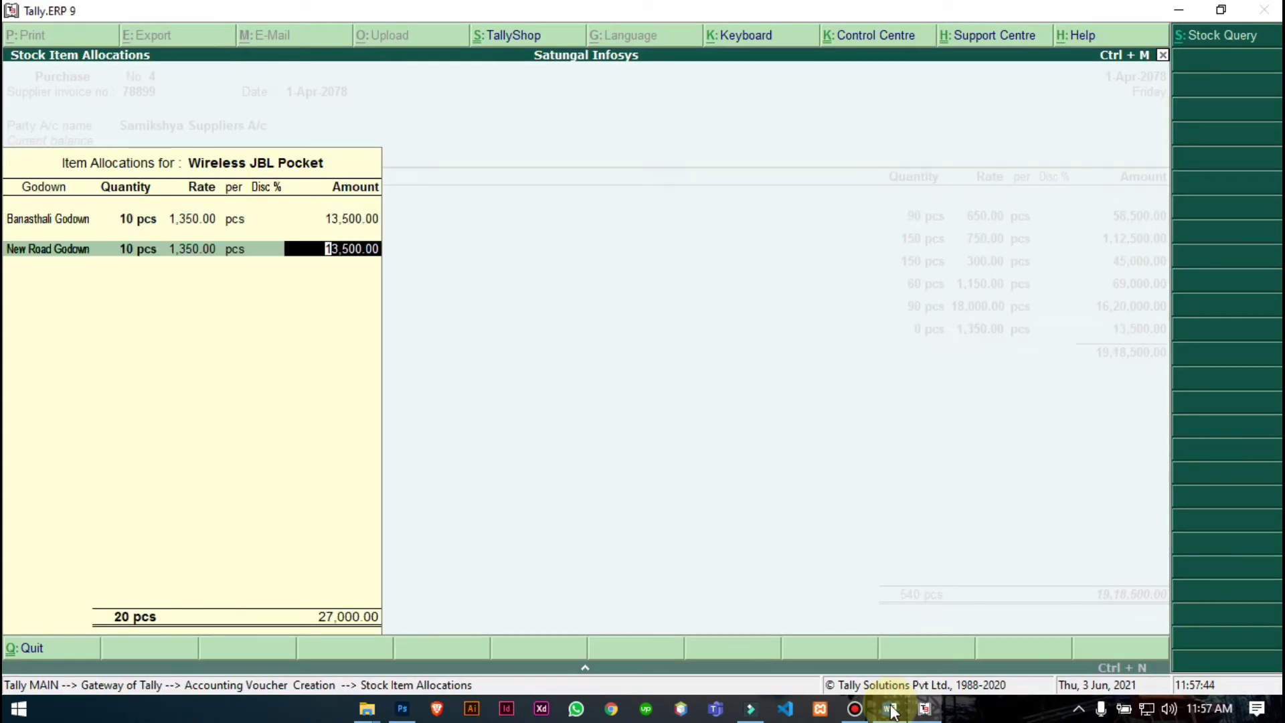
key(Return)
Allocate 10 pcs of Wireless JBL Pocket at 1,350.00 to Kalanki Godown, and complete the item's line in the voucher.
text(kal)
key(Return)
text(10)
key(Return)
key(Return)
key(Return)
key(Return)
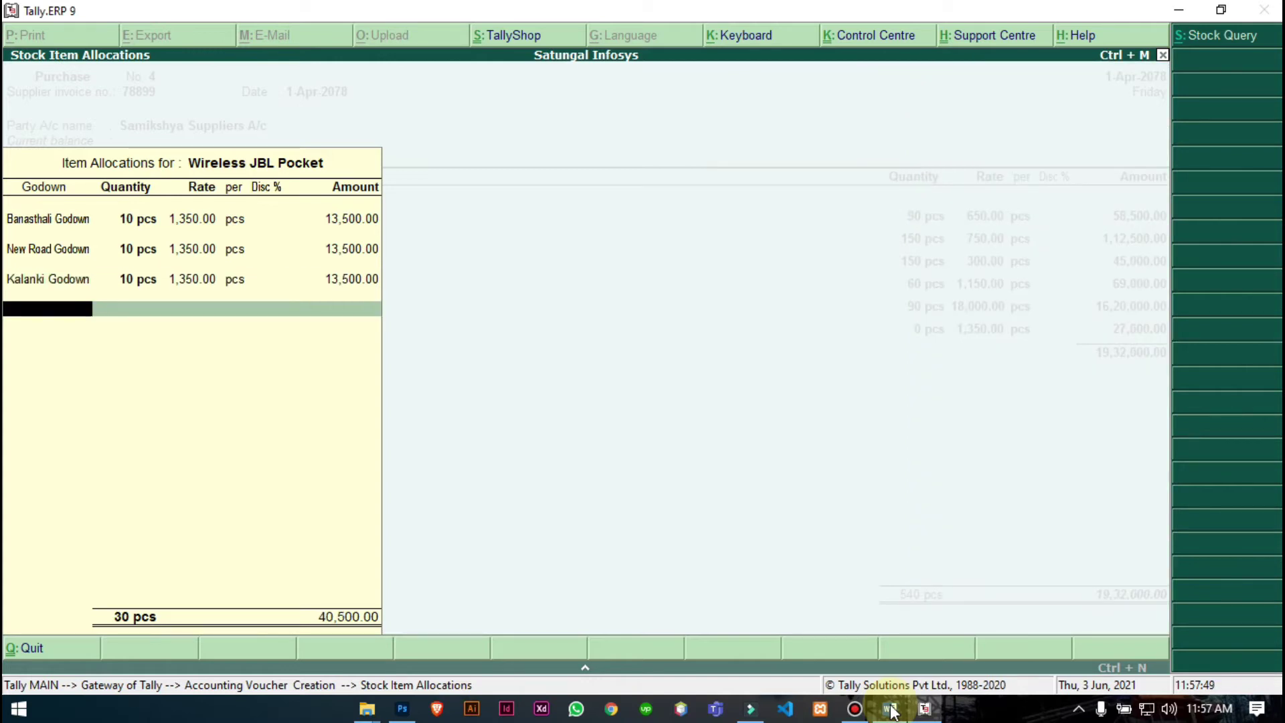
key(Return)
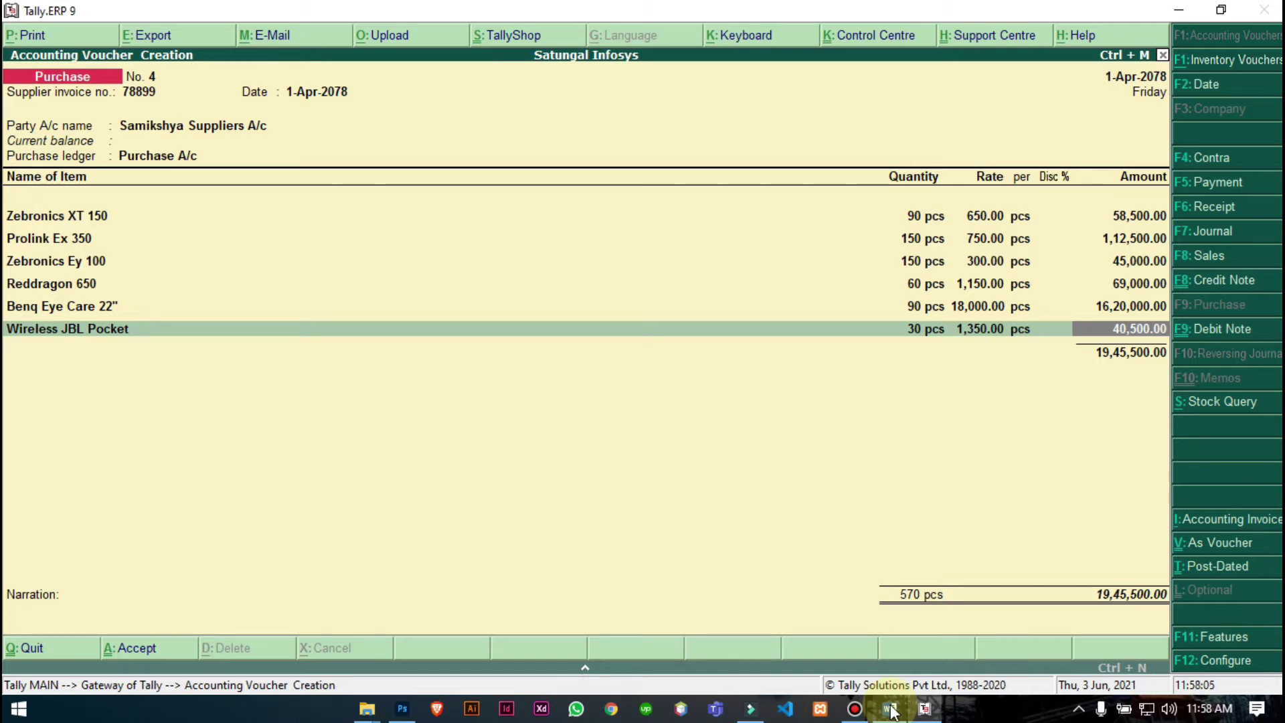
Check the VAT terms in the Word document, and add Input VAT at 13% below the items in the Tally purchase voucher.
click(891, 710)
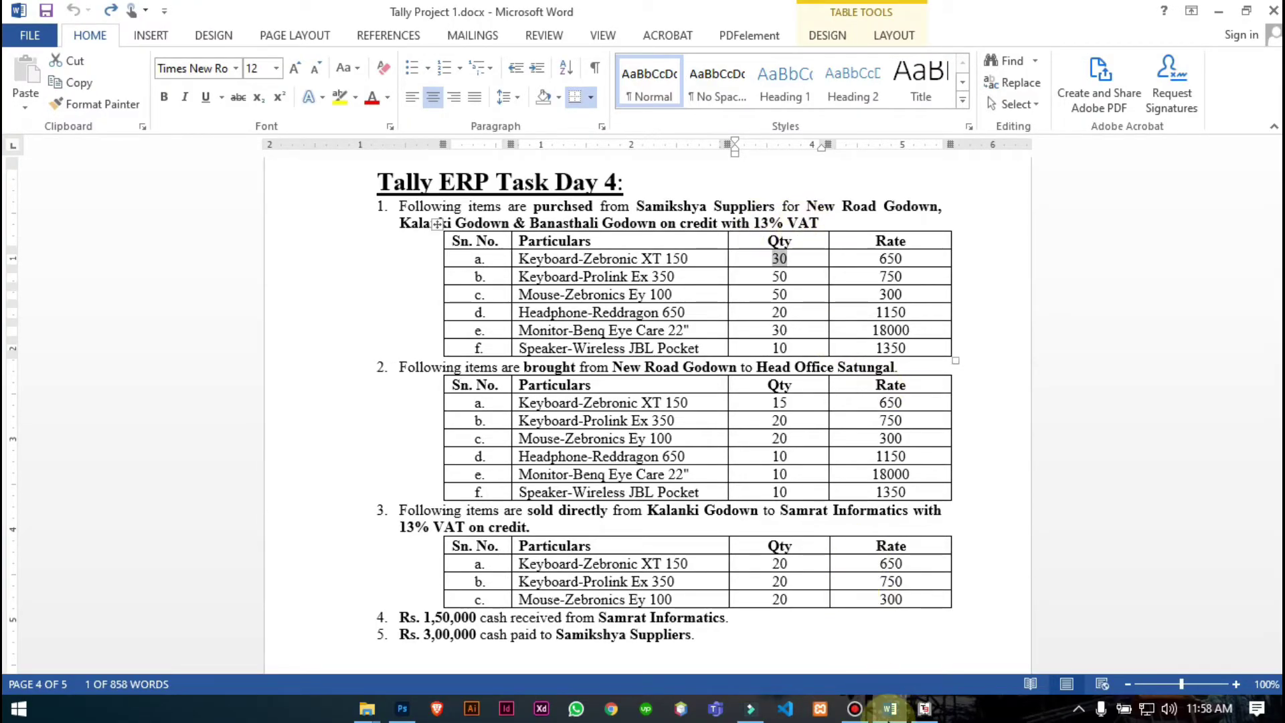
click(927, 711)
key(Return)
key(Return)
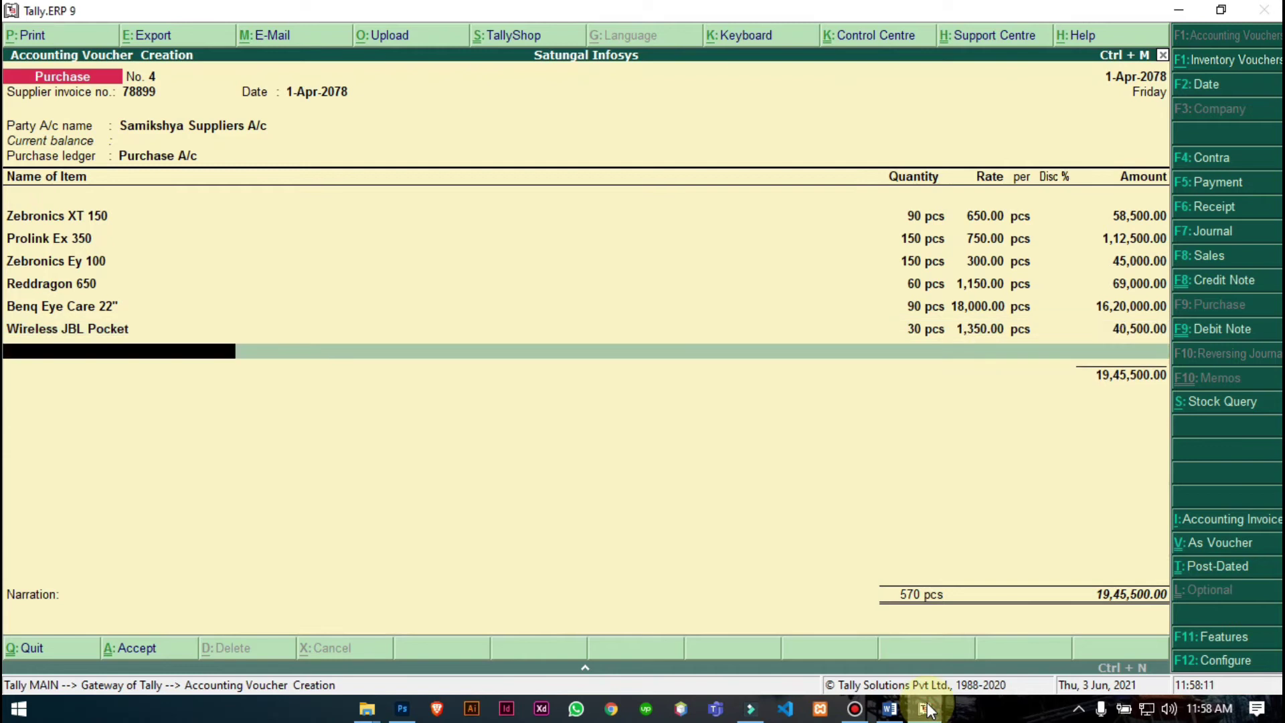
text(In)
key(Return)
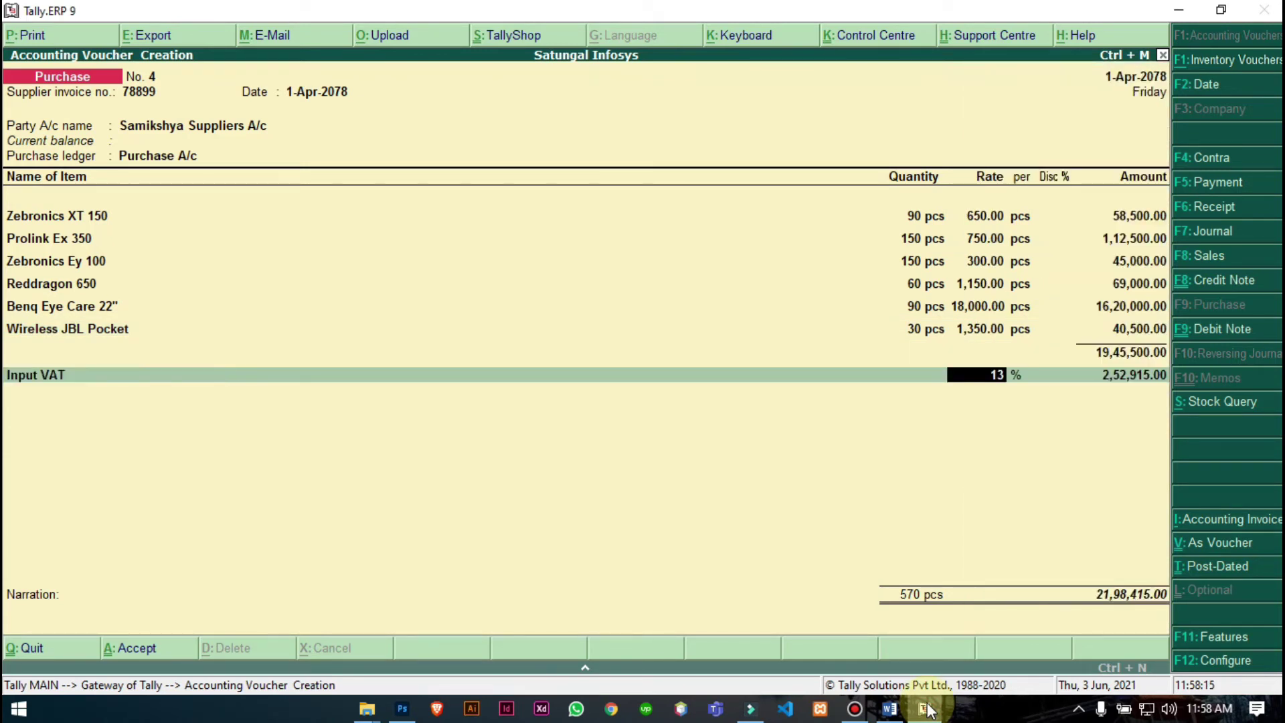
key(Return)
key(Return)
Enter the narration "being items purchased.", save the purchase voucher, and quit voucher creation.
key(Return)
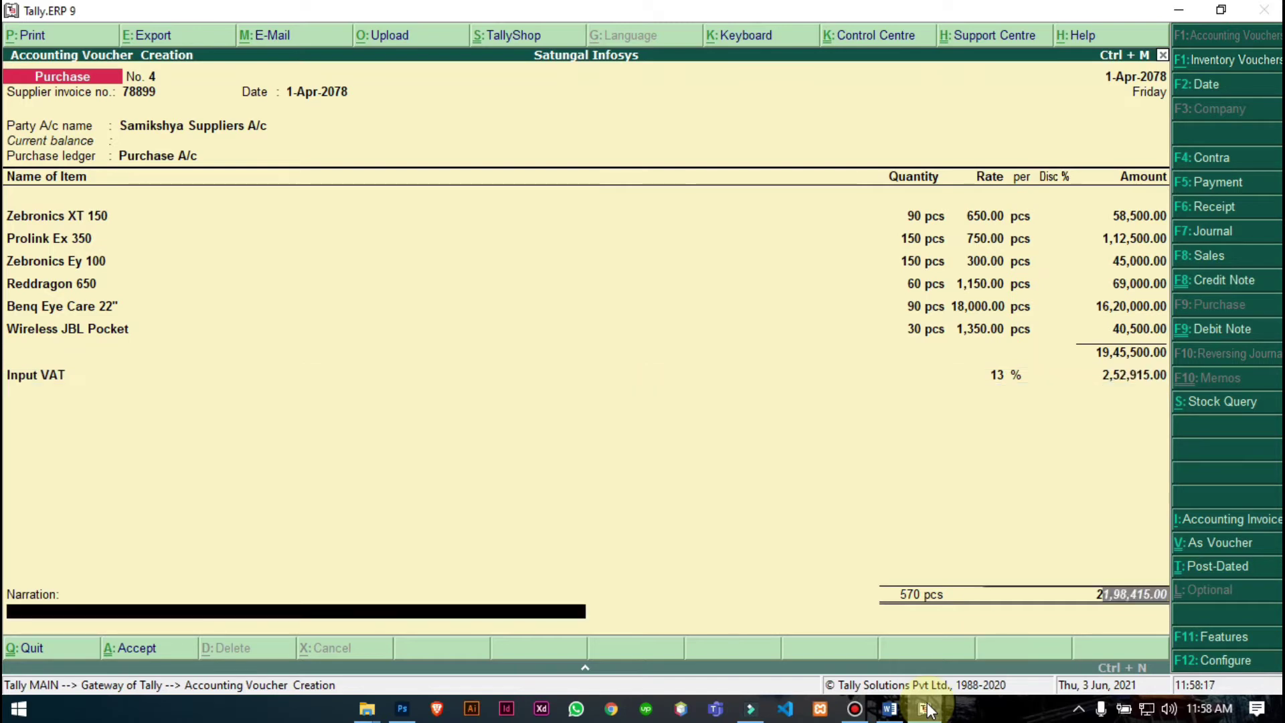
text(bein)
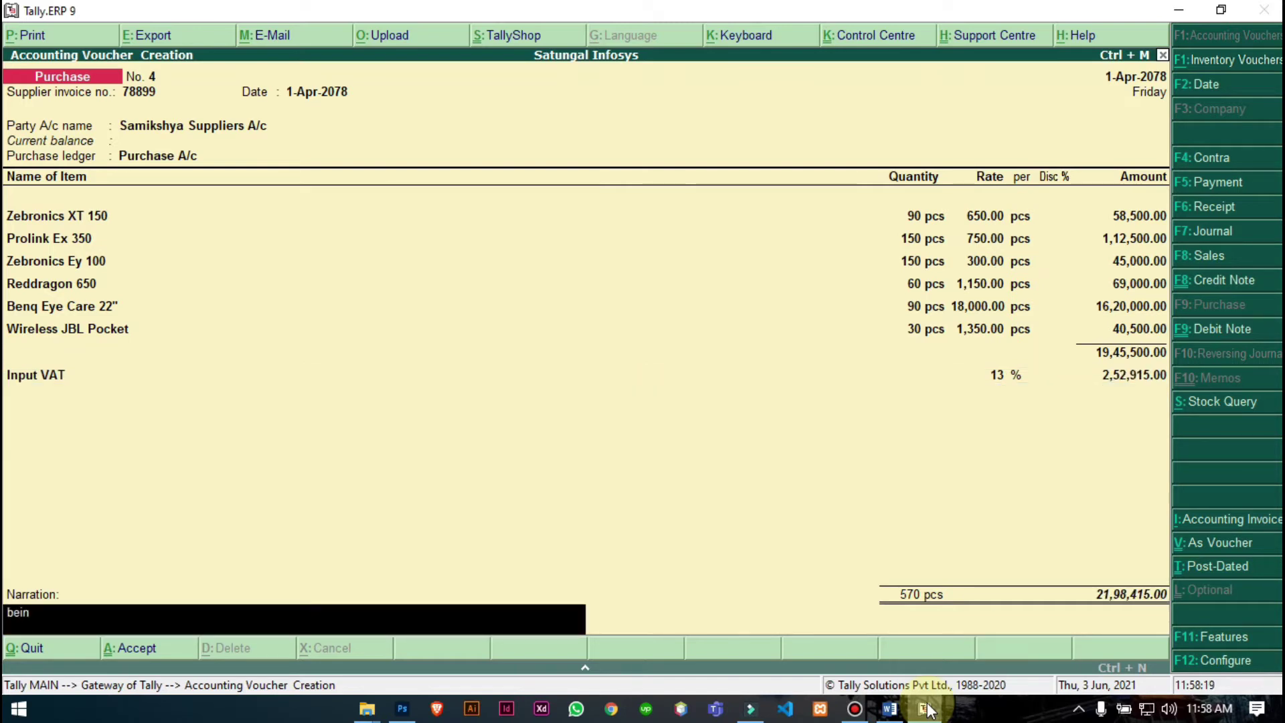
text(g items purchased.)
key(Return)
key(Return)
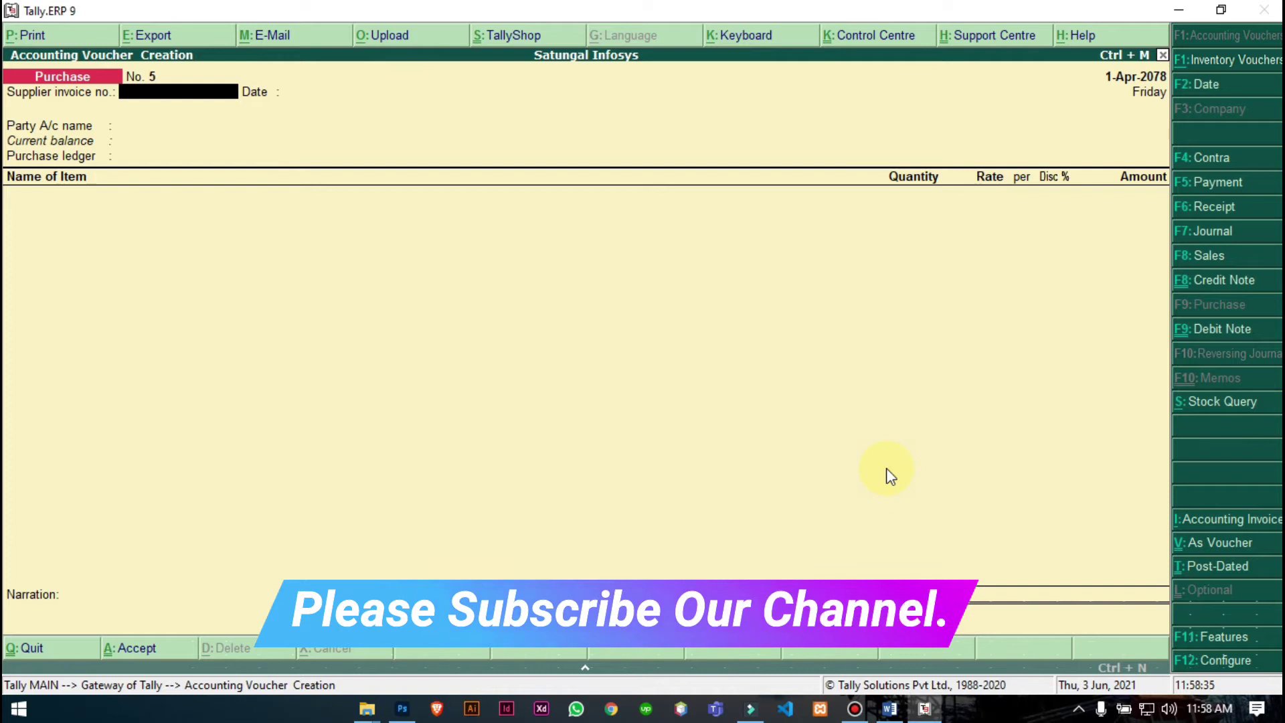
key(Escape)
key(Return)
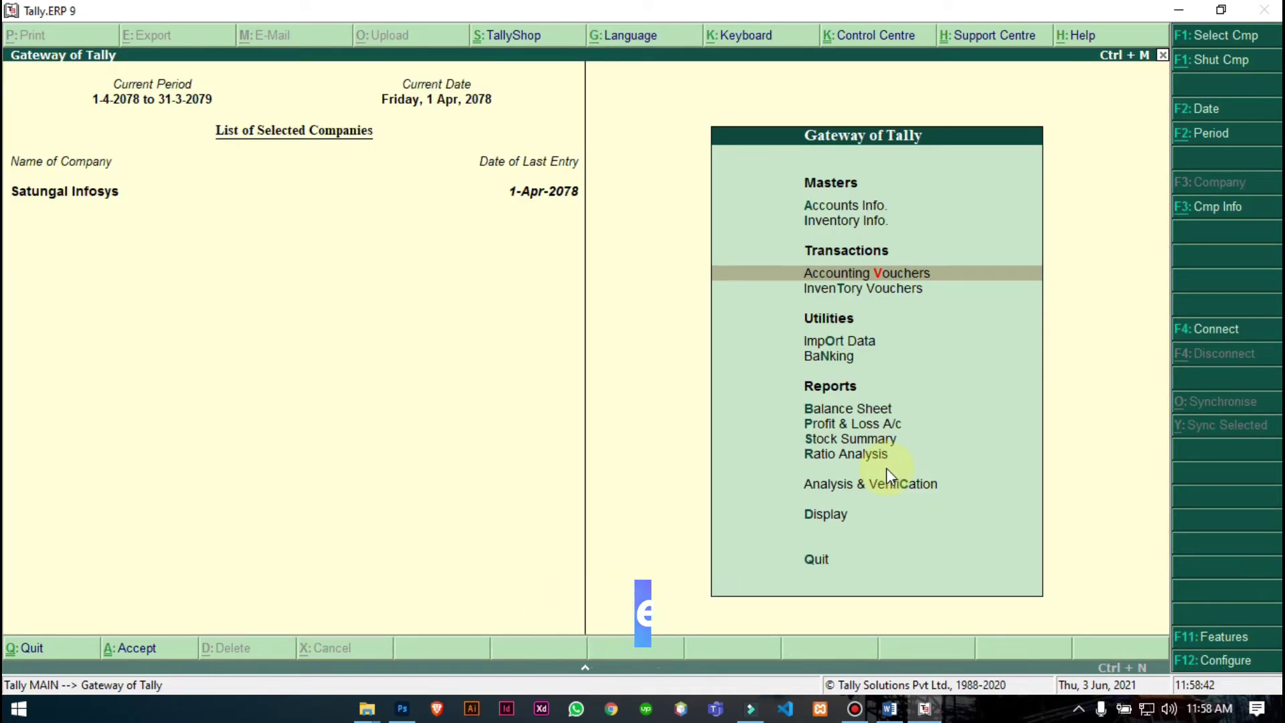
Open the Statements of Inventory reports from the Gateway of Tally.
key(Down)
key(Down)
key(Down)
key(Down)
key(Down)
key(Down)
key(Down)
key(Down)
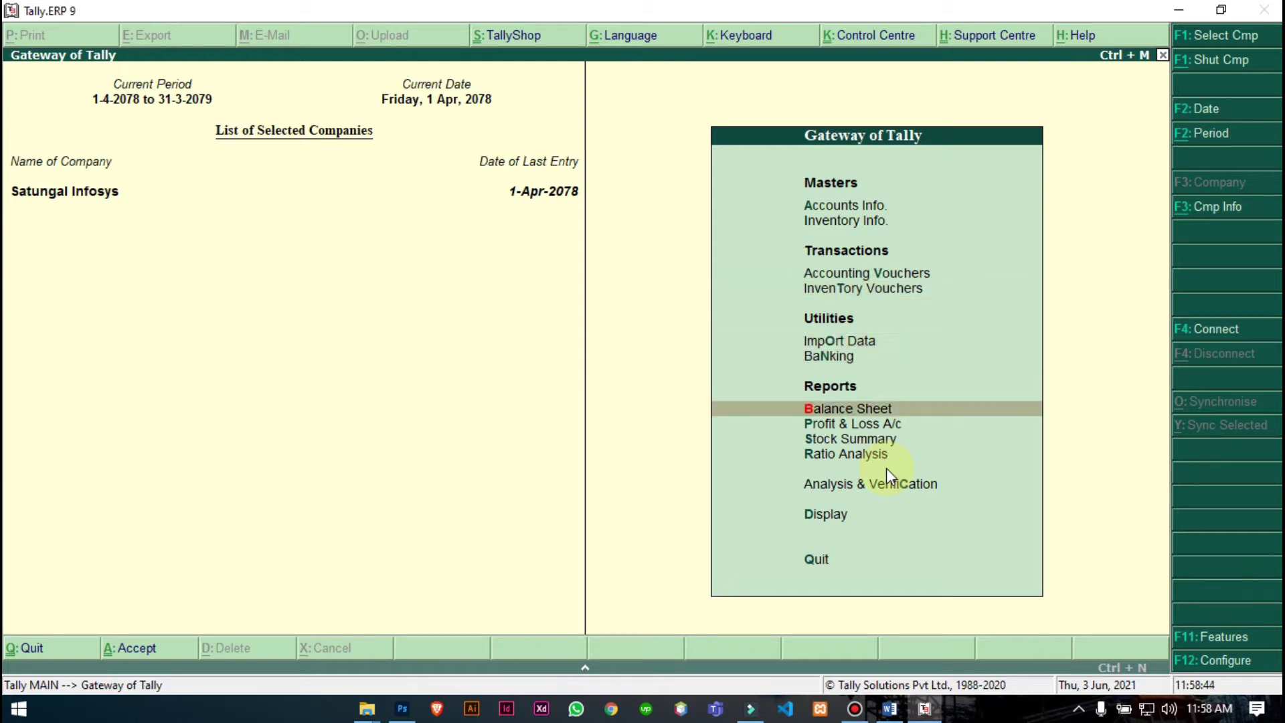
key(Down)
key(Return)
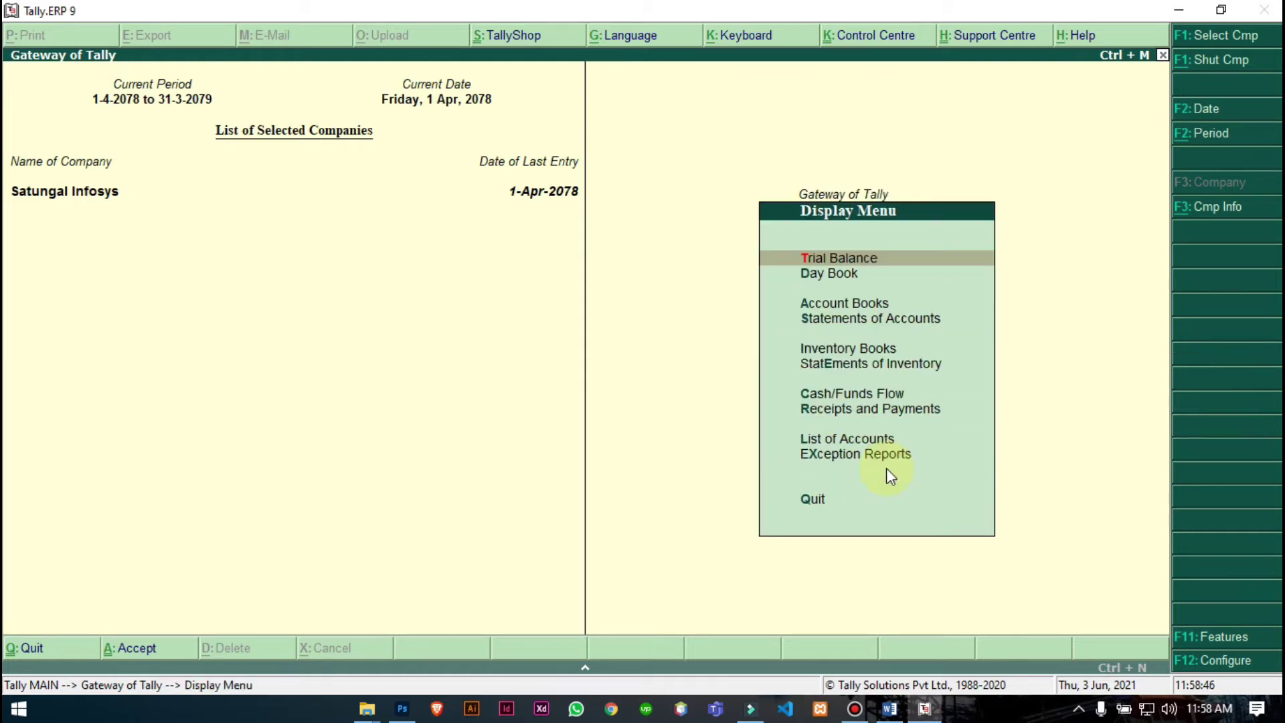
key(Down)
key(Down)
key(Down)
key(Down)
key(Down)
key(Return)
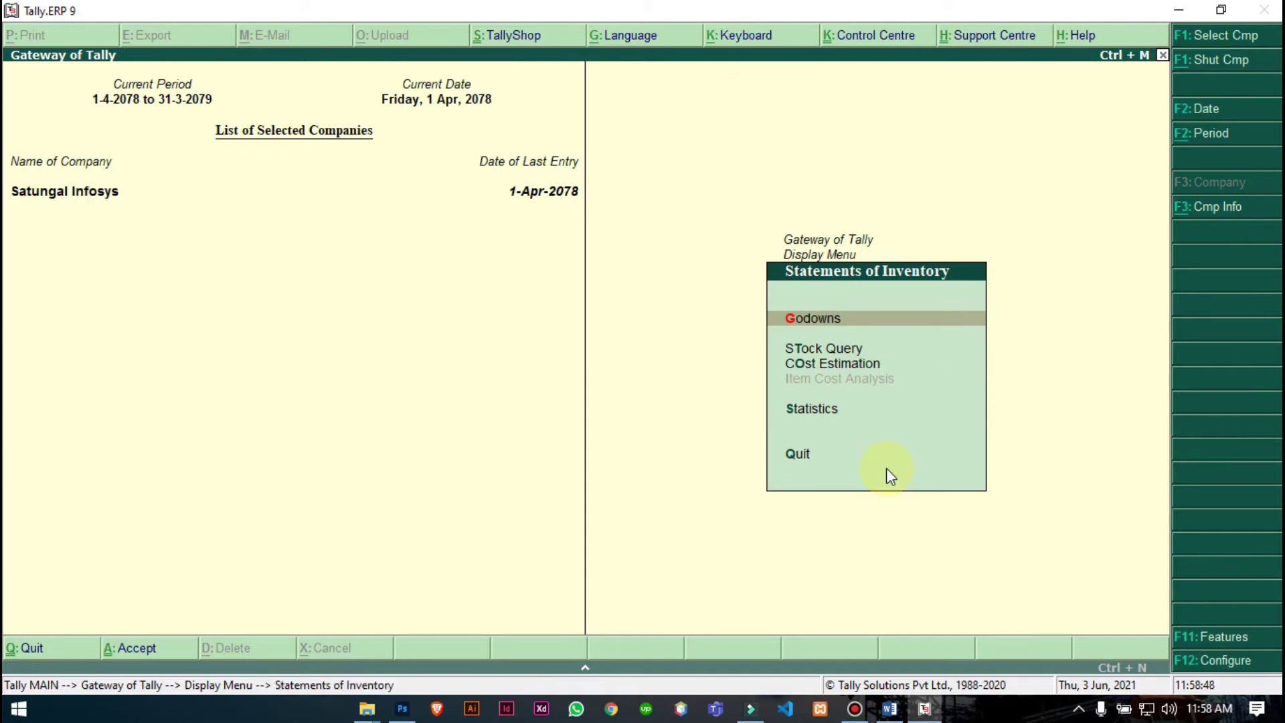
Examine the stock summary of Banasthali Godown, including the items in its Headphone group.
key(Return)
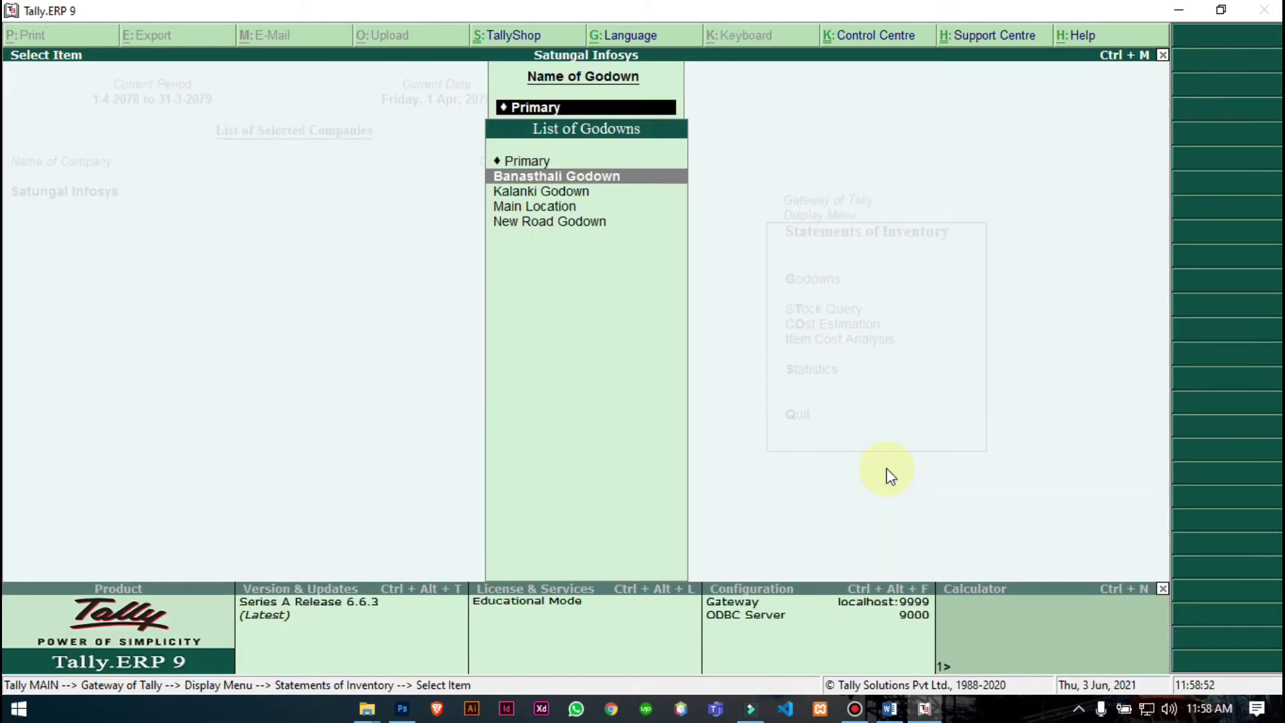
key(Return)
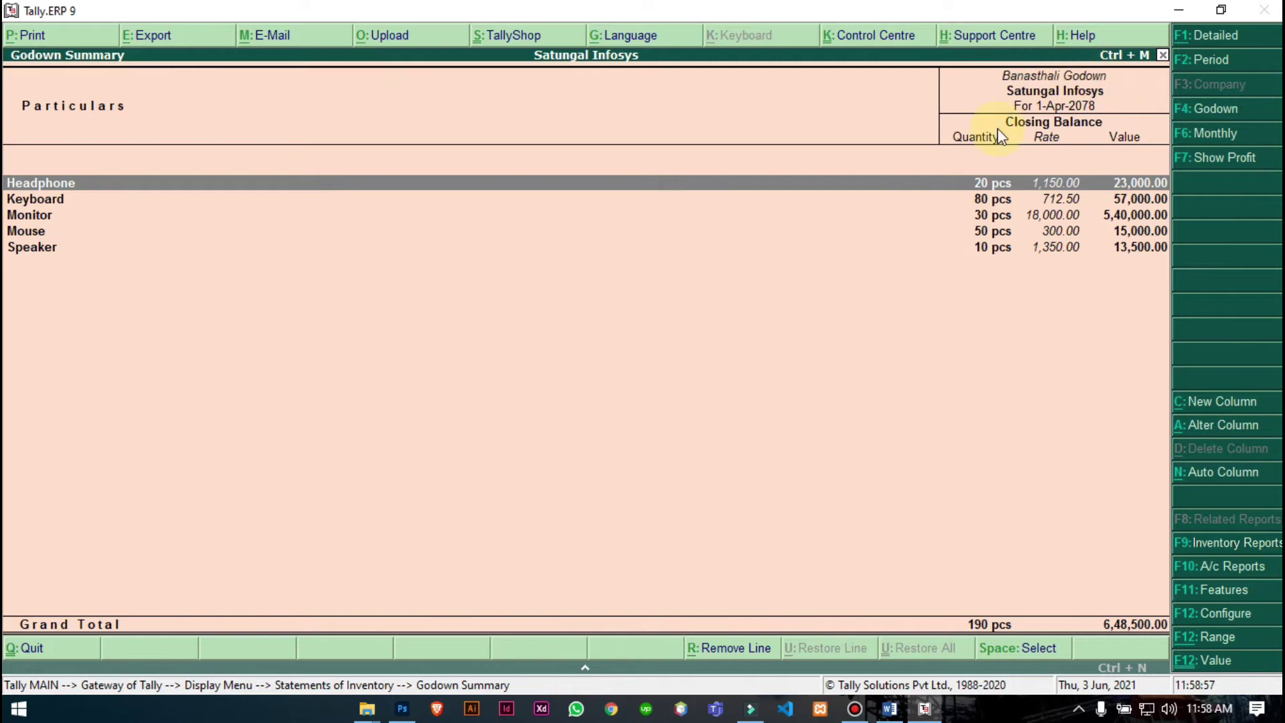
click(172, 182)
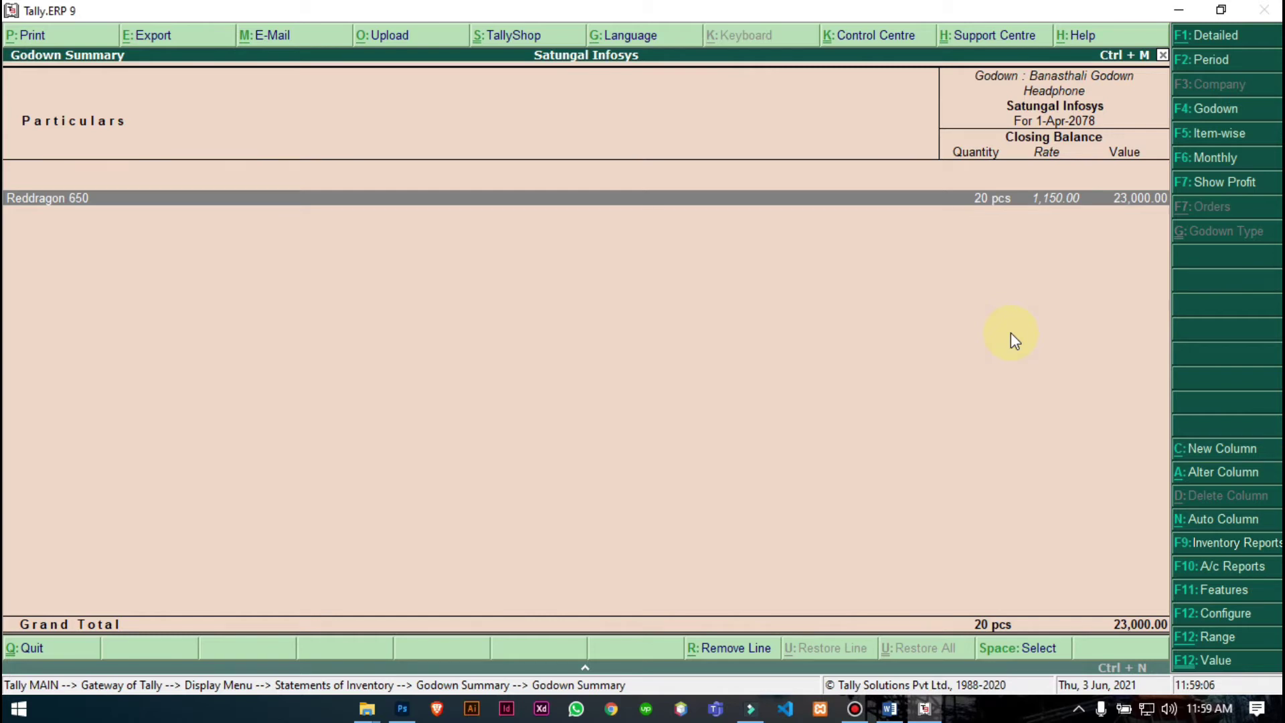
key(Escape)
key(Escape)
Examine the stock summaries of Kalanki Godown, Main Location and New Road Godown one after another.
key(Down)
key(Return)
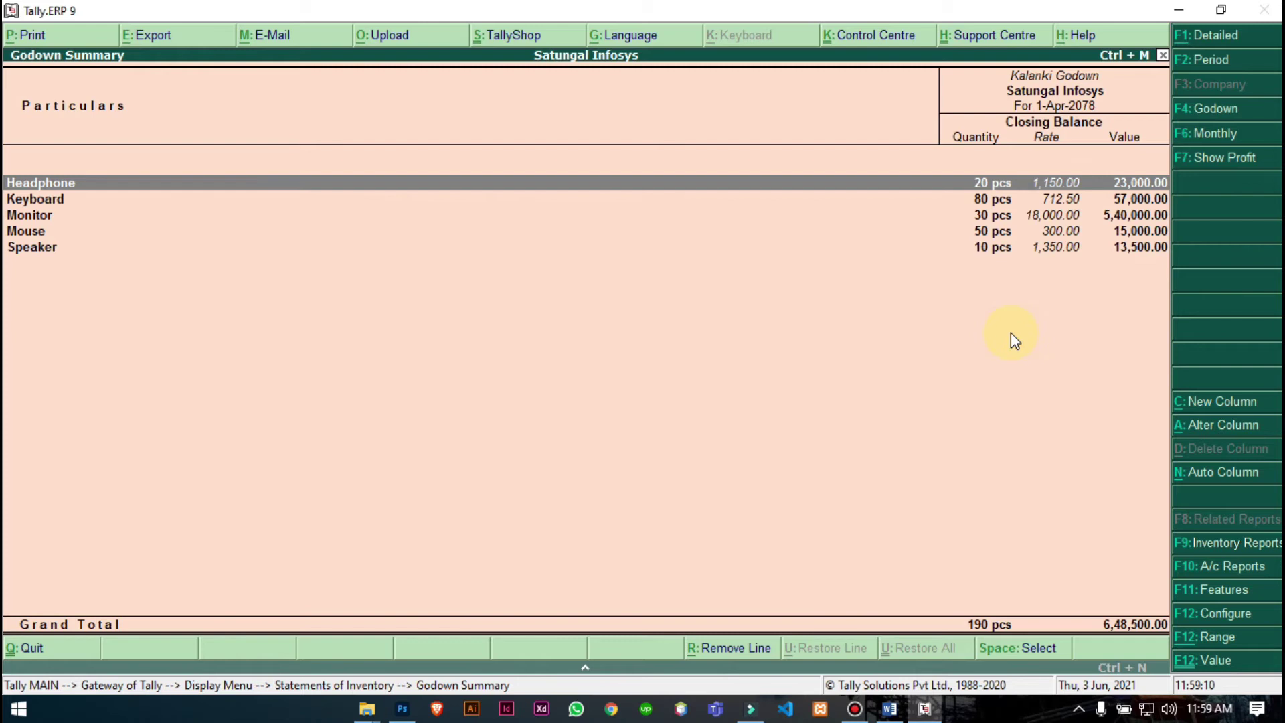
key(Escape)
key(Down)
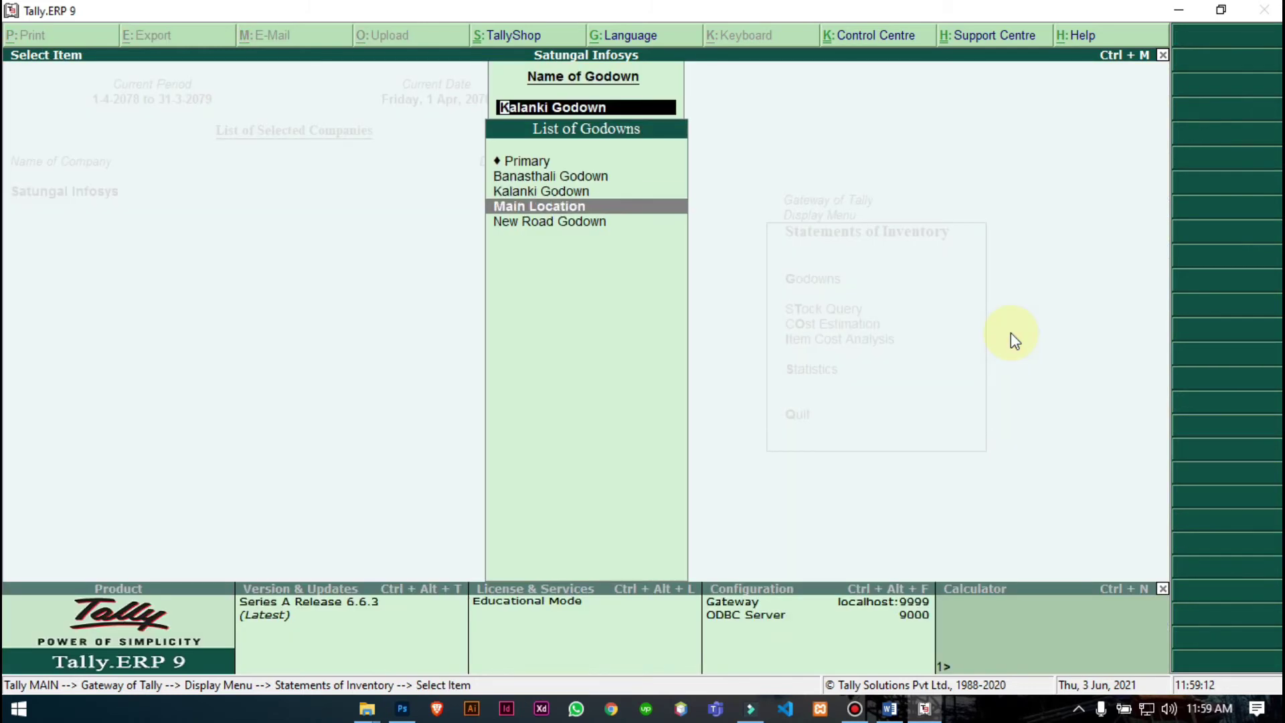
key(Return)
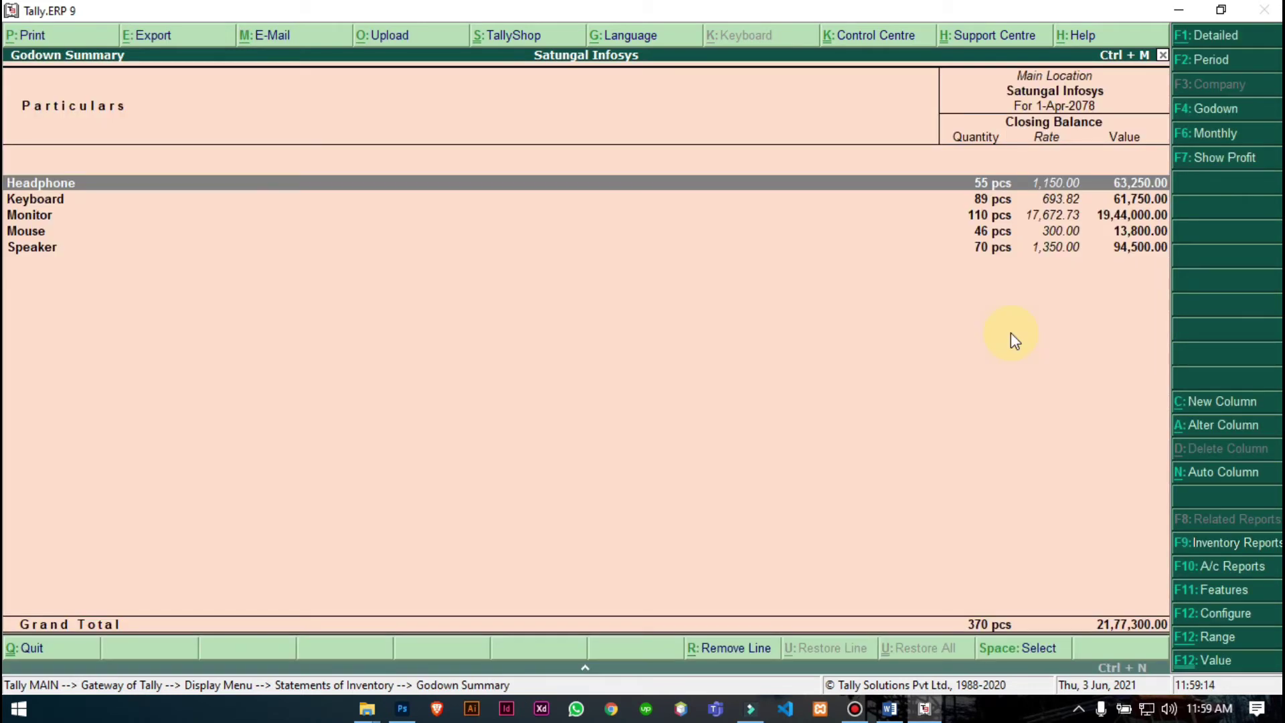
key(Escape)
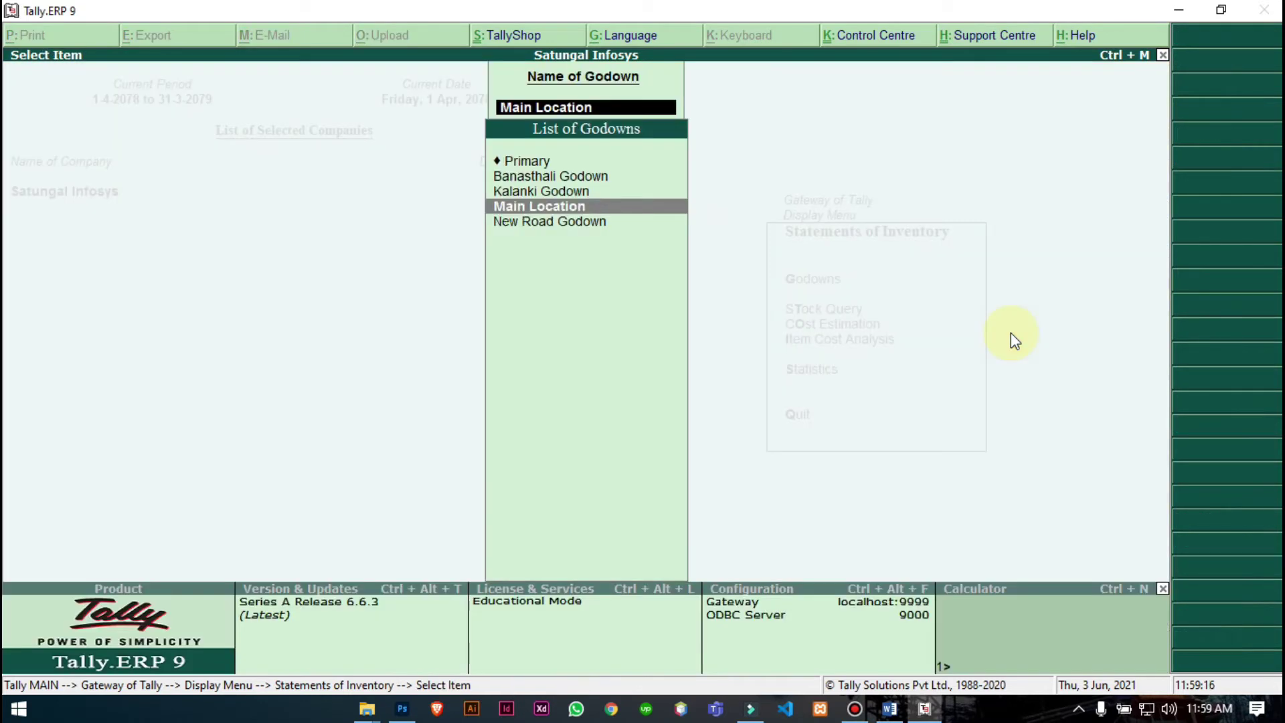
key(Down)
key(Return)
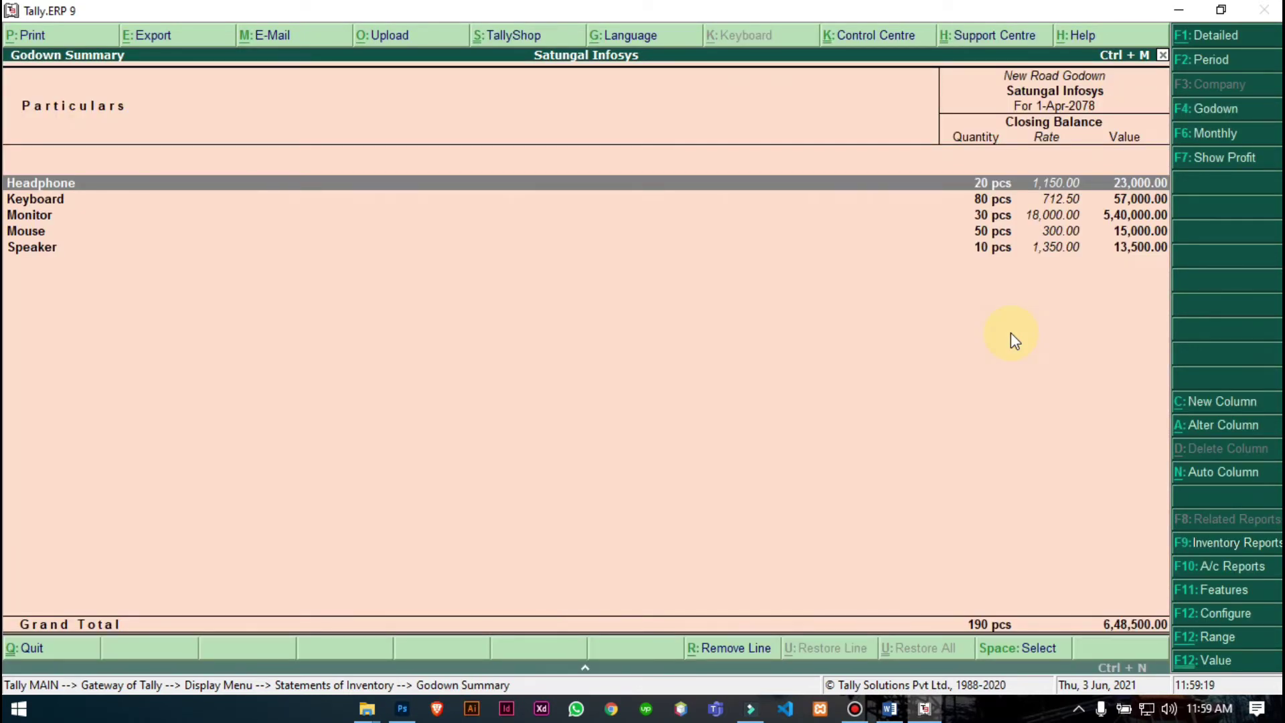
key(Escape)
key(Escape)
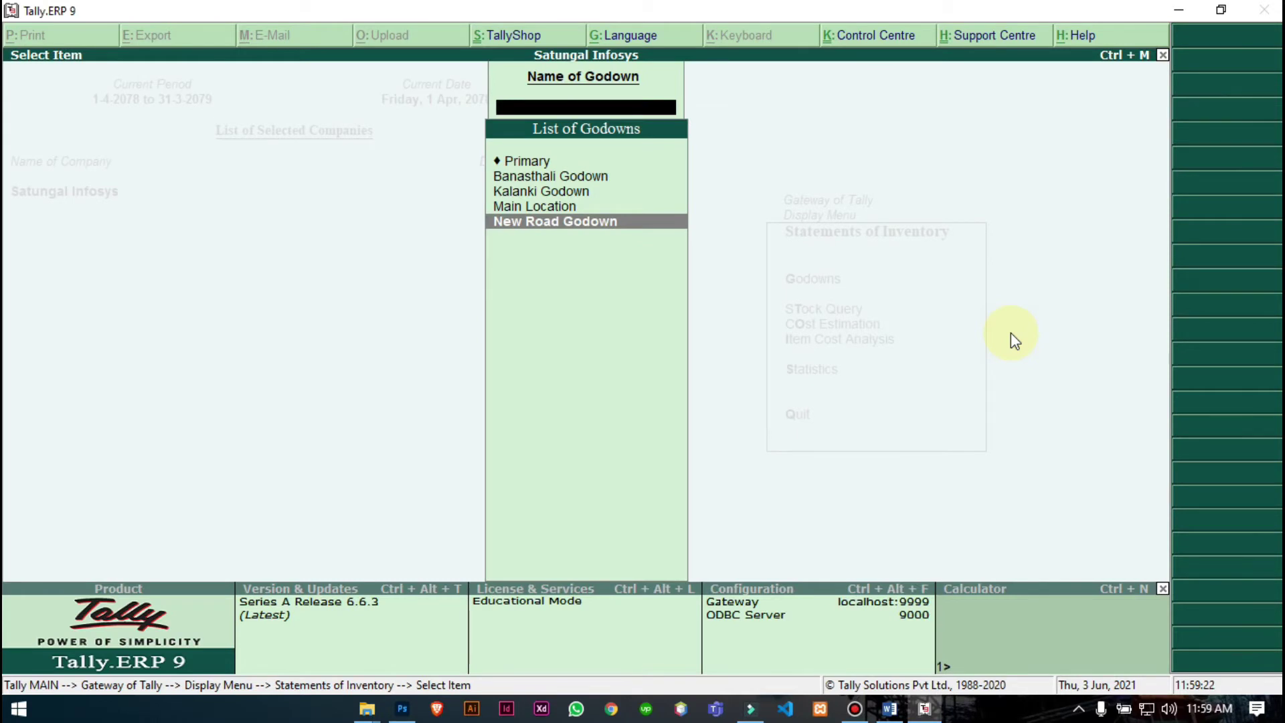
Return to the Gateway of Tally, and examine the Stock Summary in its detailed form with the individual items.
key(Escape)
key(Escape)
key(Escape)
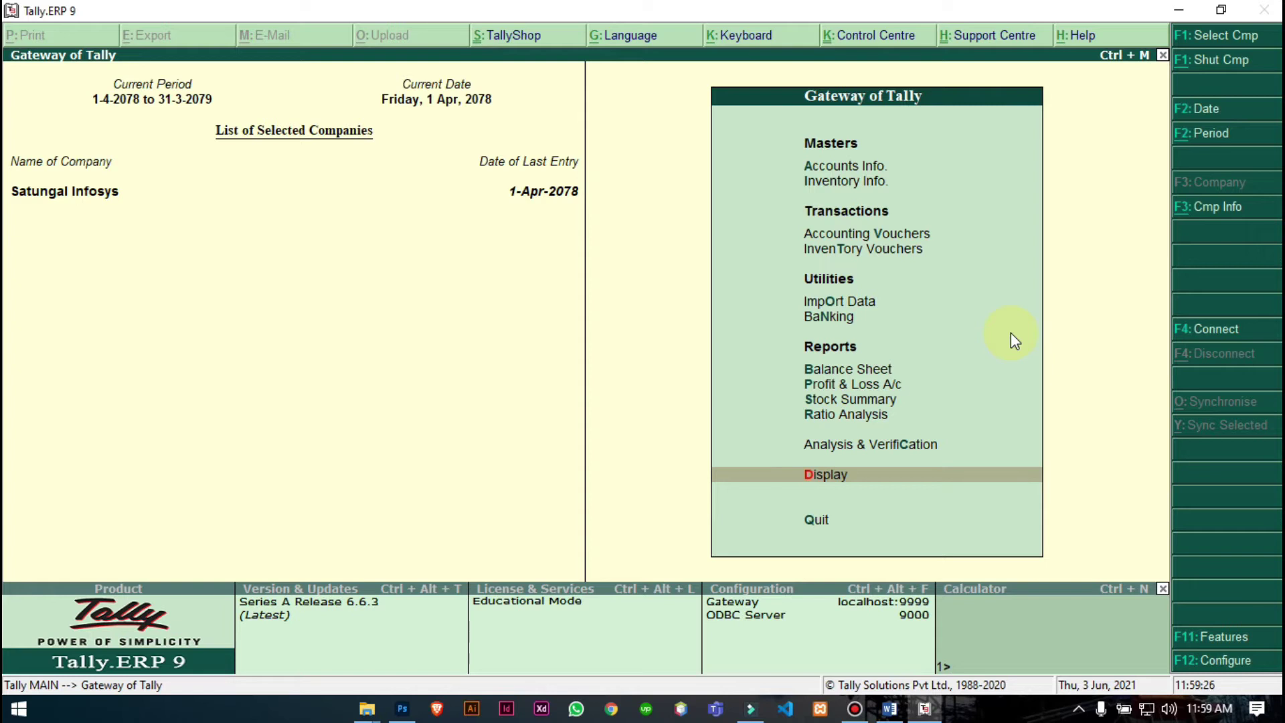
key(Up)
key(Up)
key(Up)
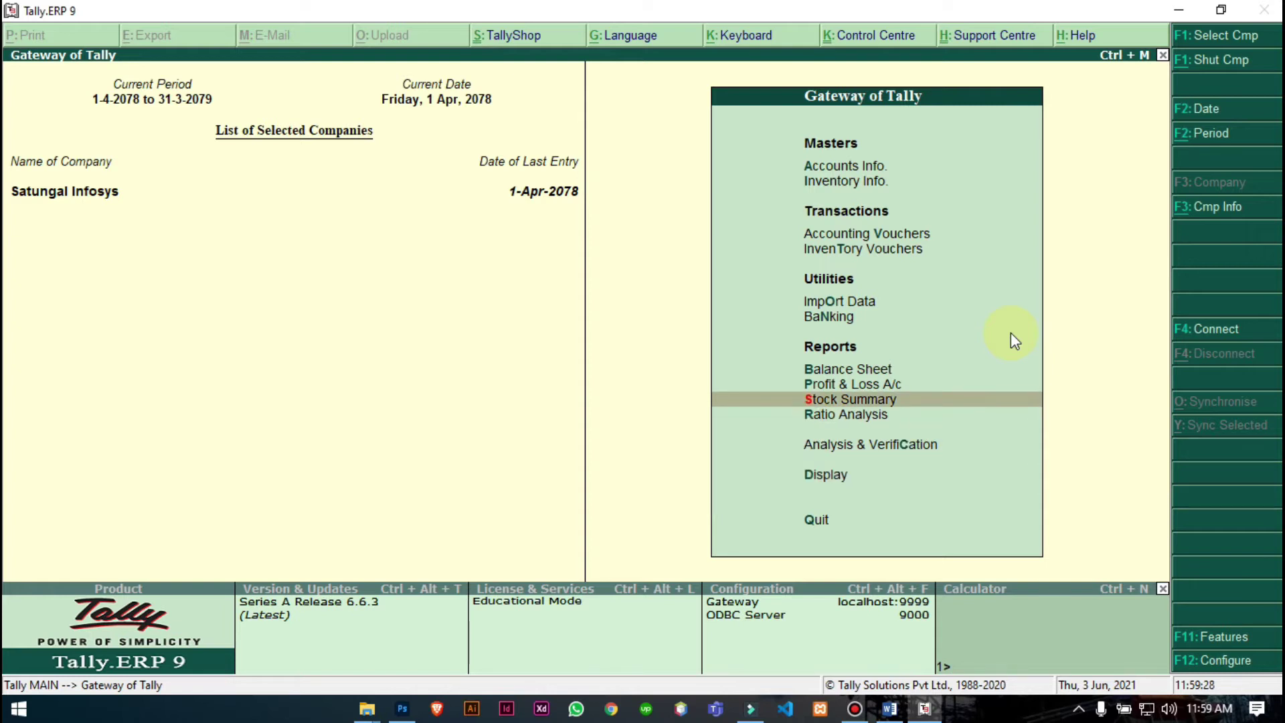
key(Return)
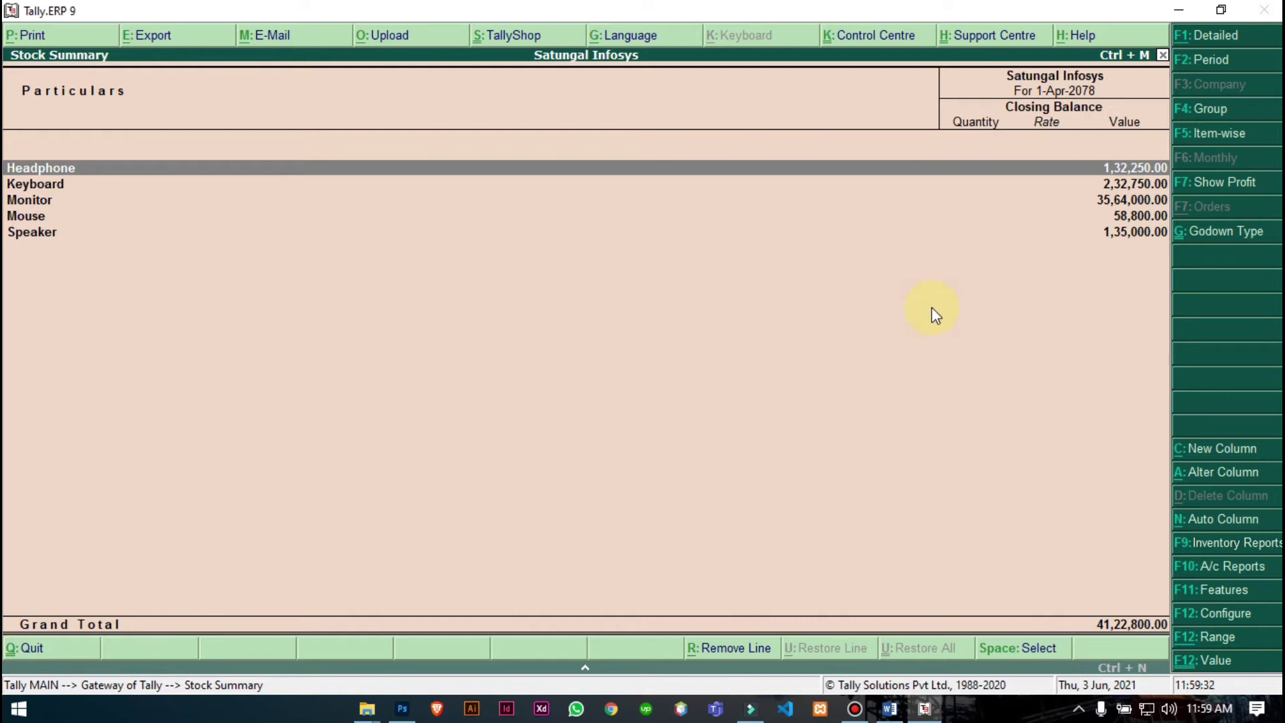
click(1212, 42)
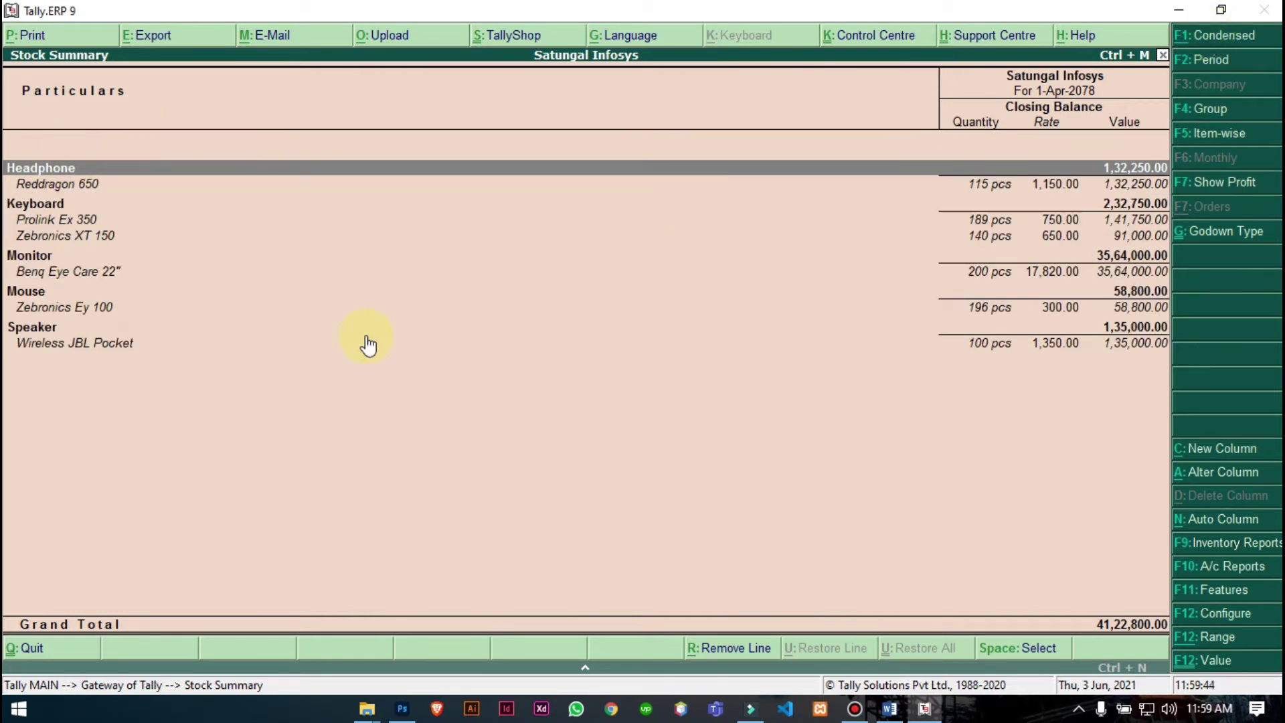
key(Escape)
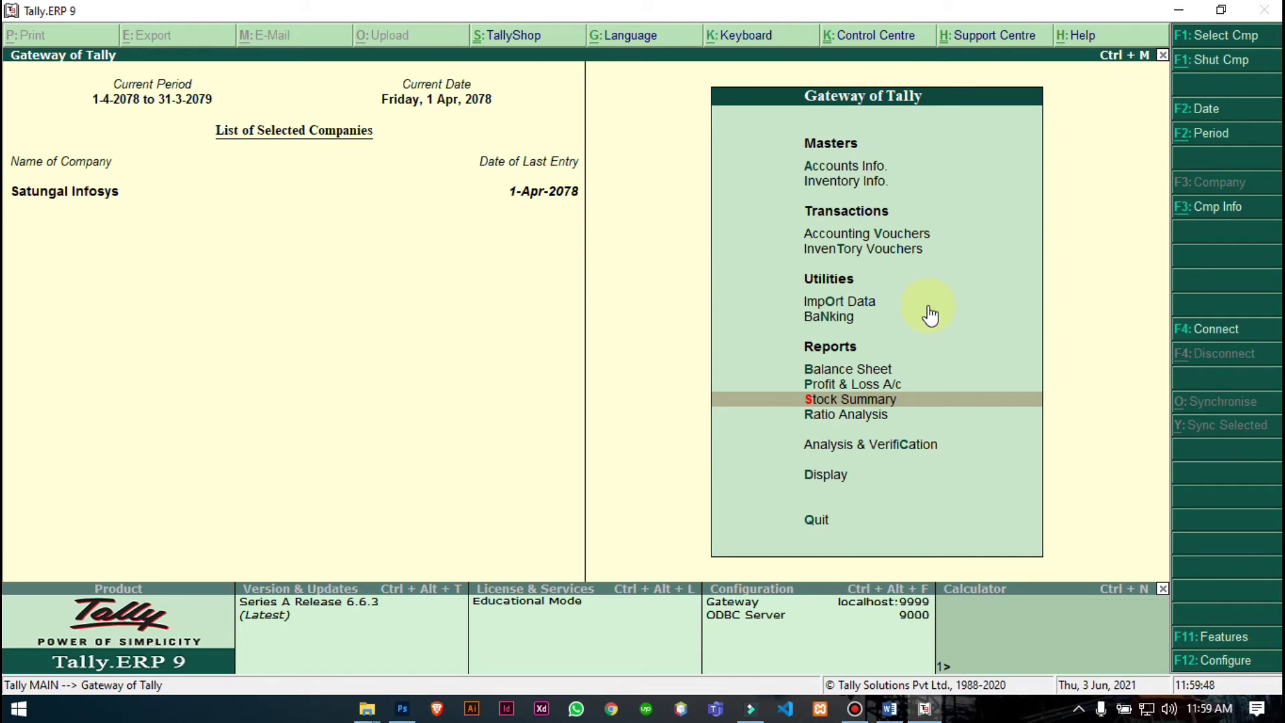
Read the New Road Godown to Head Office Satungal transfer task in the Word document, and open a Stock Journal voucher in Tally.
click(890, 708)
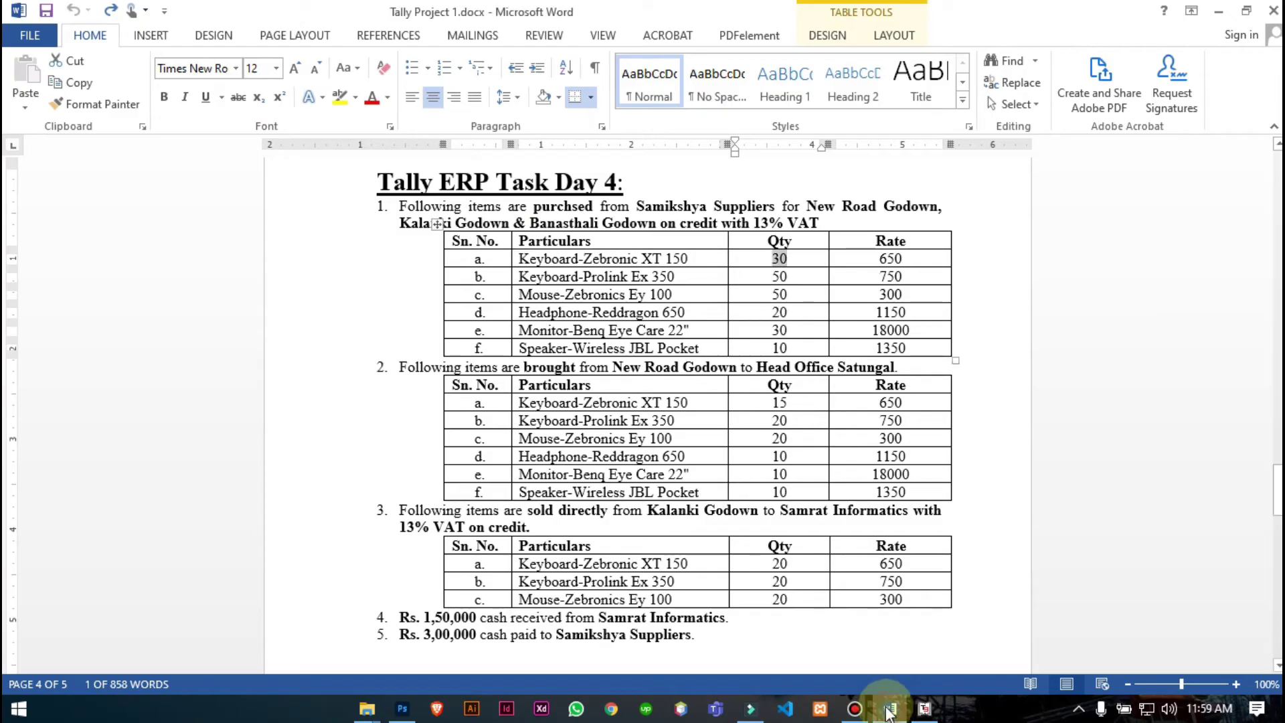
scroll(663, 403, down, 1)
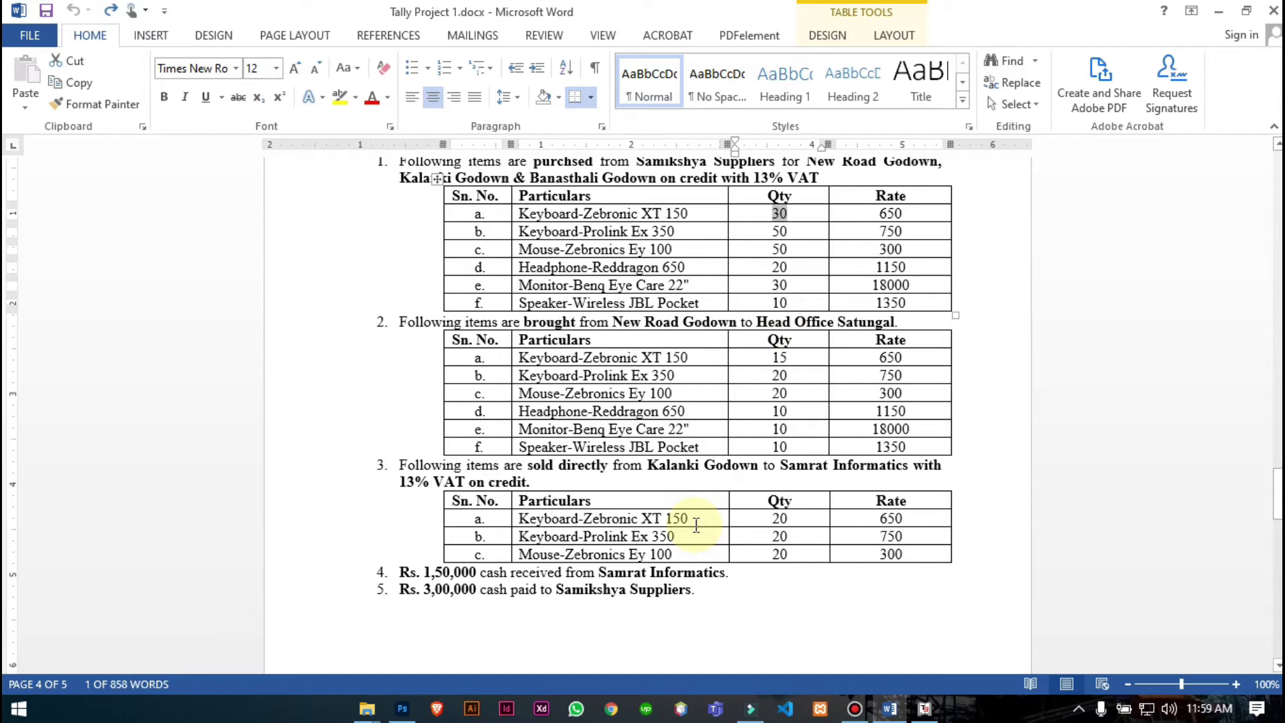
click(926, 708)
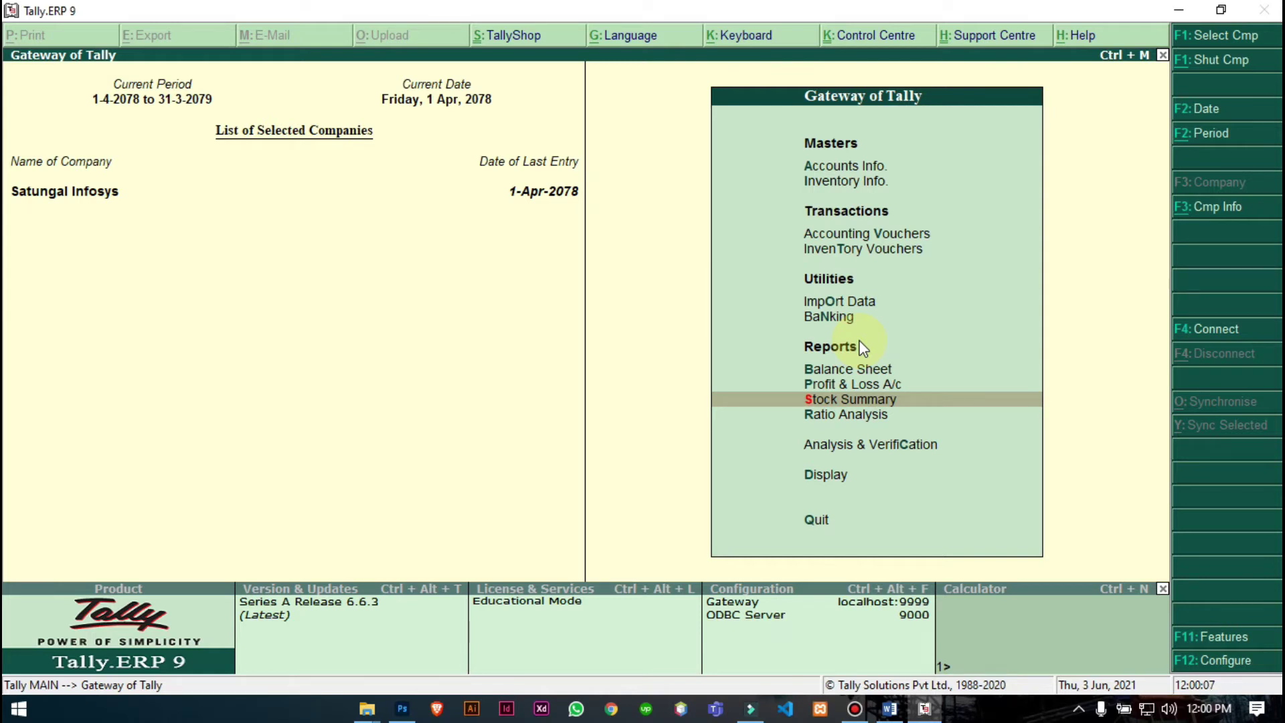
click(890, 708)
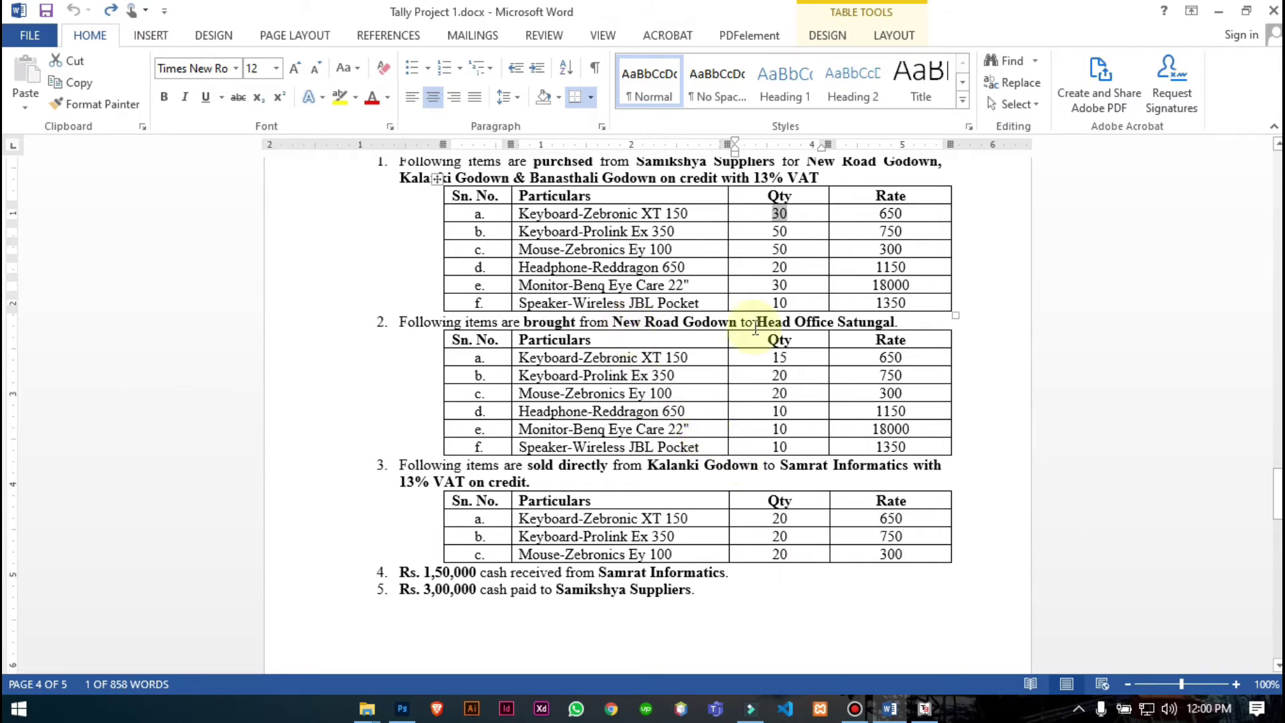
click(936, 714)
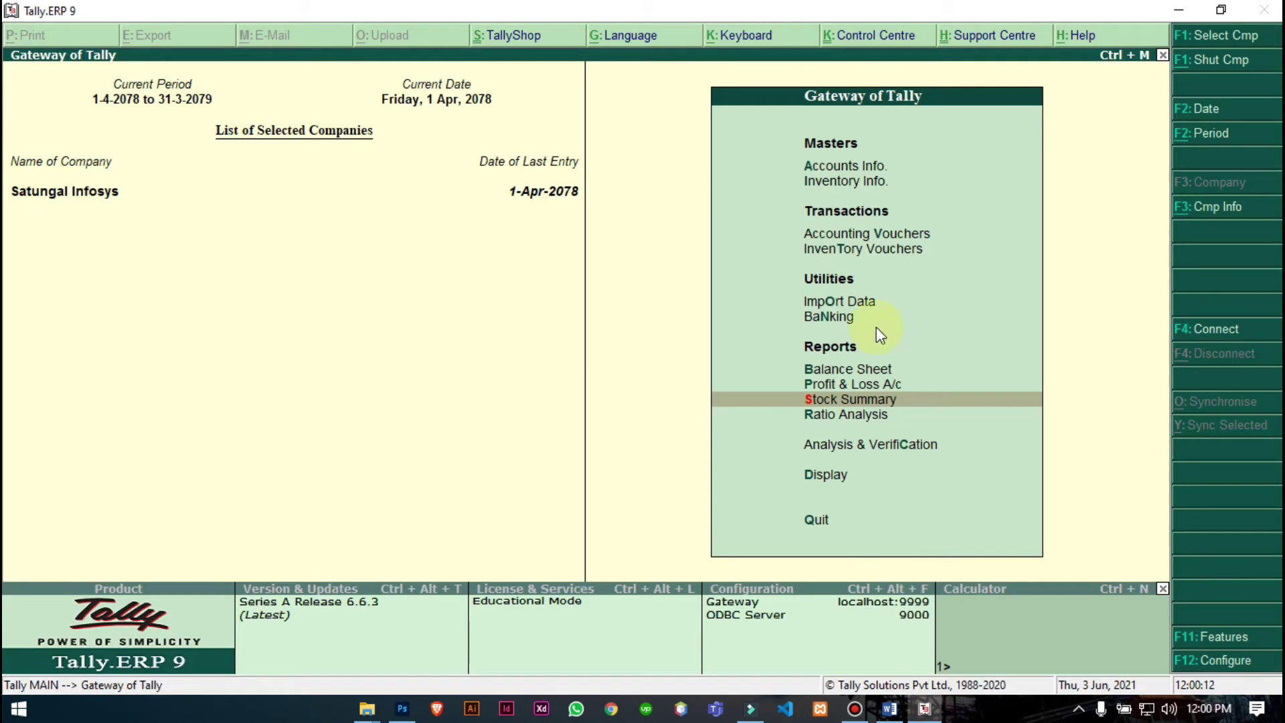
click(849, 249)
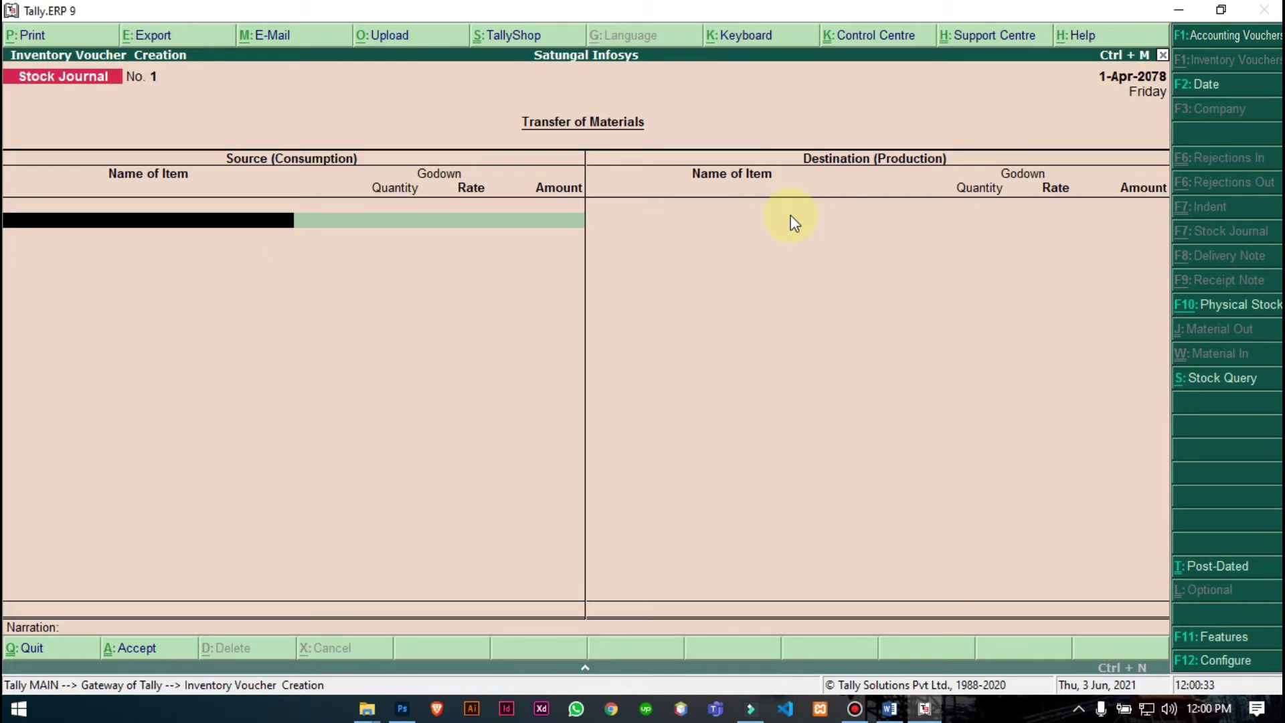
Check the first transfer item in the Word document, and select Zebronics XT 150 as the source item in the Tally stock journal.
click(890, 708)
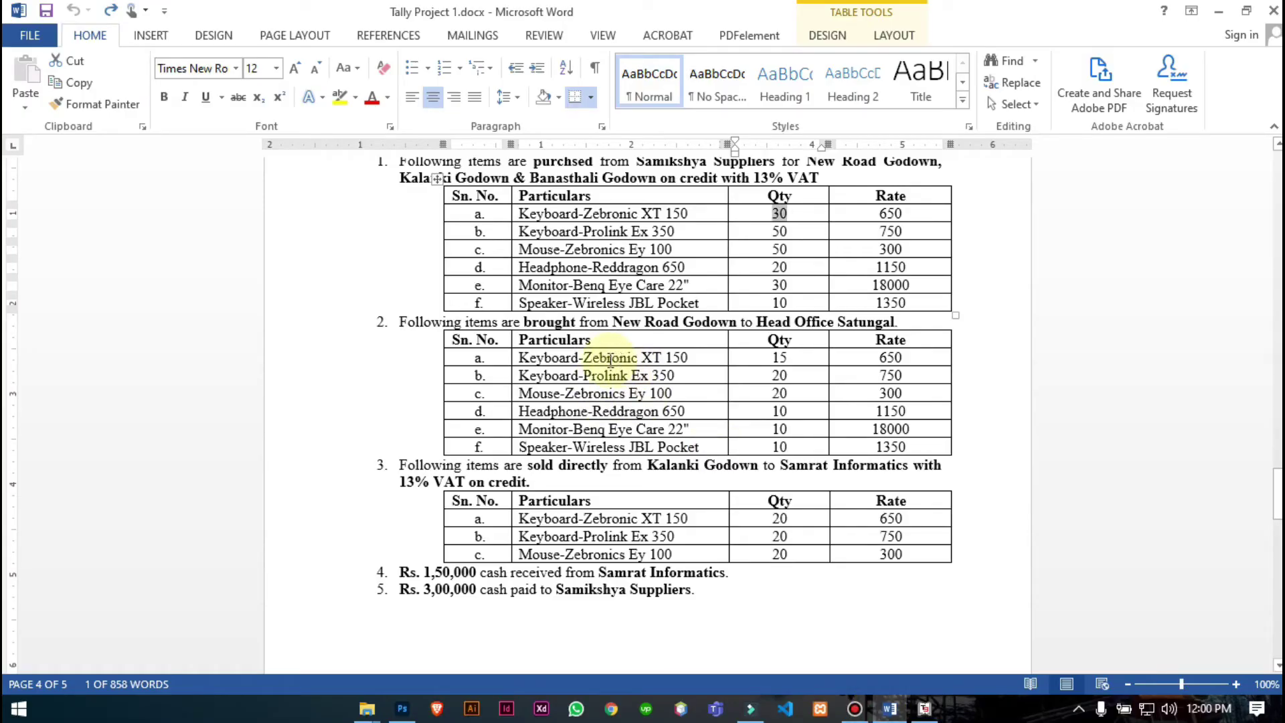
click(890, 704)
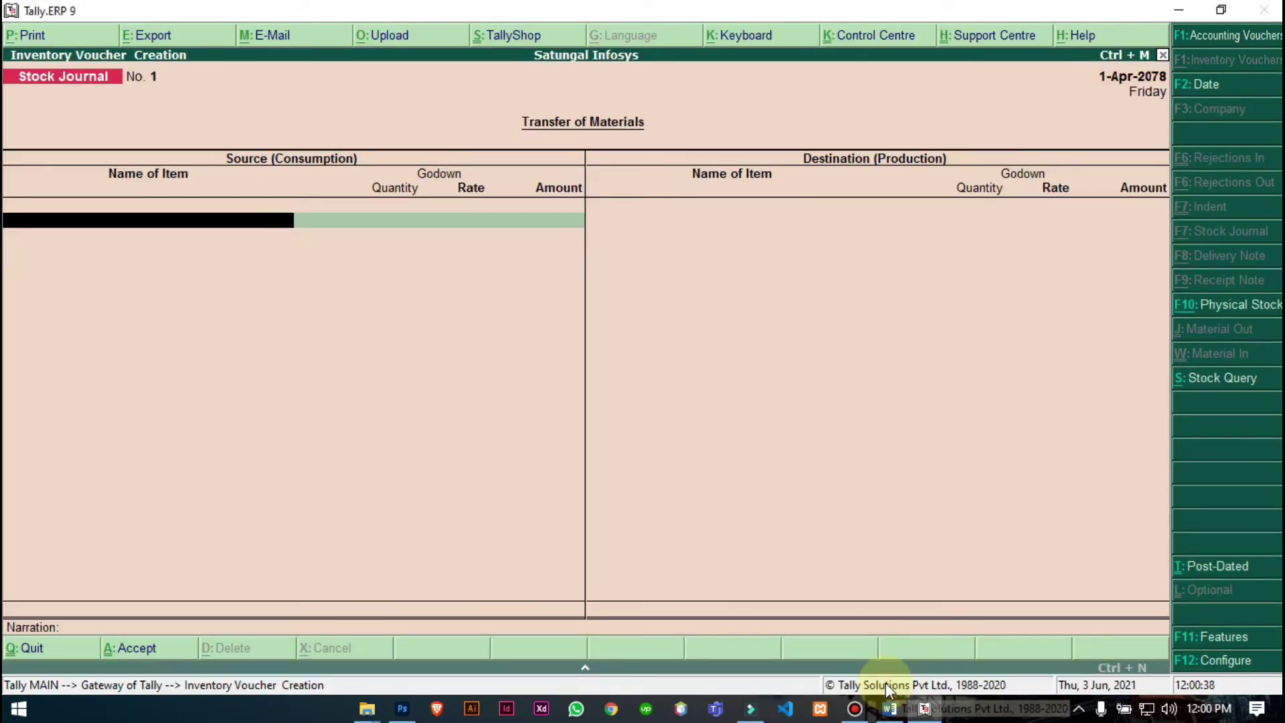
text(Zeb)
key(Down)
key(Return)
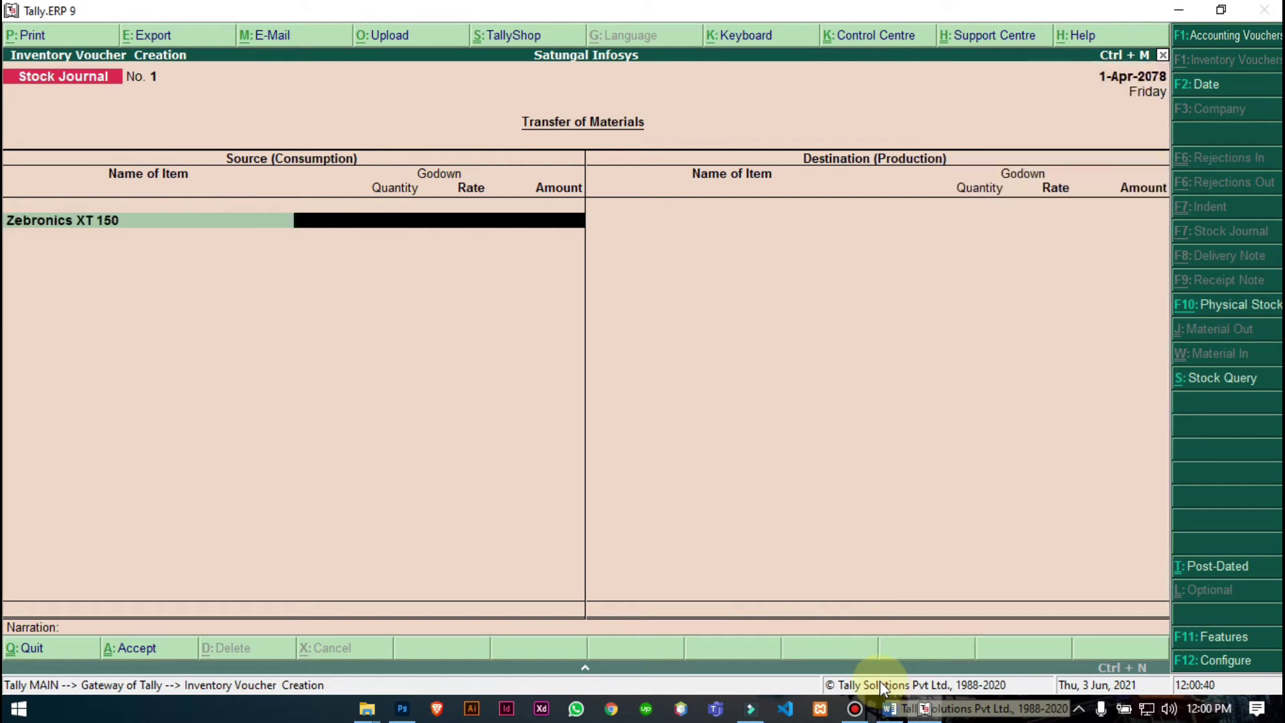
Check the Word task list, and transfer 15 pcs of source item Zebronics XT 150 out of New Road Godown at rate 650 in Tally.
click(890, 708)
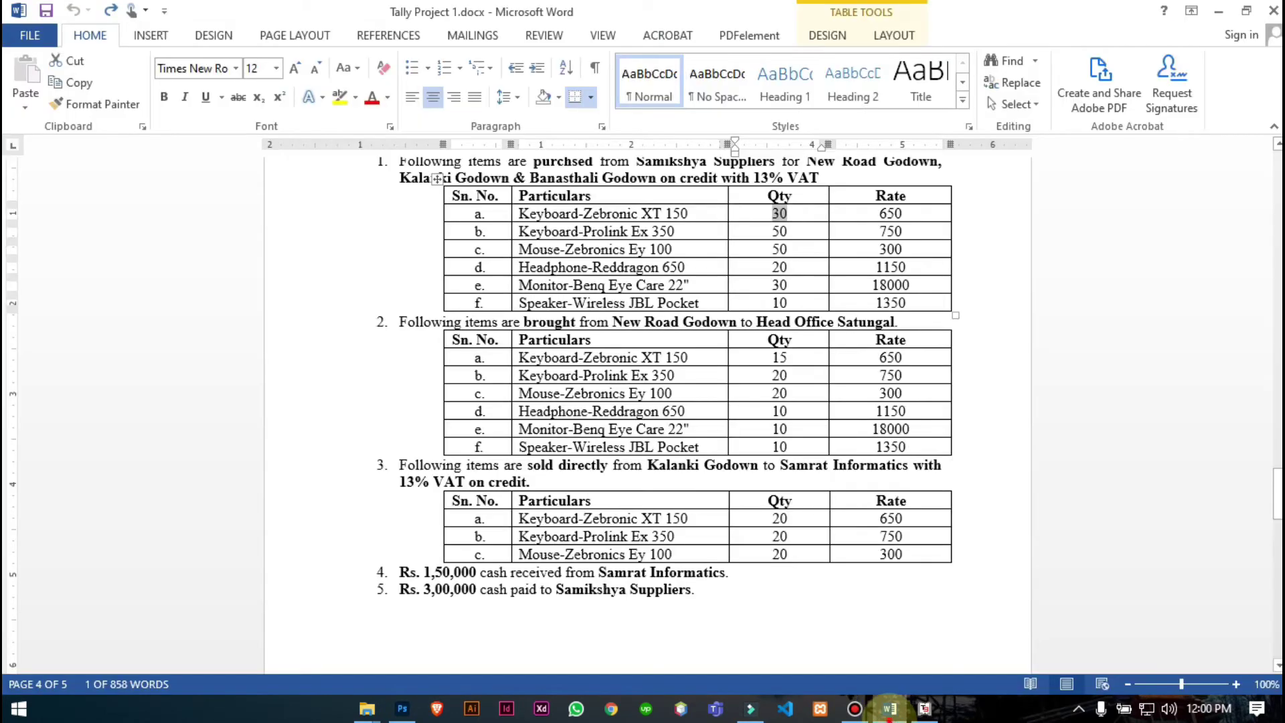
click(890, 710)
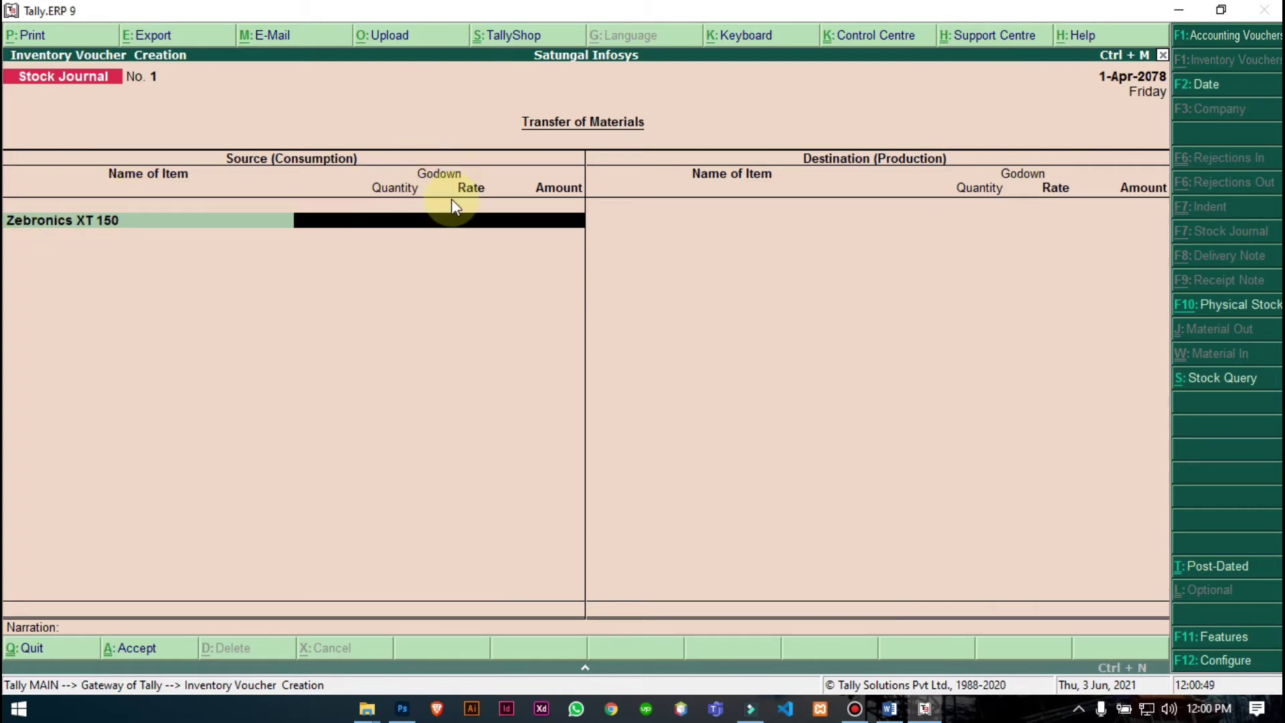
text(New Road Godown)
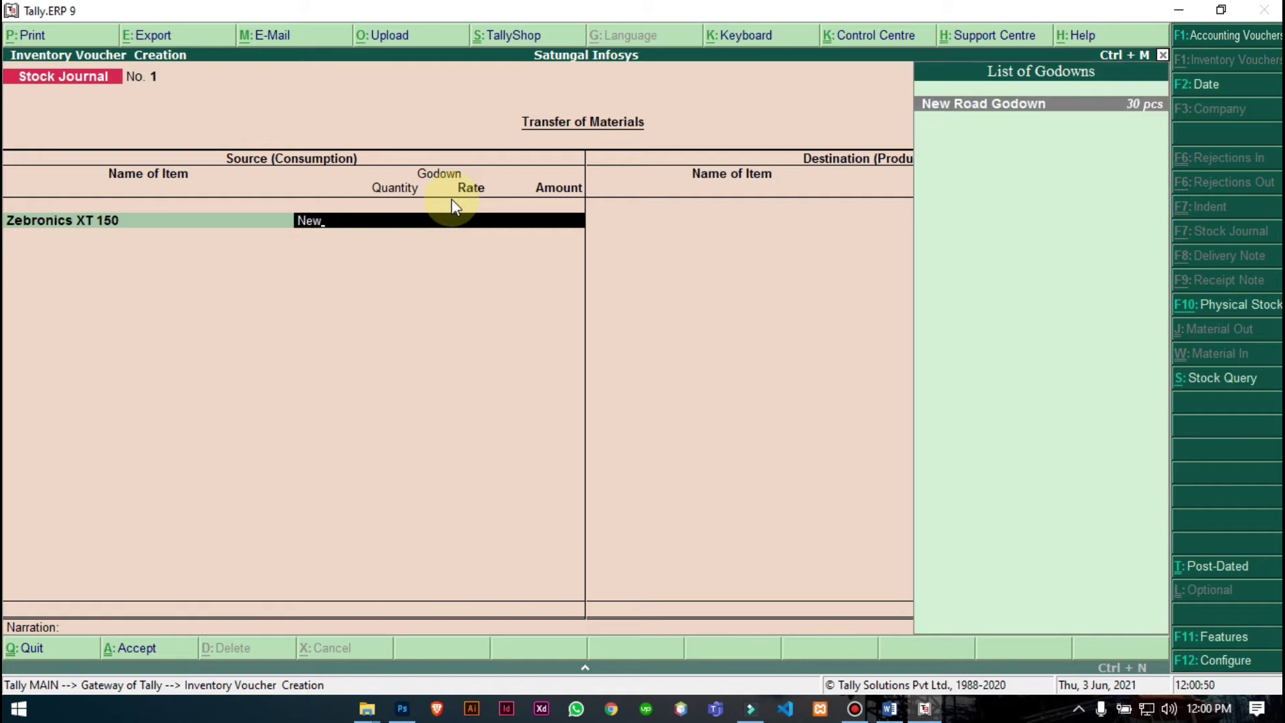
key(Return)
text(15 pcs)
key(Return)
key(Return)
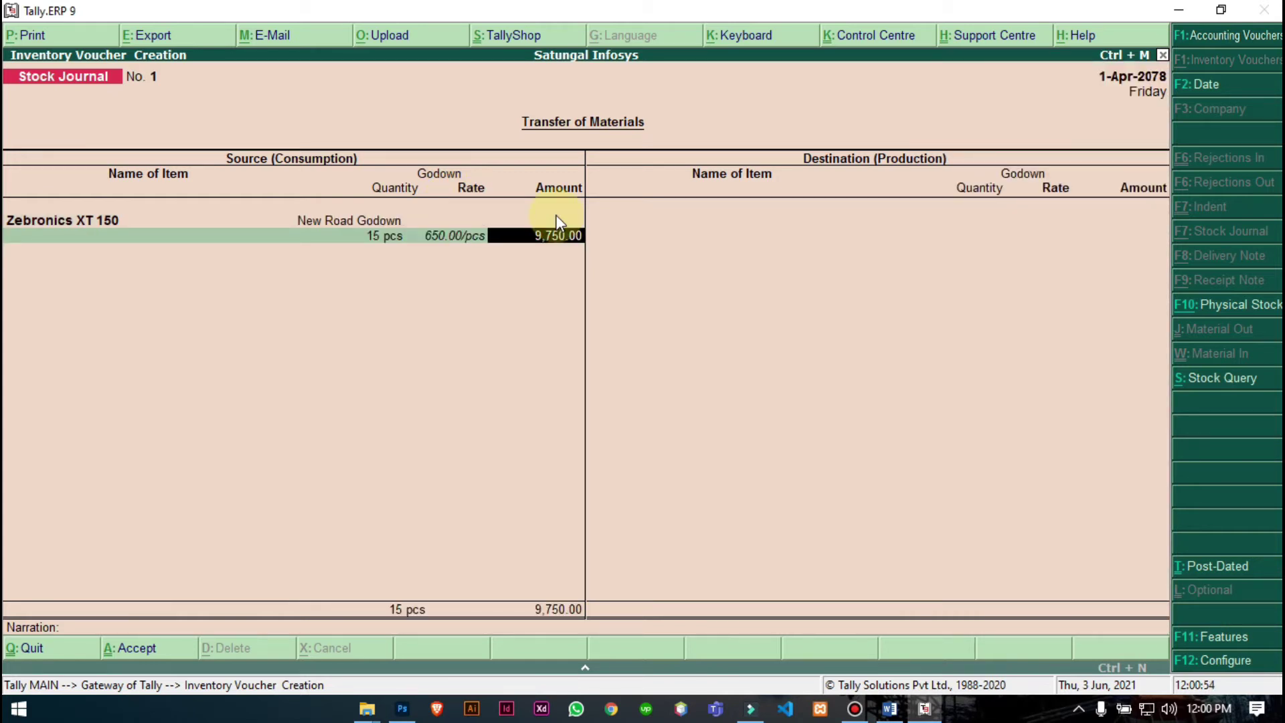
key(Return)
Add source item Prolink Ex 350 from New Road Godown with 20 pcs at rate 750, checking the quantity in the Word document.
text(Pro)
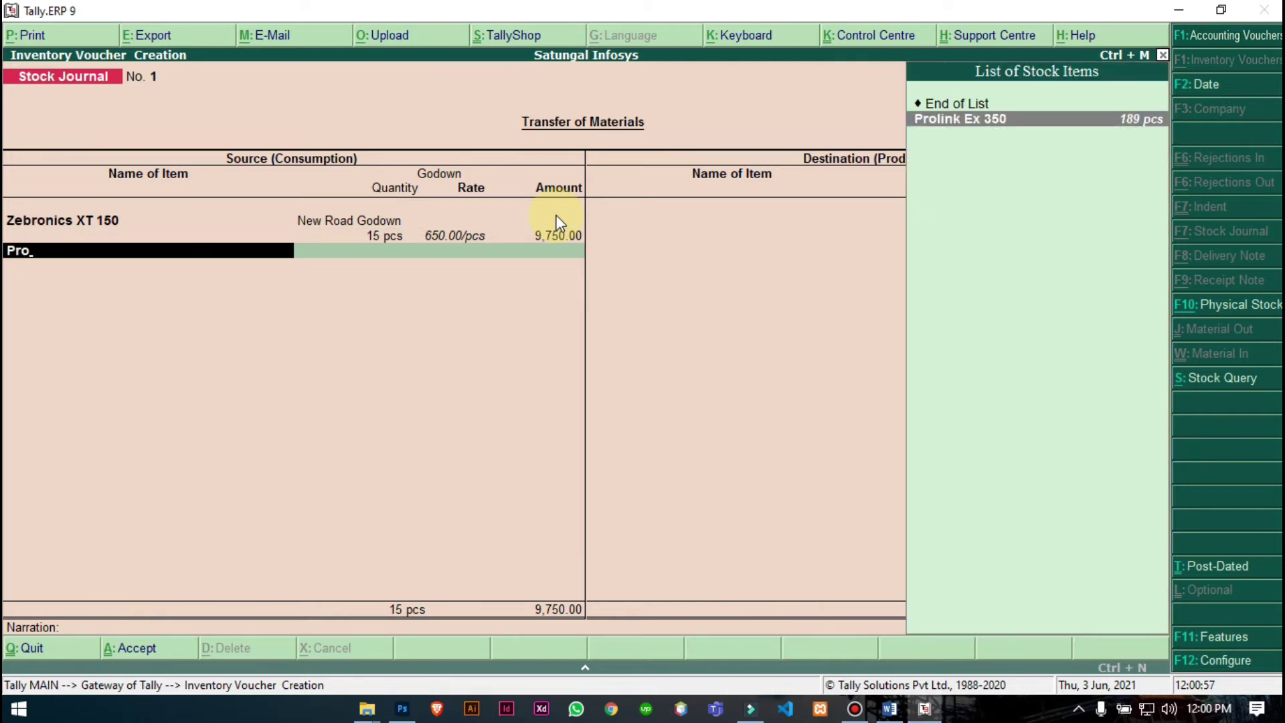
key(Return)
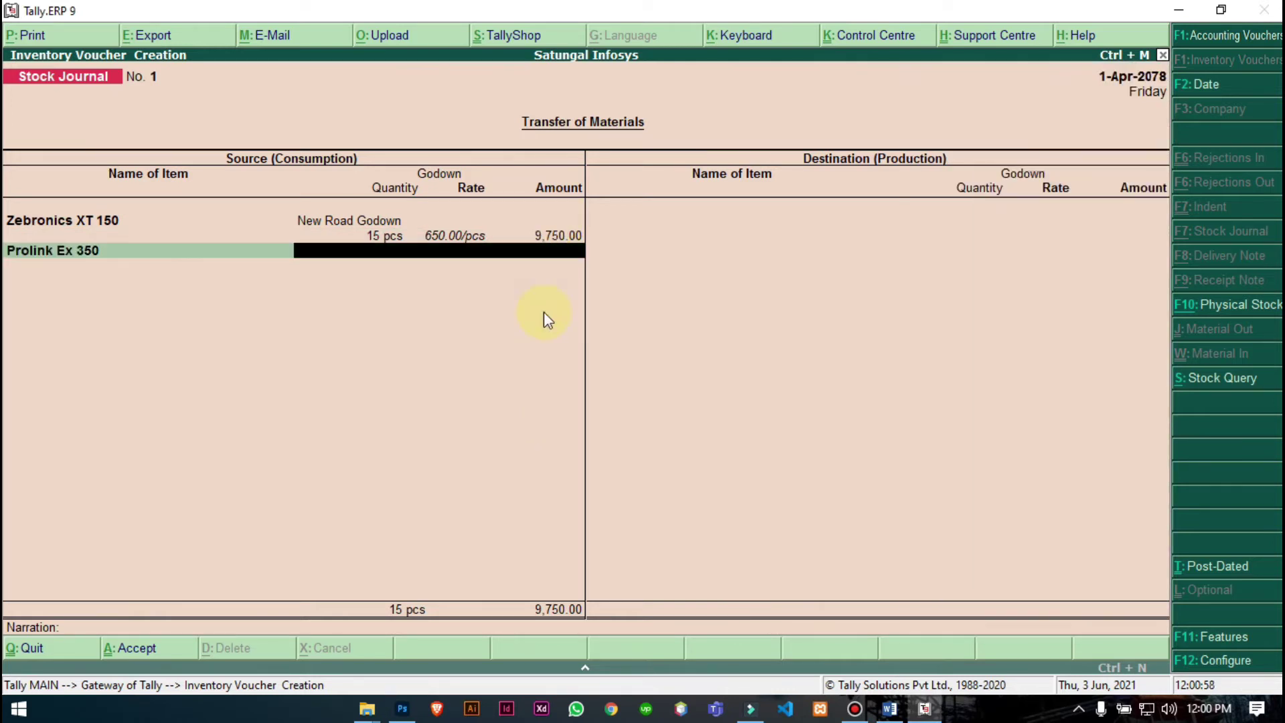
click(891, 711)
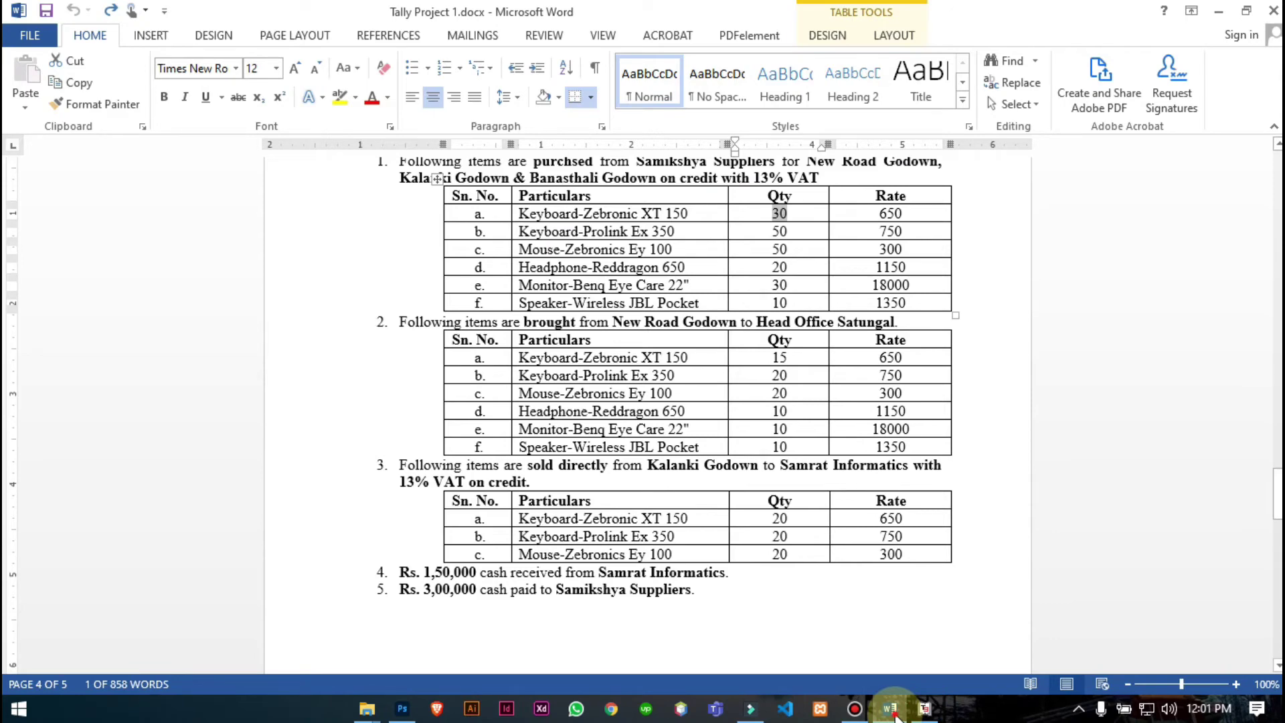
click(891, 711)
click(891, 711)
click(790, 376)
click(891, 711)
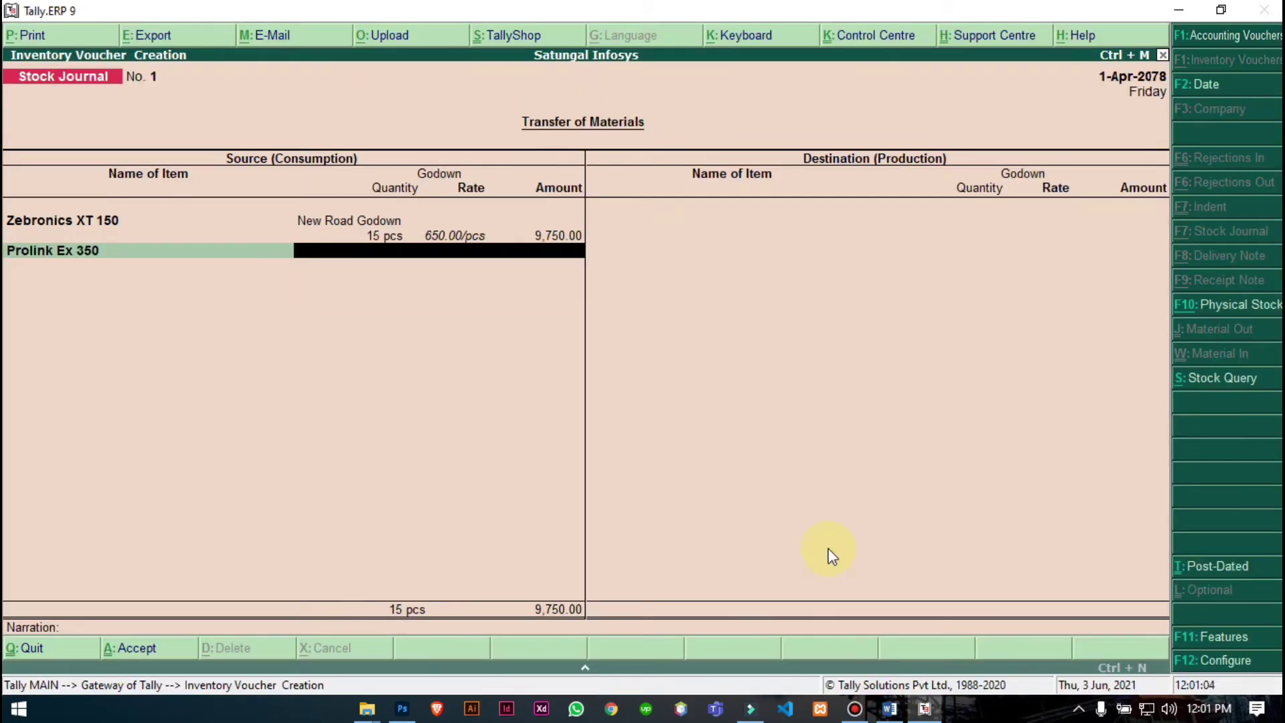
text(New)
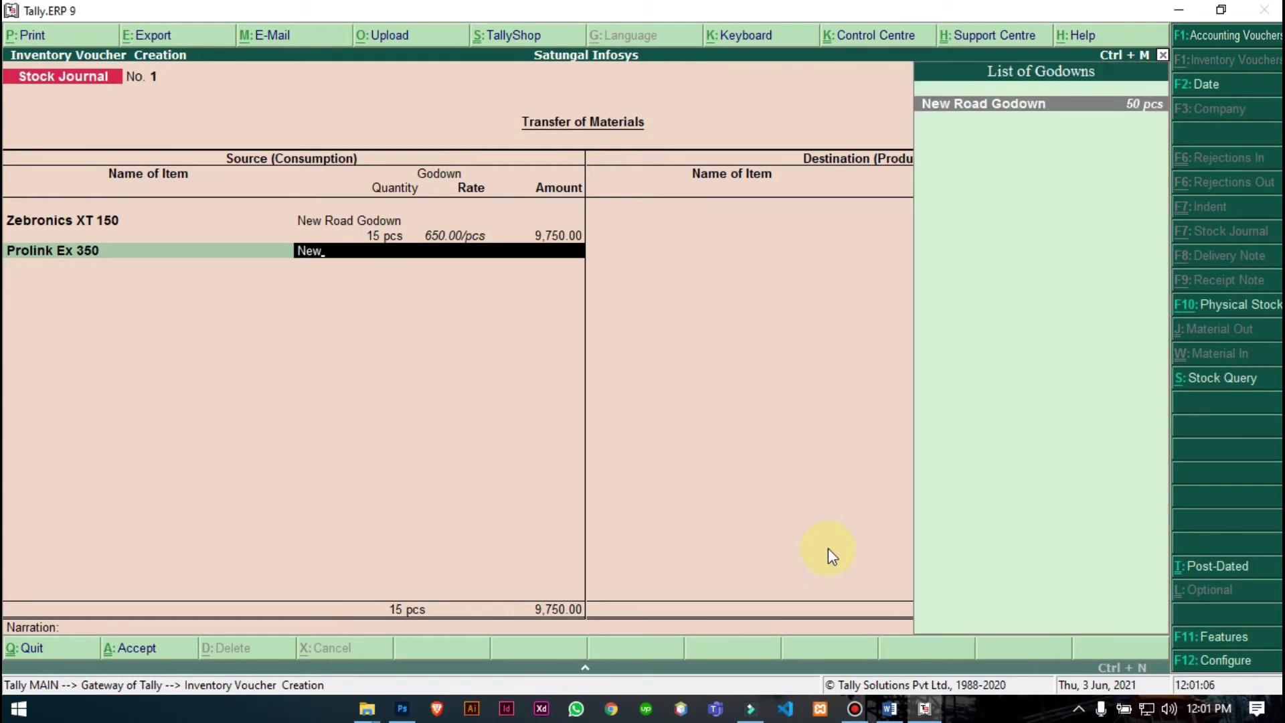
key(Return)
text(20)
key(Return)
key(Return)
key(Return)
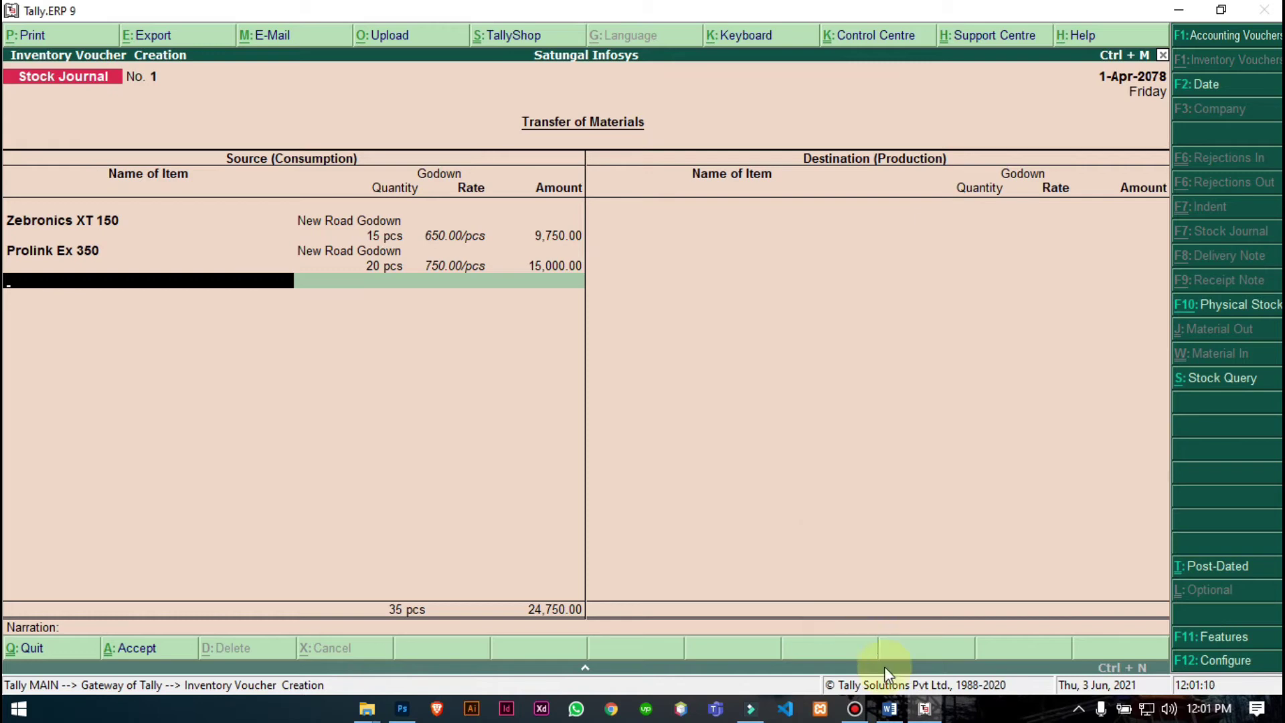
Look up the third transfer item in Word, and add source item Zebronics Ey 100 from New Road Godown with 20 pcs at rate 300.
click(891, 711)
click(891, 711)
text(Zeb)
key(Return)
click(890, 711)
click(890, 711)
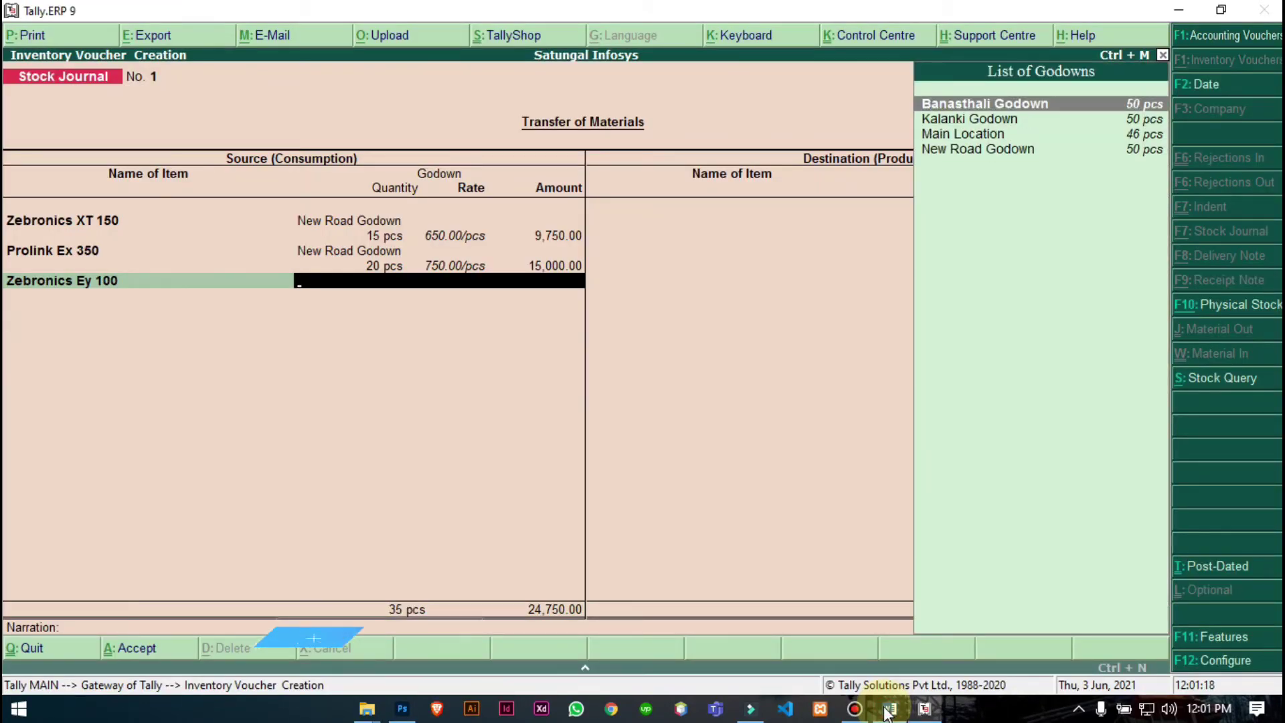
text(New)
key(Return)
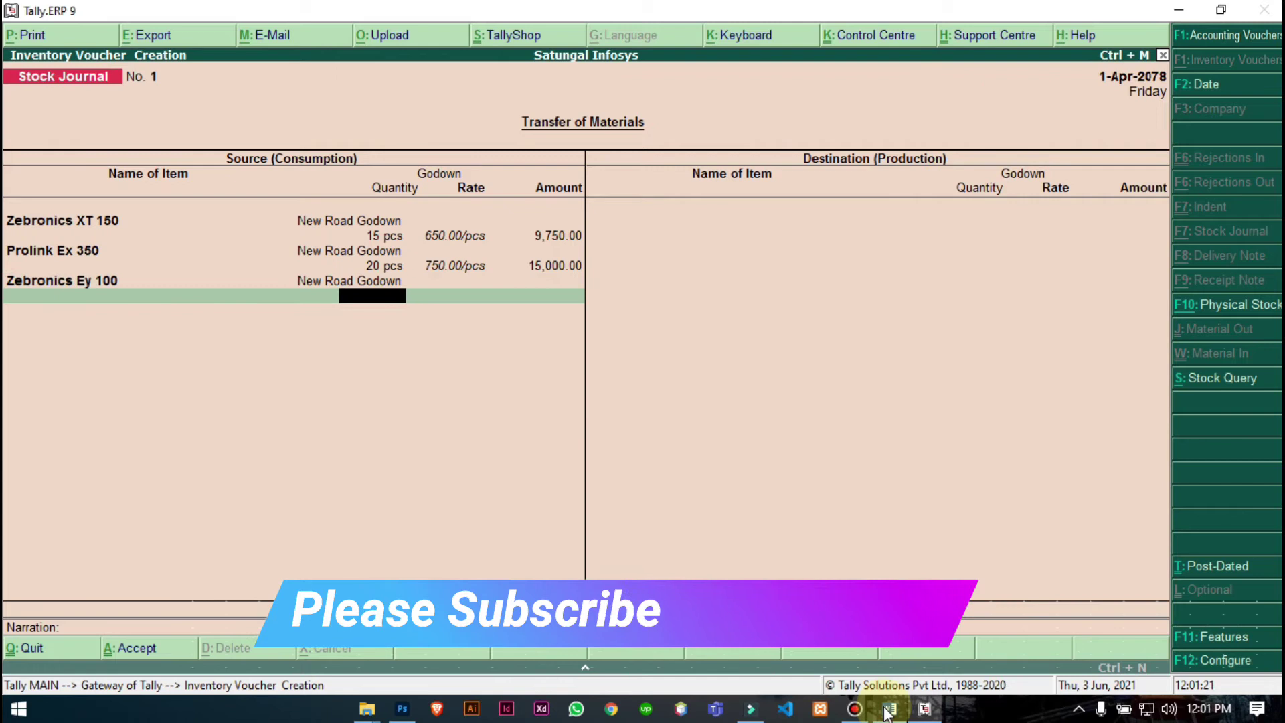
text(20)
key(Return)
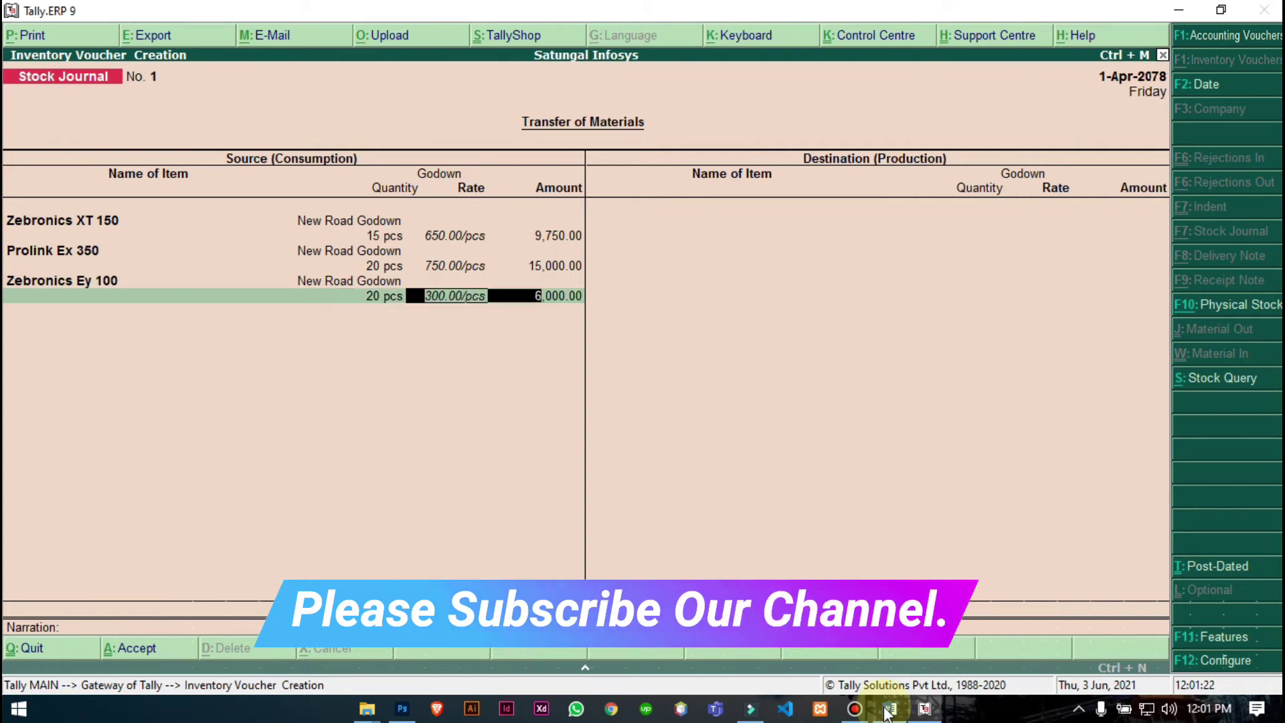
key(Return)
key(Return)
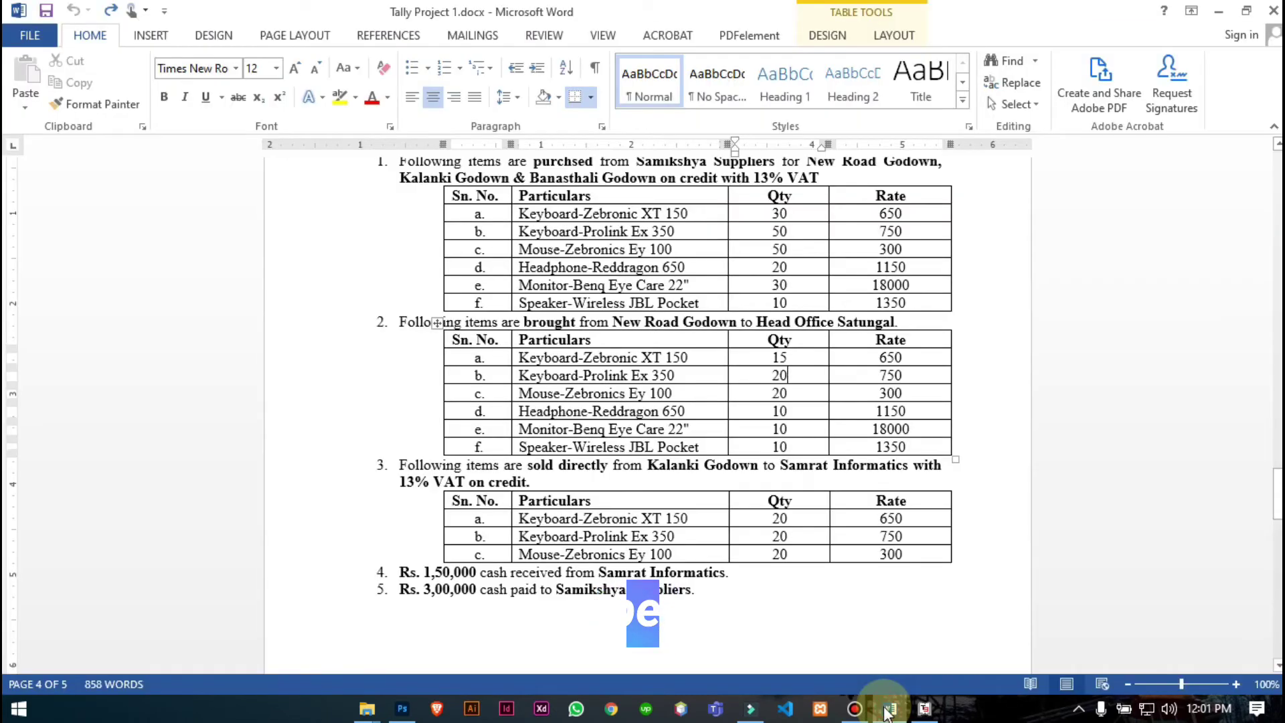
Look up the fourth transfer item in Word, and add source item Reddragon 650 from New Road Godown with 10 pcs at rate 1,150.
click(890, 708)
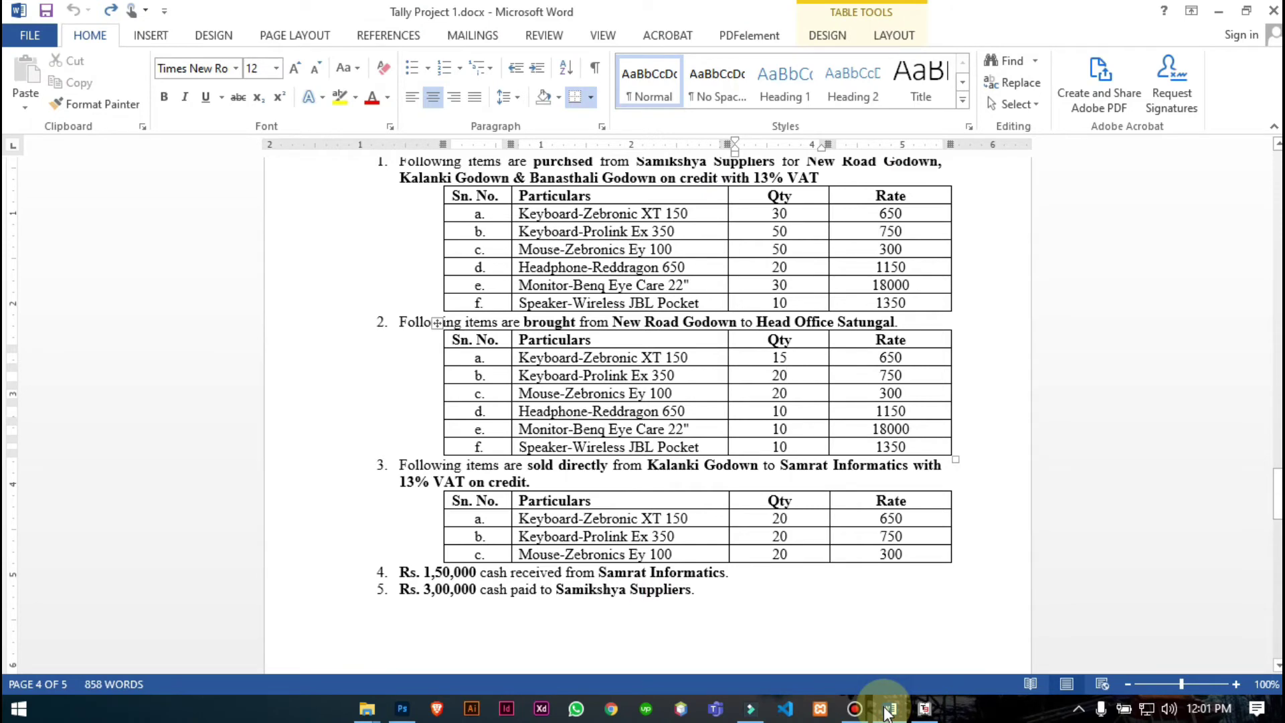
click(888, 710)
text(Red)
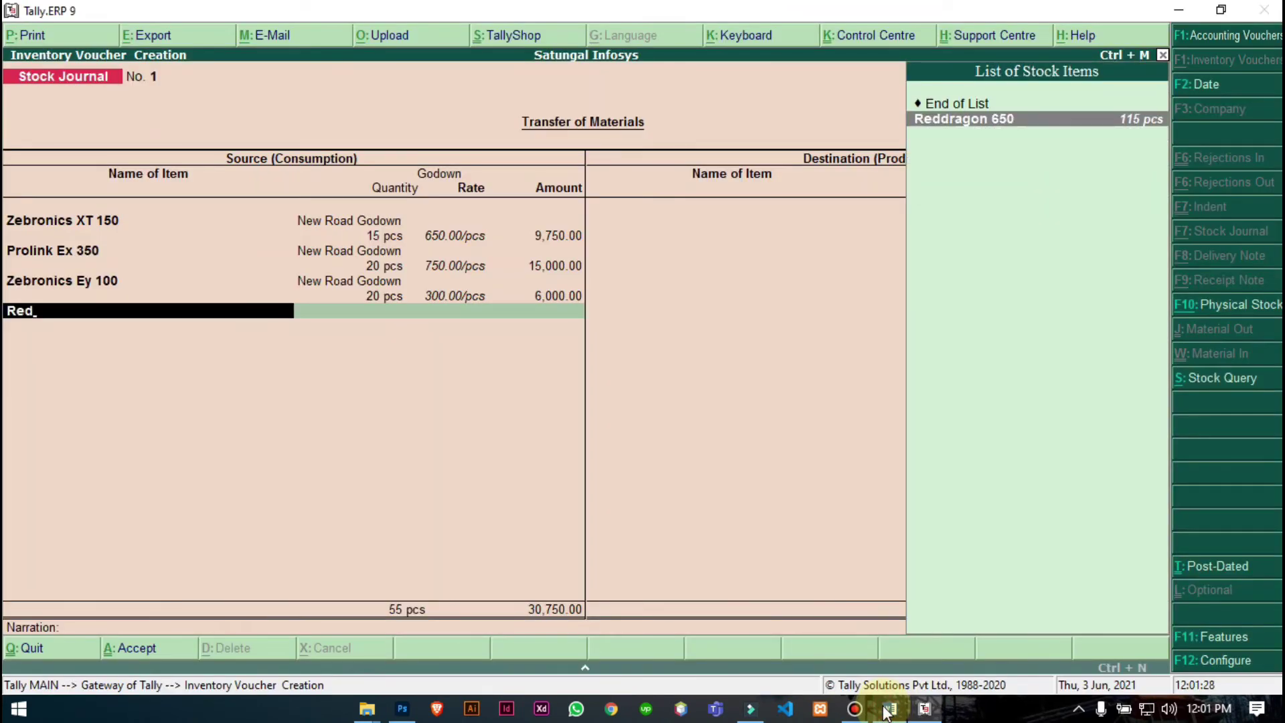
key(Return)
click(888, 709)
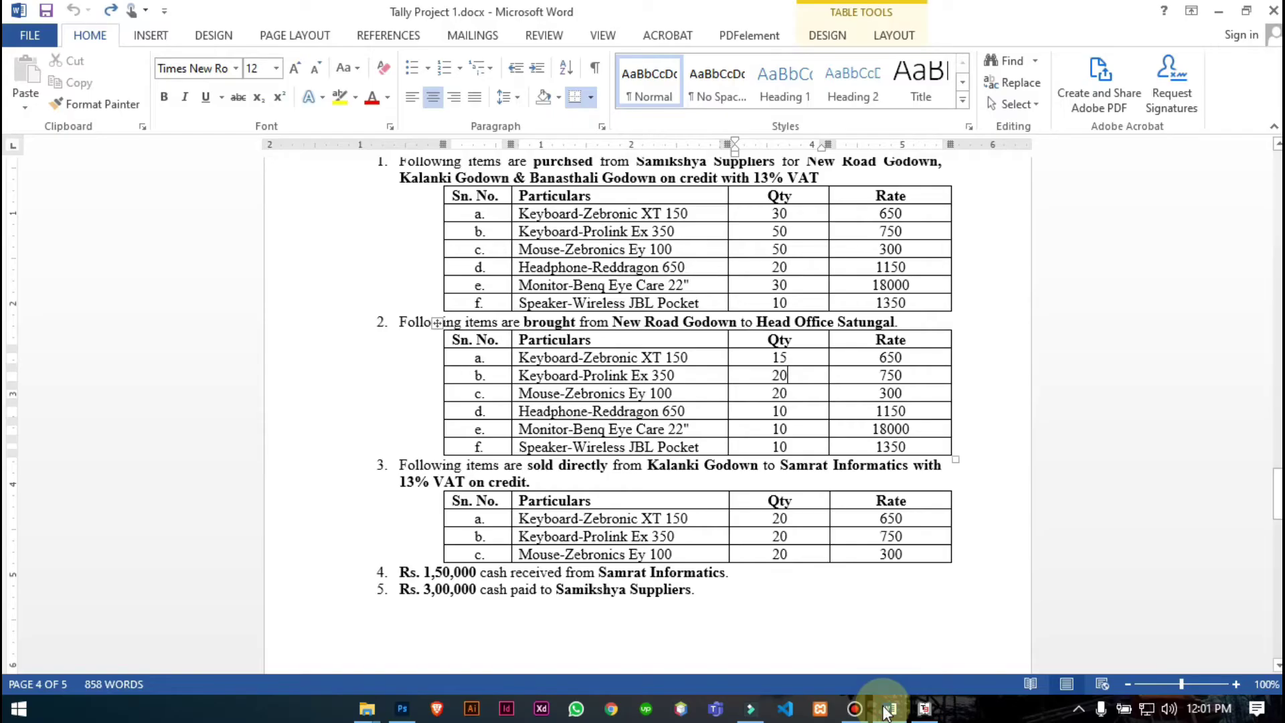
click(888, 709)
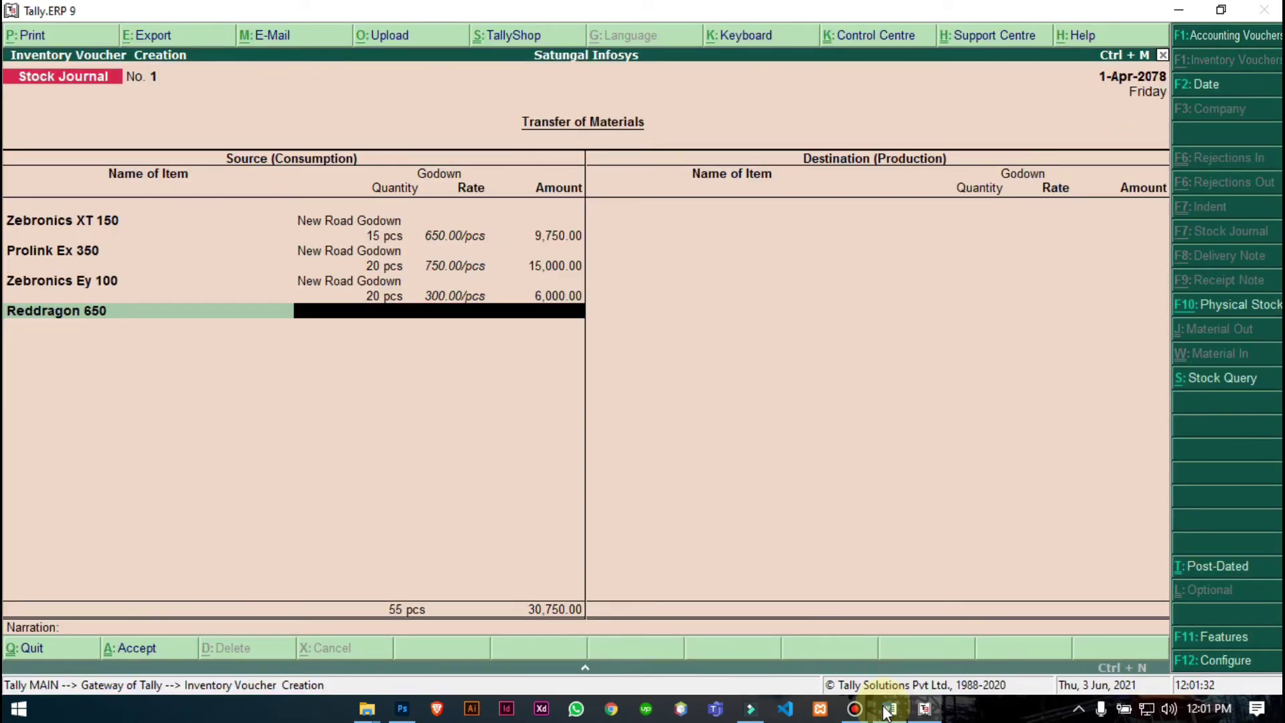
text(new)
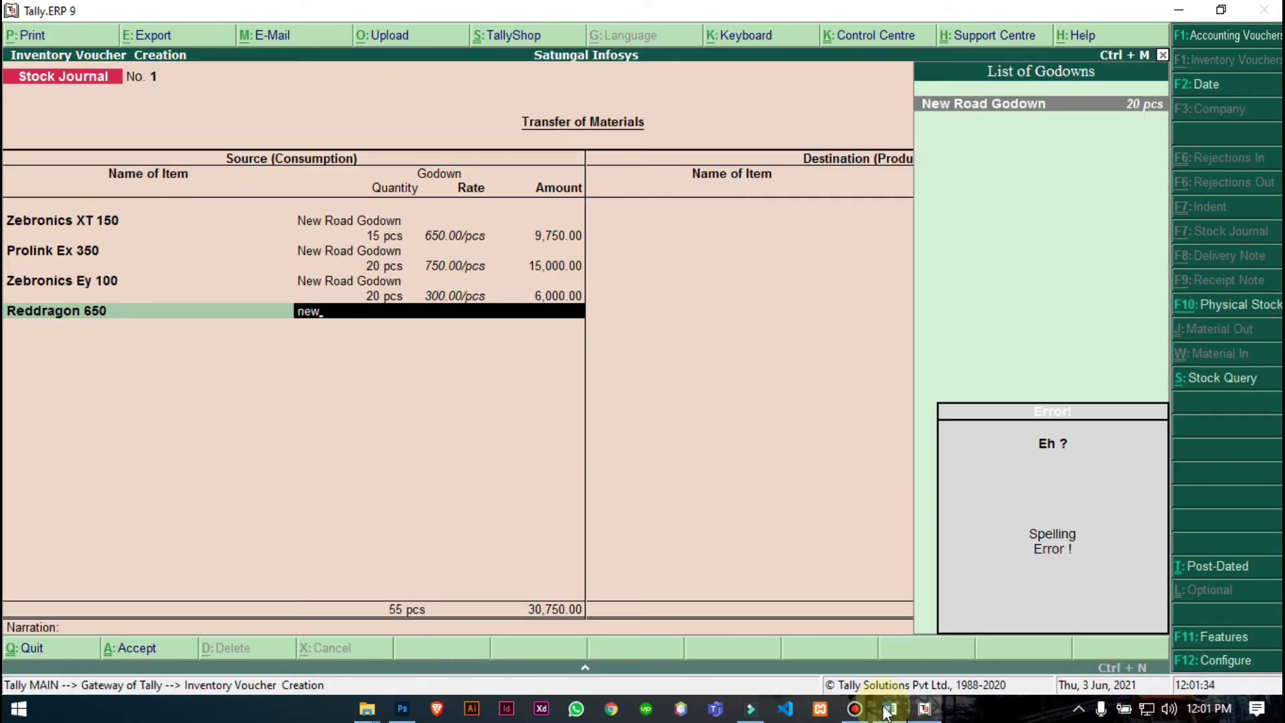
key(Return)
text(10)
key(Return)
key(Return)
key(Return)
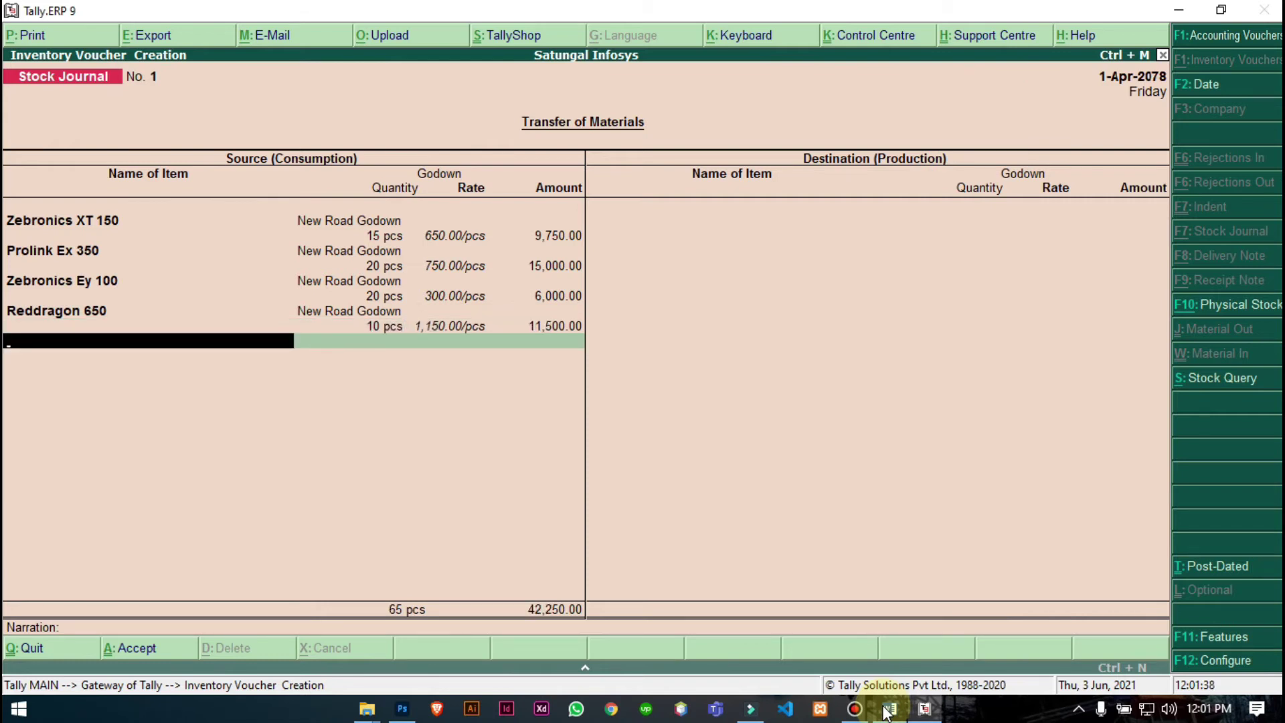
Consult the Word task list, and add source item Benq Eye Care 22" from New Road Godown with 10 pcs at rate 18,000.
click(887, 713)
click(887, 713)
text(Be)
key(Return)
text(New)
key(Return)
click(887, 713)
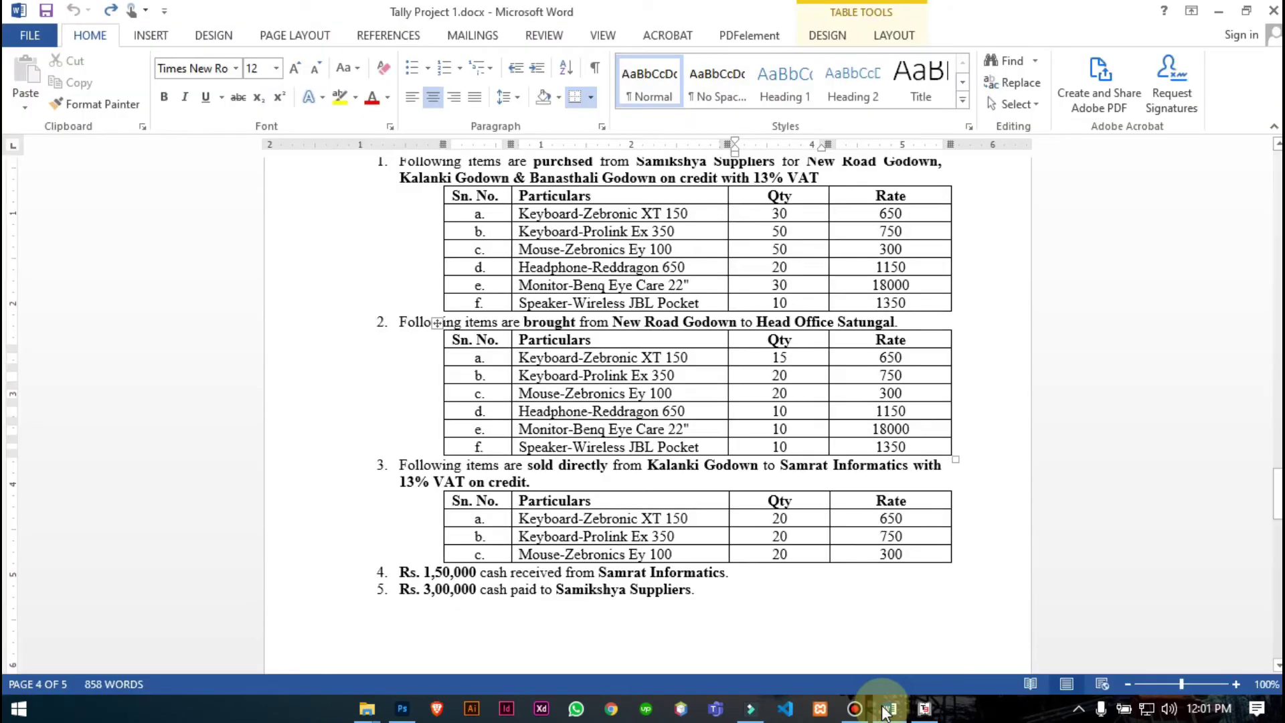
click(887, 713)
text(10)
key(Return)
key(Return)
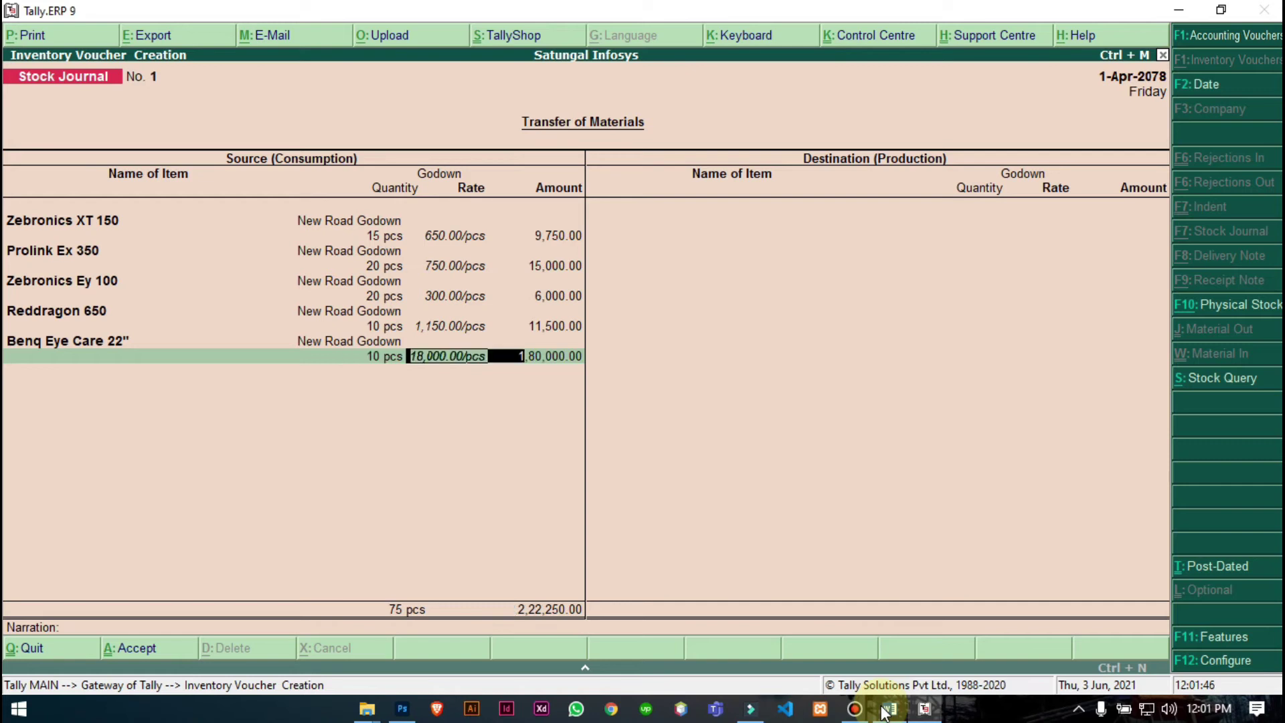
key(Return)
Consult the Word document, add source item Wireless JBL Pocket from New Road Godown with 10 pcs at rate 1,350, and end the source list.
click(887, 713)
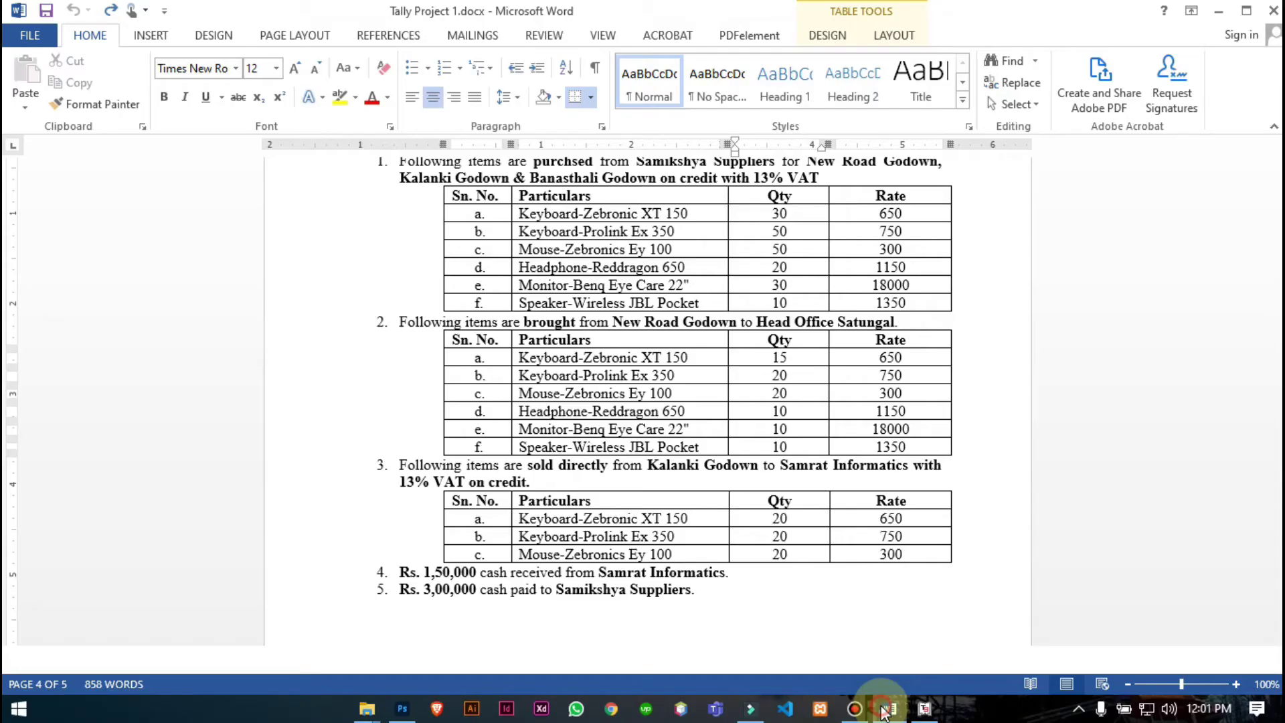
click(887, 713)
text(Wirel)
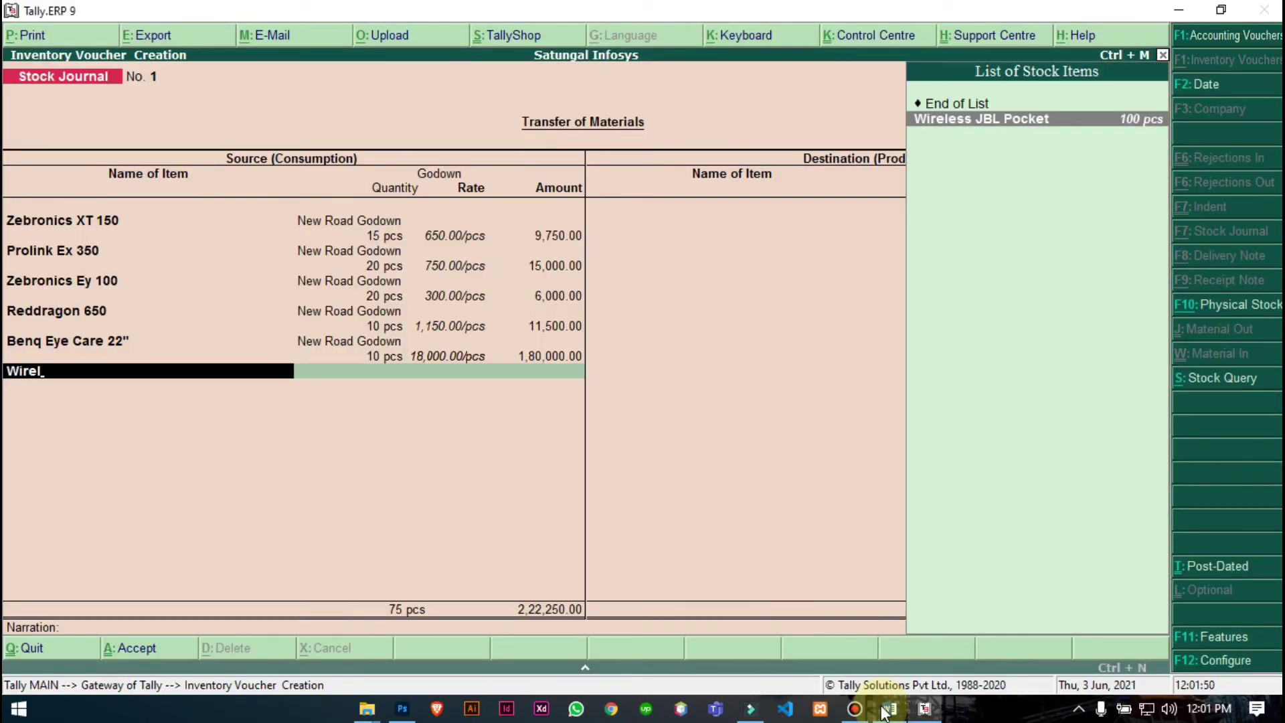
key(Return)
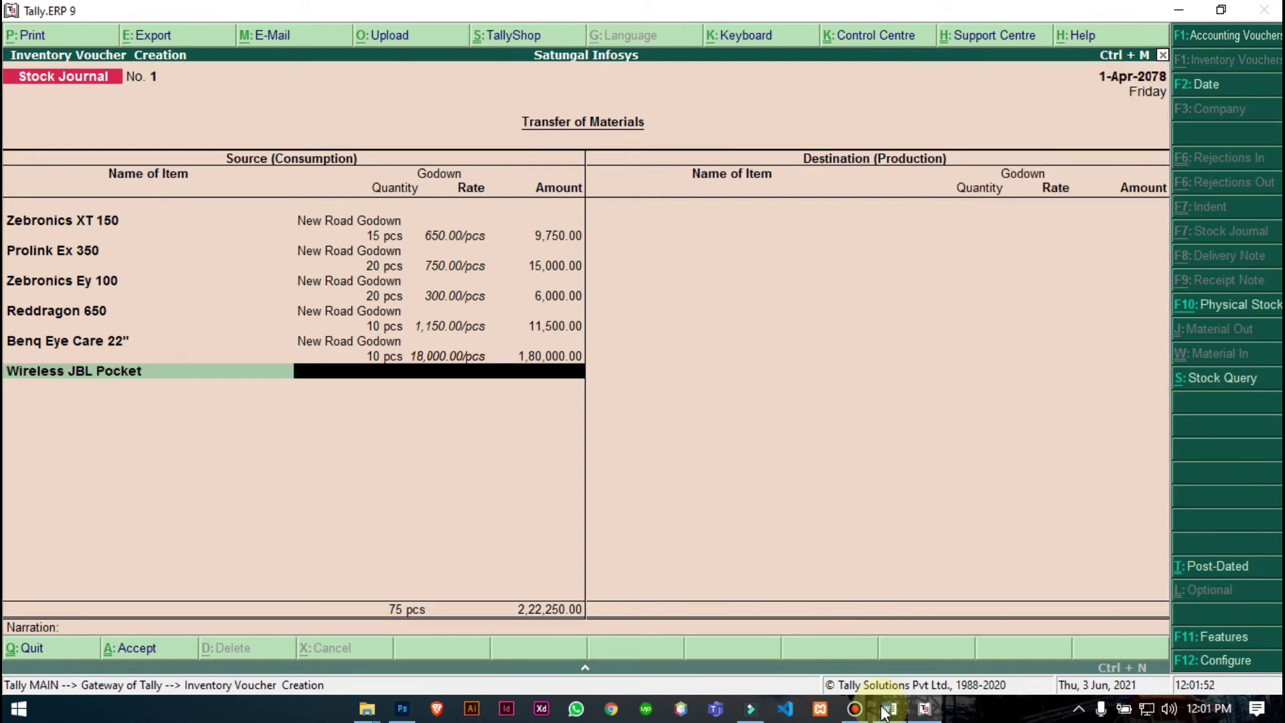
text(New)
key(Return)
click(888, 710)
click(887, 709)
text(10)
key(Return)
key(Return)
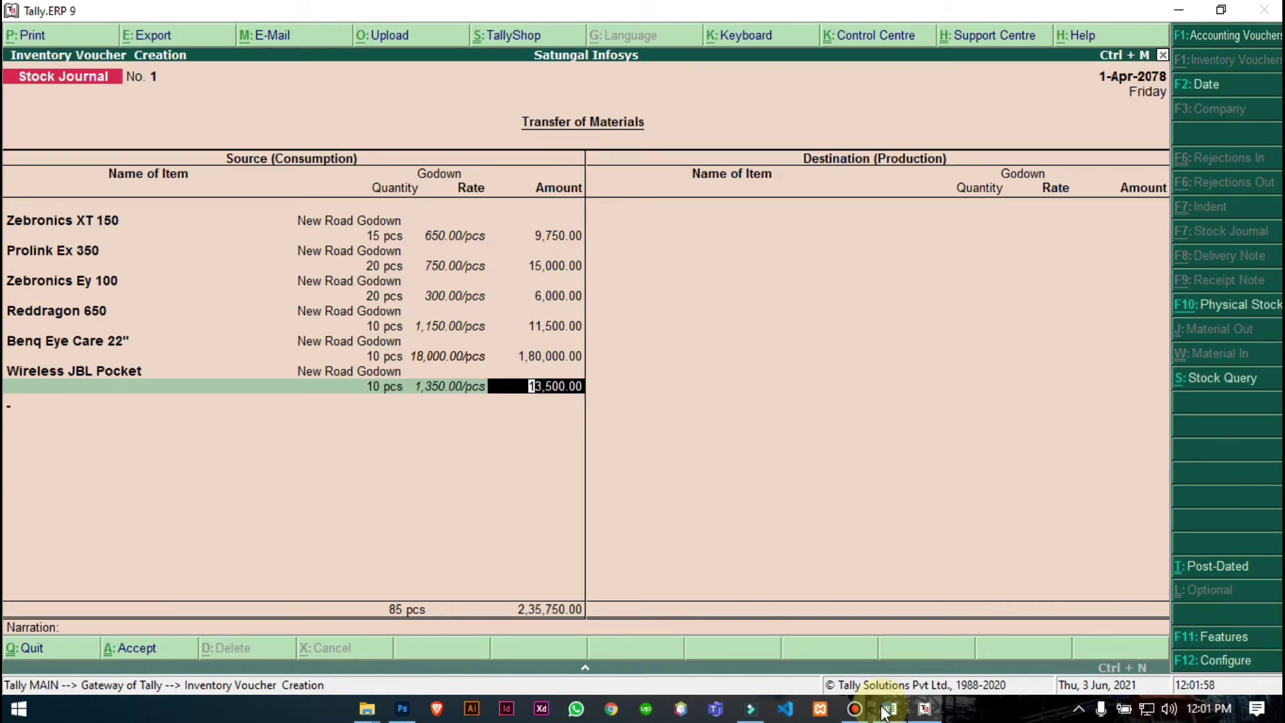
key(Return)
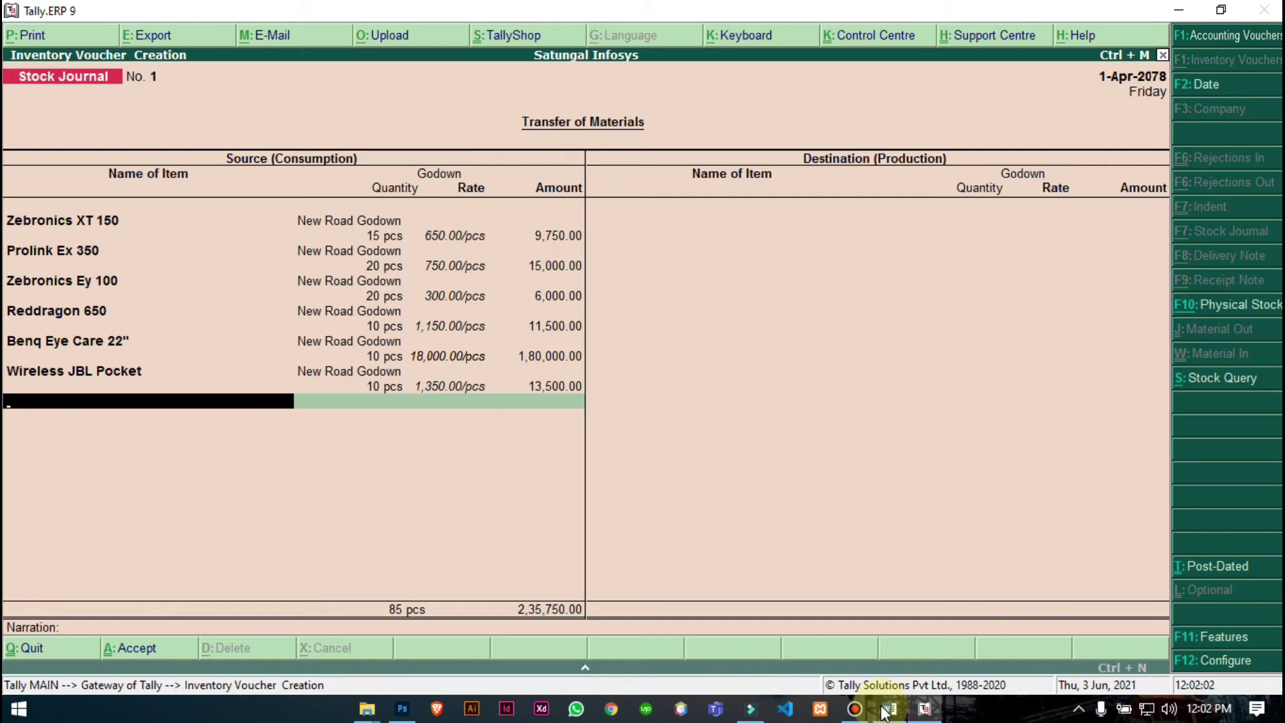
key(Return)
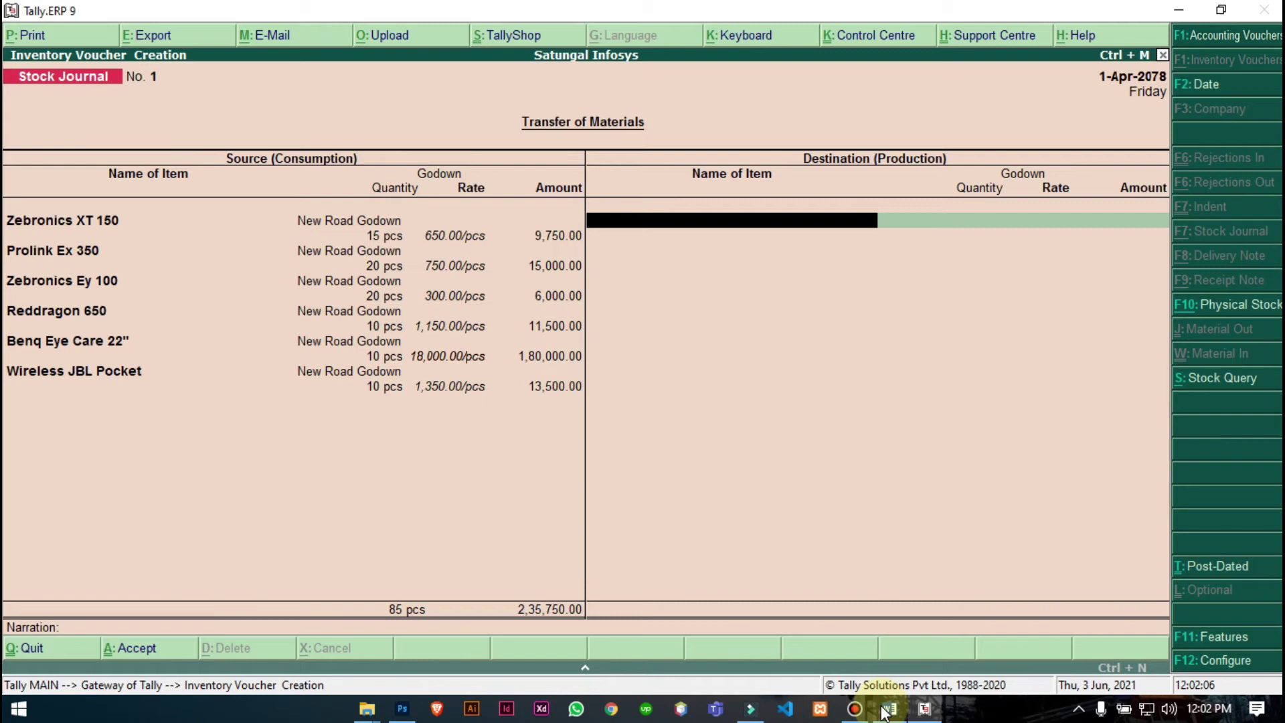
Enter Zebronics XT 150 as the first destination item in Main Location with 15 pcs at rate 650.
text(Ze)
key(Down)
key(Return)
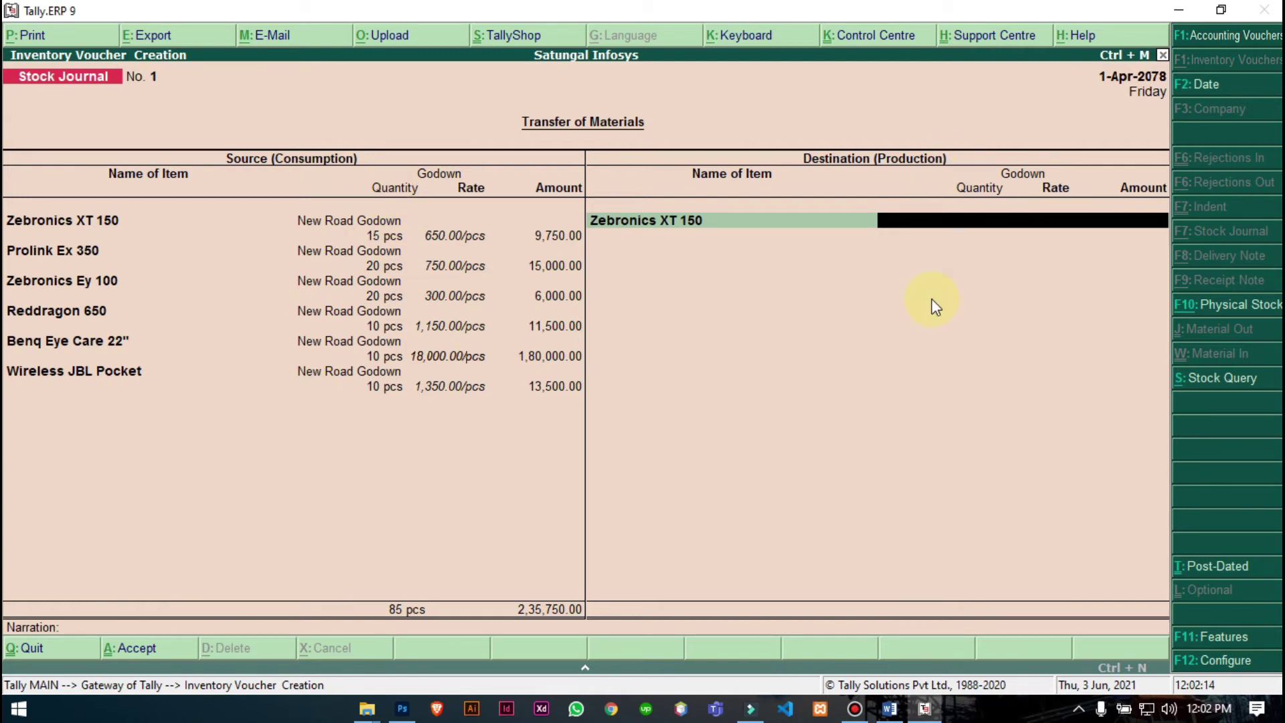
key(Return)
key(Return)
text(15 pcs)
key(Return)
key(Return)
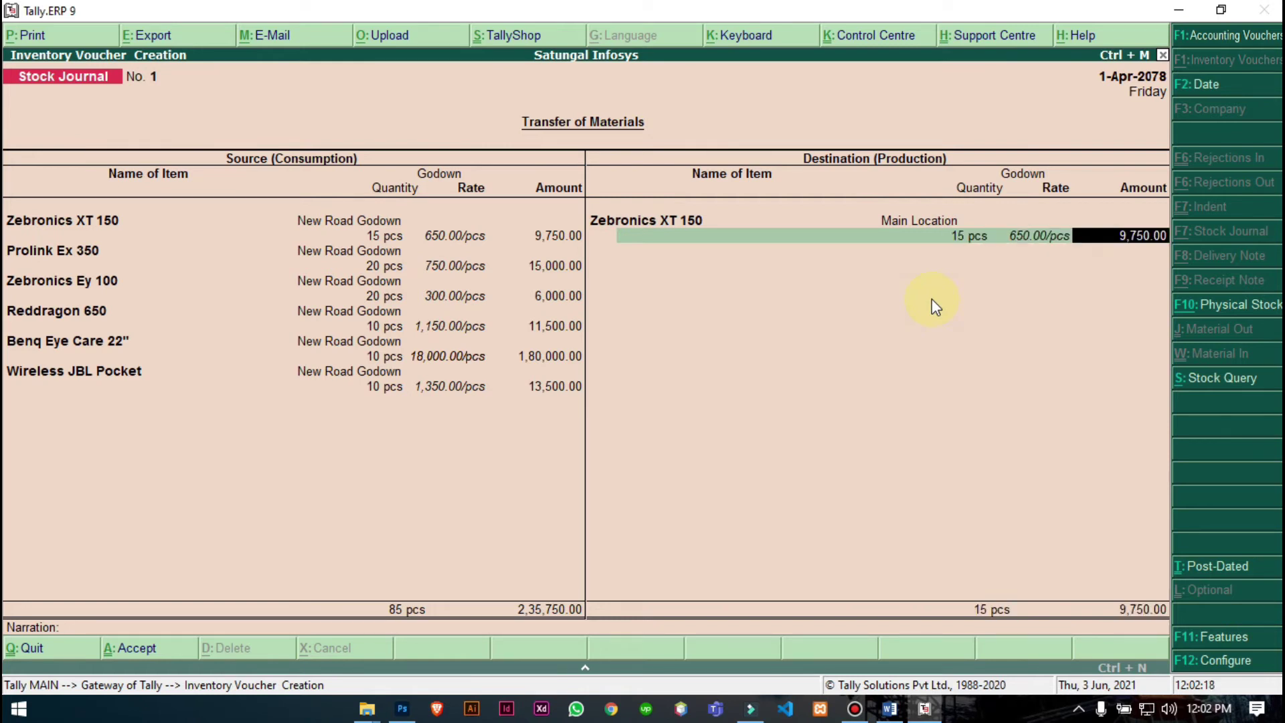
key(Return)
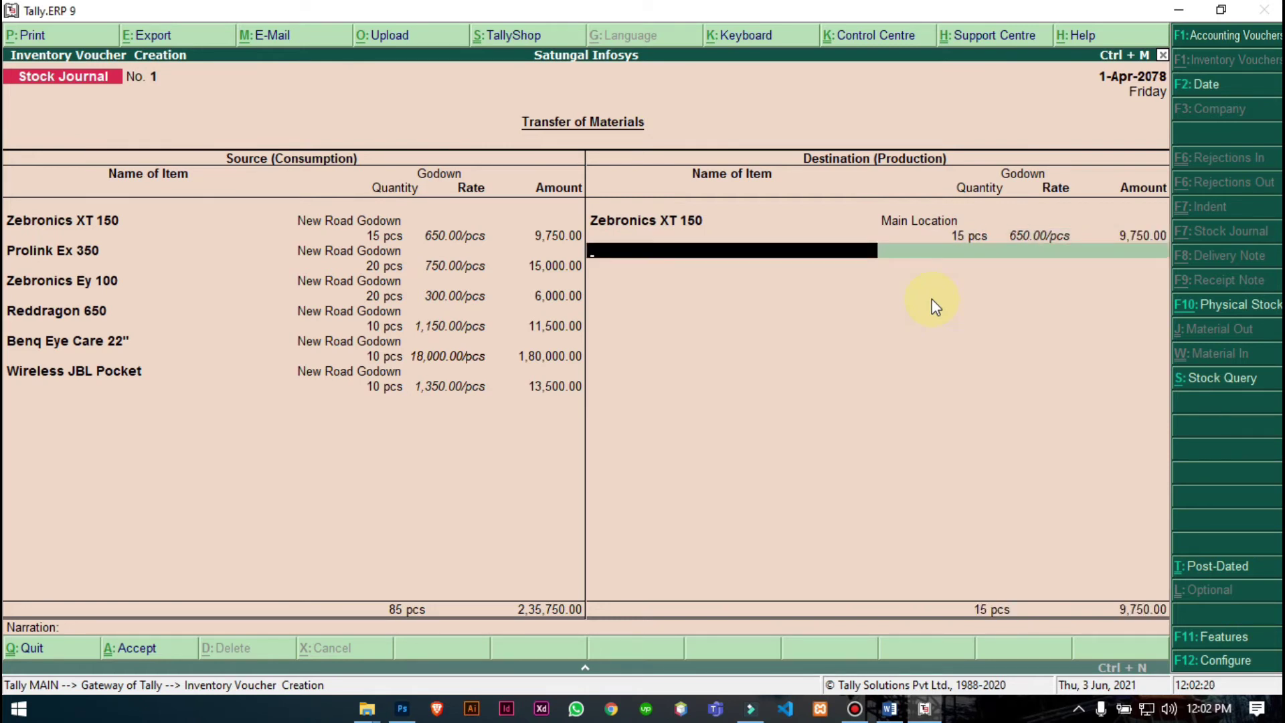
Add destination item Prolink Ex 350 in Main Location with 20 pcs at rate 750.
text(Pro)
key(Return)
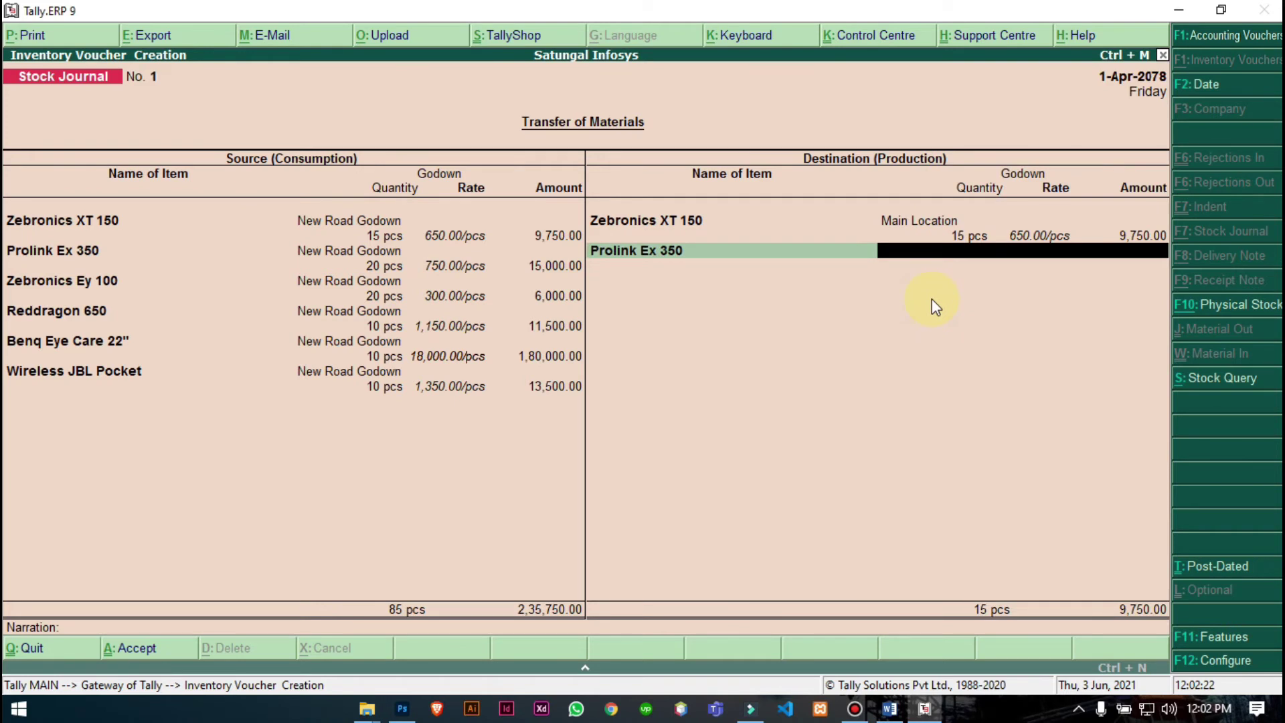
text(Mai)
key(Return)
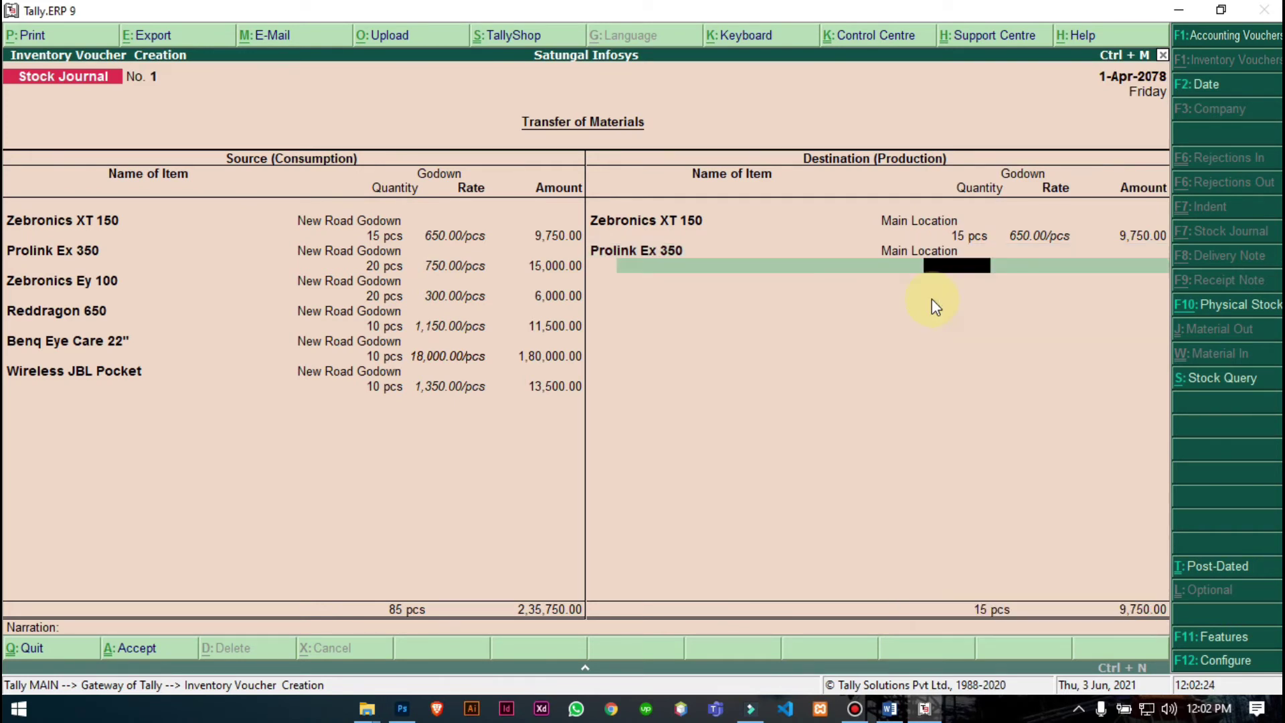
text(20)
key(Return)
key(Return)
key(Return)
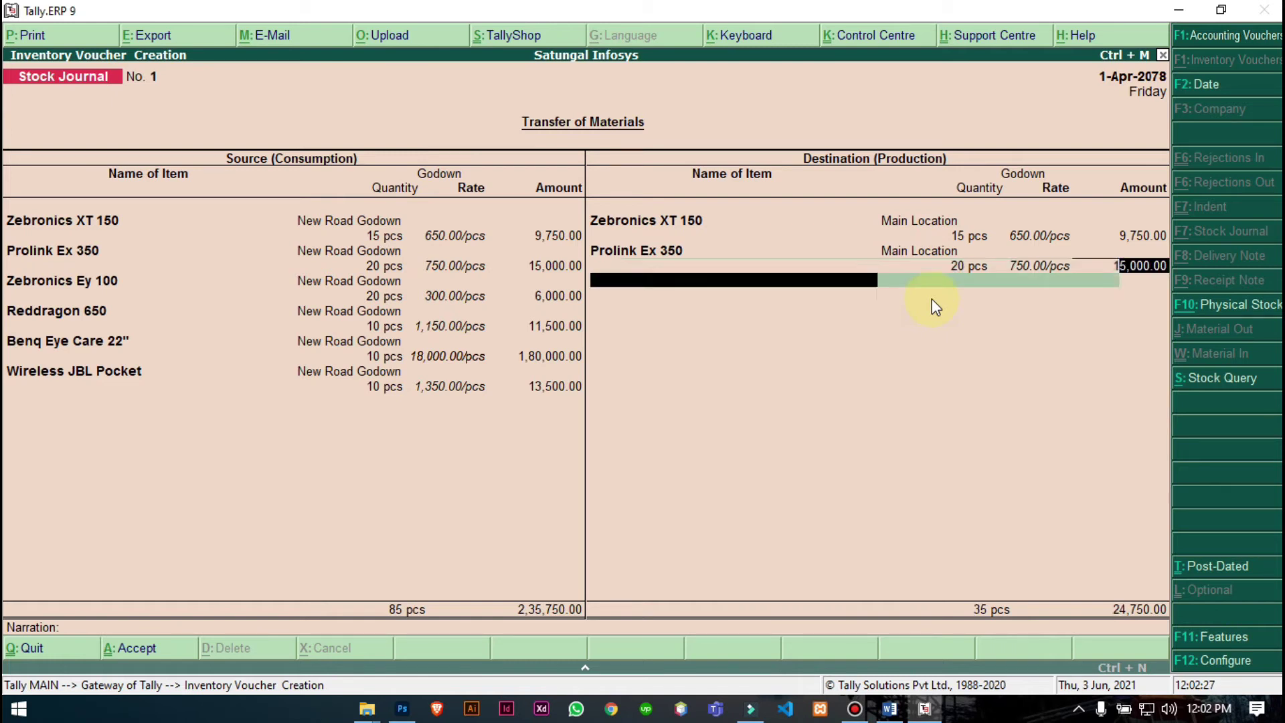
Add destination item Zebronics Ey 100 in Main Location with 20 pcs at rate 300.
text(Z)
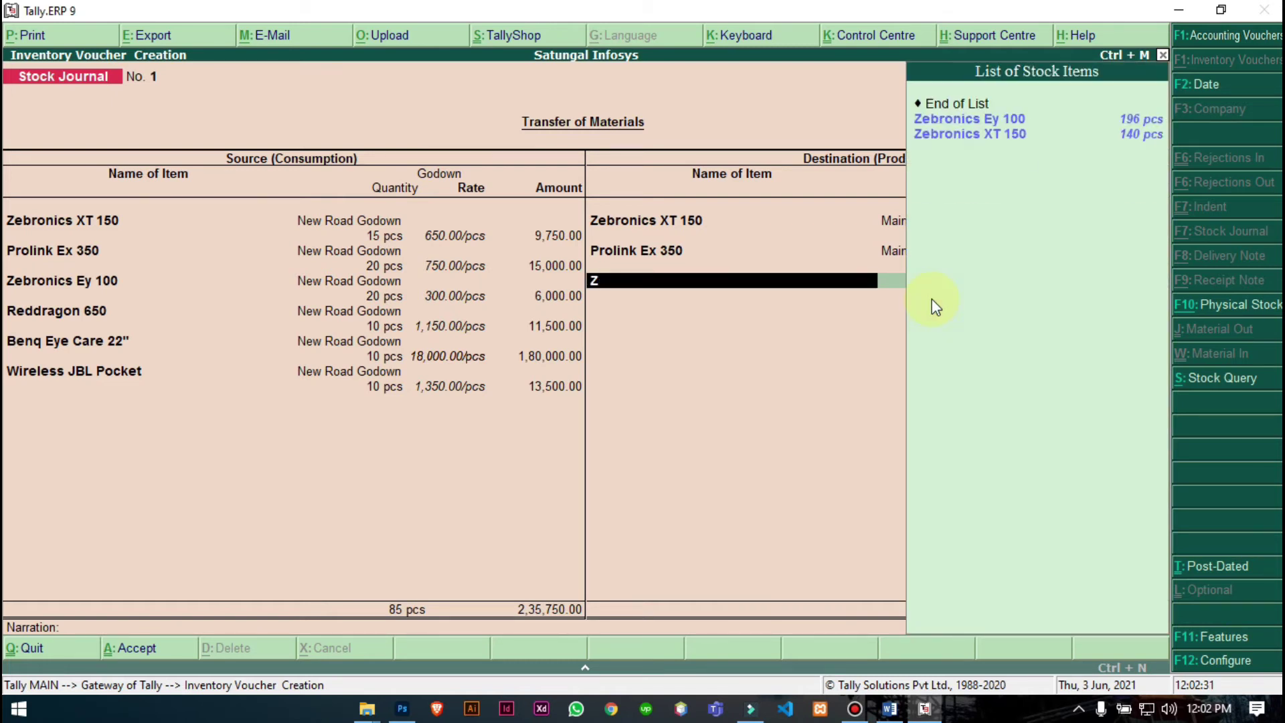
text(eb)
key(Return)
key(Return)
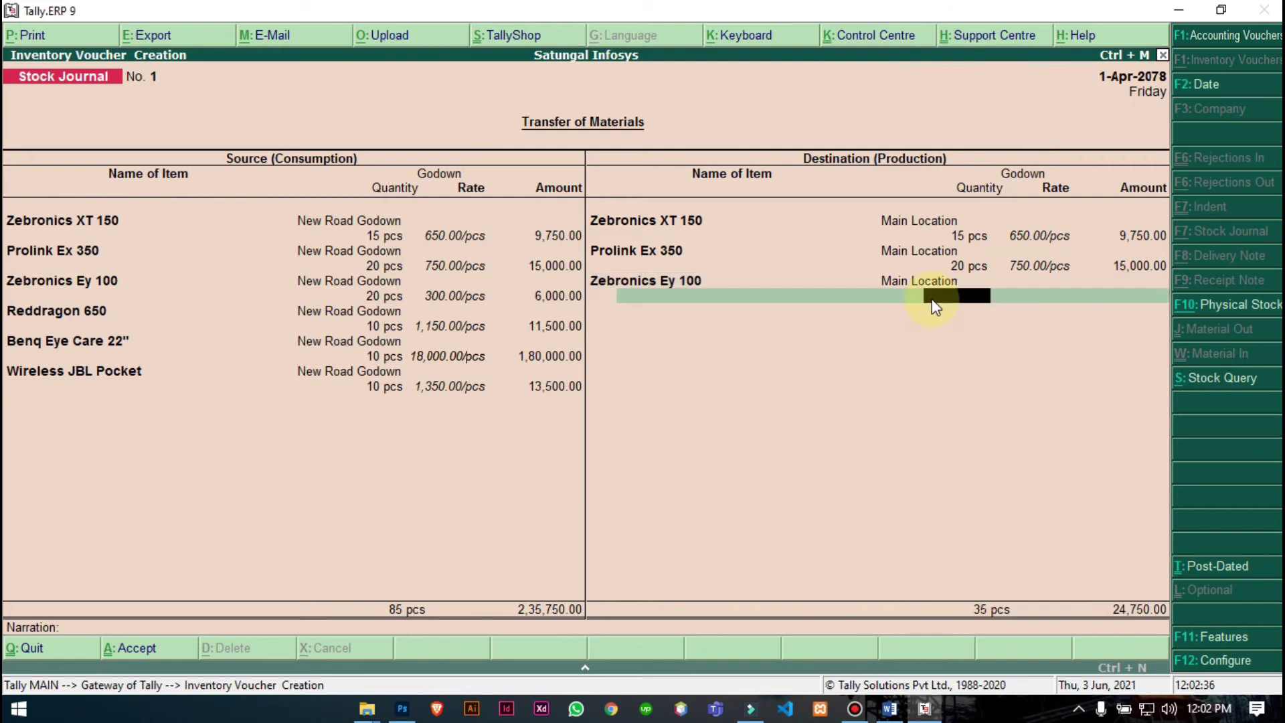
text(20)
key(Return)
key(Return)
key(Return)
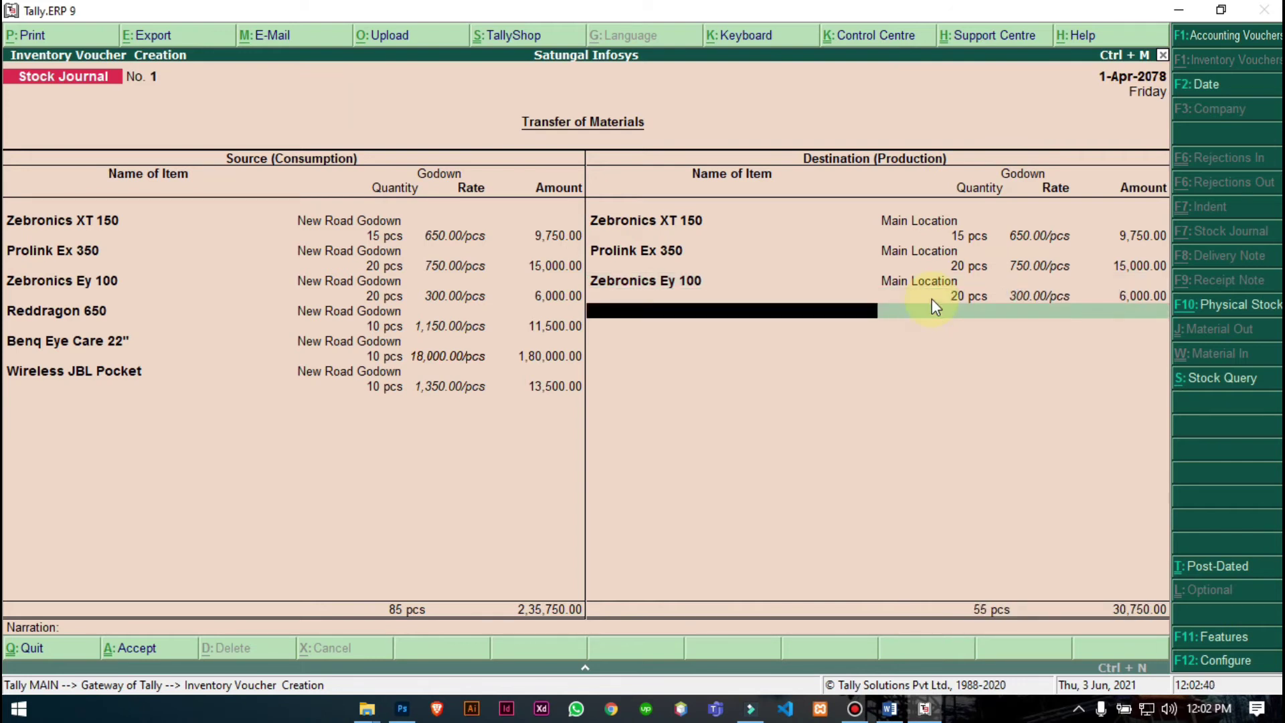
Add destination item Reddragon 650 in Main Location with 10 pcs at rate 1,150.
text(Redd)
key(Return)
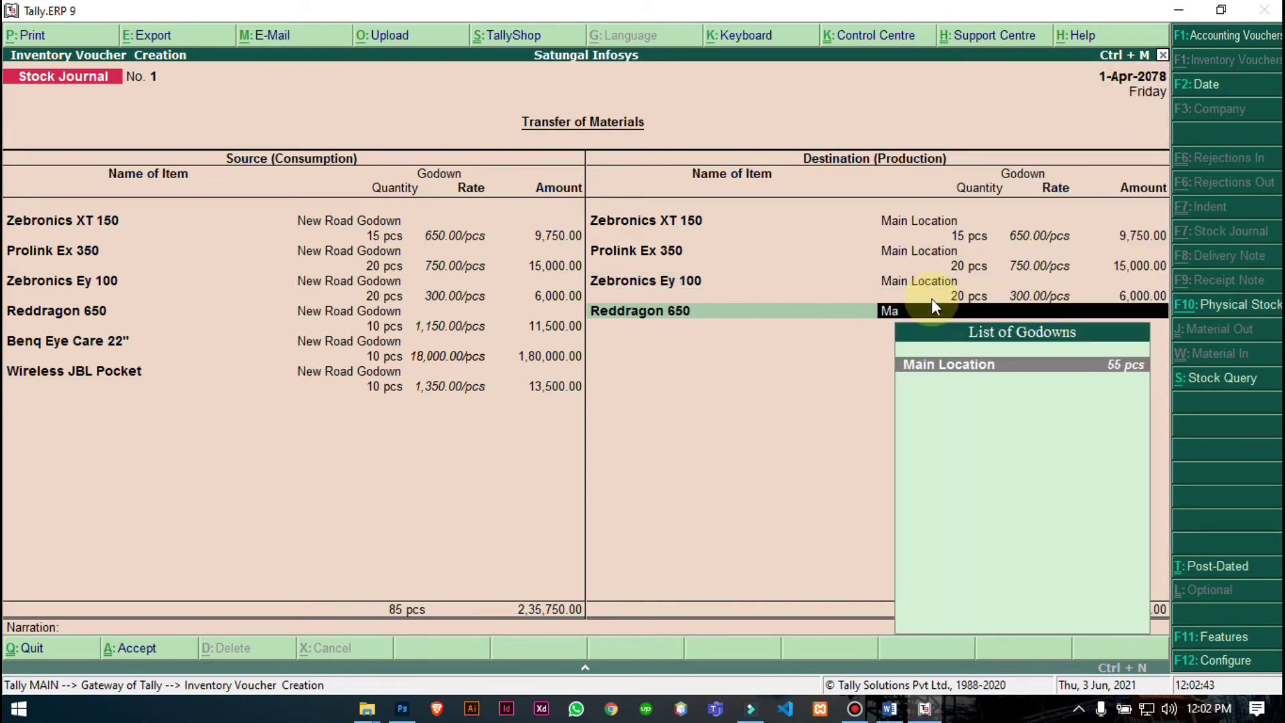
key(Return)
text(10)
key(Return)
key(Return)
key(Return)
Add destination item Benq Eye Care 22" in Main Location with 10 pcs, accepting the rate of 17,820.
text(Ben)
key(Return)
key(Return)
text(10)
key(Return)
key(Return)
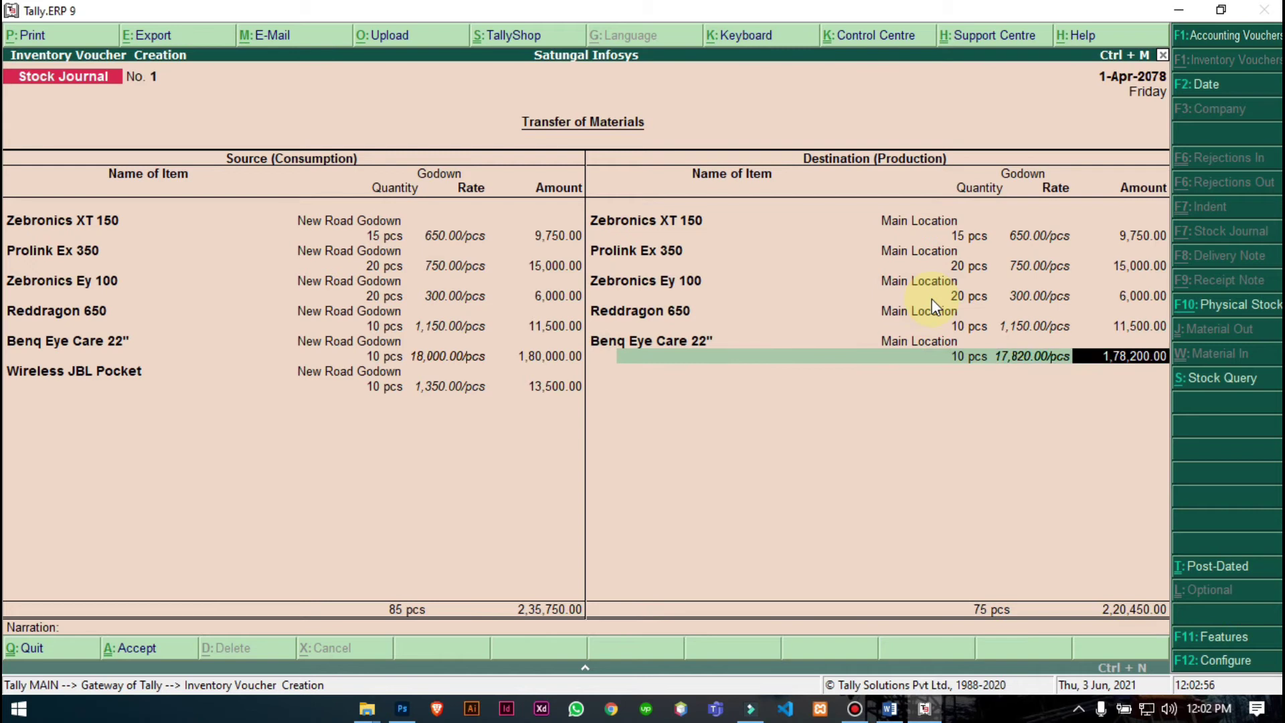
key(Return)
Add destination item Wireless JBL Pocket in Main Location with 10 pcs at rate 1,350, and end the destination list.
text(Wireless JBL Pocket)
key(Return)
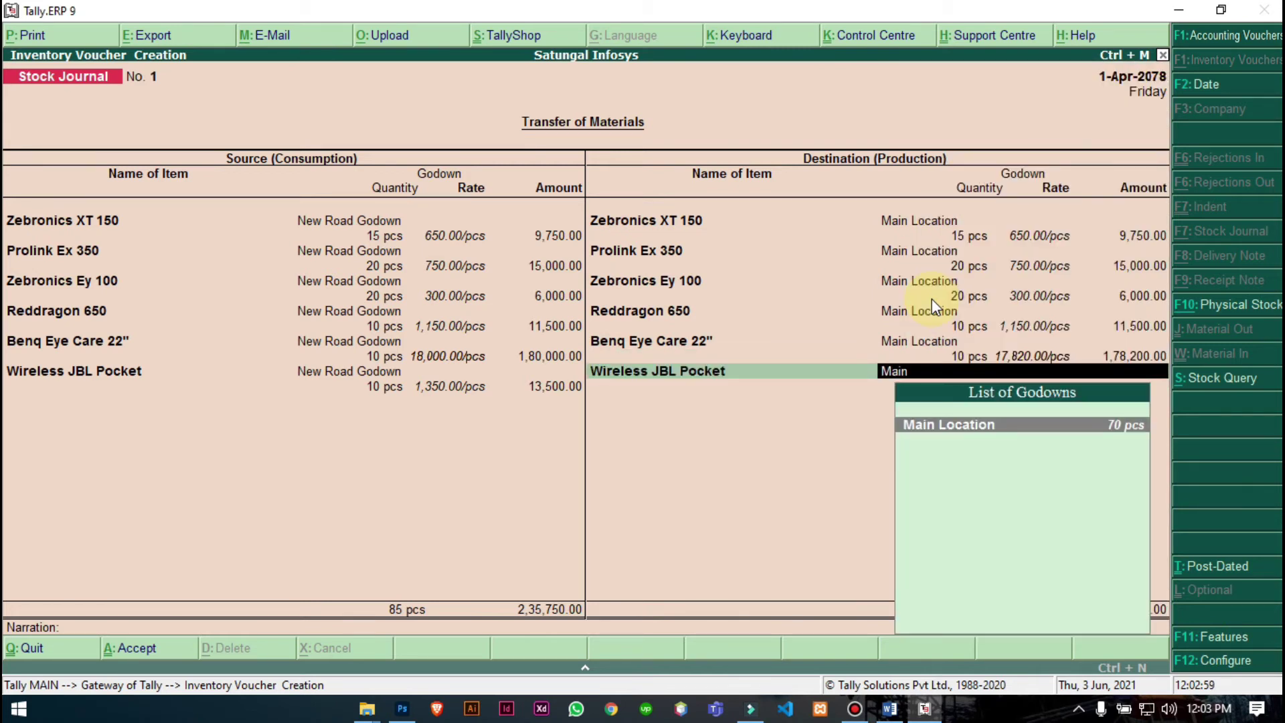
key(Return)
text(10 pcs)
key(Return)
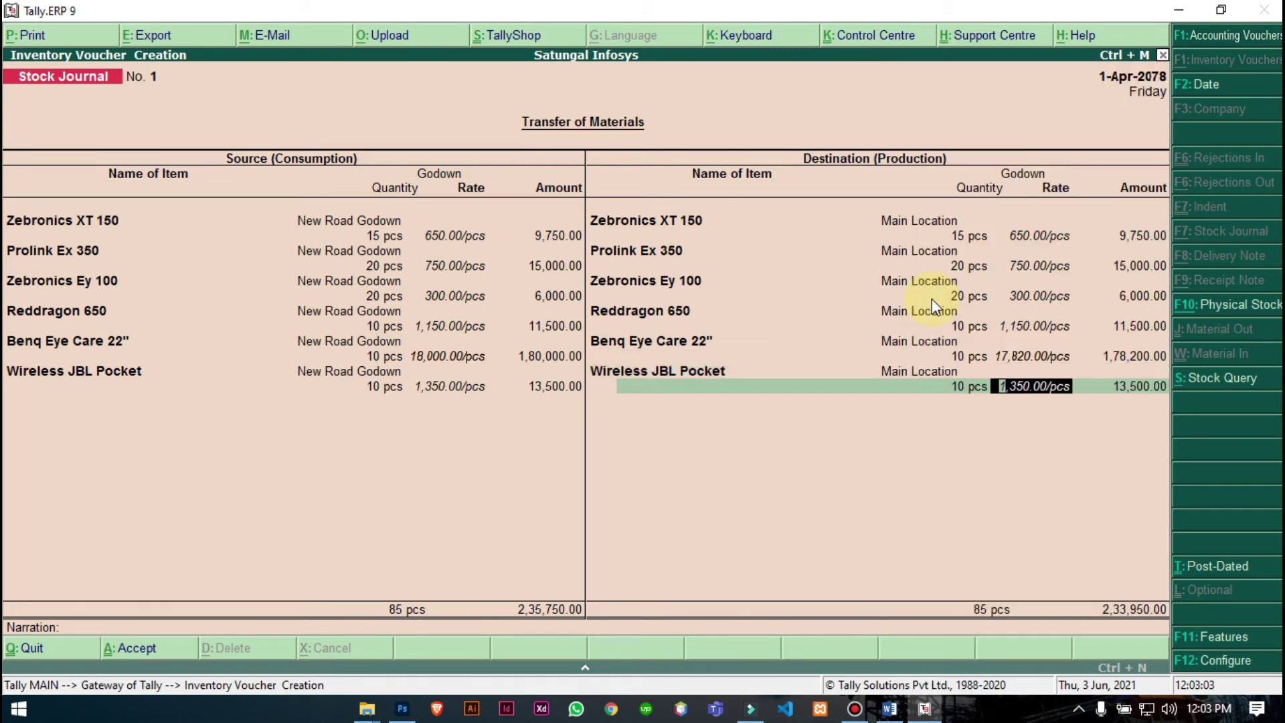
key(Return)
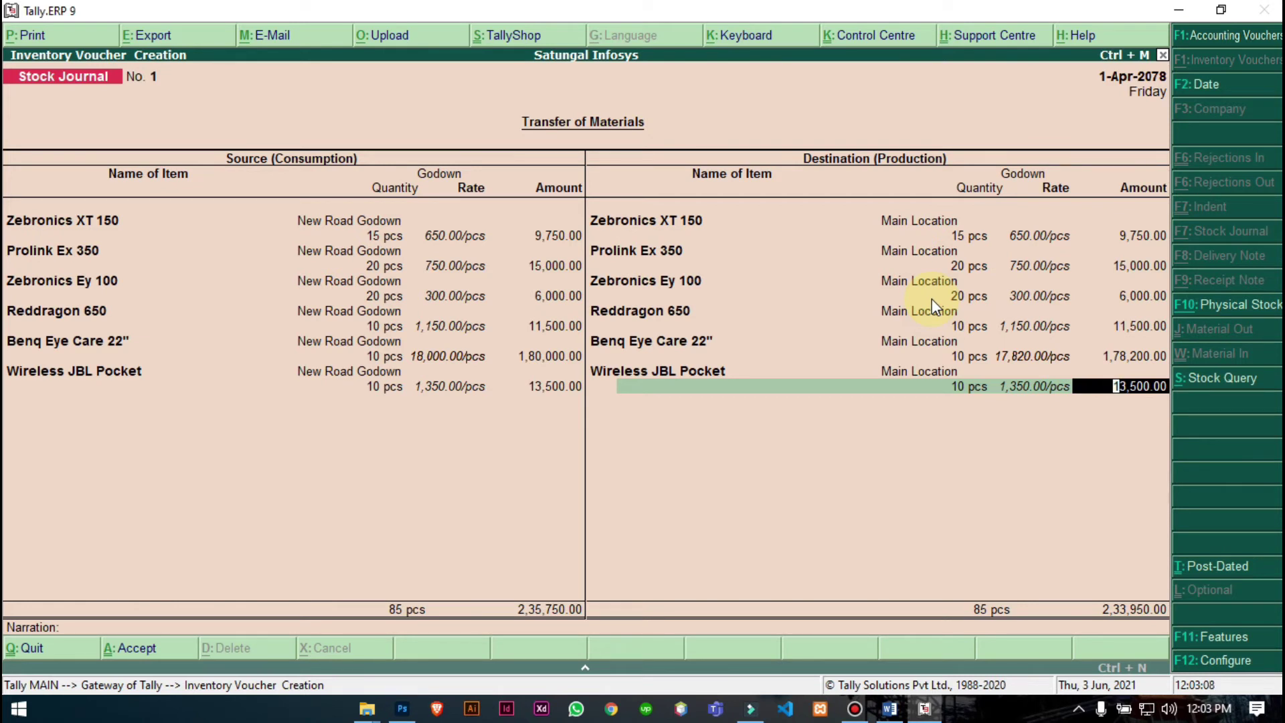
key(Return)
key(Return)
Enter the narration "bein items are transferred from new road godown to head office." and save the stock journal.
text(bein item)
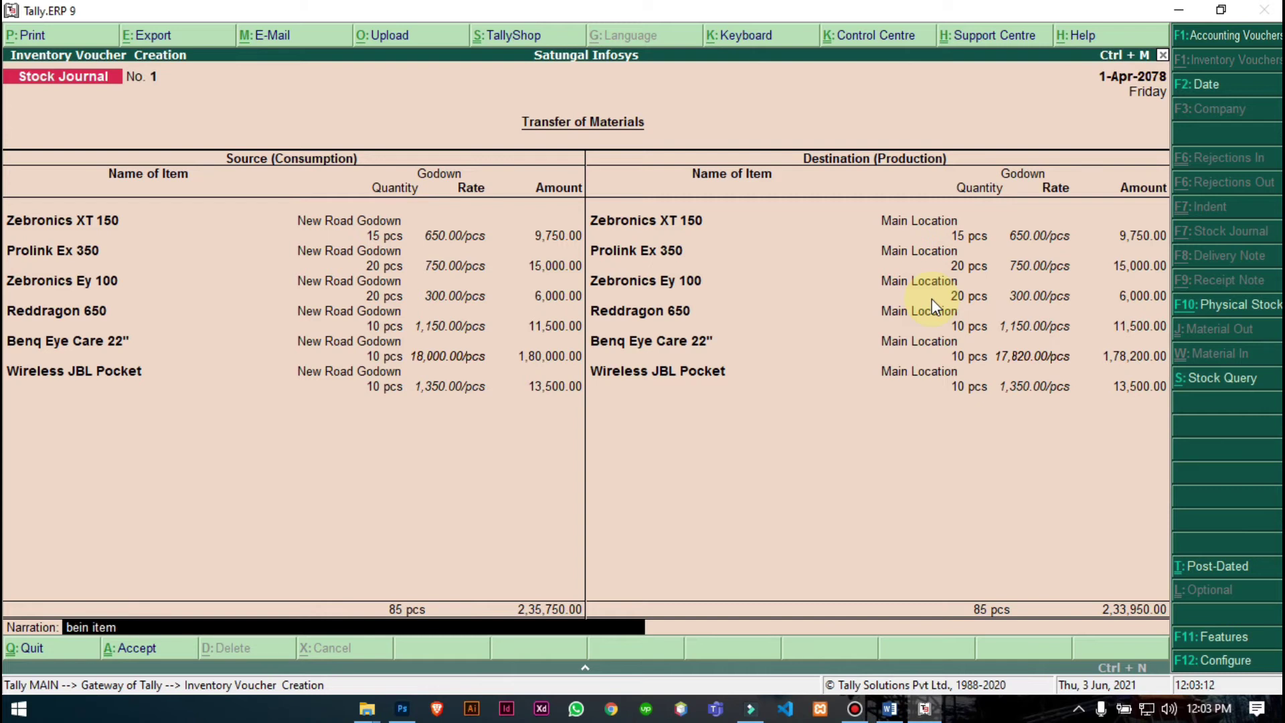
text(s are transferred from new roa)
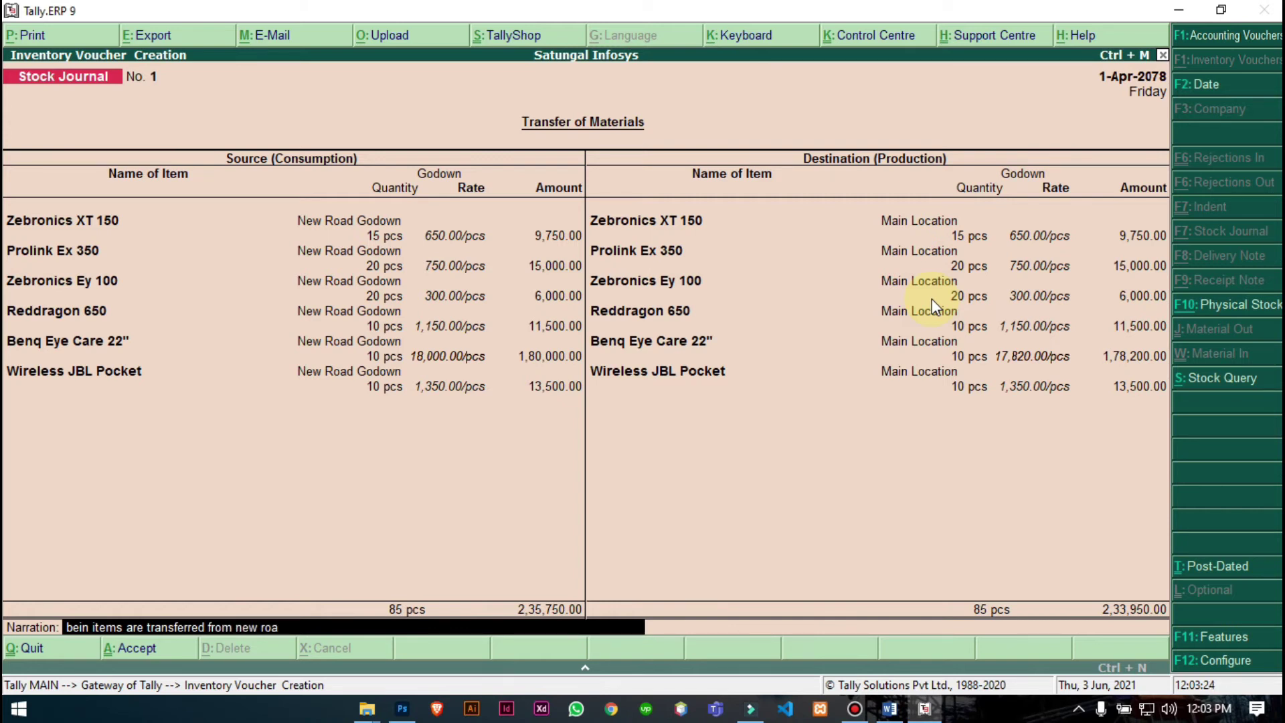
text(d godown to head office.)
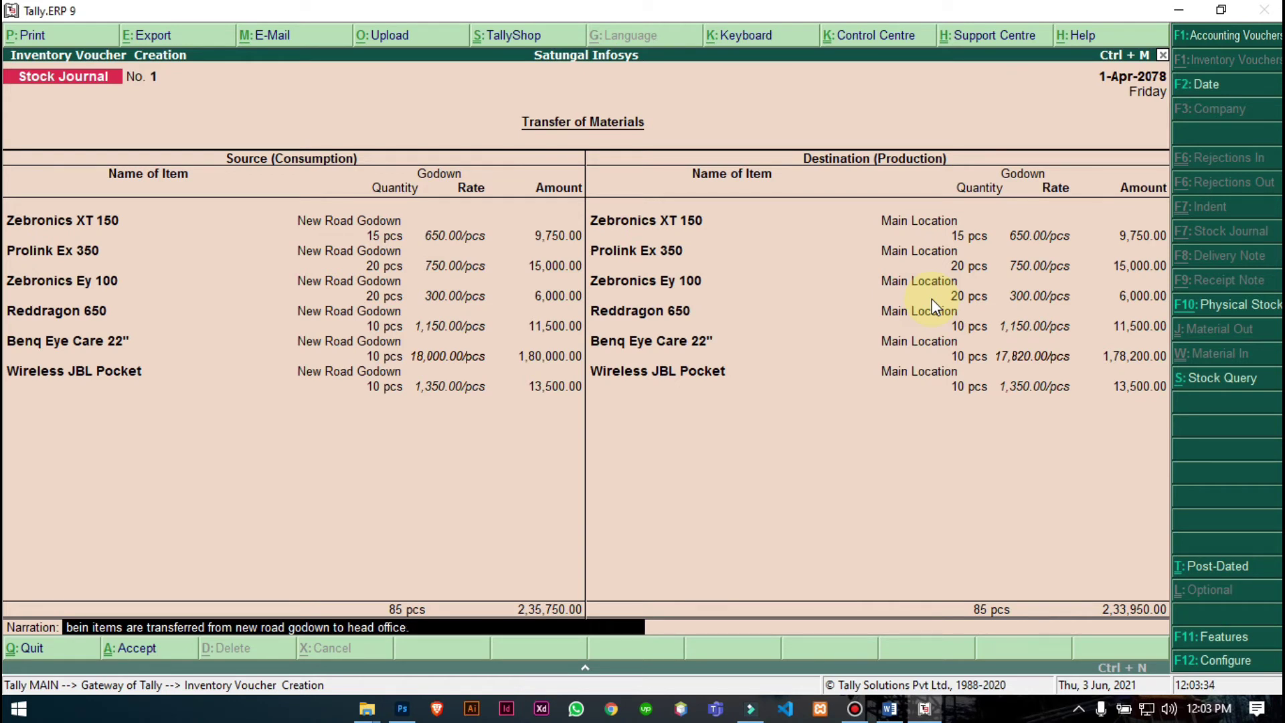
key(Return)
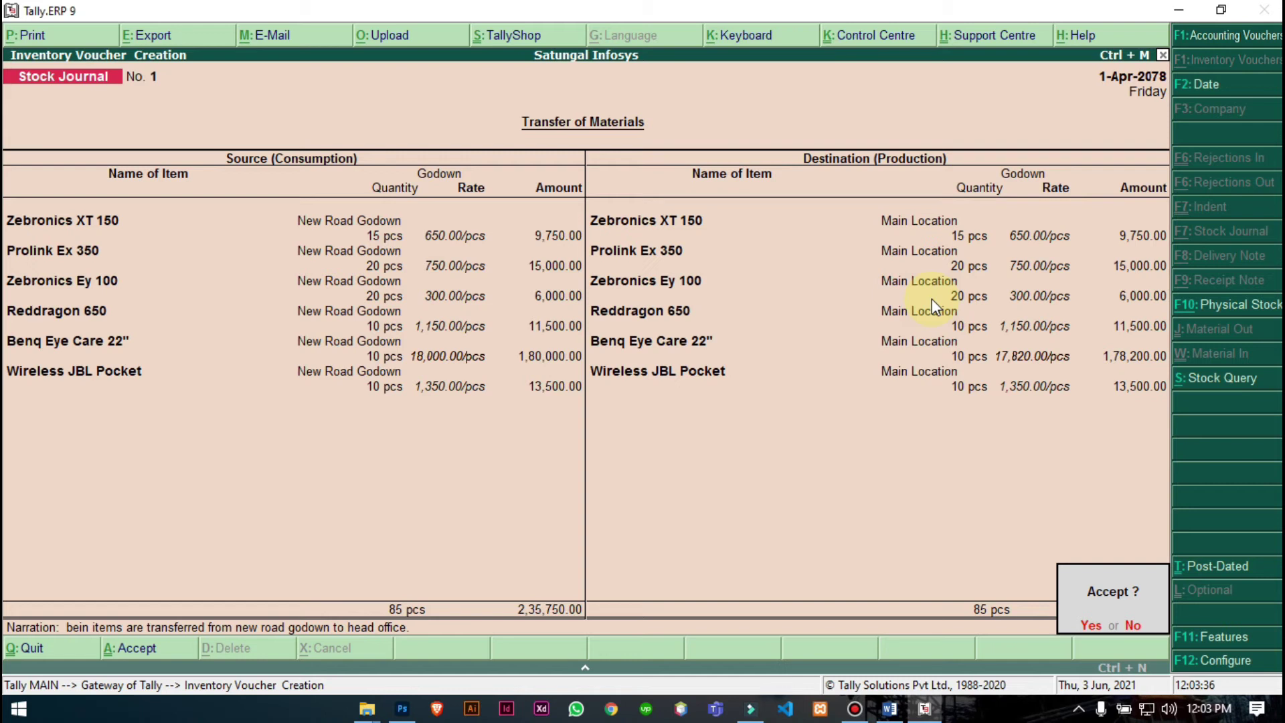
key(Return)
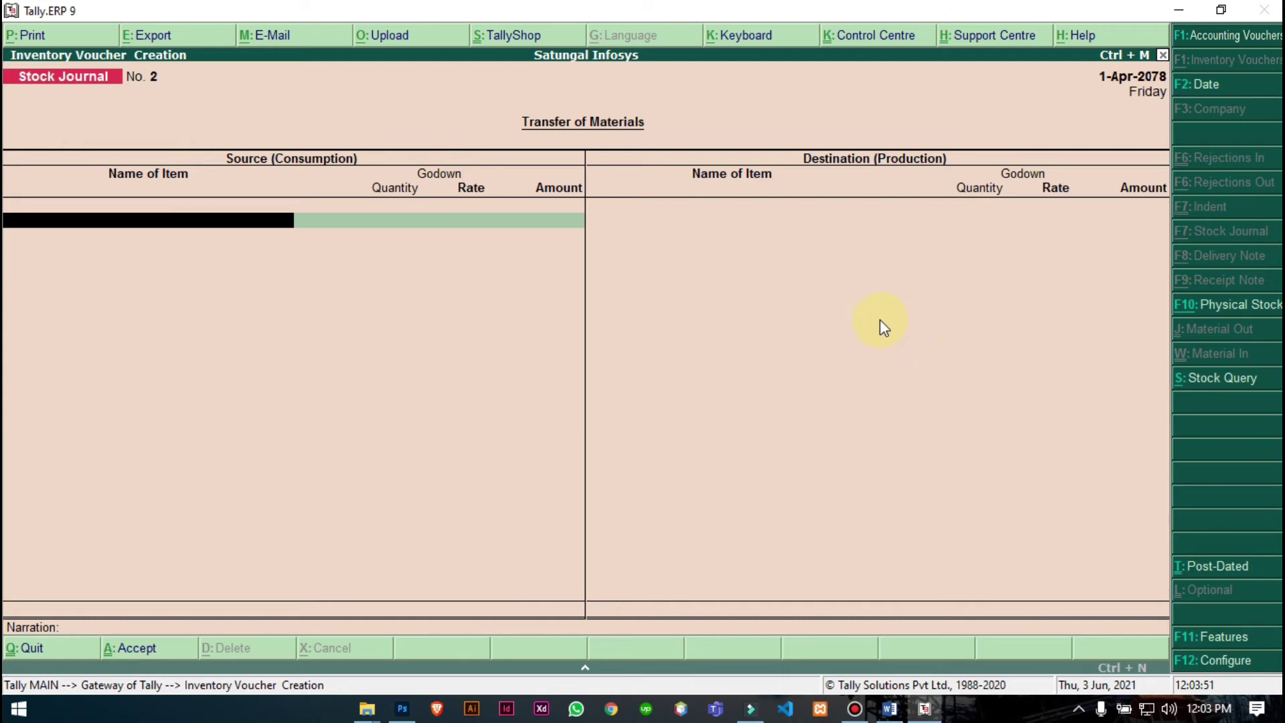
Leave voucher creation and display a godown summary from the inventory statements to review the transferred stock.
key(Escape)
key(y)
key(Down)
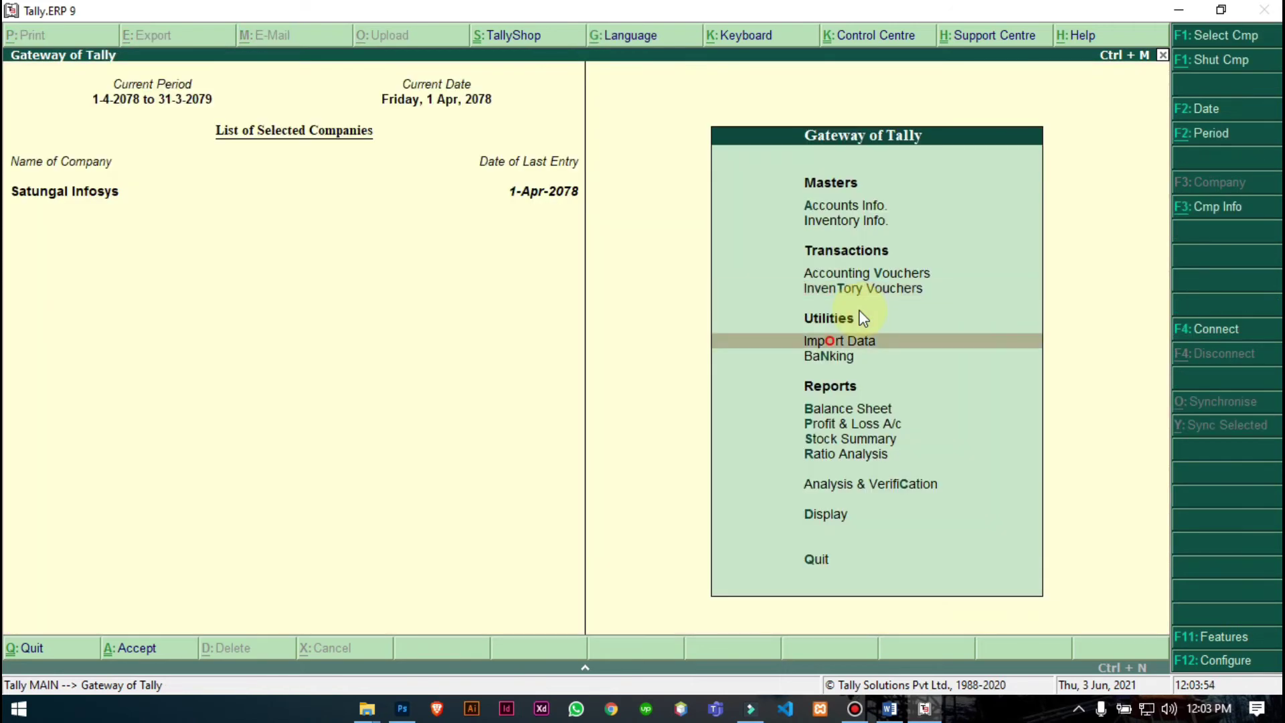
key(Down)
key(Down)
key(Down)
key(Down)
key(Down)
key(Down)
key(Down)
key(Return)
key(Down)
key(Down)
key(Down)
key(Down)
key(Down)
key(Return)
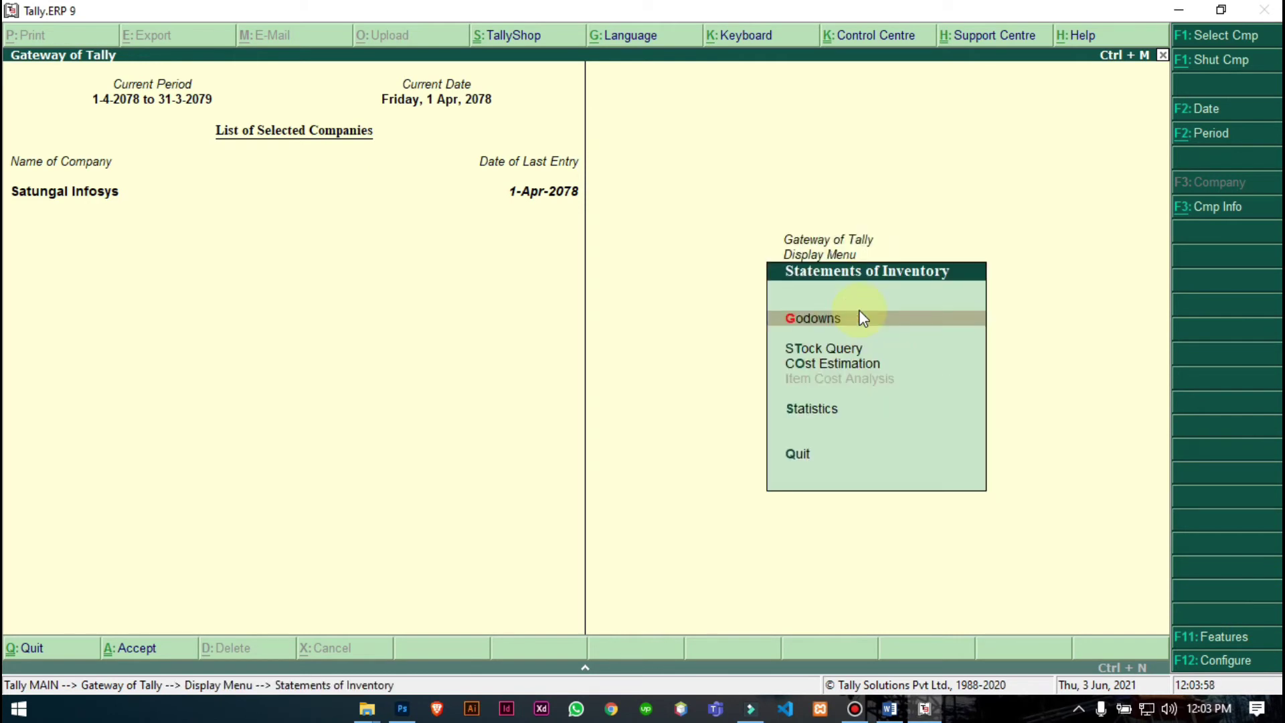
key(Return)
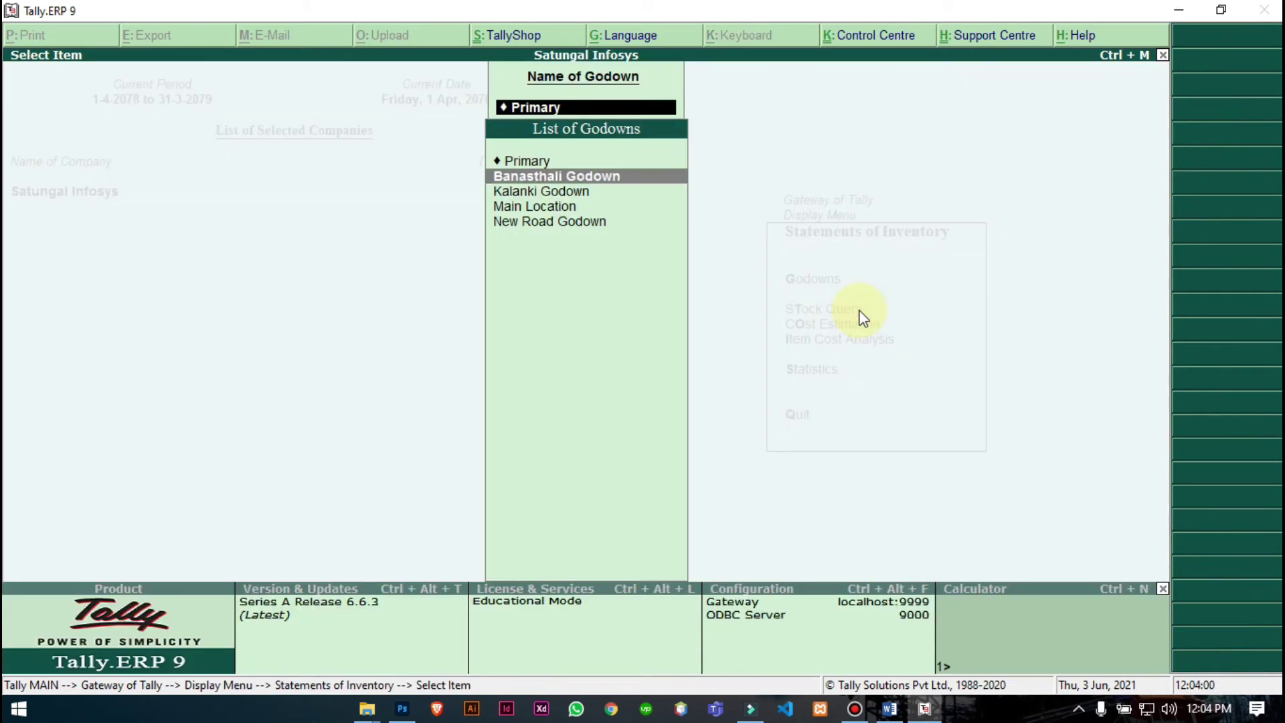
key(Down)
key(Down)
key(Down)
key(Return)
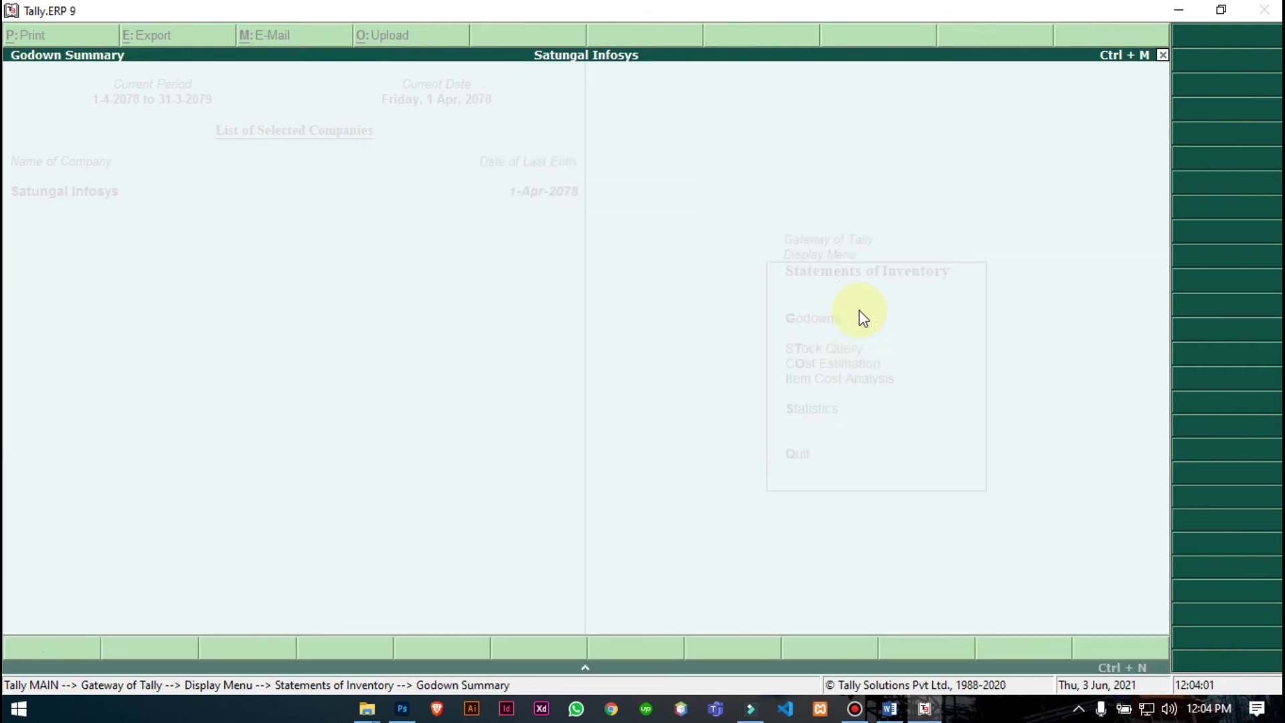
Consult transaction 3 in the Word task list, highlighting Kalanki Godown and Samrat Informatics.
click(1206, 34)
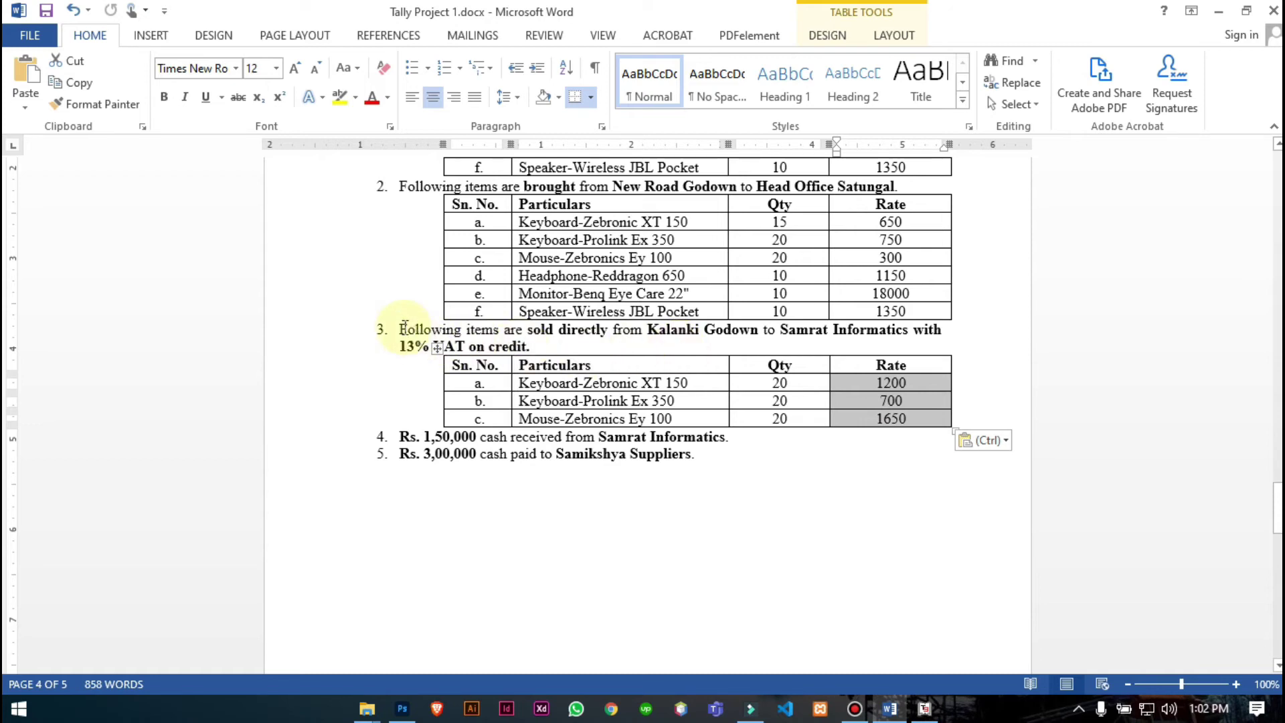
click(651, 332)
drag(716, 333, 763, 333)
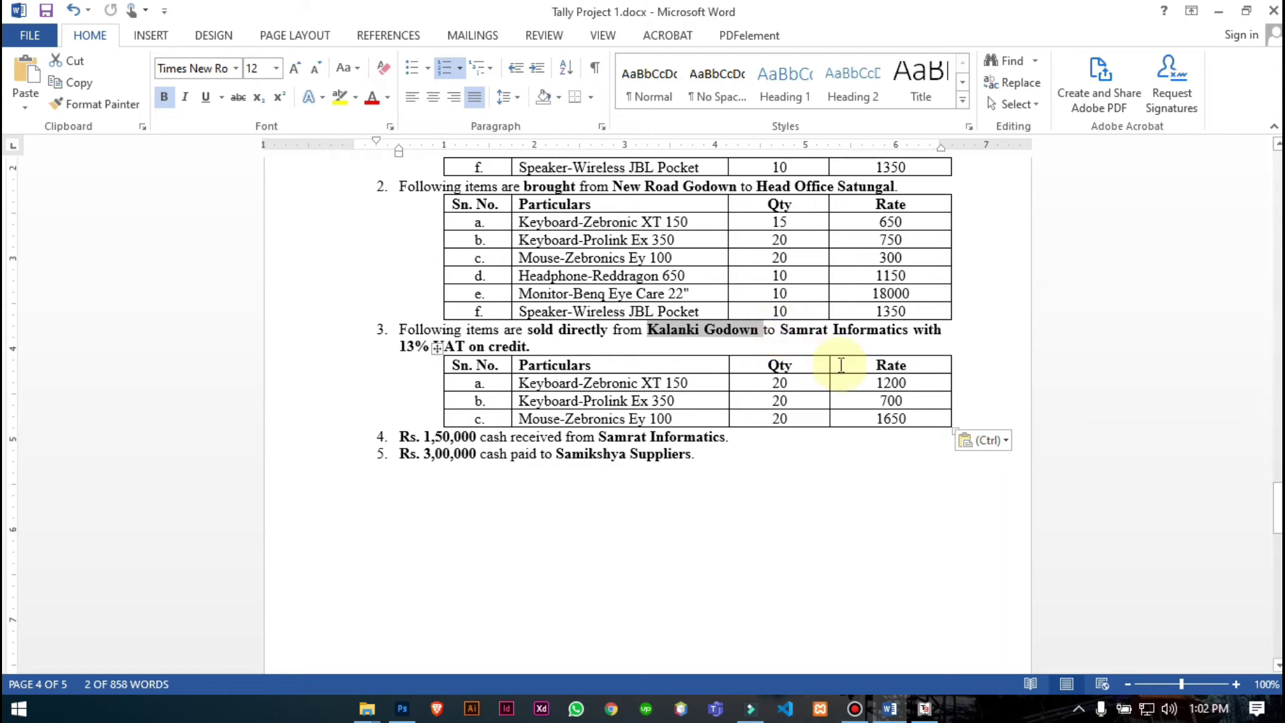
drag(780, 333, 884, 332)
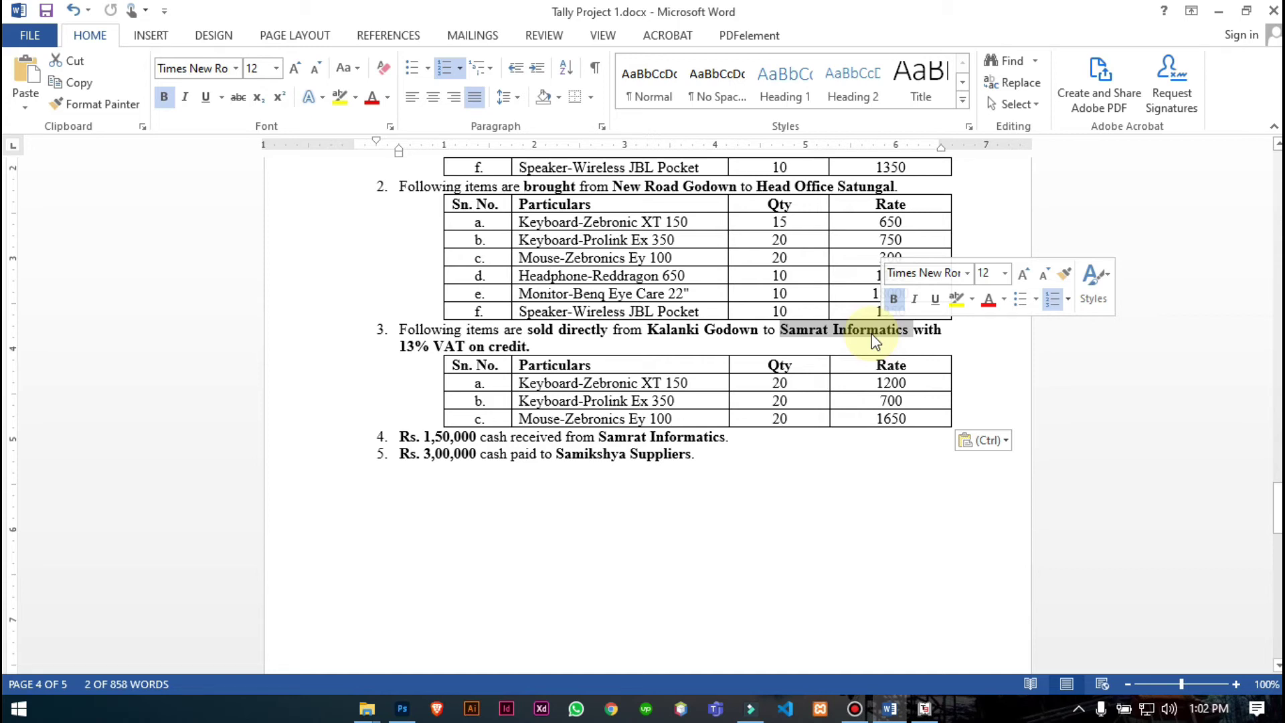
Switch back to Tally and check the existing ledgers for names matching "Sam", without opening any.
click(925, 708)
key(Return)
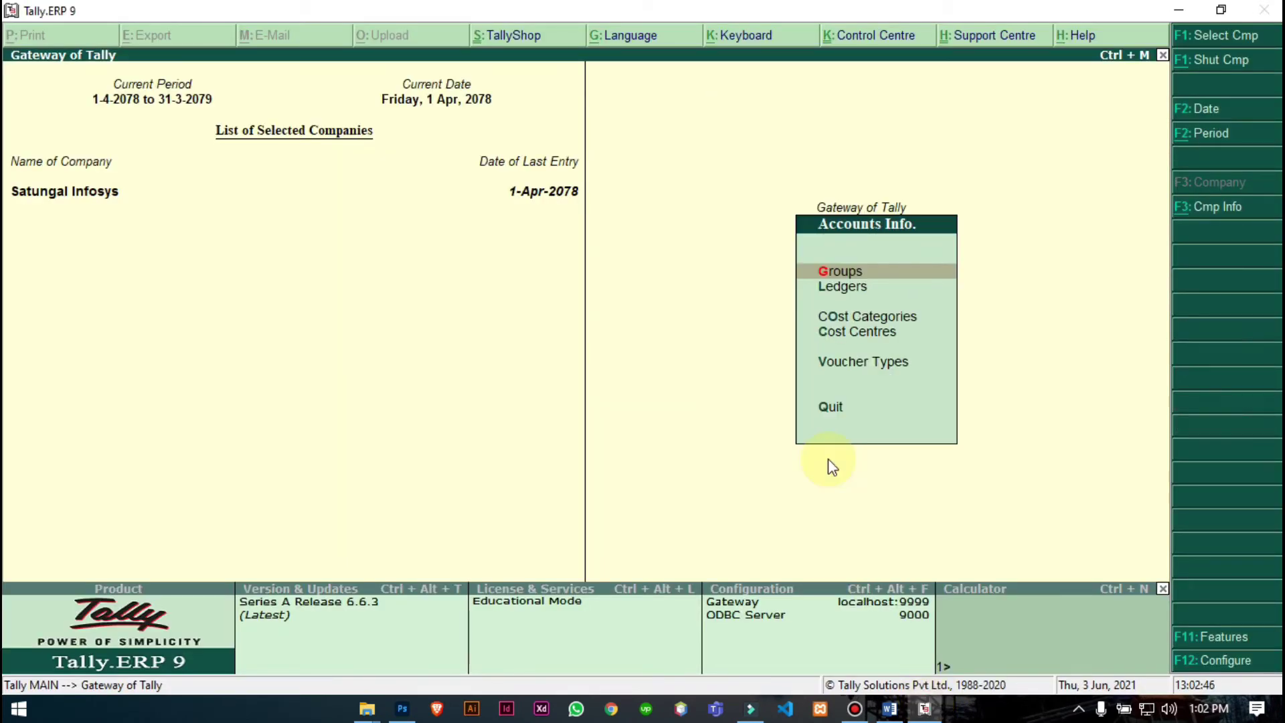
key(Down)
key(Return)
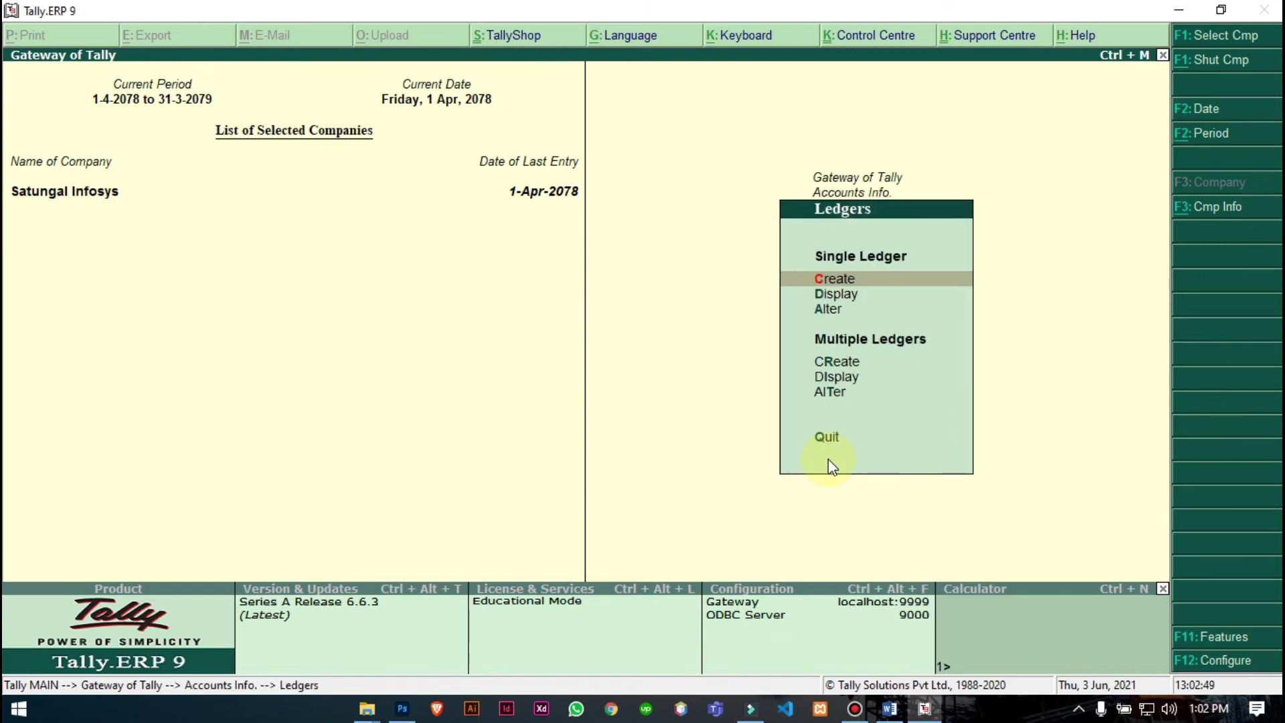
key(Down)
key(Return)
text(Sam)
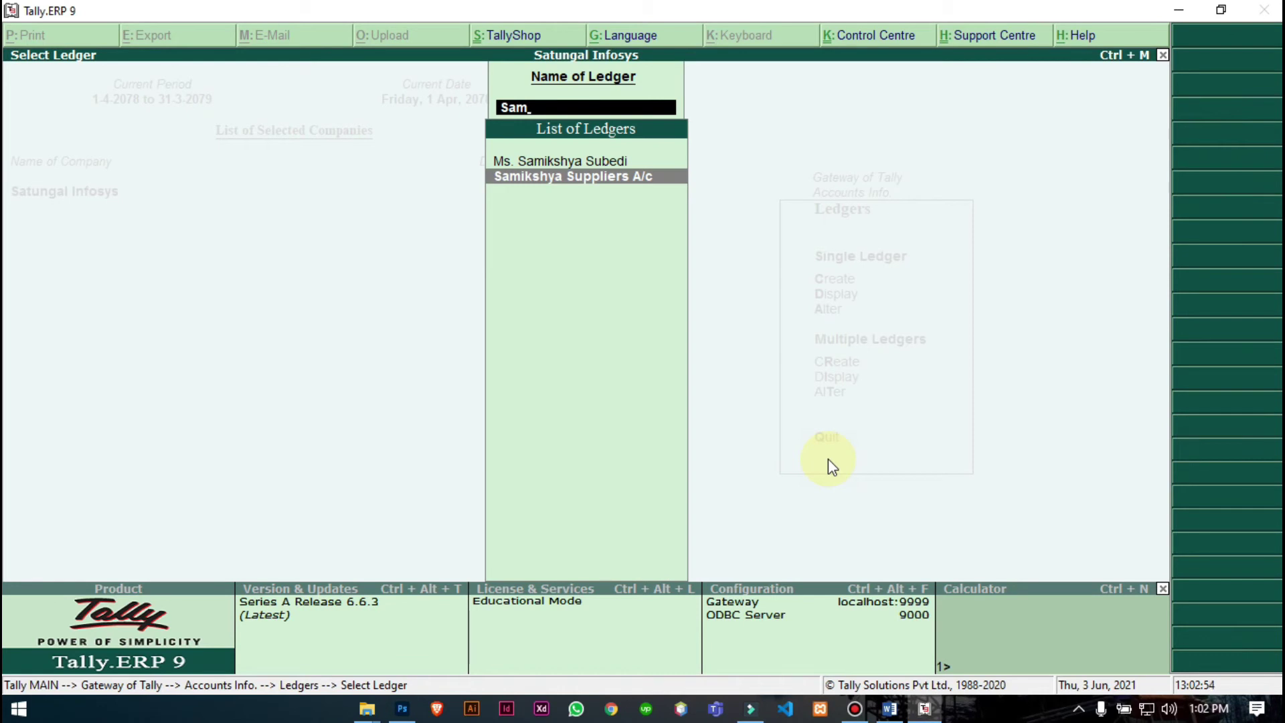
key(BackSpace)
key(BackSpace)
key(BackSpace)
key(Escape)
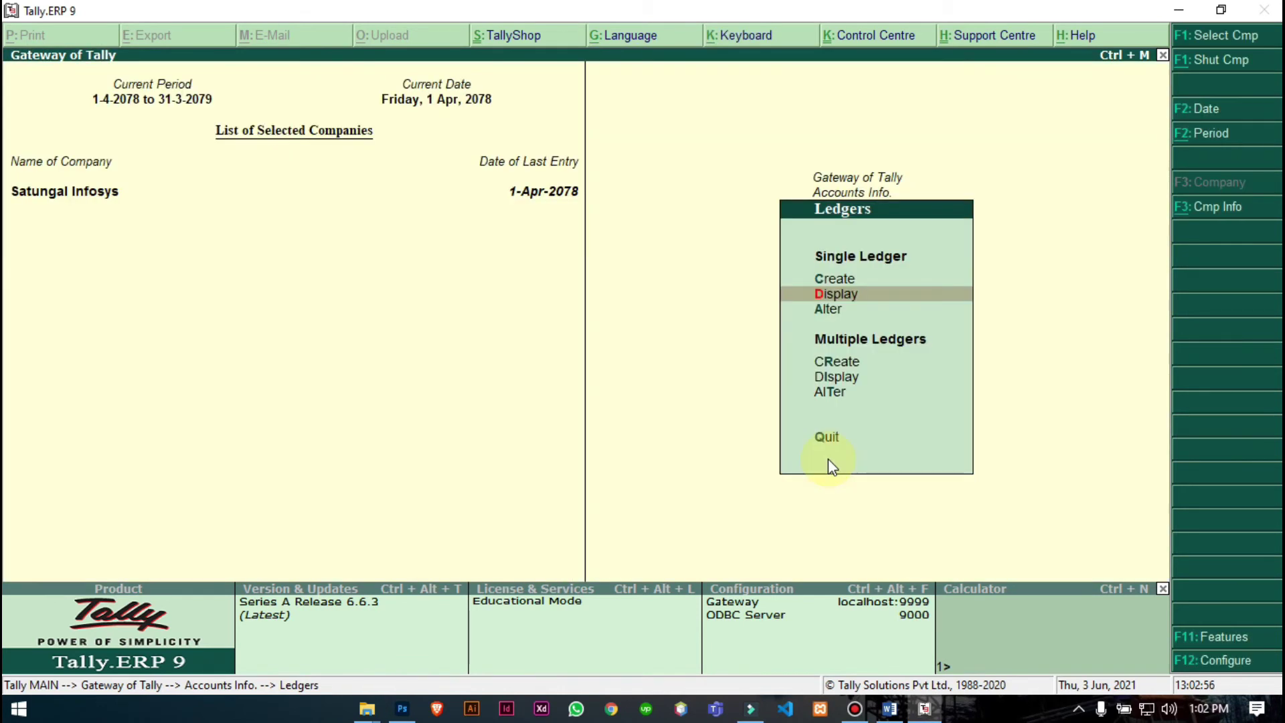
Create the ledger Samrat Informatics under Sundry Debtors with bill-by-bill balances kept on, save it, and leave ledger creation.
key(Up)
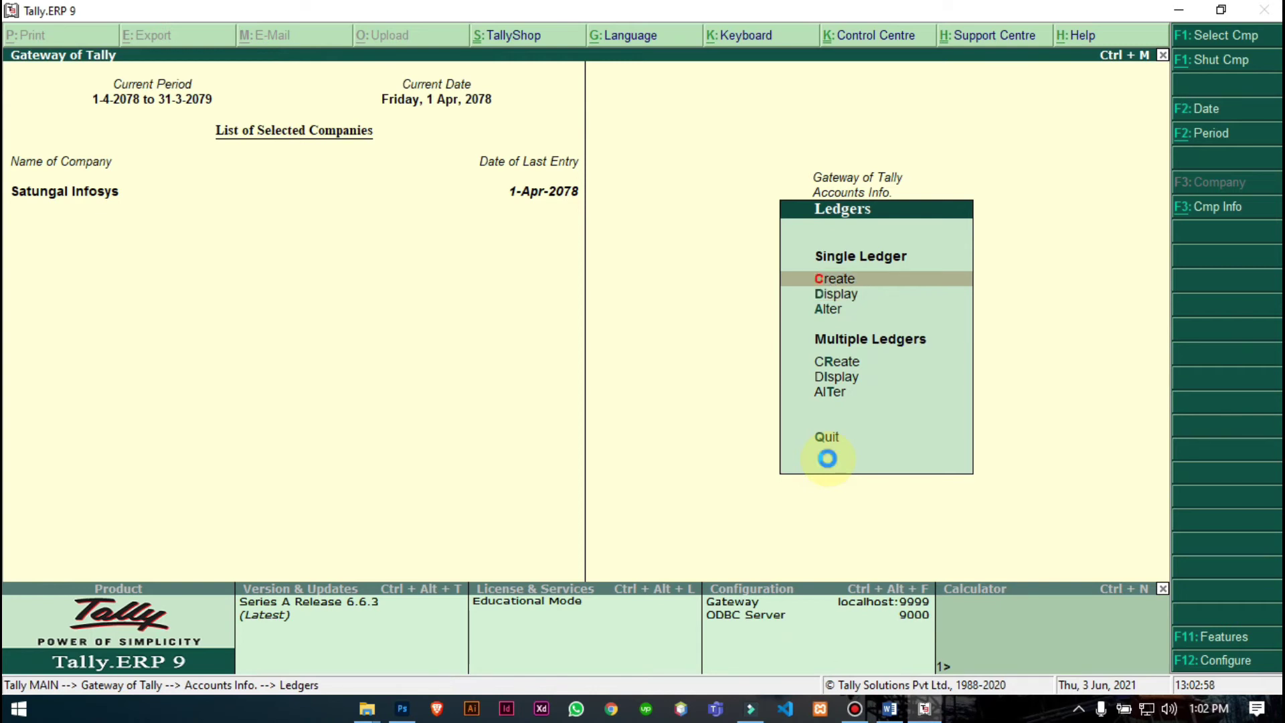
key(Return)
text(Samra)
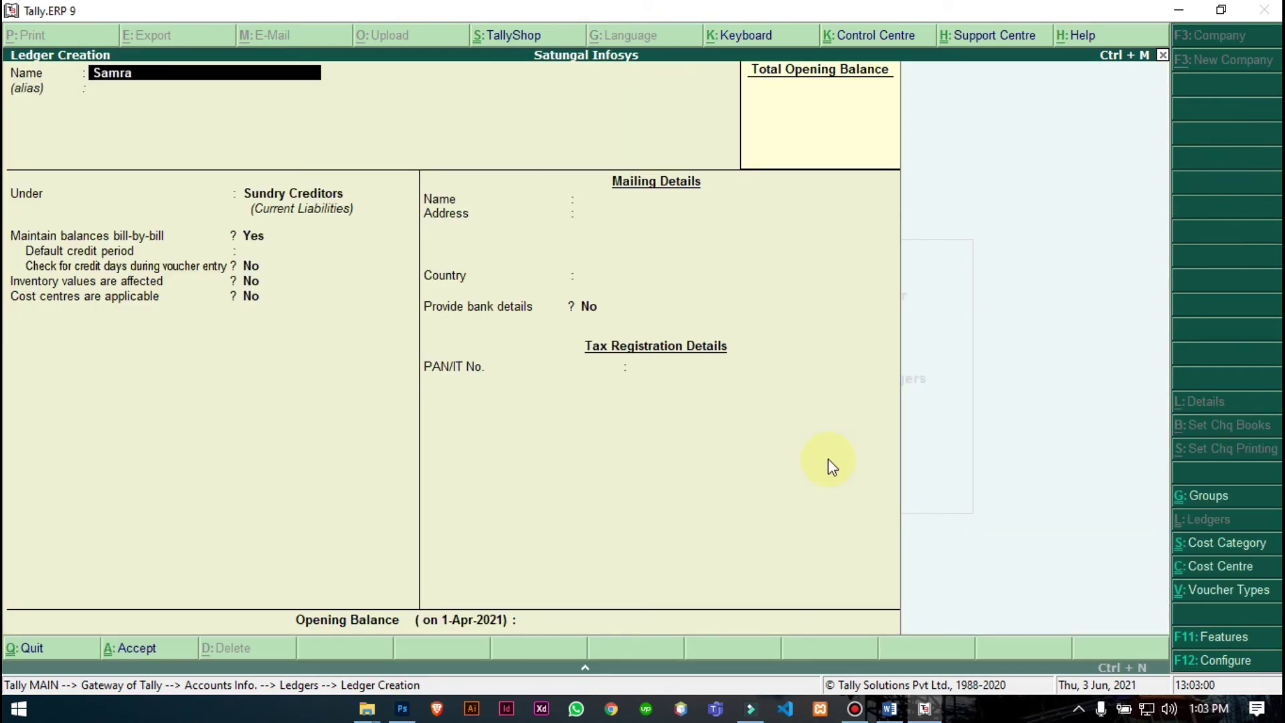
text(t Informatics)
key(Return)
key(Return)
text(Sun)
key(Down)
key(Return)
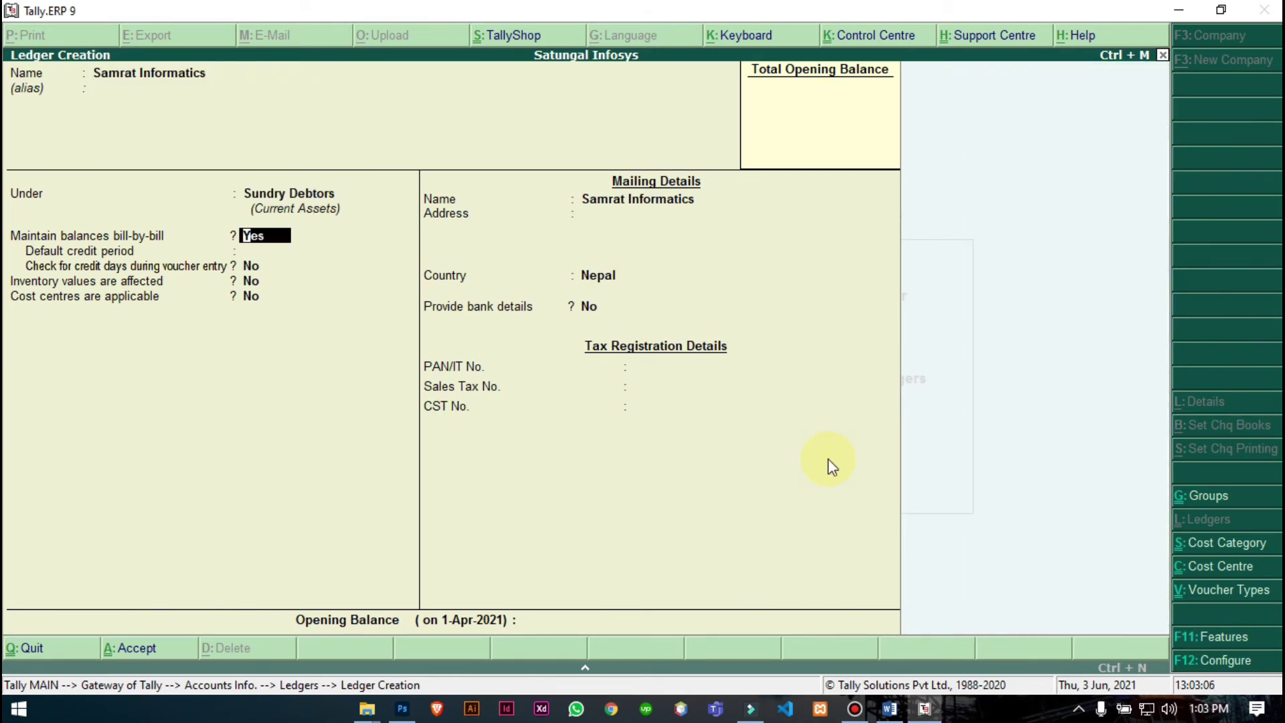
key(Return)
key(Return)
key(Return)
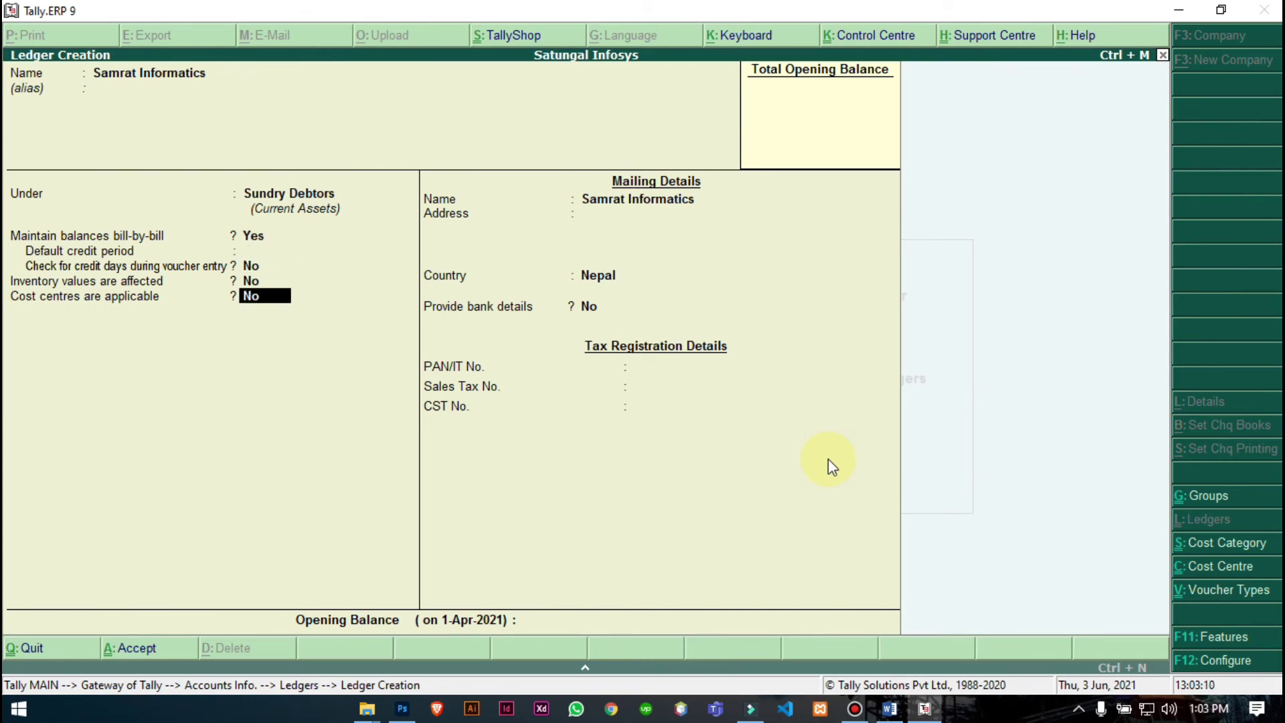
key(ctrl+a)
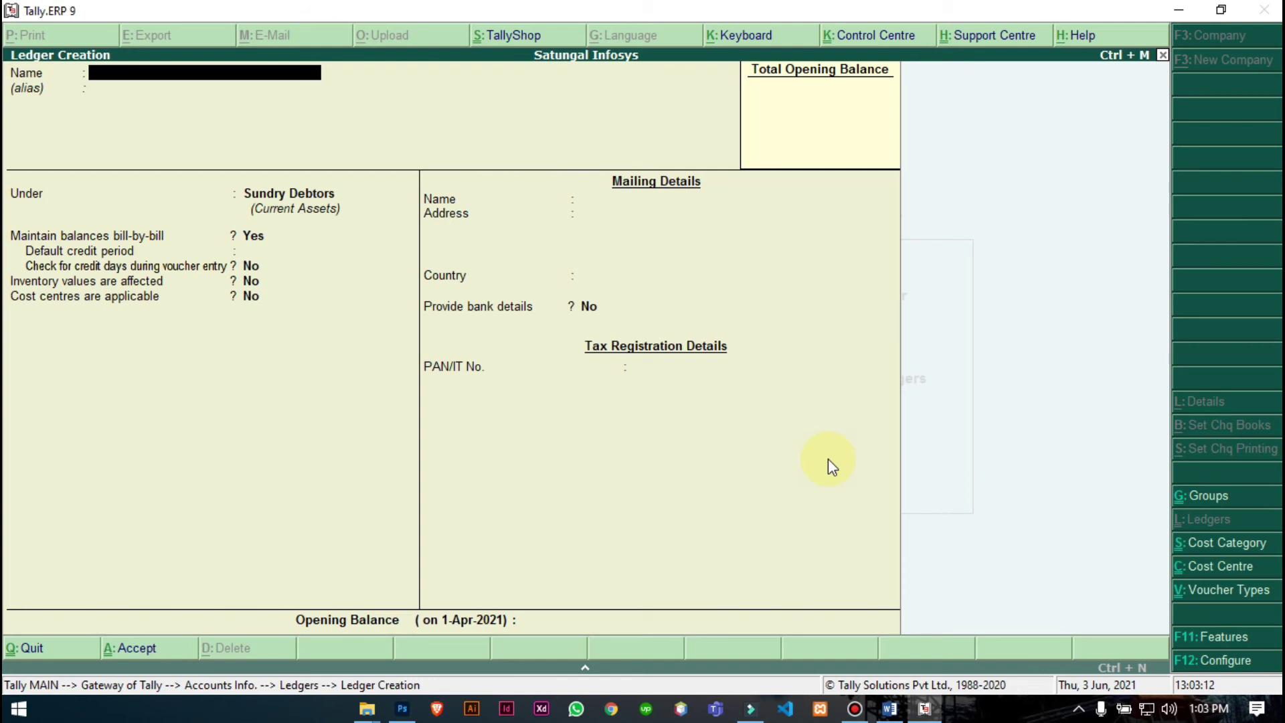
key(Escape)
key(y)
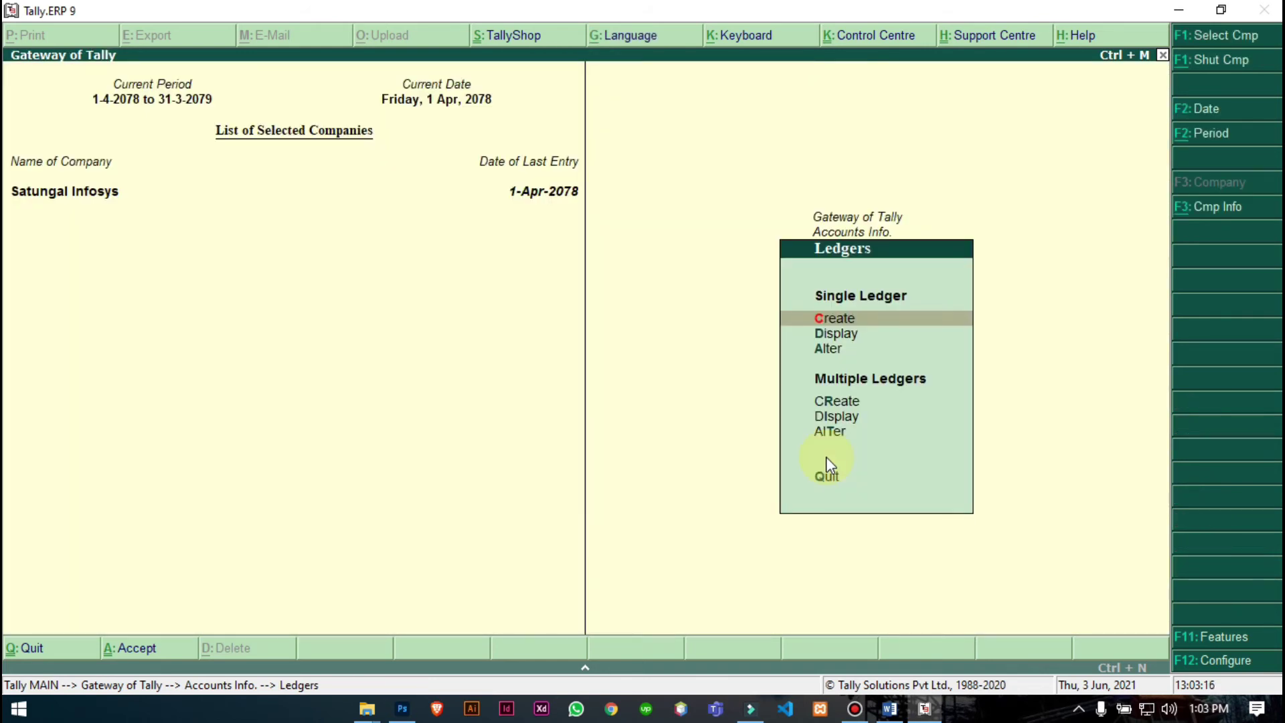
Return from the ledger menu to the Gateway of Tally and start a new sales voucher.
key(Escape)
key(Escape)
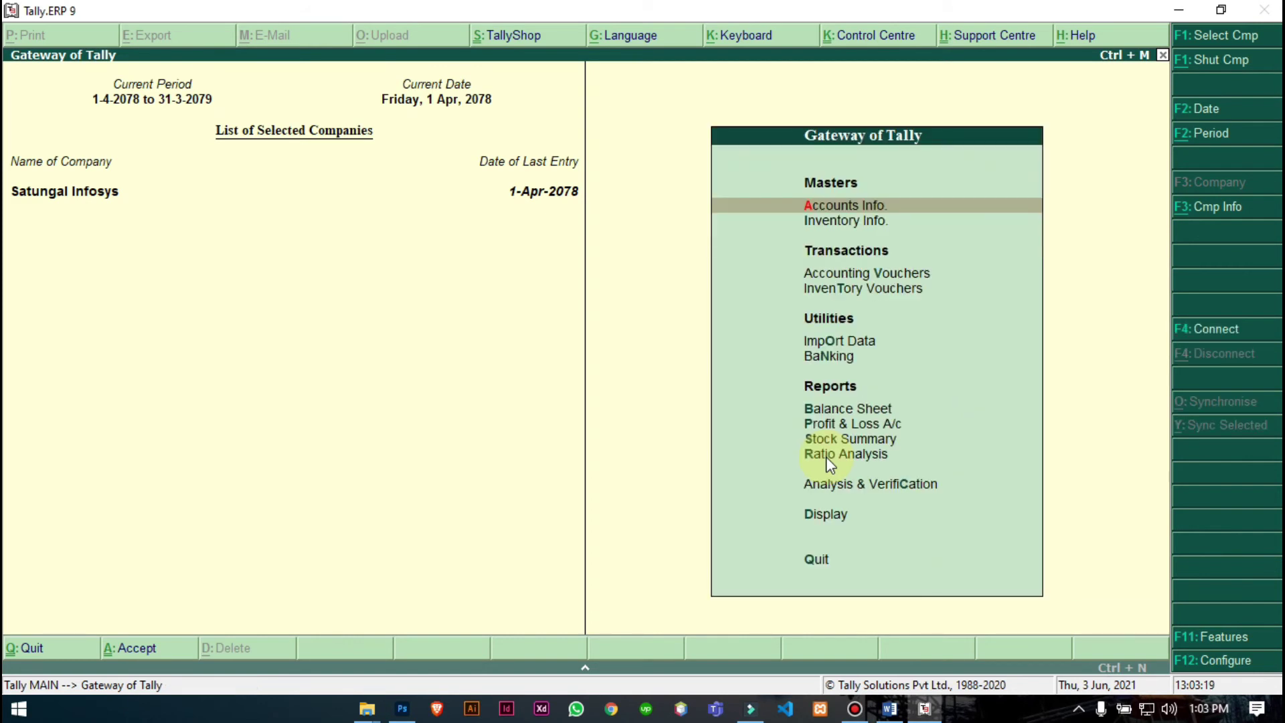
key(Down)
key(Down)
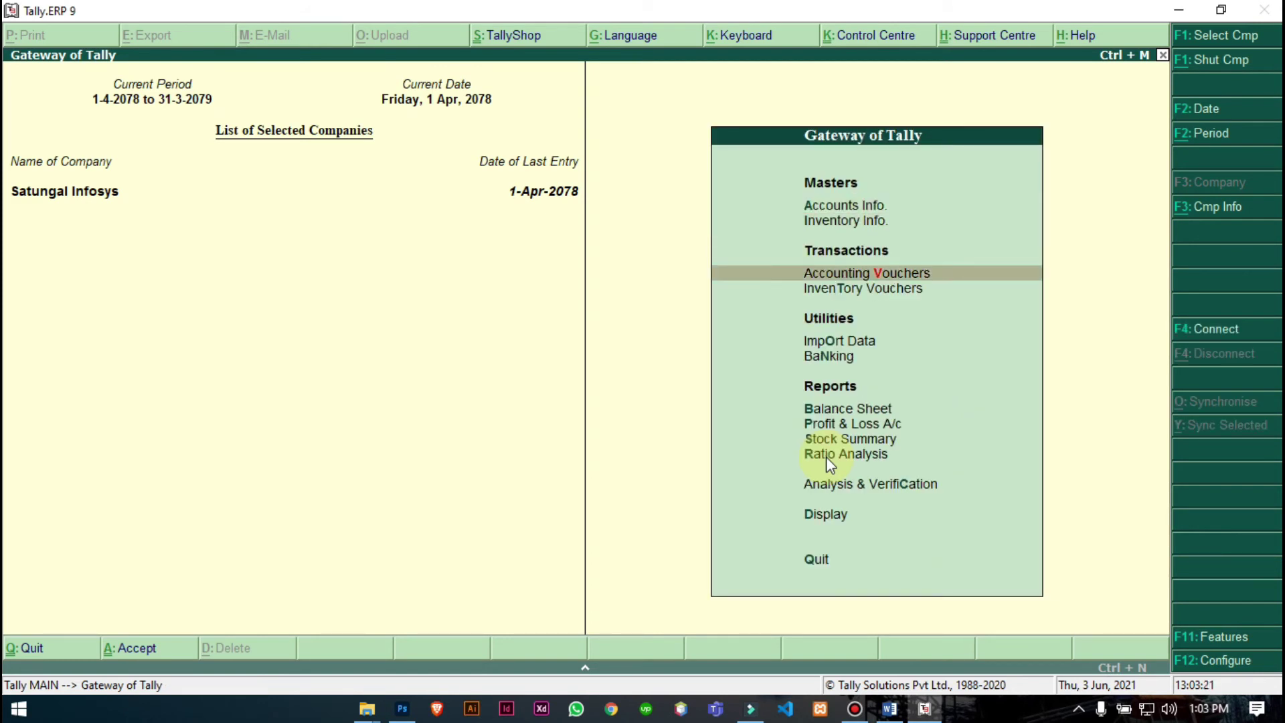
key(Return)
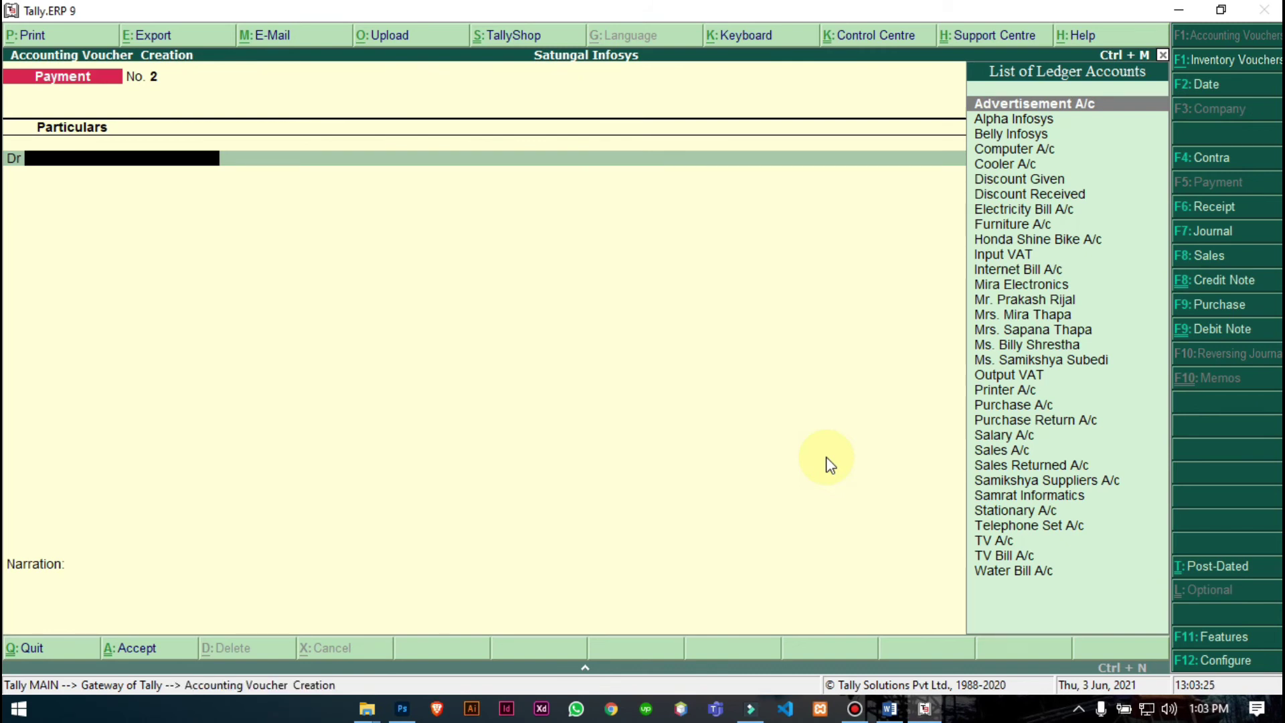
click(1229, 255)
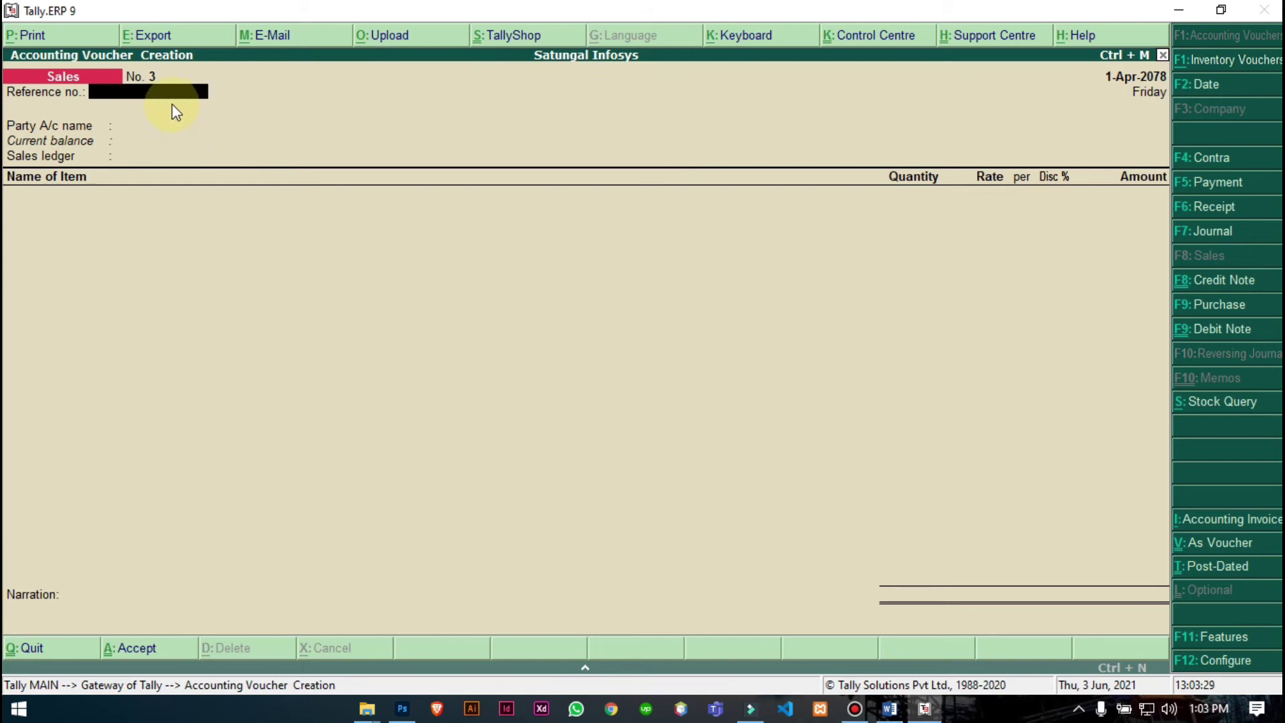
Enter reference number 7894545 in the sales voucher and choose Samrat Informatics as the party account.
text(7894545)
key(Return)
text(Sam)
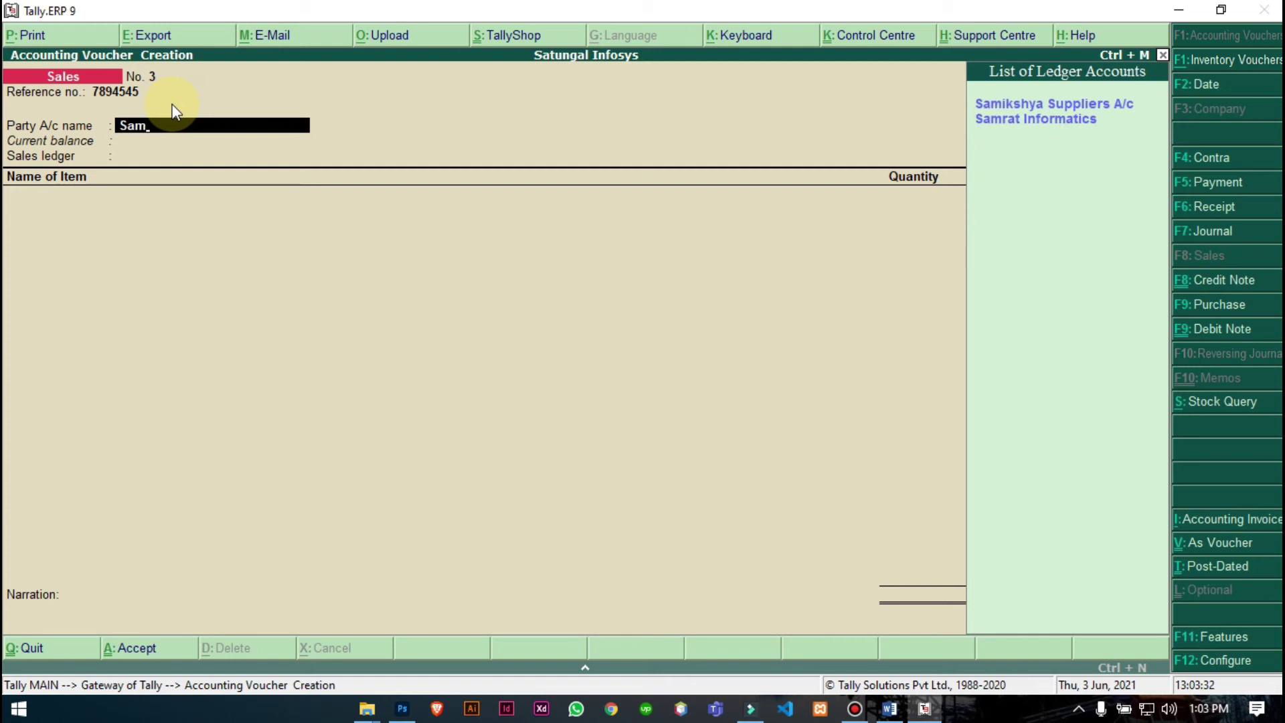
key(Down)
key(Return)
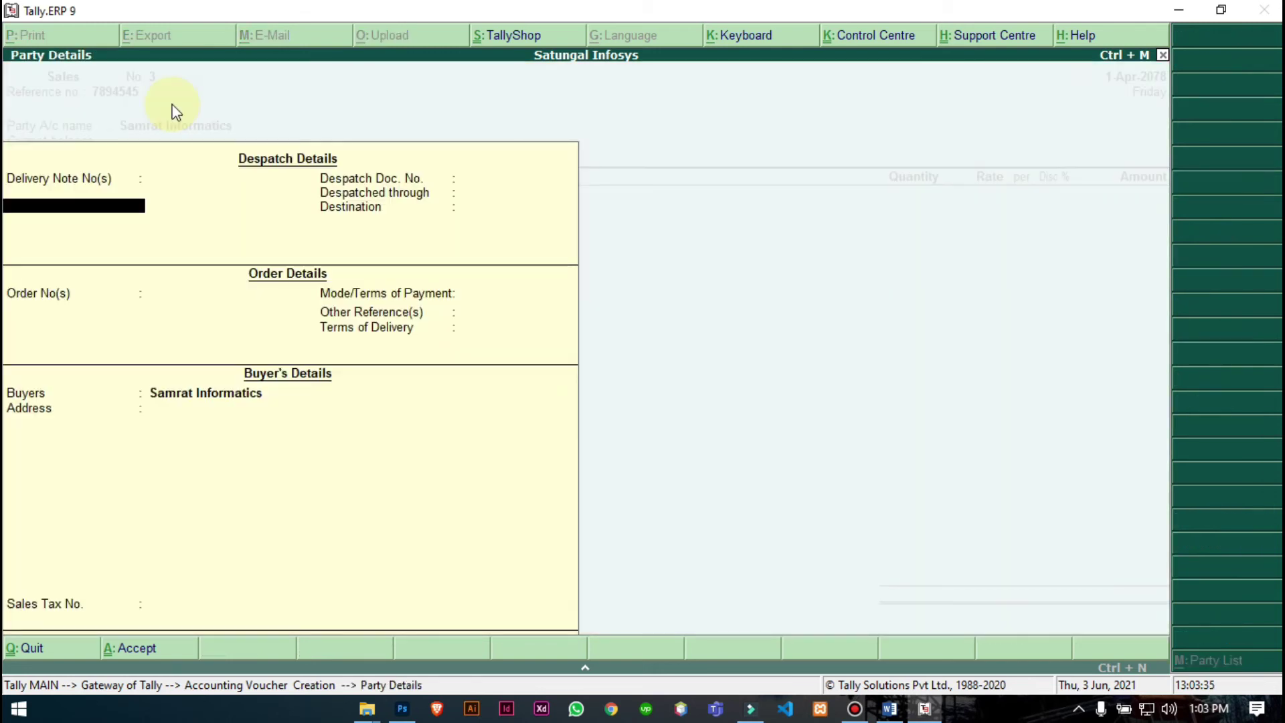
Accept the party details without adding despatch or order information, and select Sales A/c as the sales ledger.
key(Return)
key(Return)
key(Return)
key(Return)
key(Return)
key(Return)
key(Return)
key(Return)
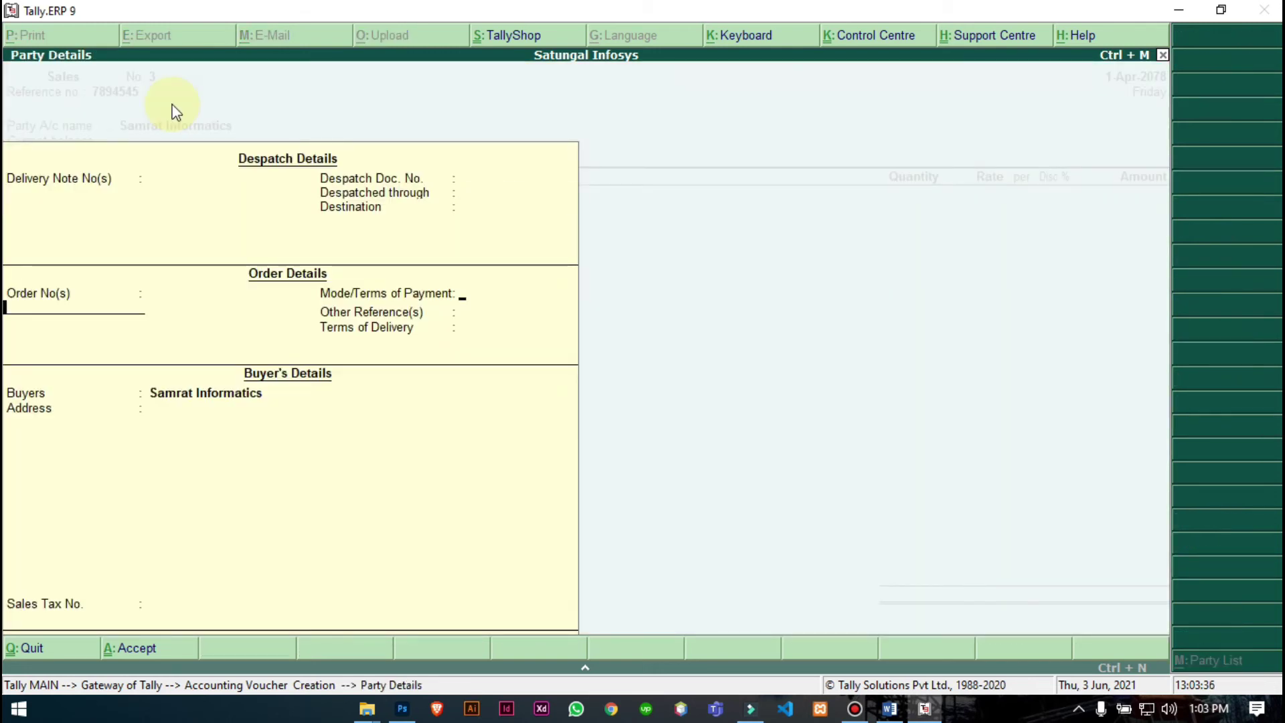
key(Return)
key(Return)
key(Return)
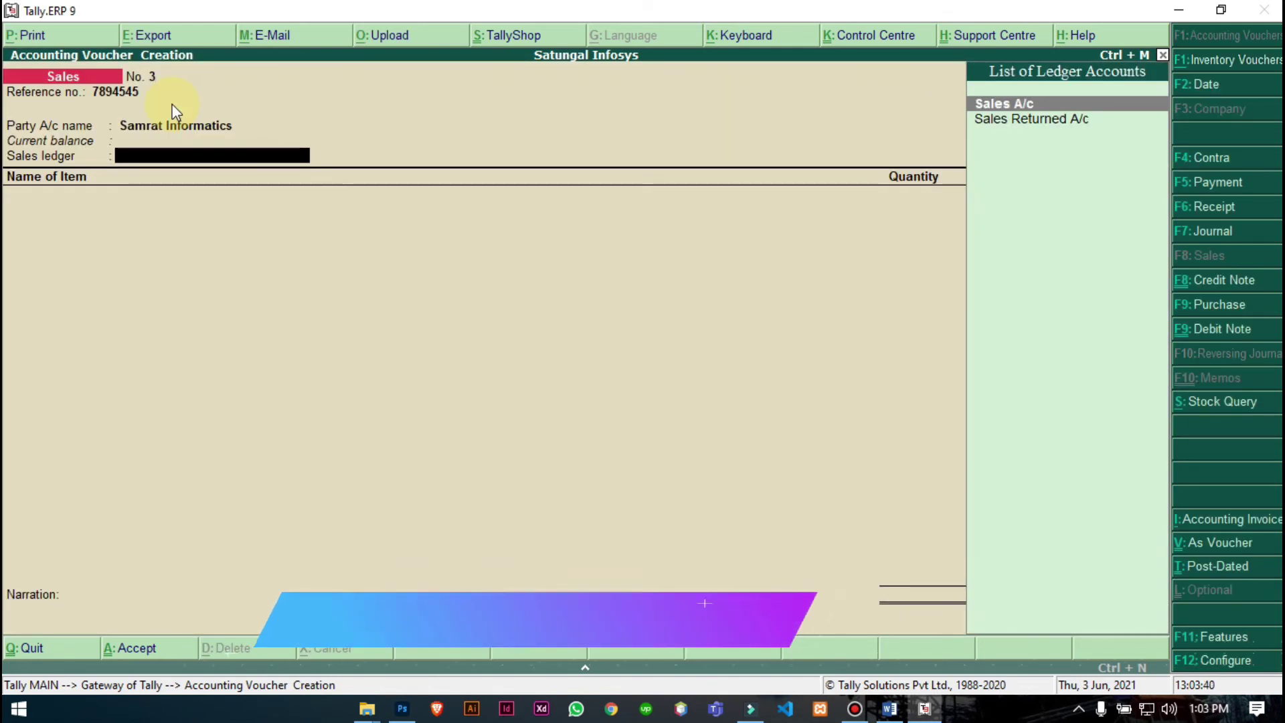
key(Return)
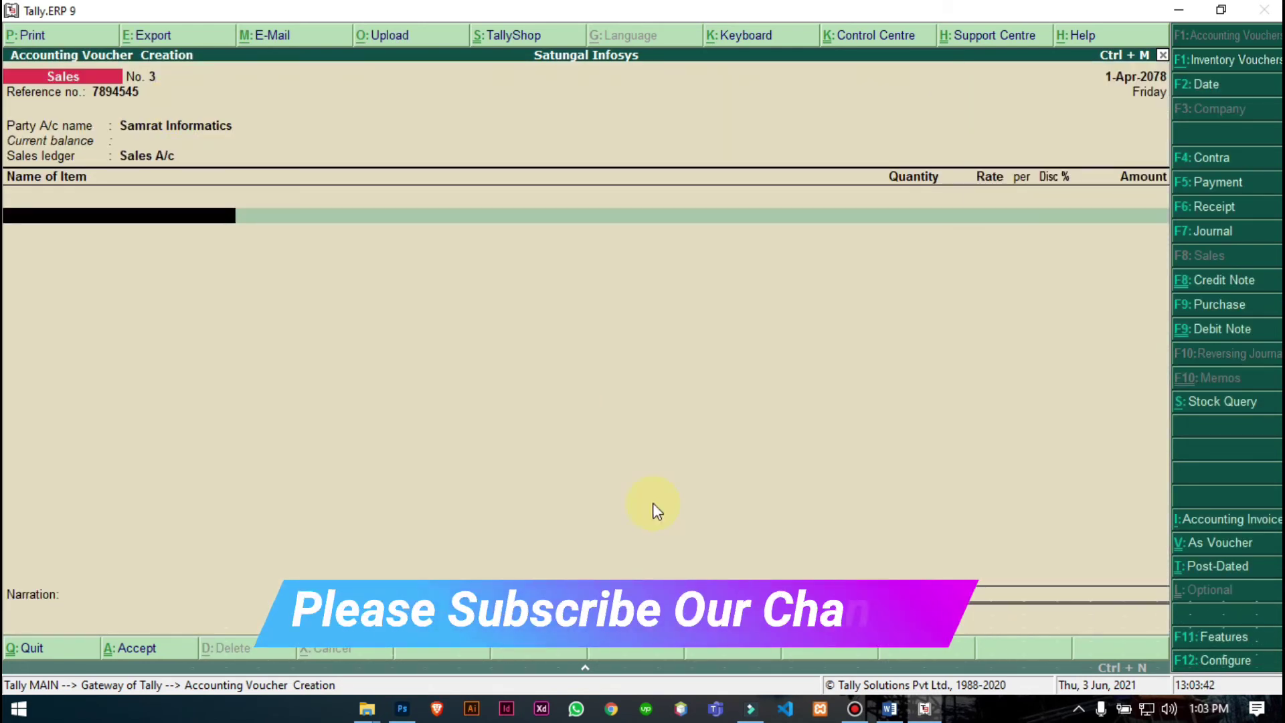
Following the Word task list, add Zebronics XT 150 from Kalanki Godown to the sale with a quantity of 20 pcs.
click(887, 707)
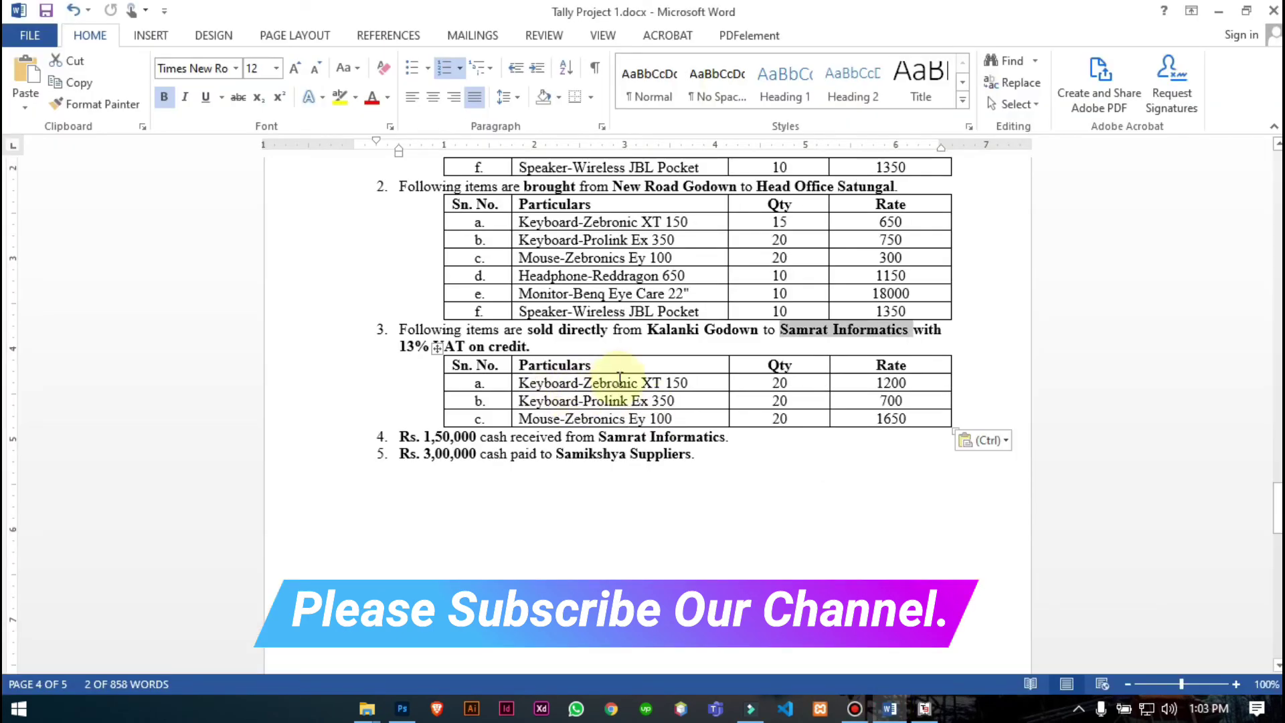
click(890, 708)
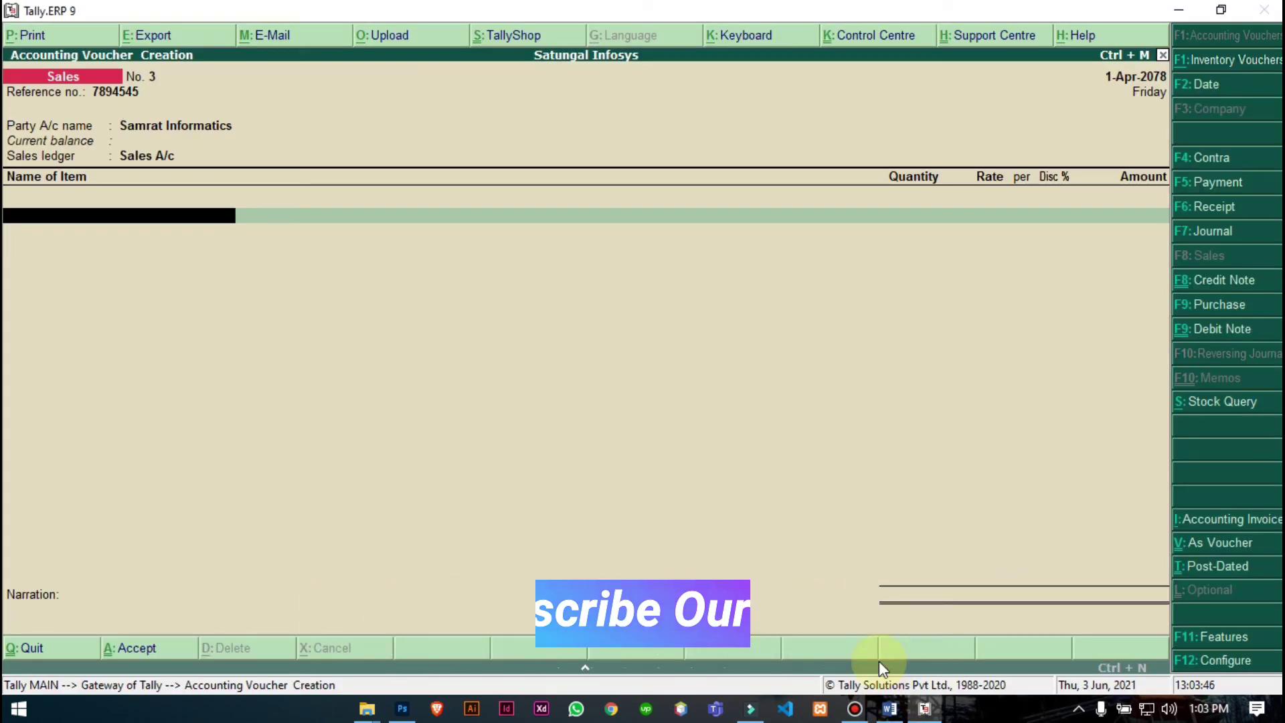
text(Zeb)
key(Down)
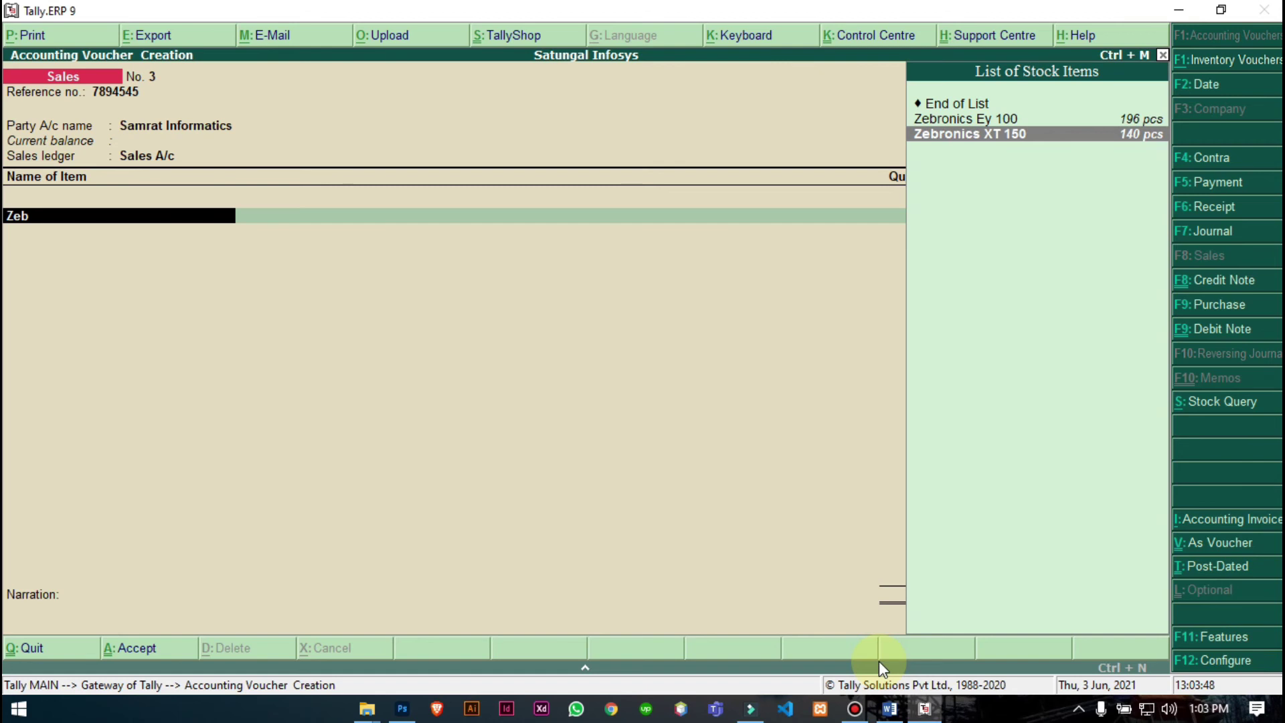
key(Return)
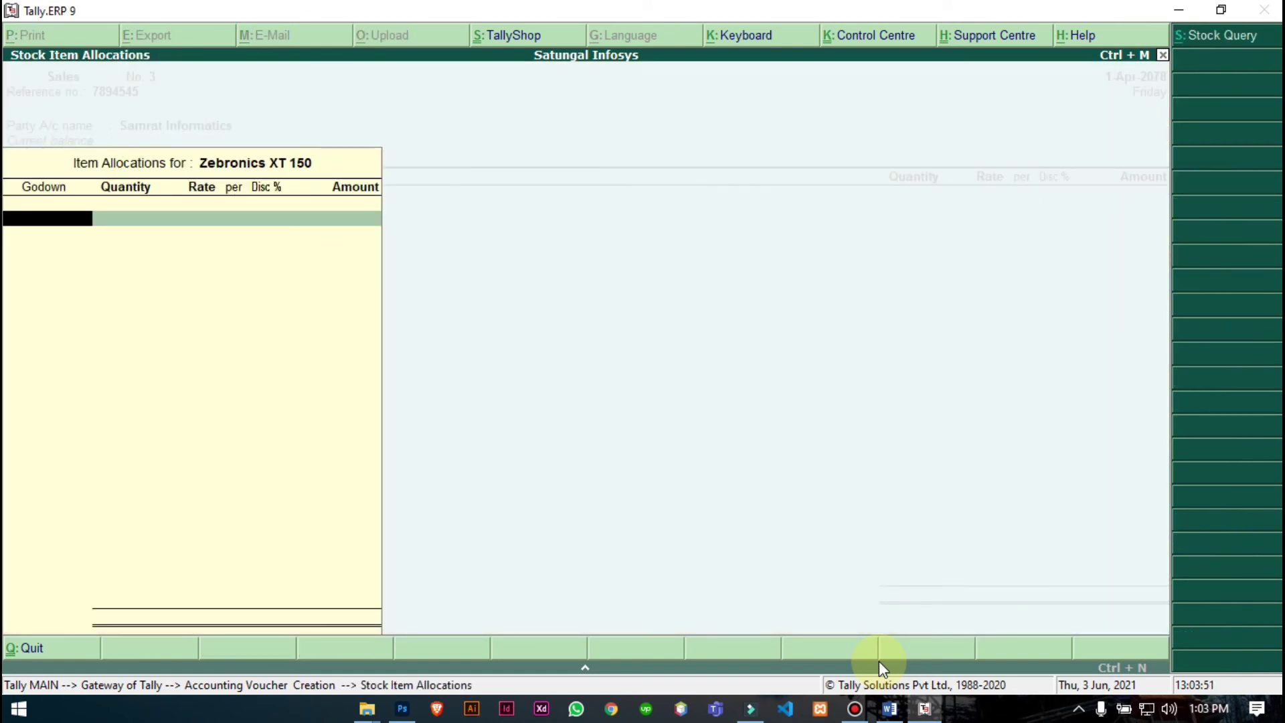
text(Kal)
key(Return)
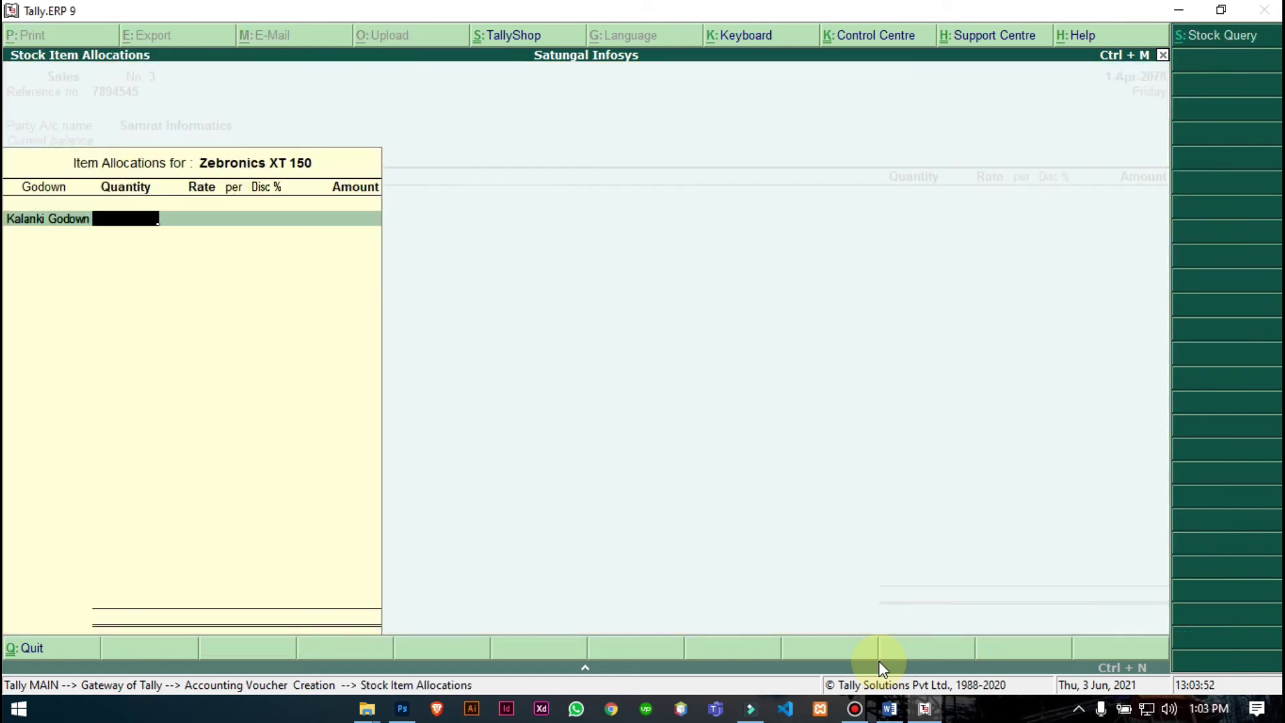
click(890, 709)
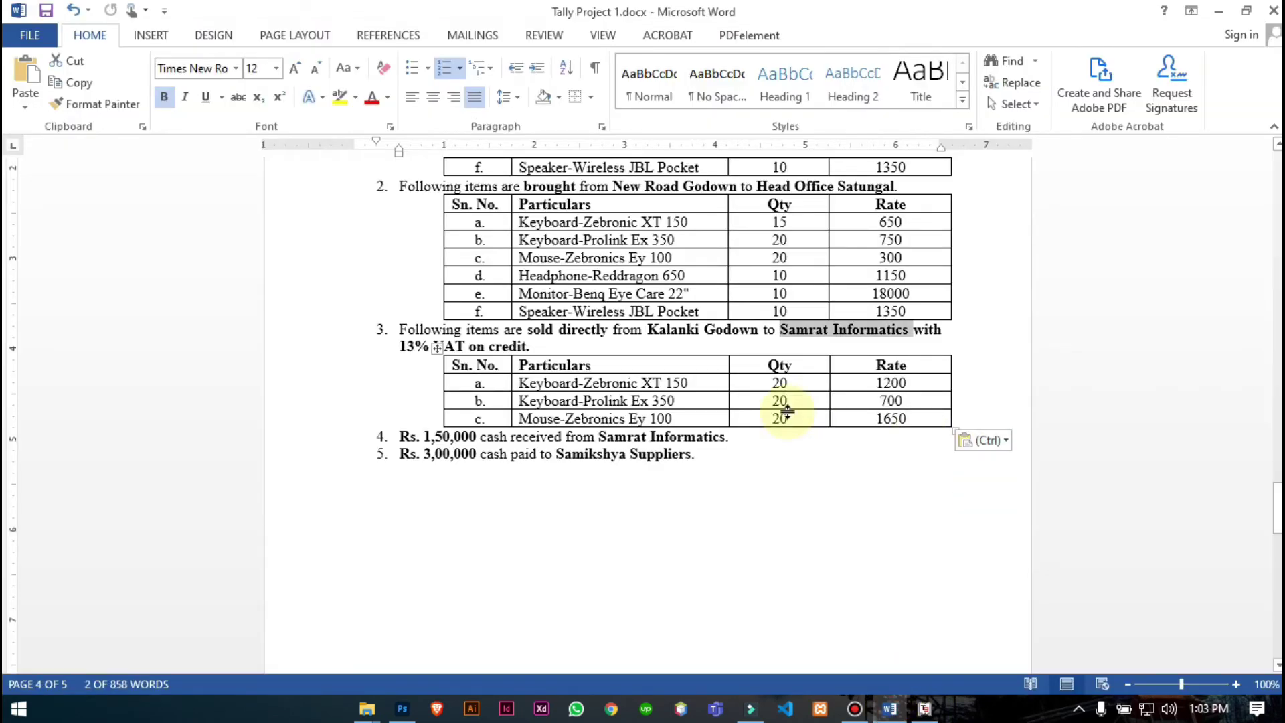
click(890, 708)
text(20)
key(Return)
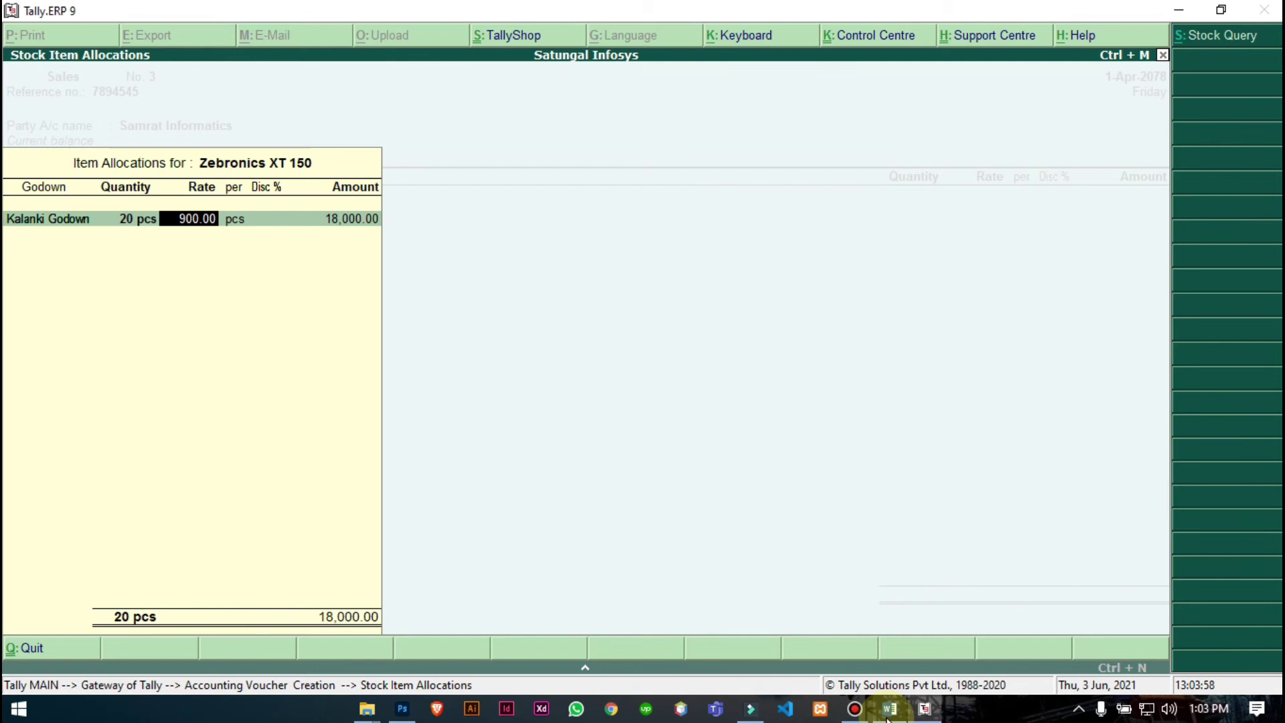
Check the rate in the Word task list, set Zebronics XT 150 to 1200 per piece, and accept the item line.
click(890, 711)
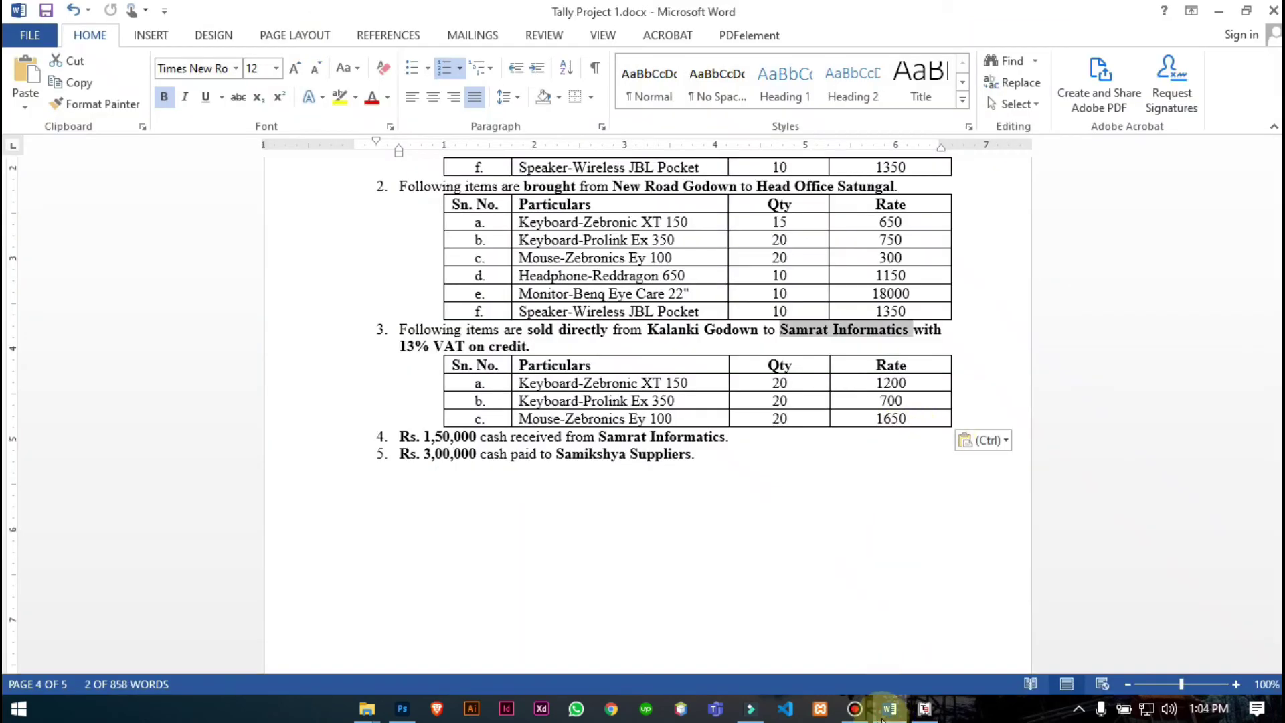
click(886, 714)
text(1200)
key(Return)
key(Return)
key(Return)
key(Return)
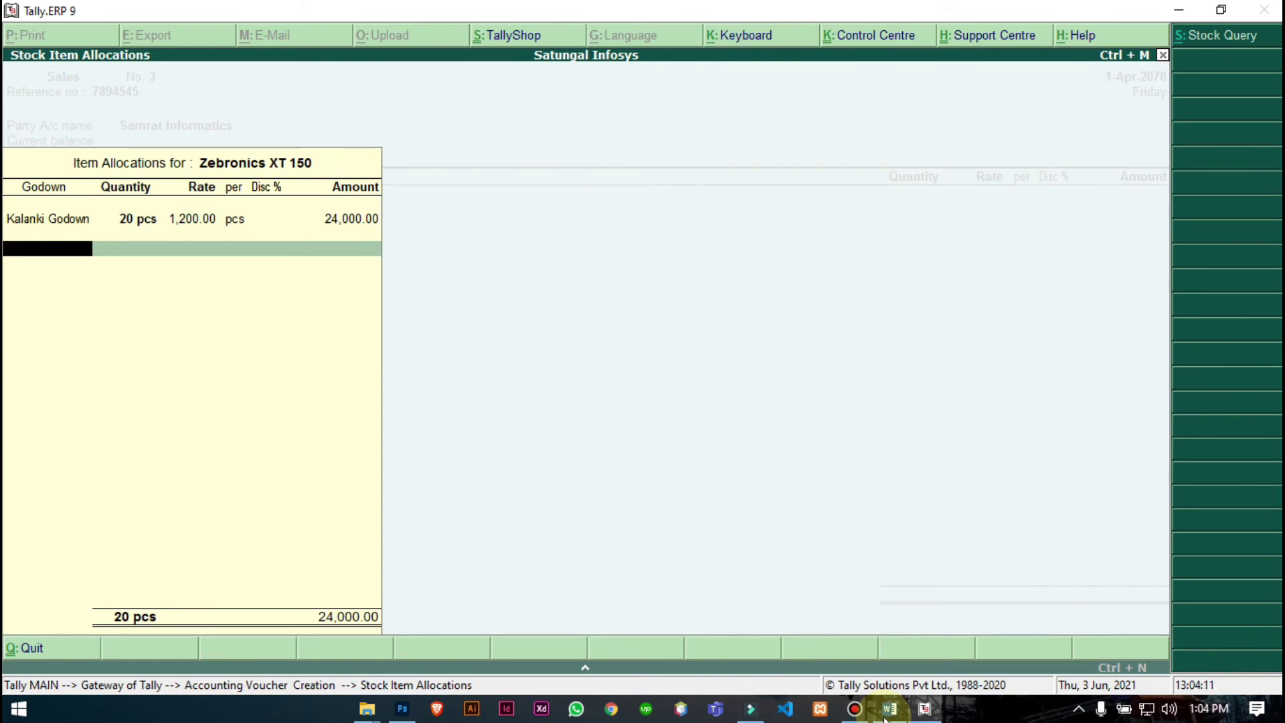
key(Return)
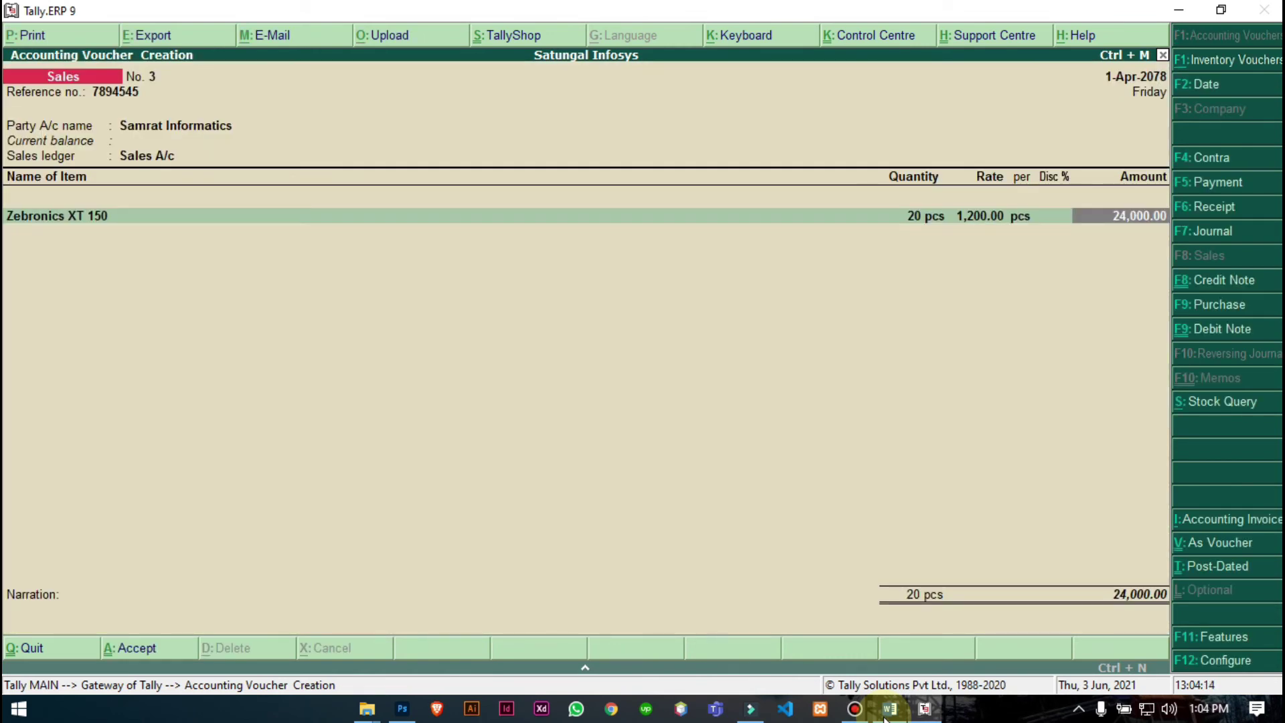
key(Return)
Following the Word task list, add Prolink Ex 350 from Kalanki Godown as the second item with a quantity of 20 pcs.
click(884, 711)
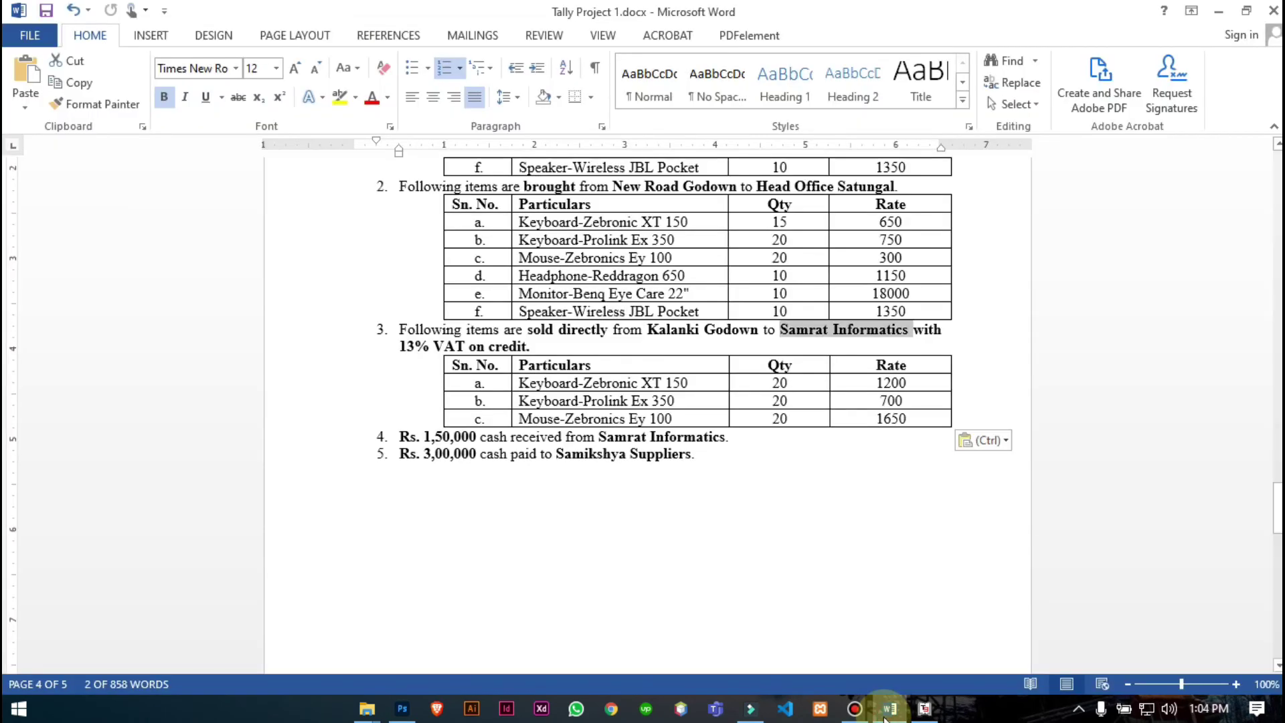
click(885, 711)
text(Pro)
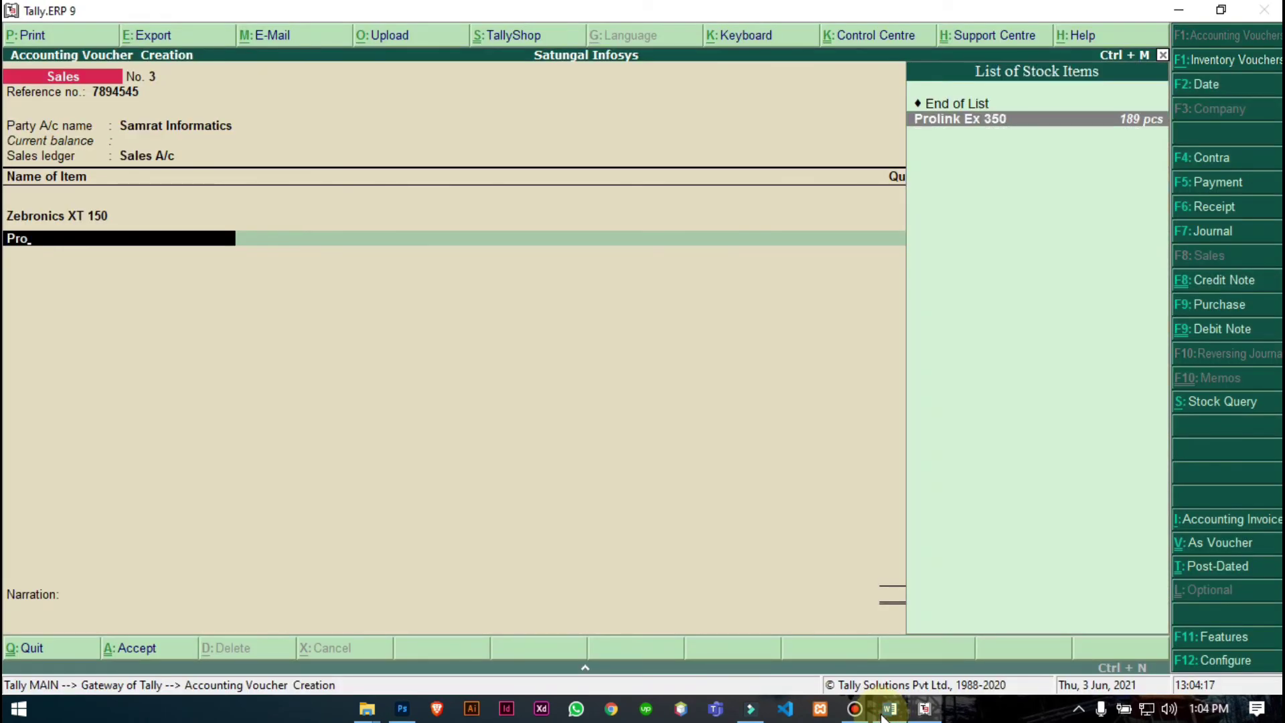
key(Return)
text(Kal)
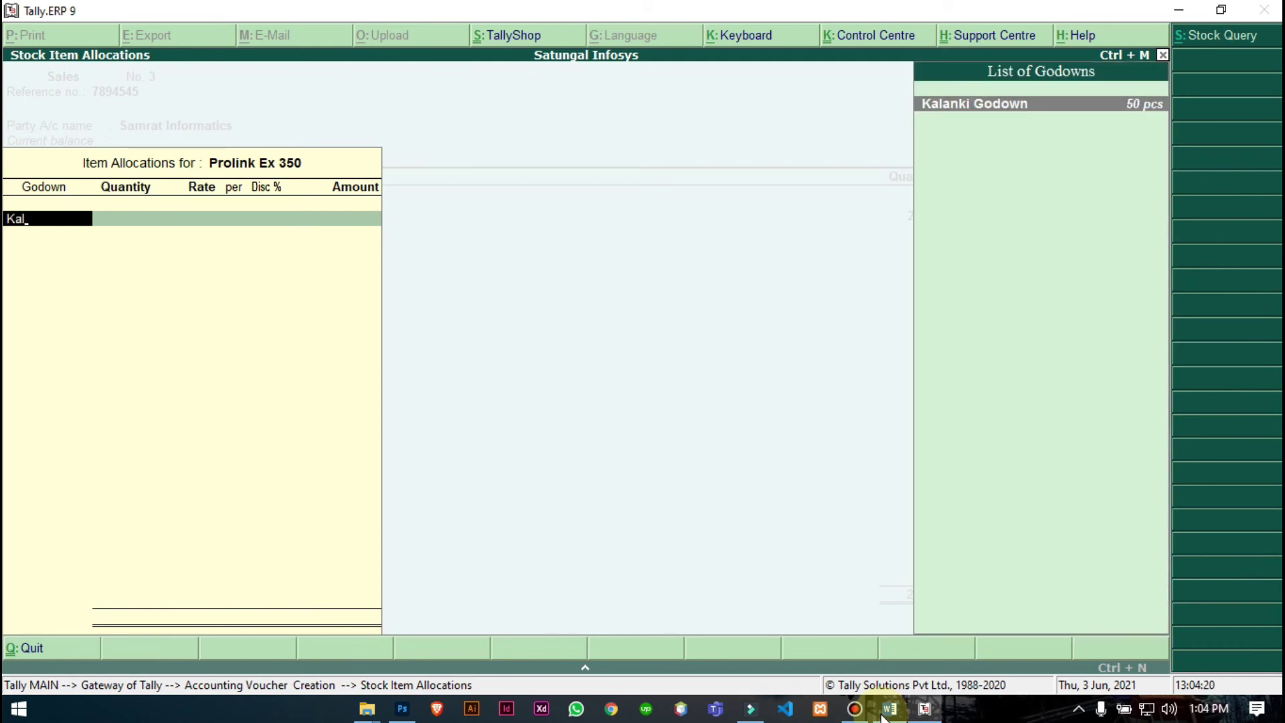
key(Return)
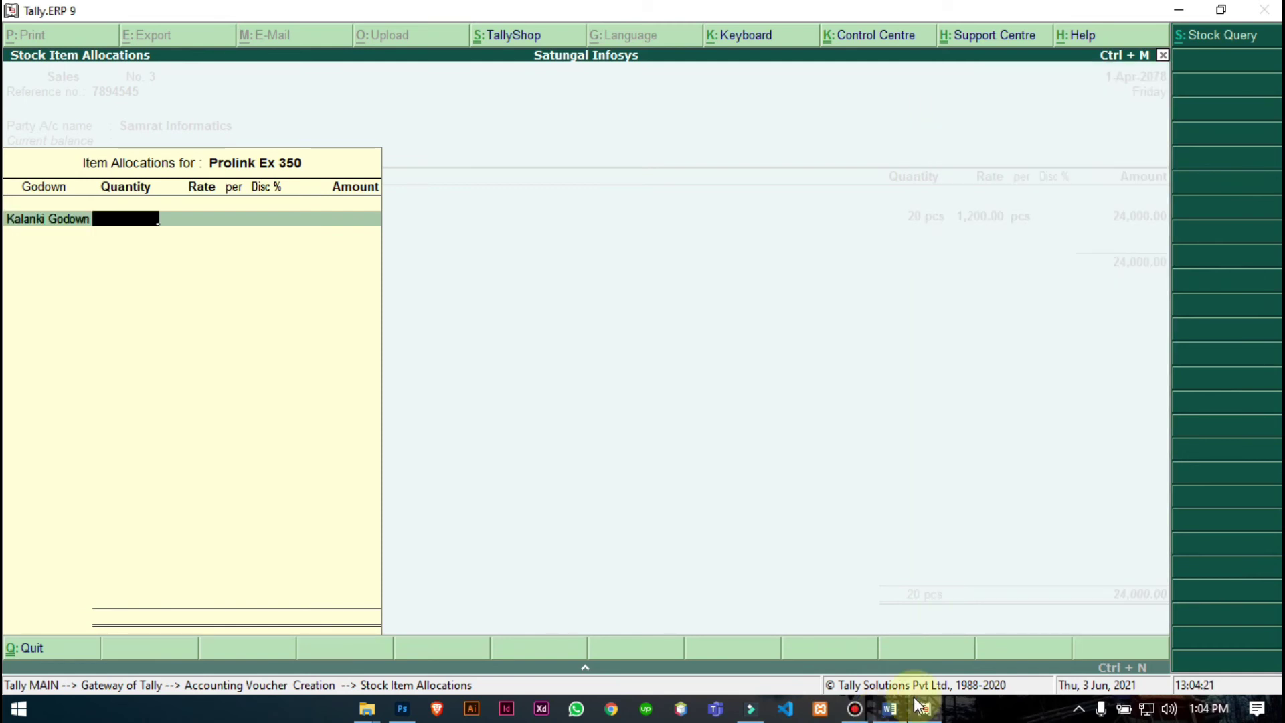
click(880, 713)
click(880, 713)
text(20)
key(Return)
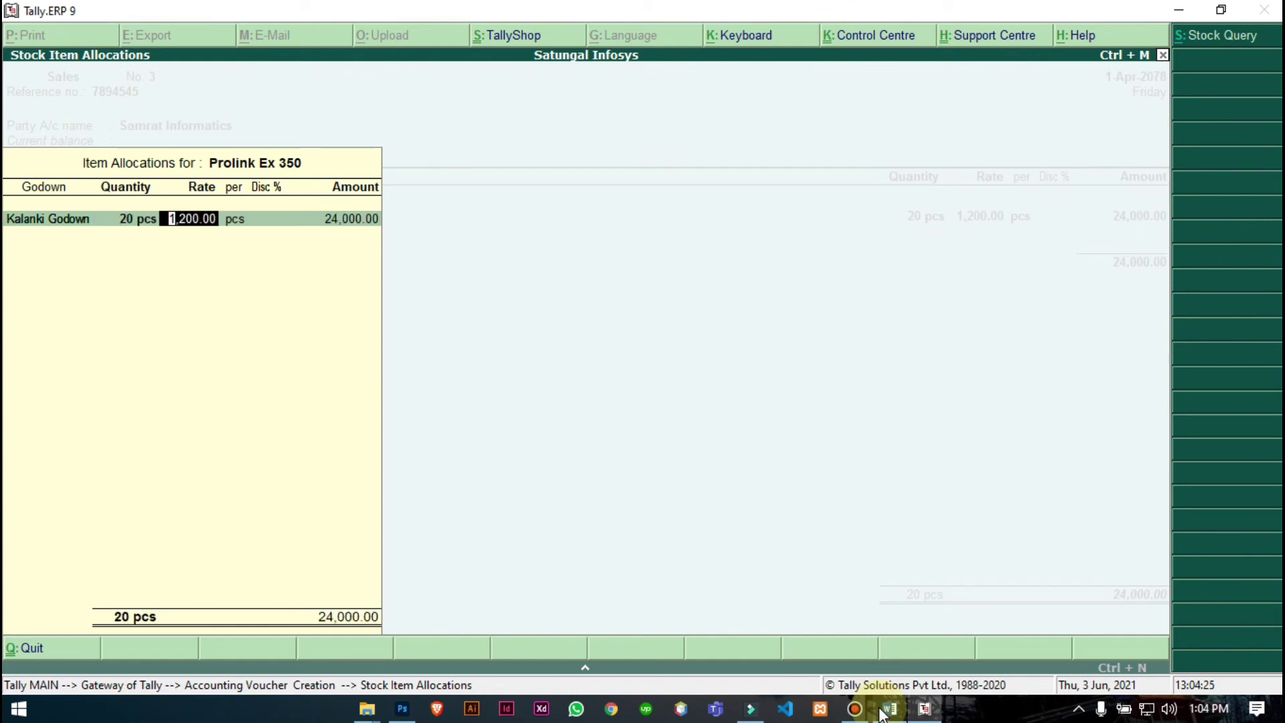
Check the rate in the Word task list, set Prolink Ex 350 to 700 per piece, and accept the item line.
click(881, 712)
click(881, 712)
text(700)
key(Return)
key(Return)
key(Return)
key(Return)
key(Return)
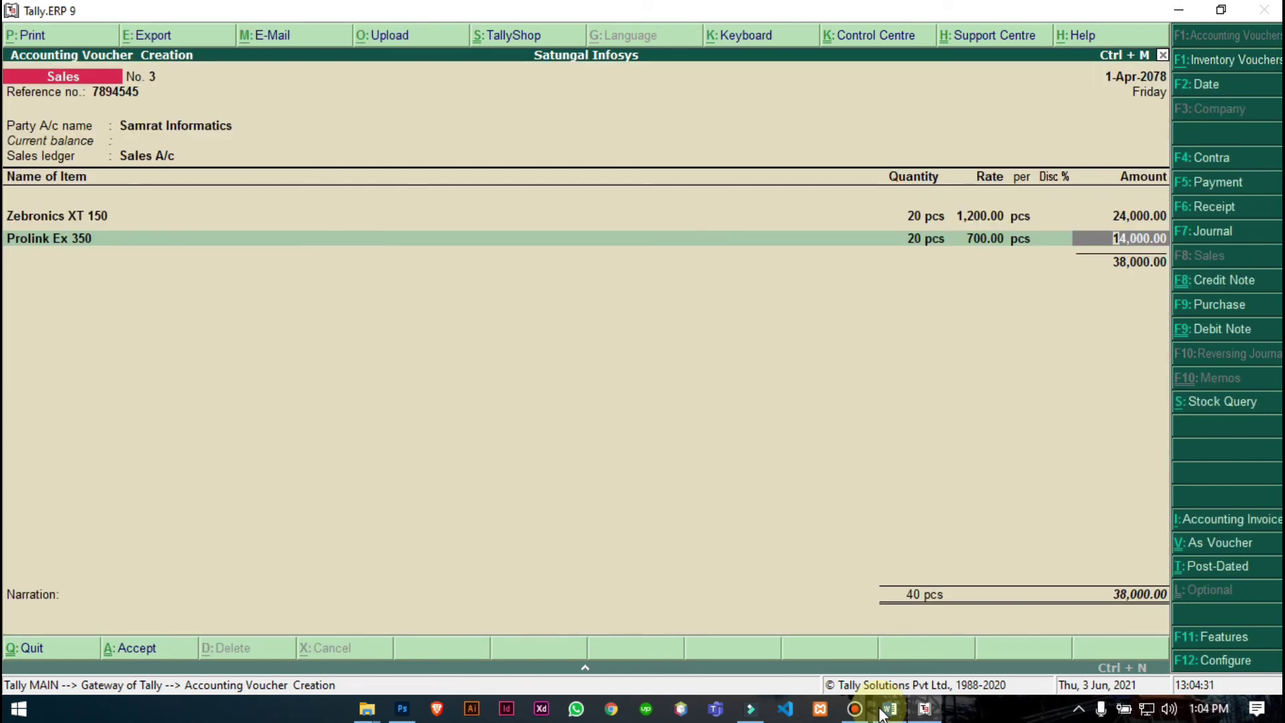
key(Return)
Following the Word task list, add Zebronics Ey 100 from Kalanki Godown as the third item with a quantity of 20 pcs.
click(883, 711)
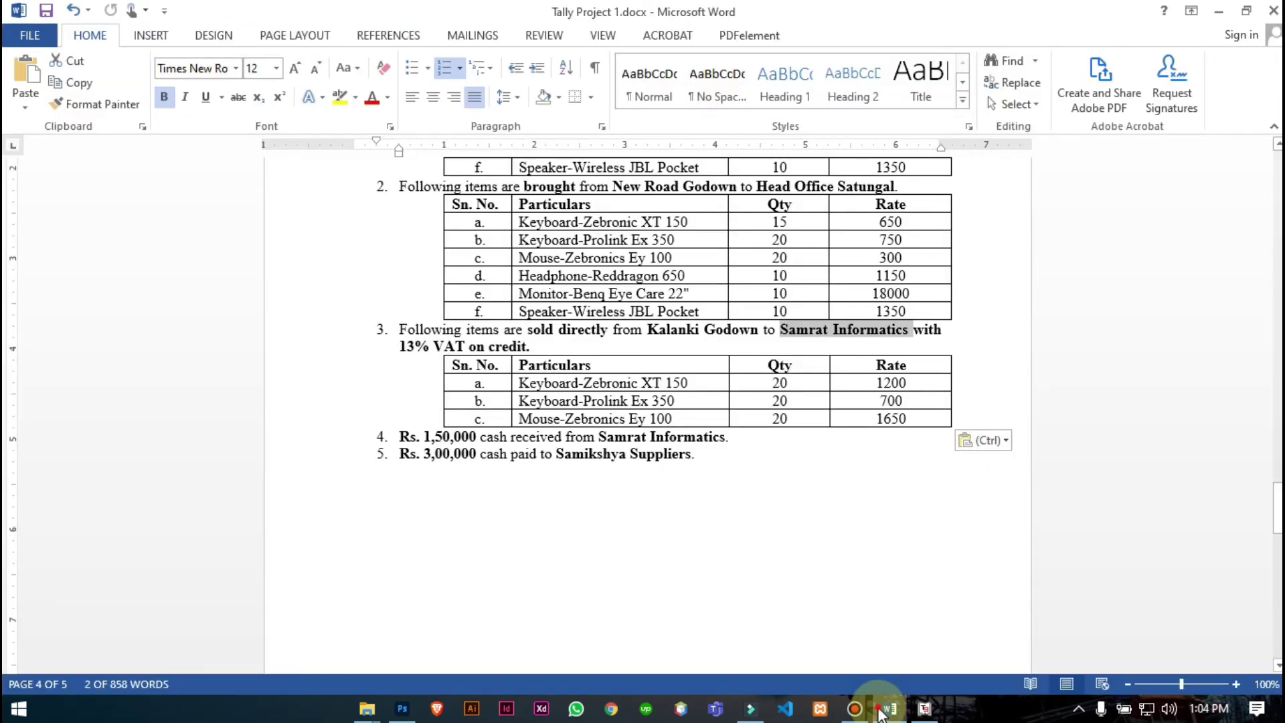
click(882, 711)
text(Zeb)
key(Return)
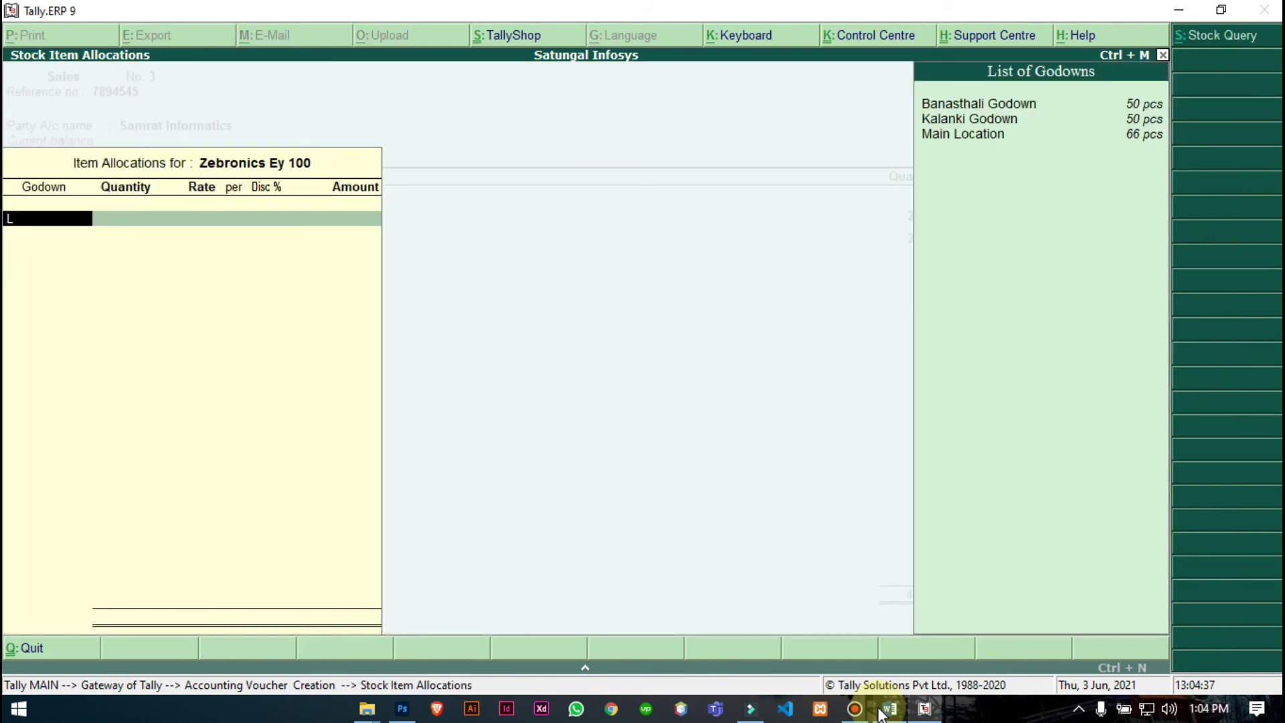
text(Kal)
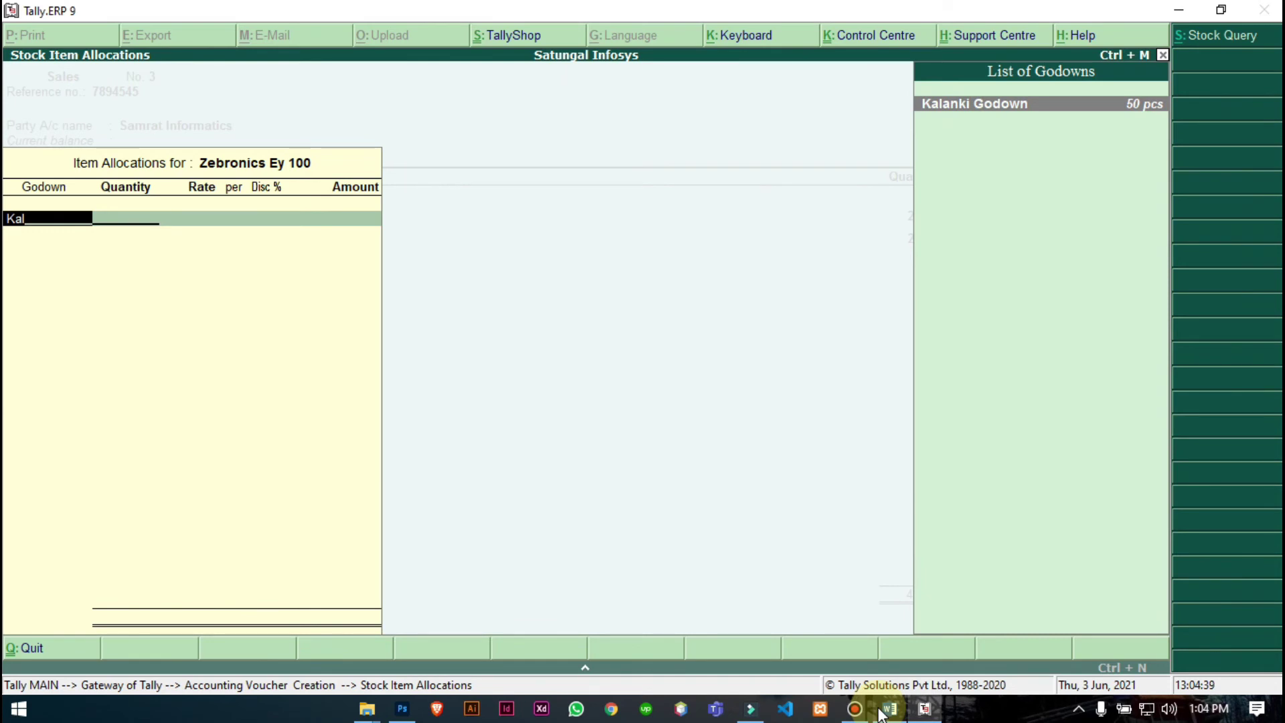
key(Return)
text(20)
key(Return)
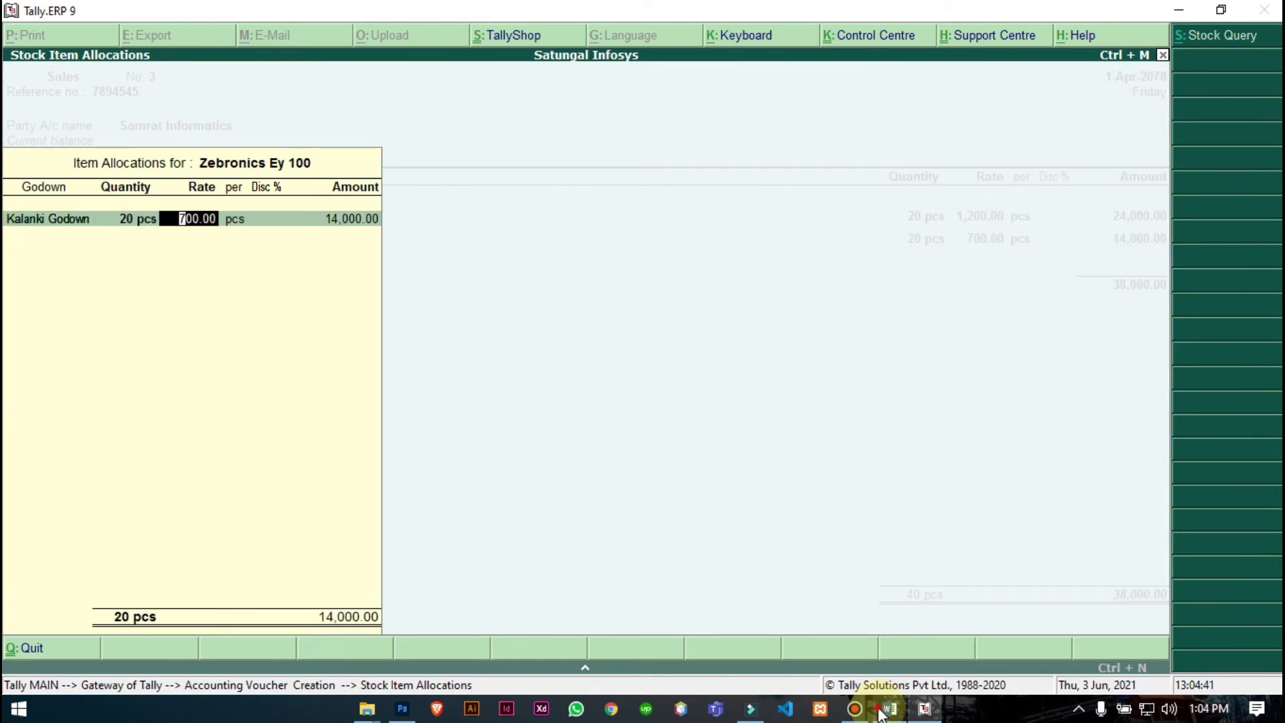
Check the rate in the Word task list, set Zebronics Ey 100 to 1650 per piece, and accept its allocation.
click(883, 714)
click(882, 714)
text(1650)
key(Return)
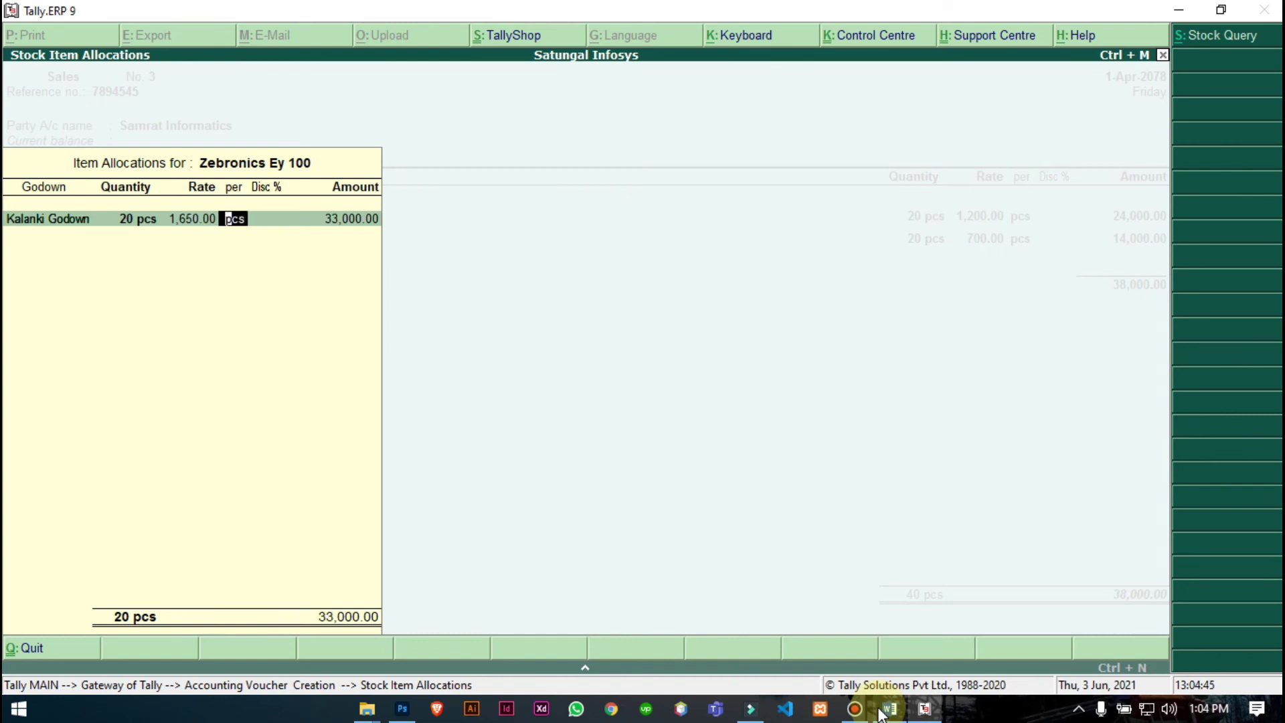
key(Return)
key(Return)
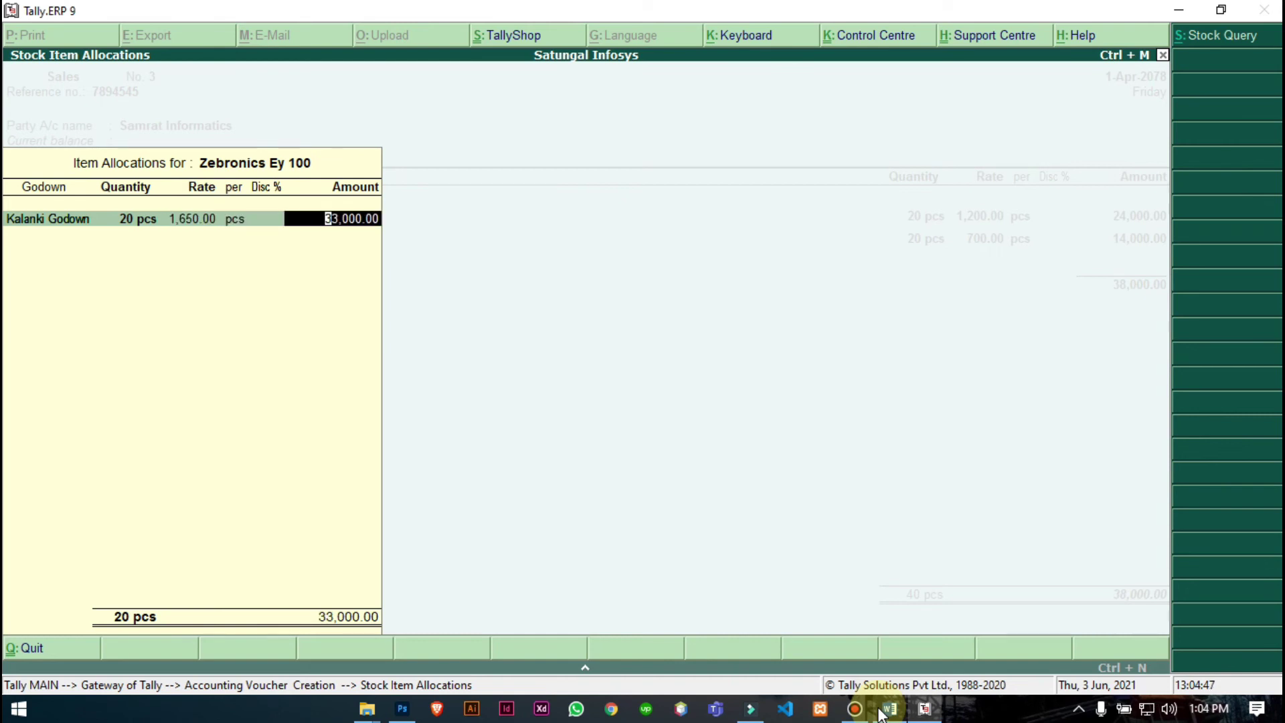
key(Return)
key(Return)
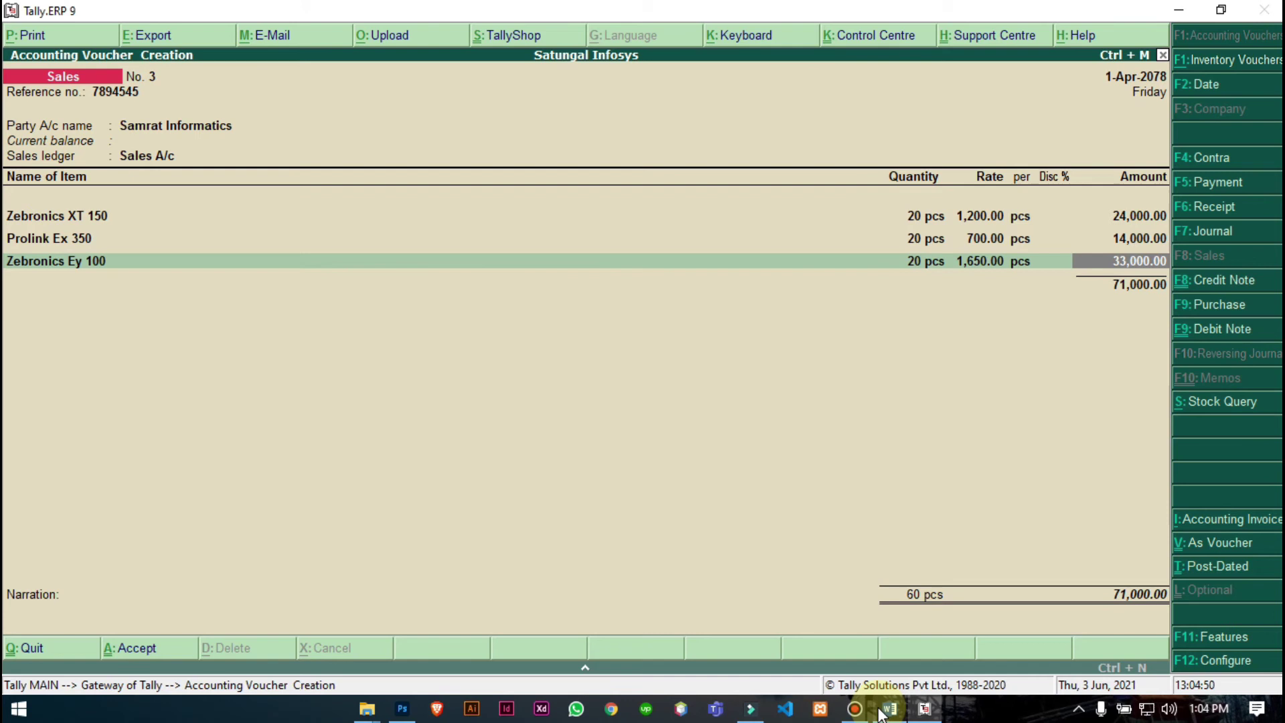
Check the VAT requirement in the Word task list and add Output VAT at 13% to the Samrat Informatics sales voucher.
click(882, 712)
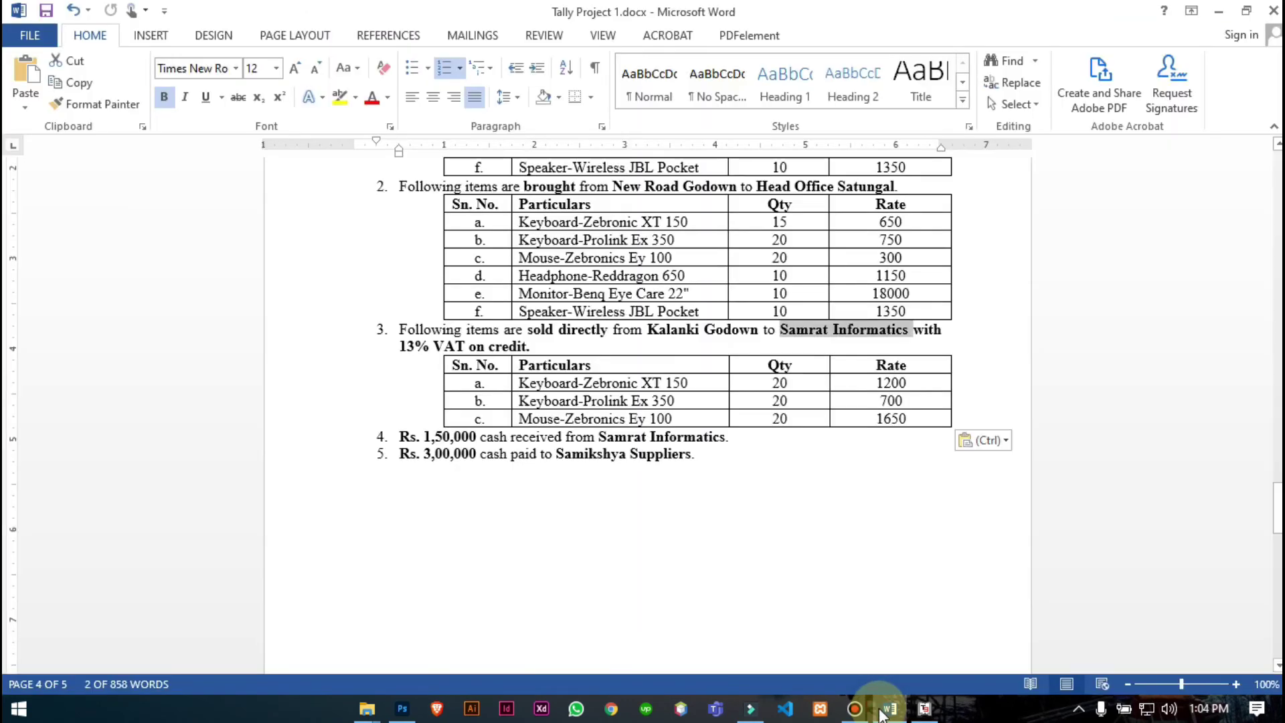
click(883, 712)
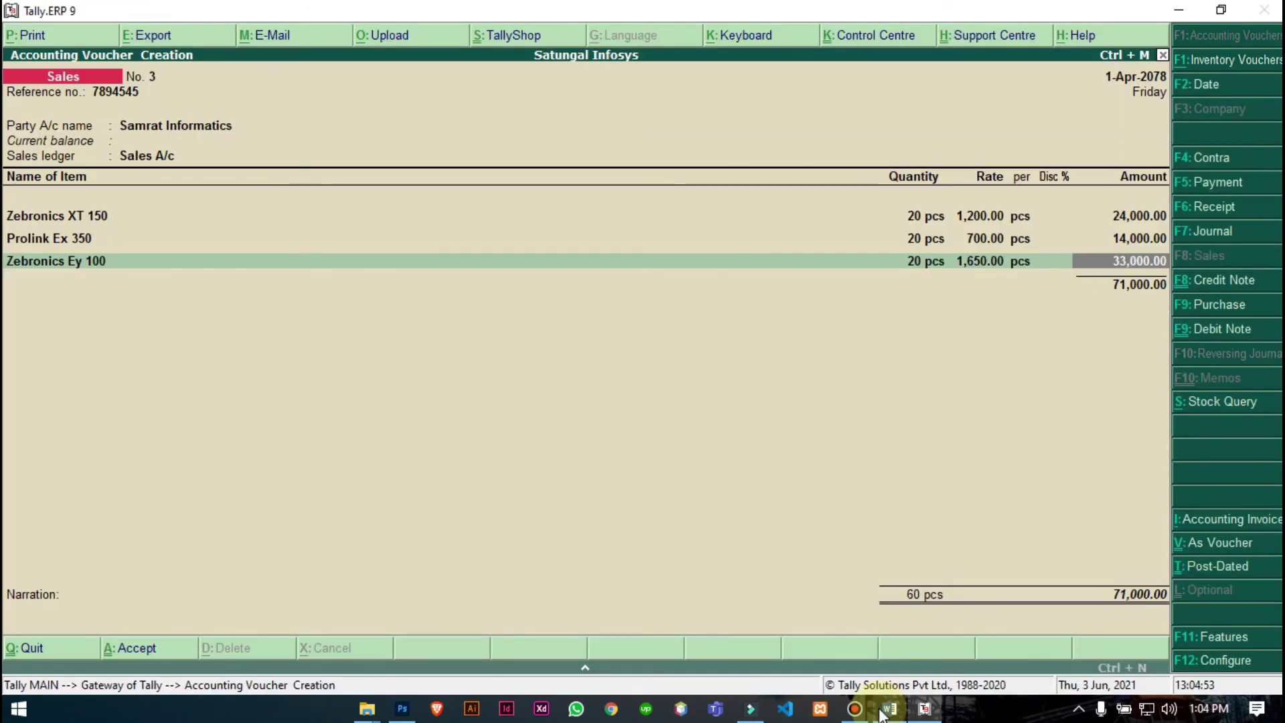
key(Return)
key(Return)
text(Out)
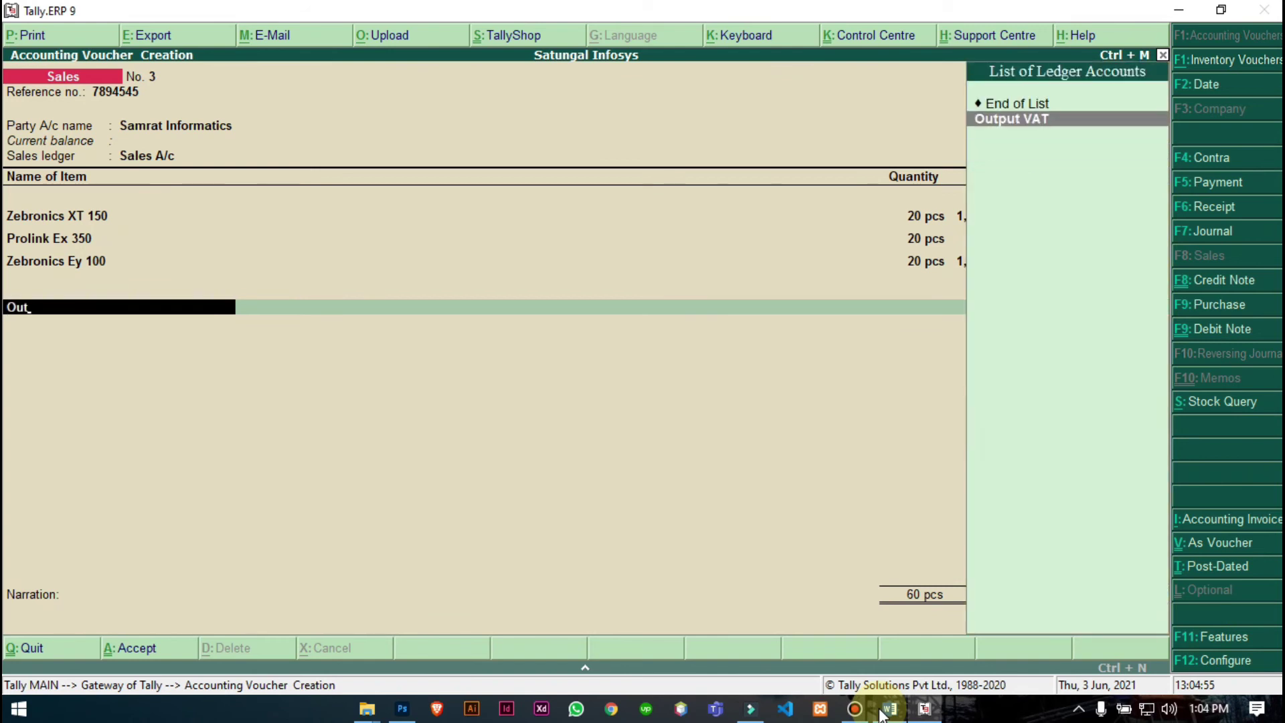
key(Return)
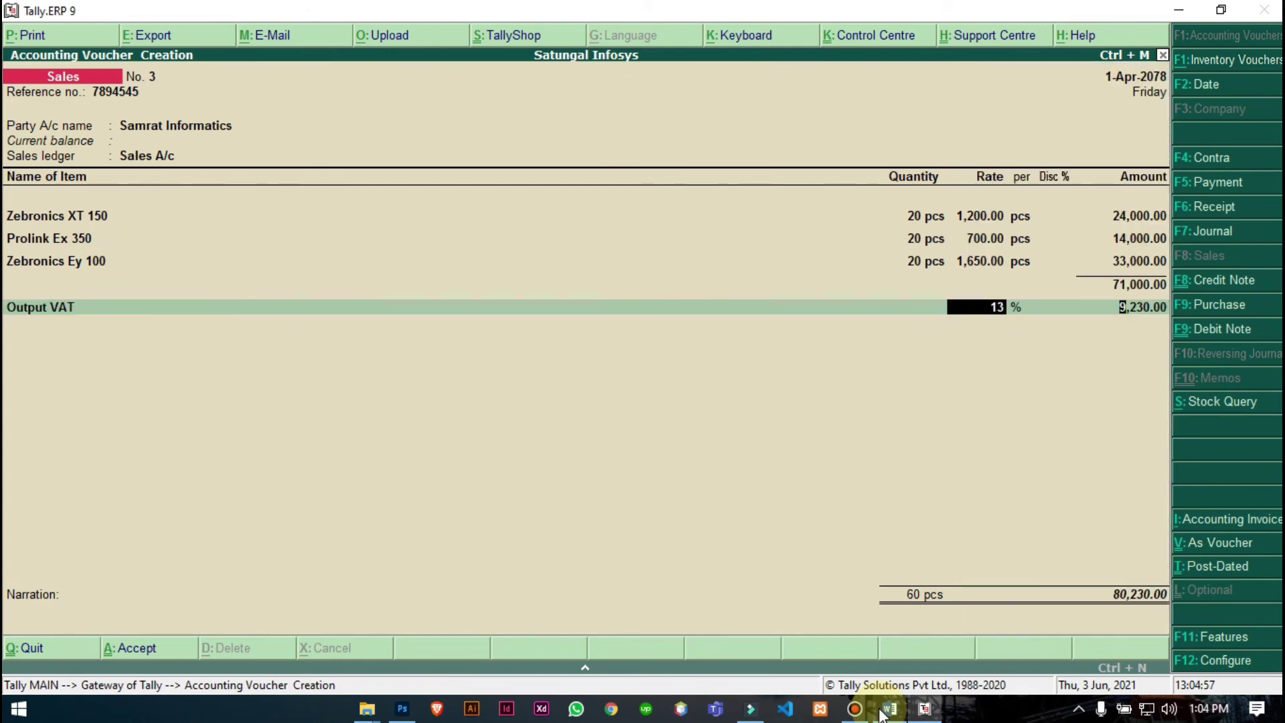
key(Return)
key(Return)
key(Return)
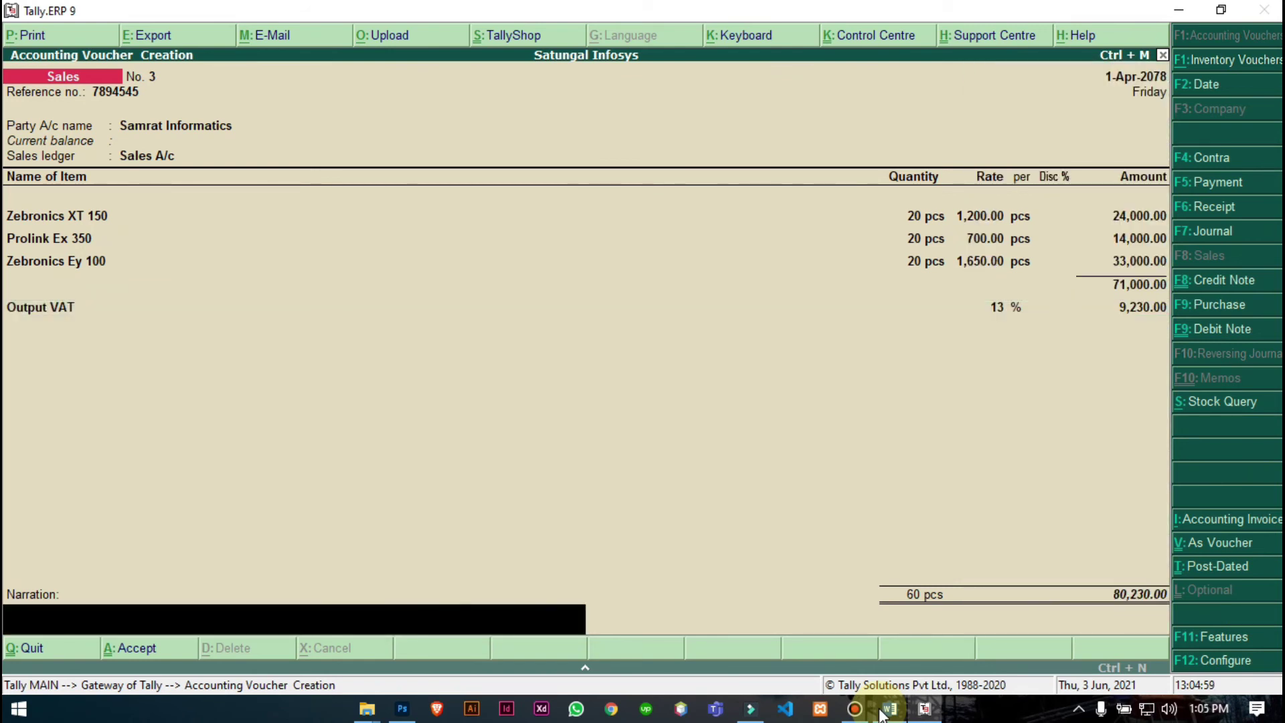
Enter the narration "being items sold from kalanki godown." and save the sales voucher.
text(being)
text(items sold from kalanki d)
key(BackSpace)
text(godown.)
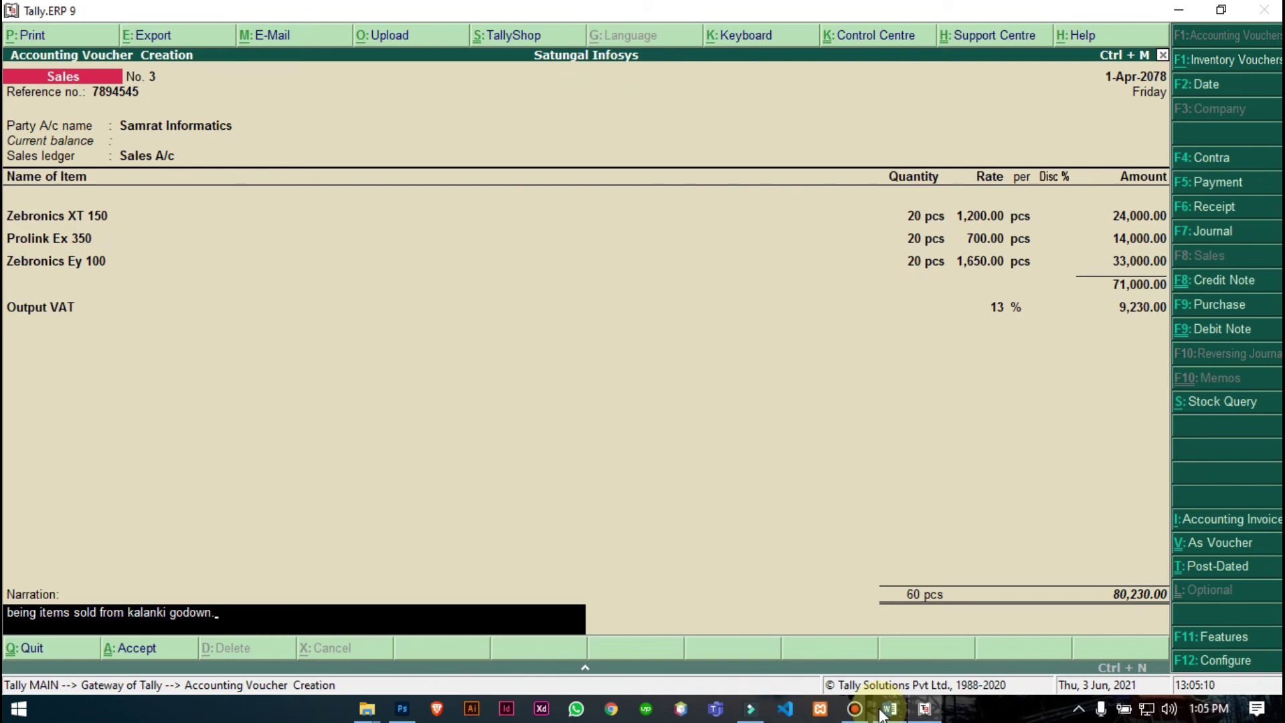
key(Return)
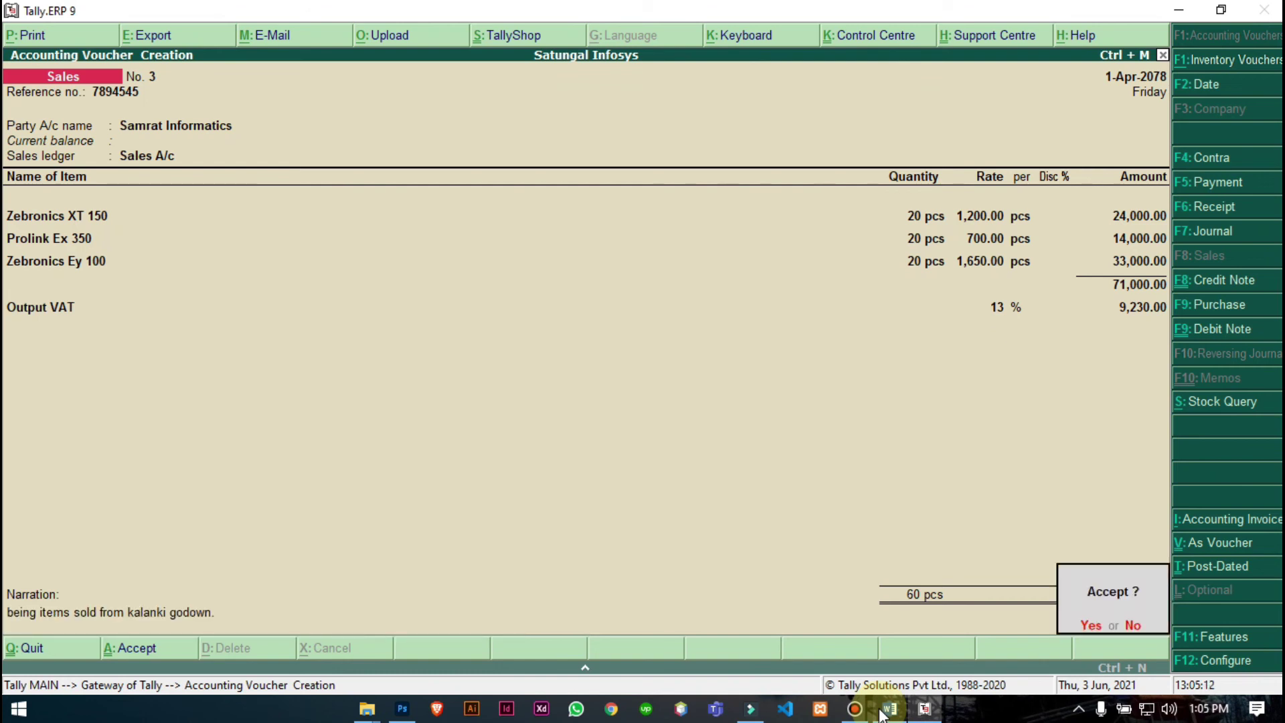
key(Return)
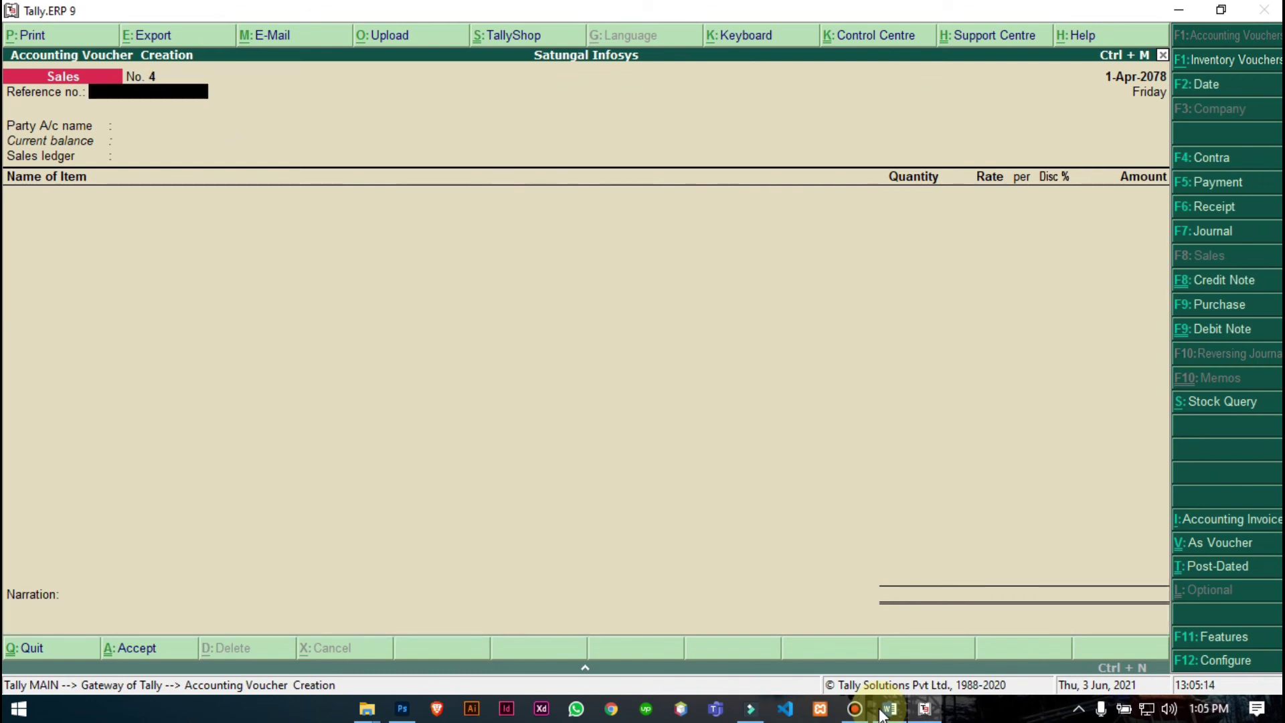
Leave sales voucher entry and open the Statements of Inventory reports.
key(Escape)
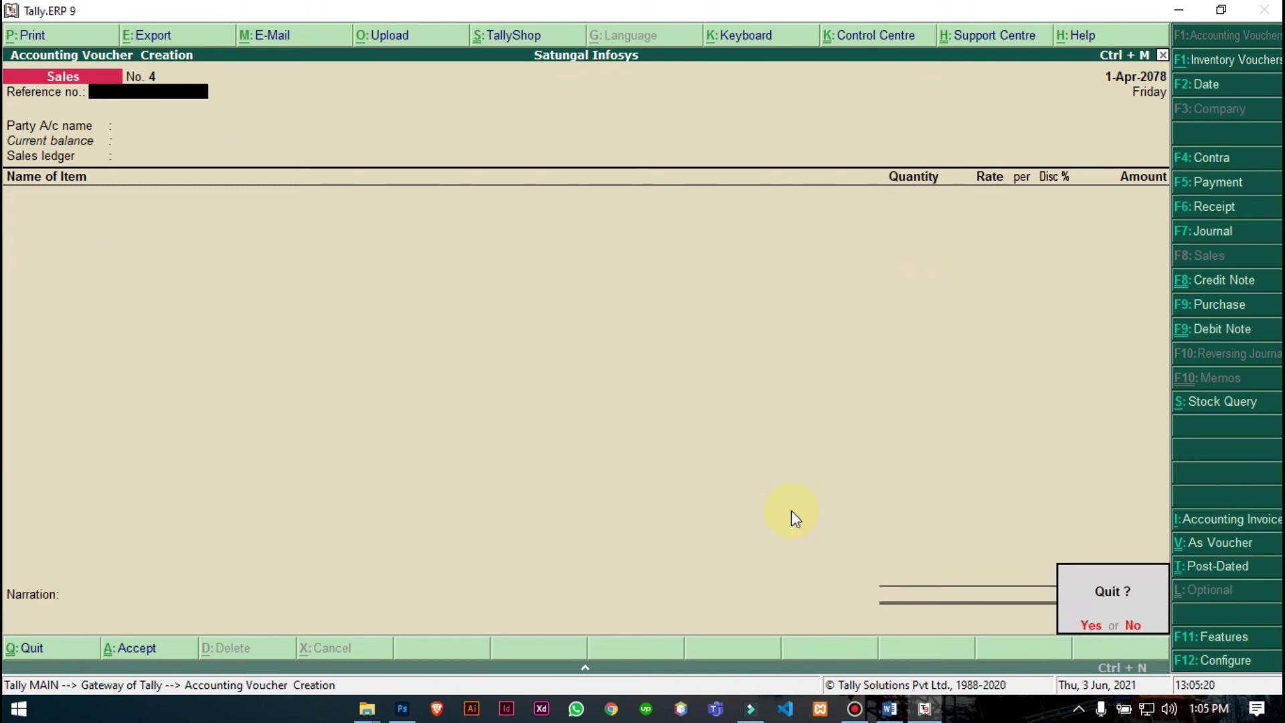
key(Return)
key(Down)
key(Down)
key(Down)
key(Down)
key(Down)
key(Down)
key(Down)
key(Down)
key(Down)
key(Down)
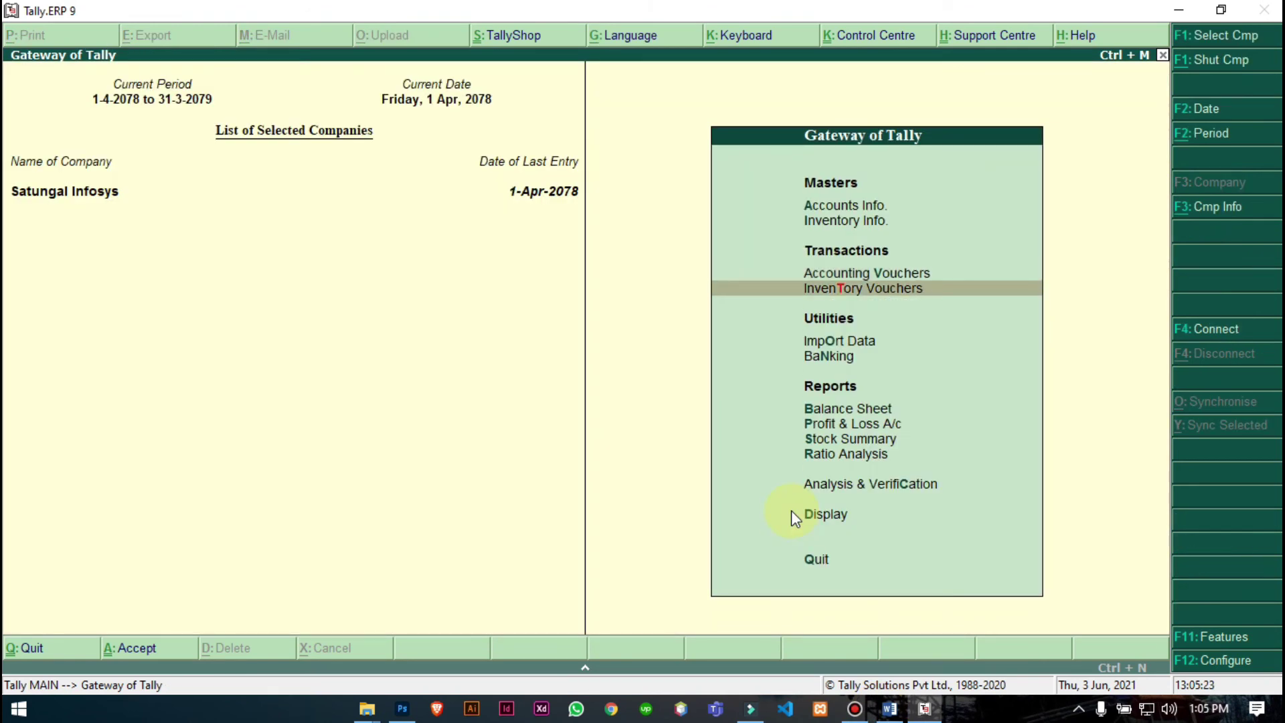
key(d)
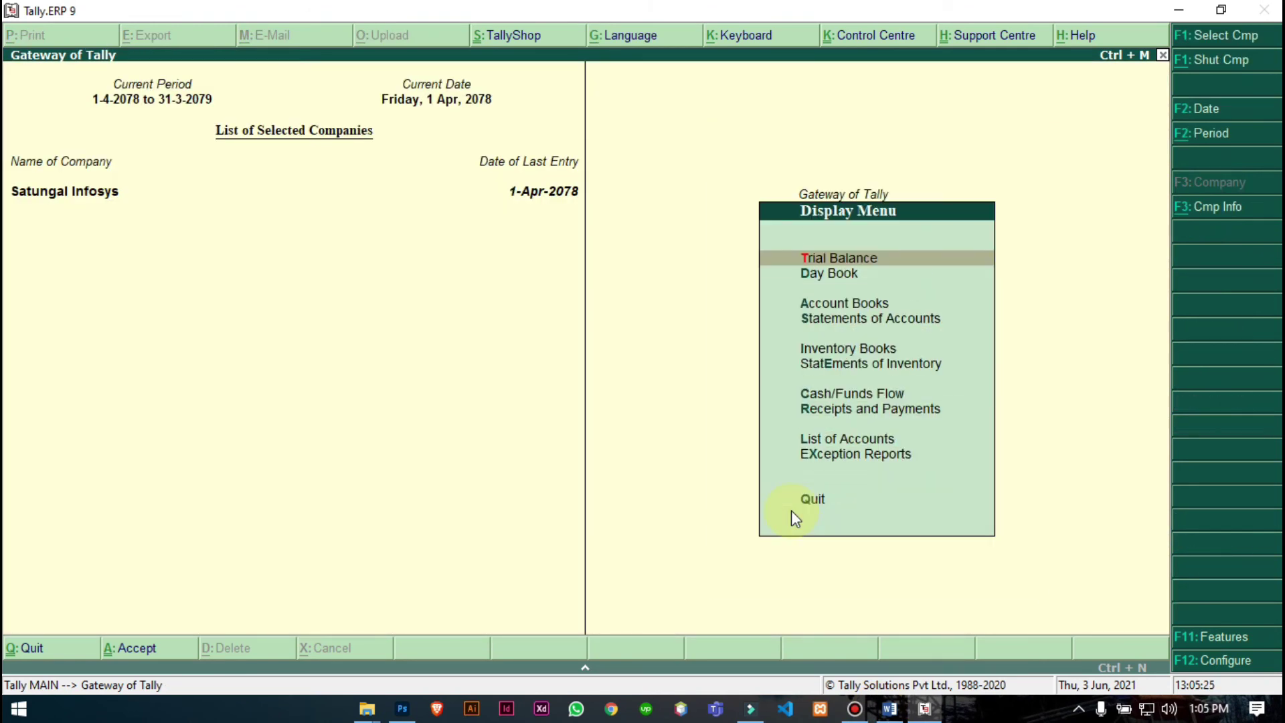
key(Down)
key(Down)
key(Down)
key(Down)
key(Down)
key(Return)
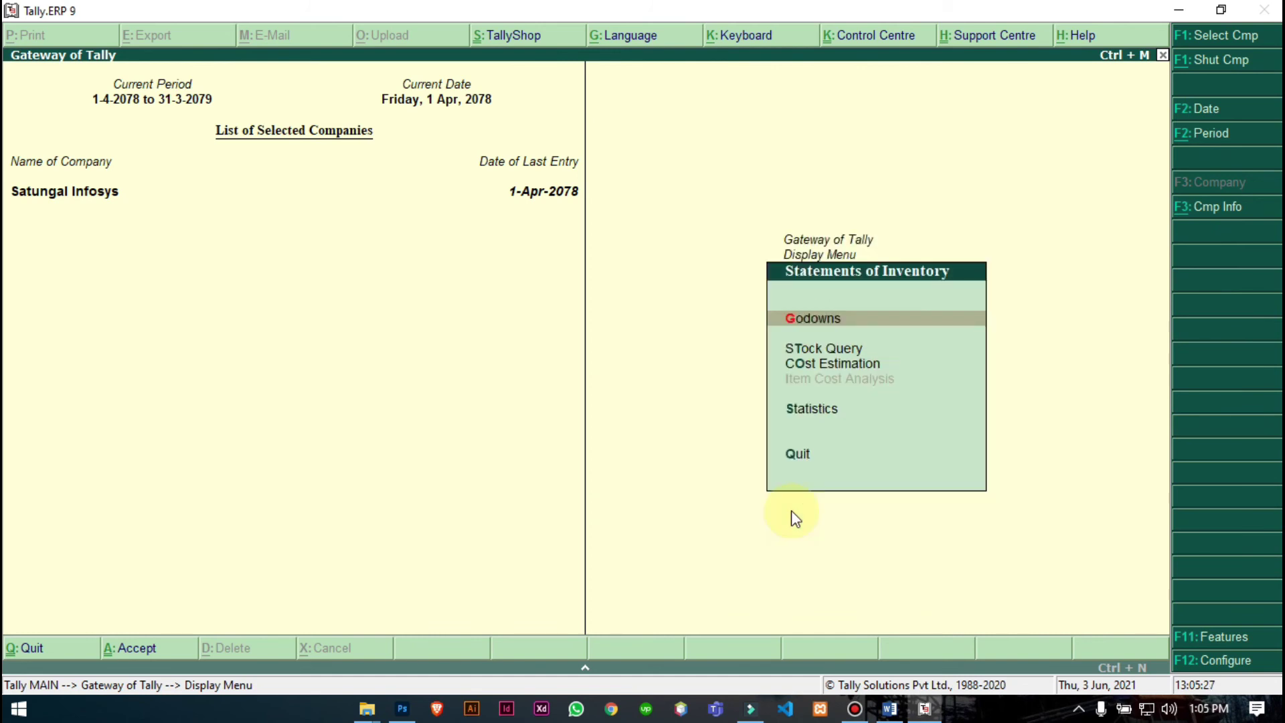
Examine the Kalanki Godown stock summary with item-level detail, and return to the Gateway of Tally.
key(Return)
key(Down)
key(Down)
key(Down)
key(Up)
key(Return)
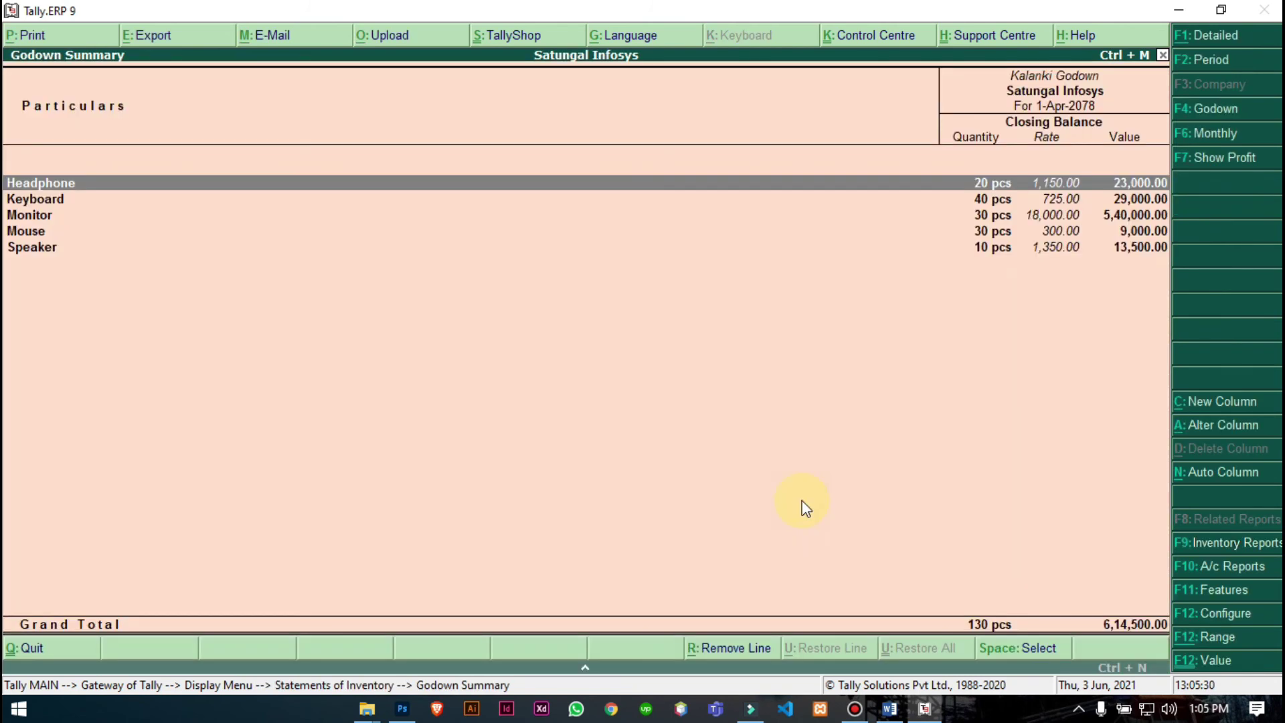
click(1238, 37)
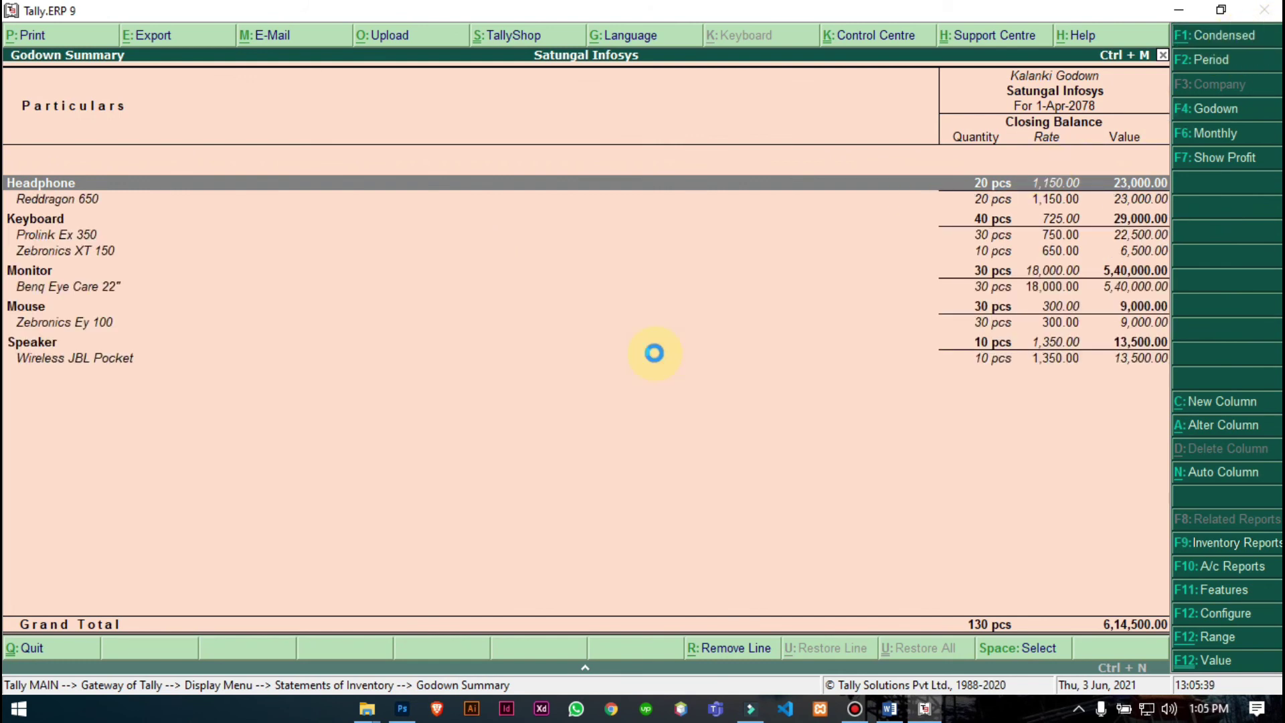
key(Escape)
key(Escape)
key(Escape)
key(Escape)
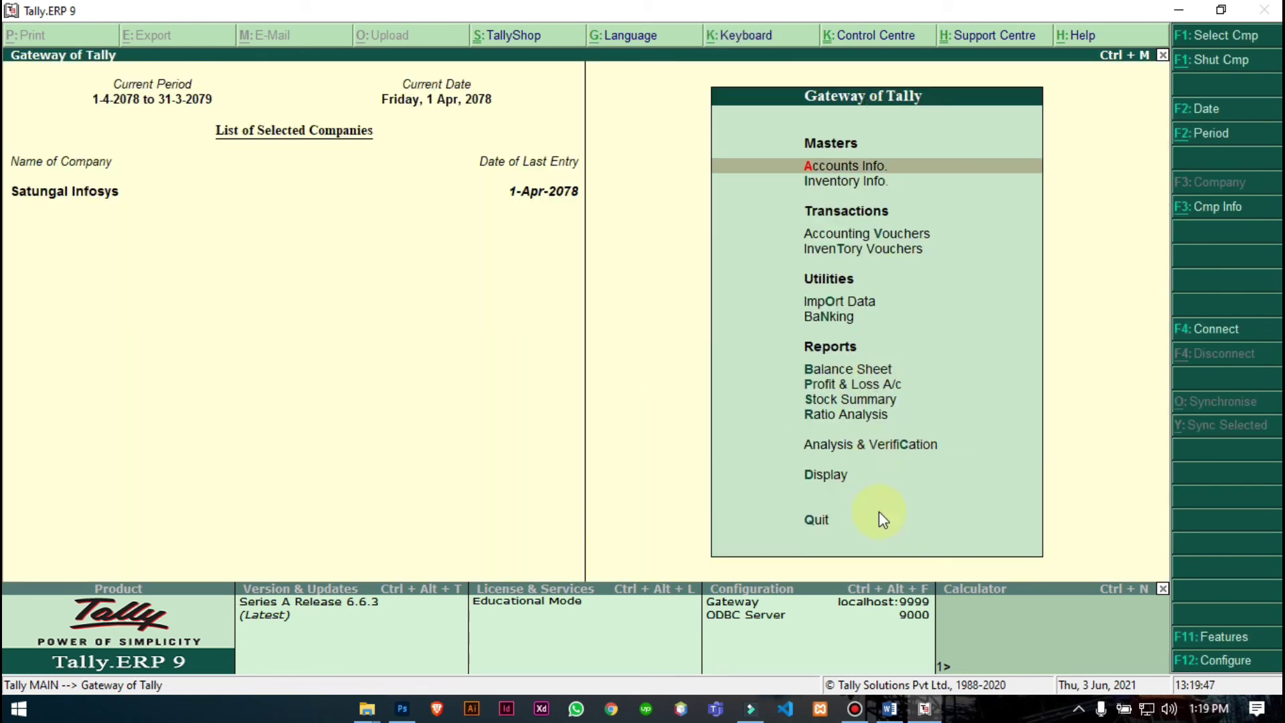
Open a receipt voucher and check the cash received from Samrat Informatics in the Word task list.
click(889, 709)
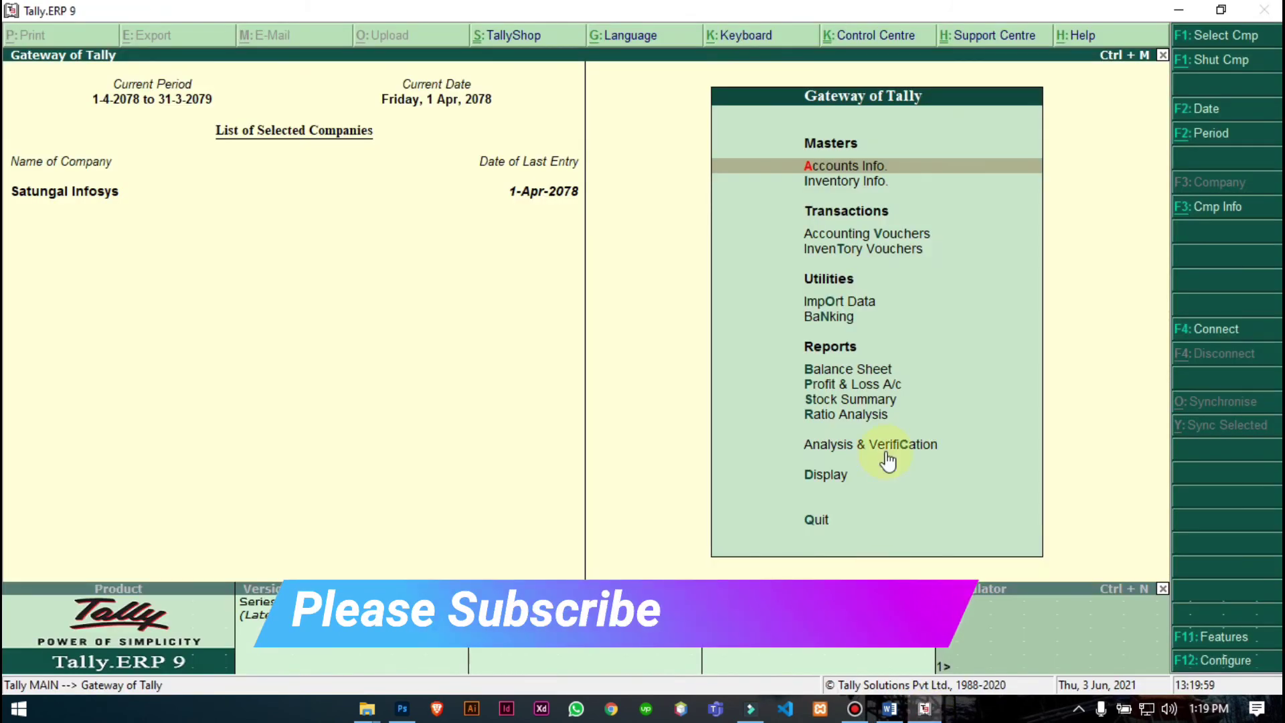
key(Down)
key(Down)
key(Return)
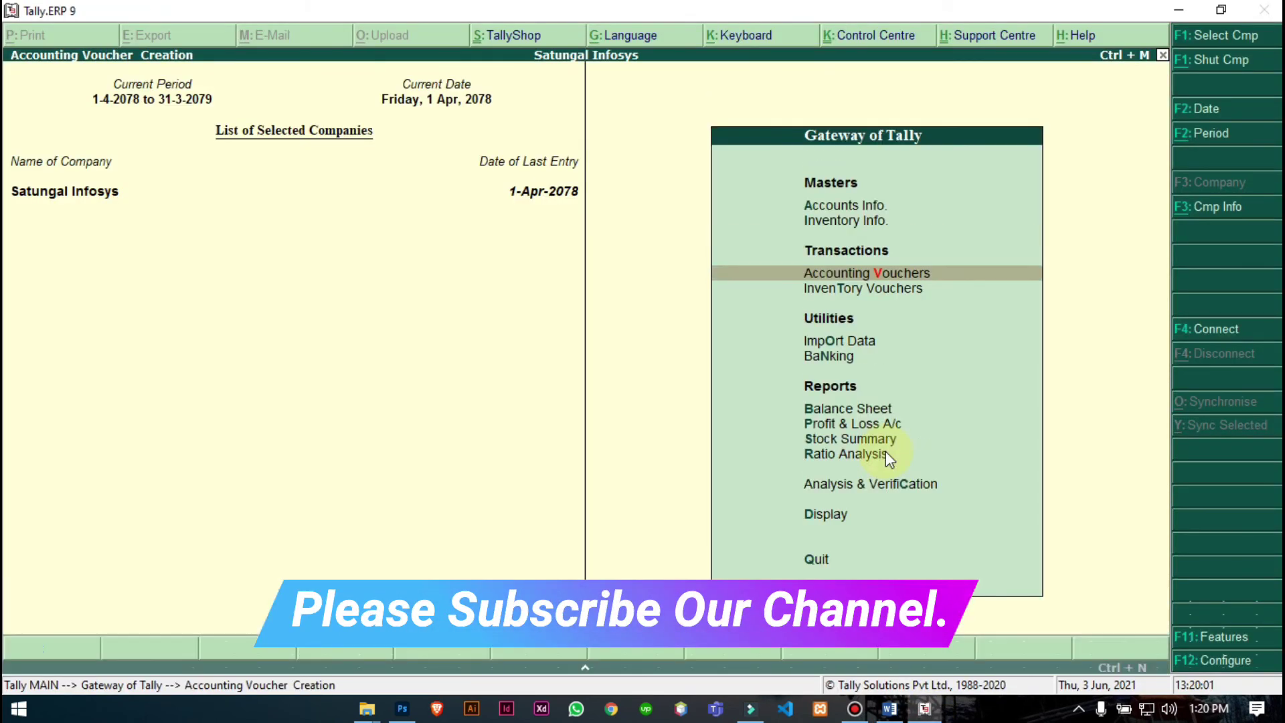
click(890, 708)
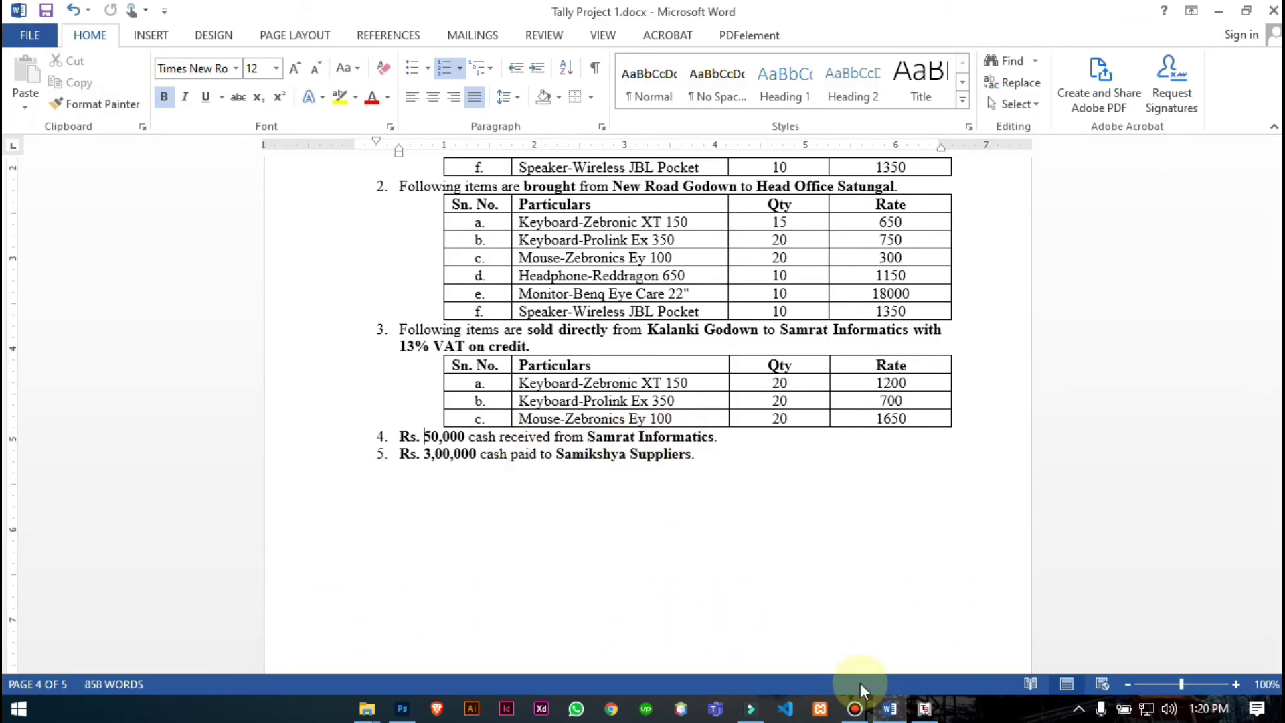
click(924, 708)
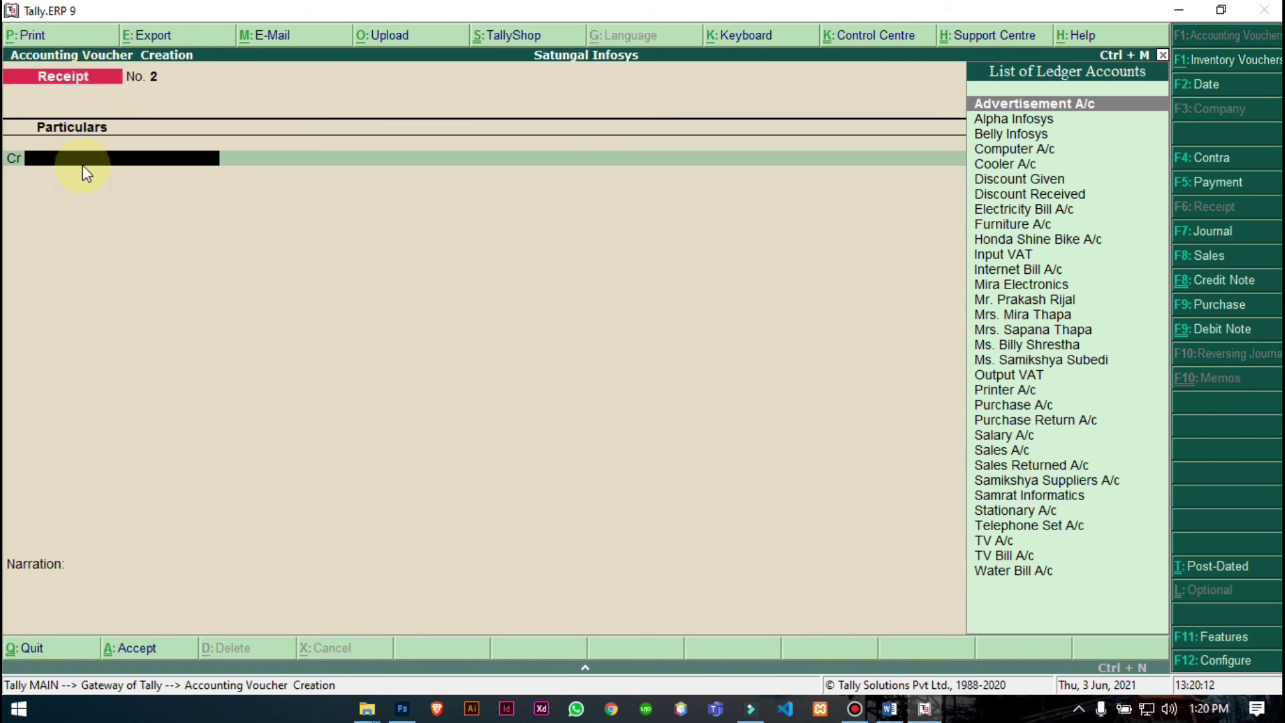
Credit Samrat Informatics with 50,000 in the receipt voucher, adjusting the full amount as On Account.
text(Sam)
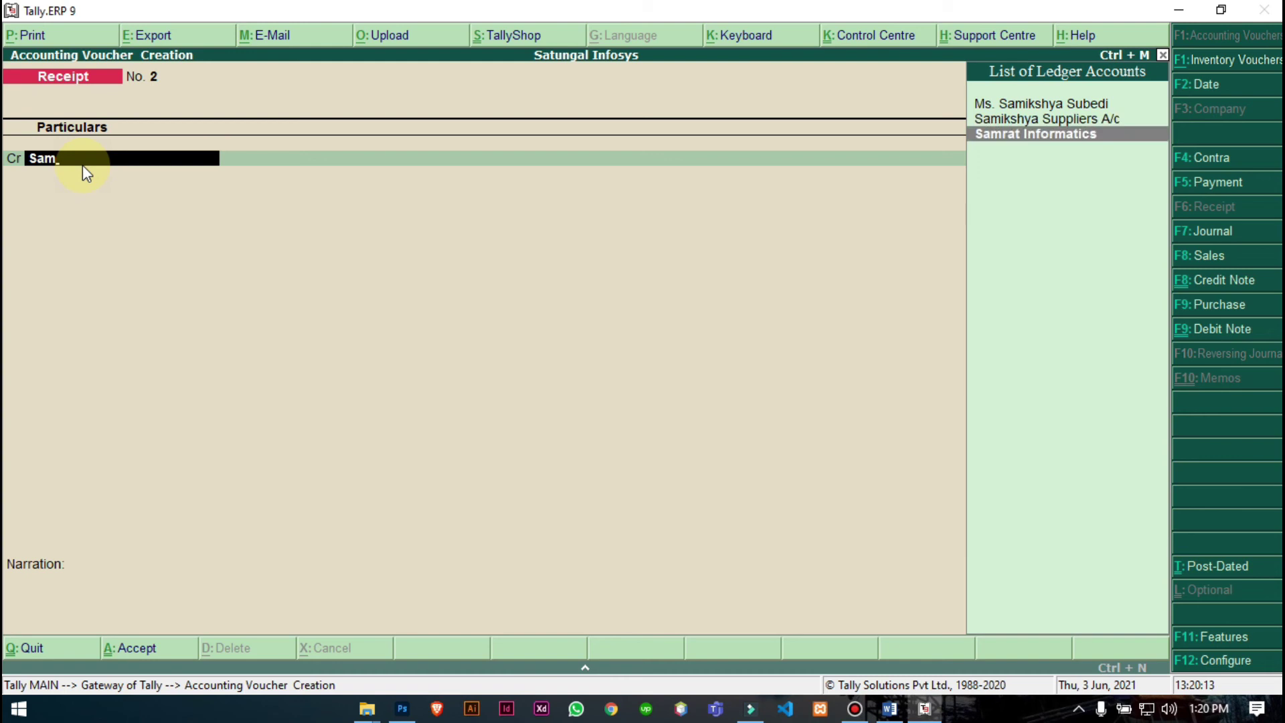
key(Return)
text(5)
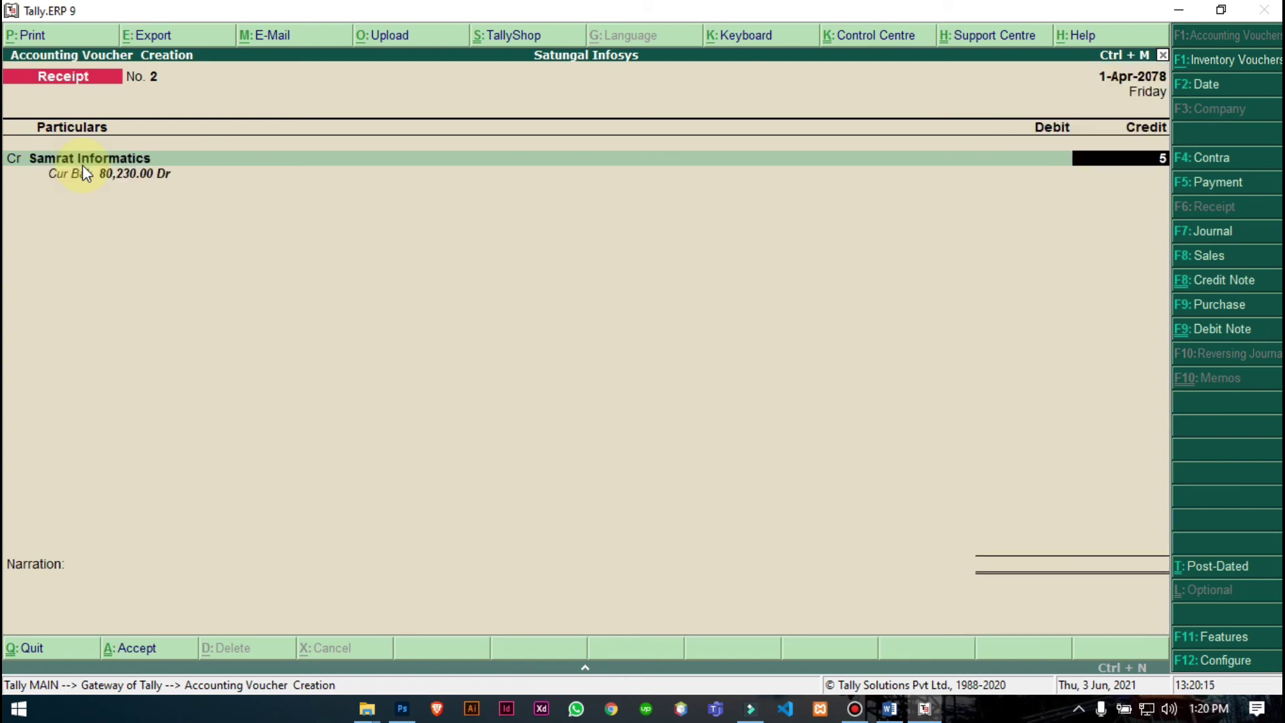
text(0,000000)
key(Return)
key(Down)
key(Down)
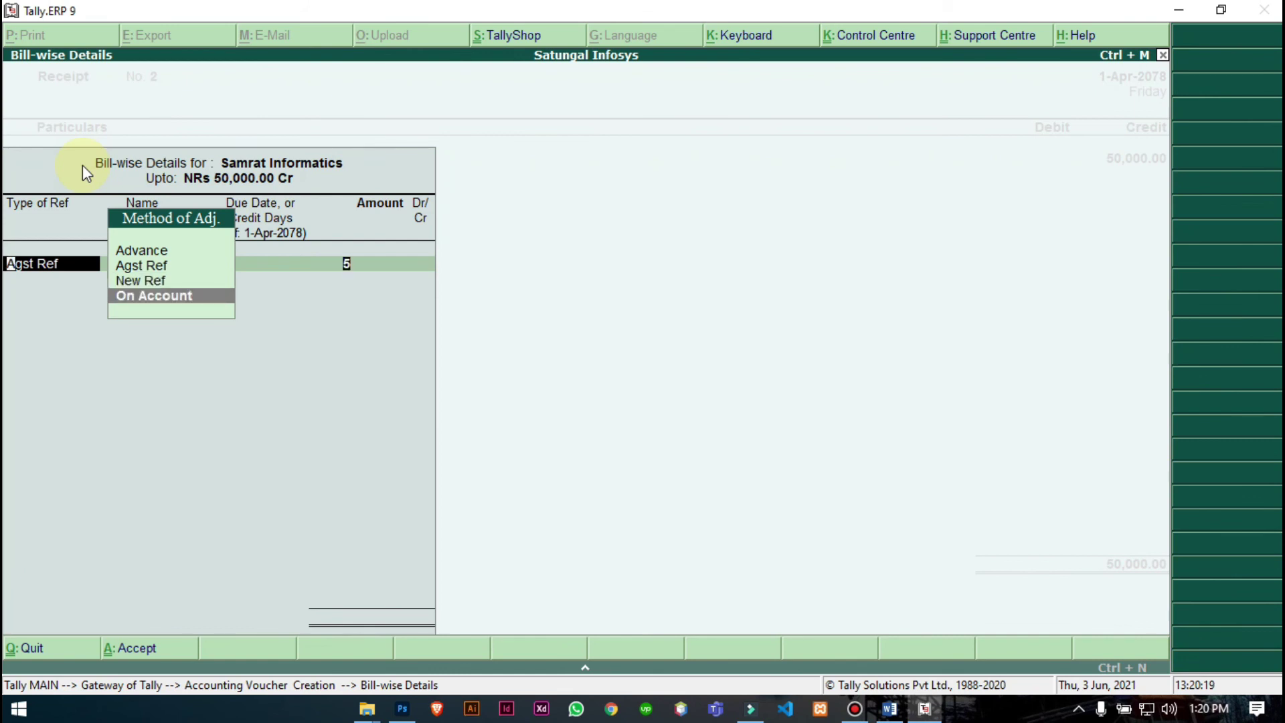
key(Return)
key(Return)
key(Return)
key(Return)
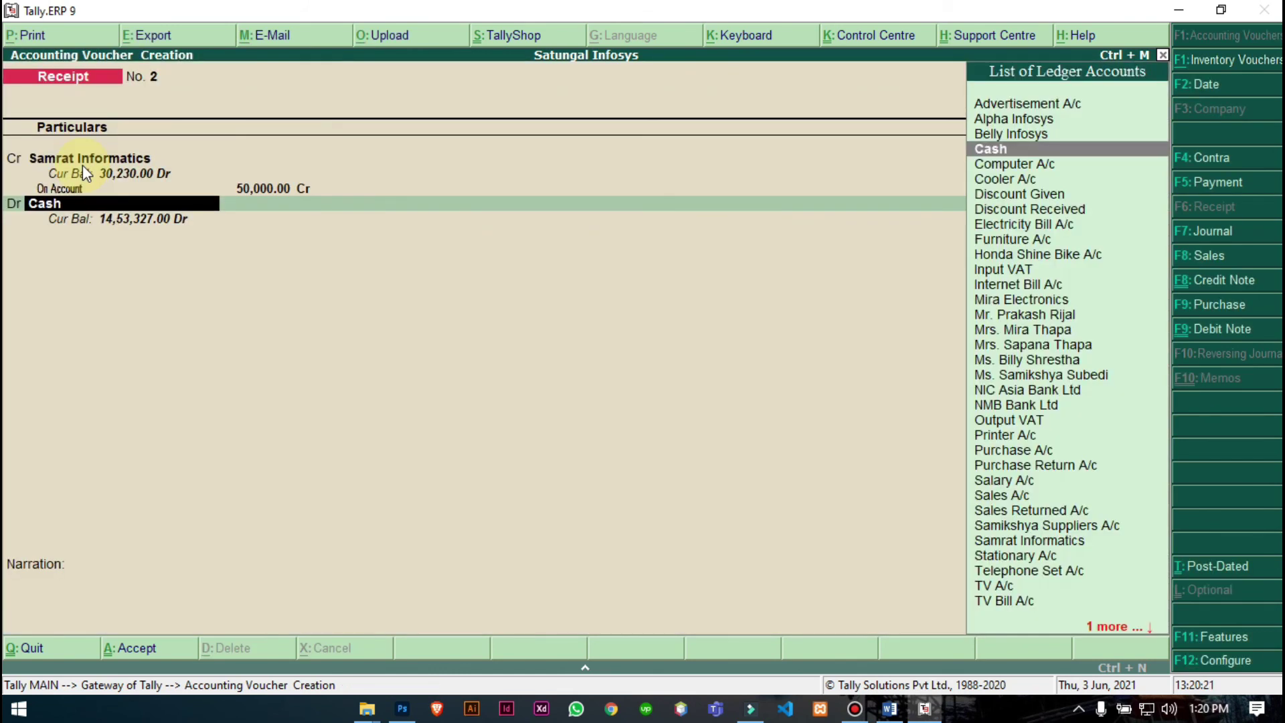
Debit Cash with 50,000, enter the narration "being cash receibed from samrat informatics.", and save the receipt.
key(Return)
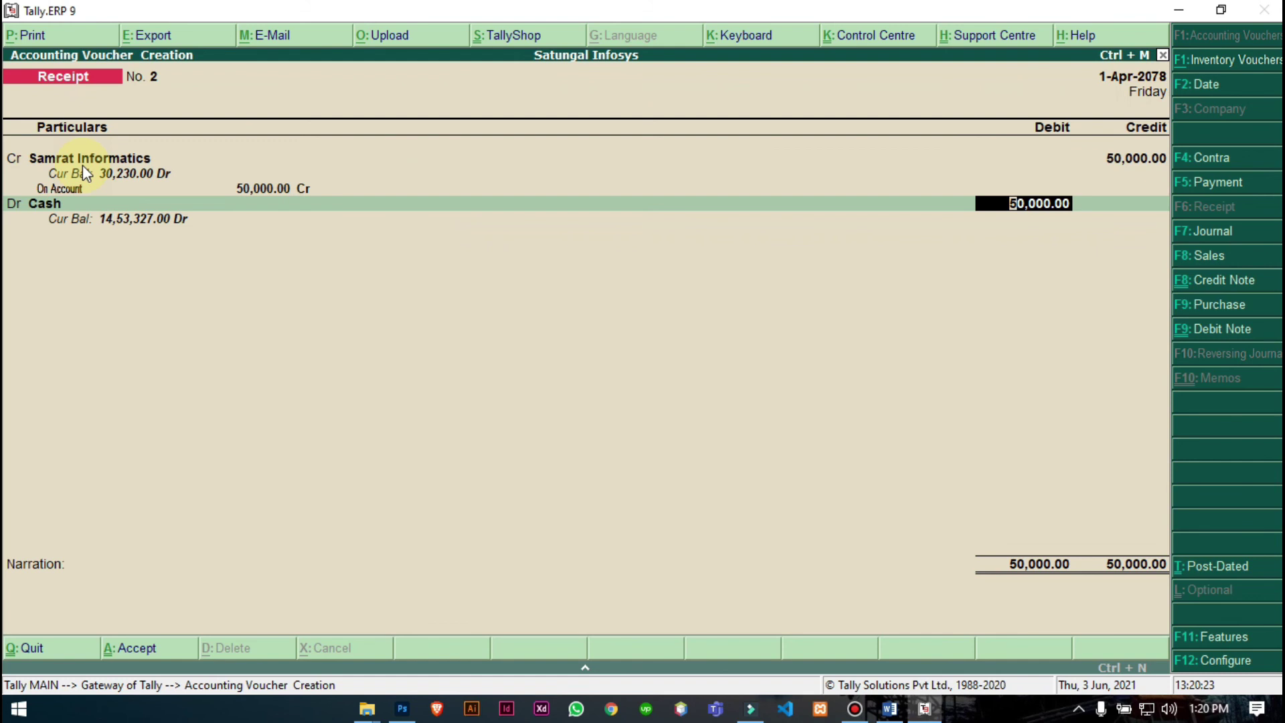
key(Return)
text(being cash receibed)
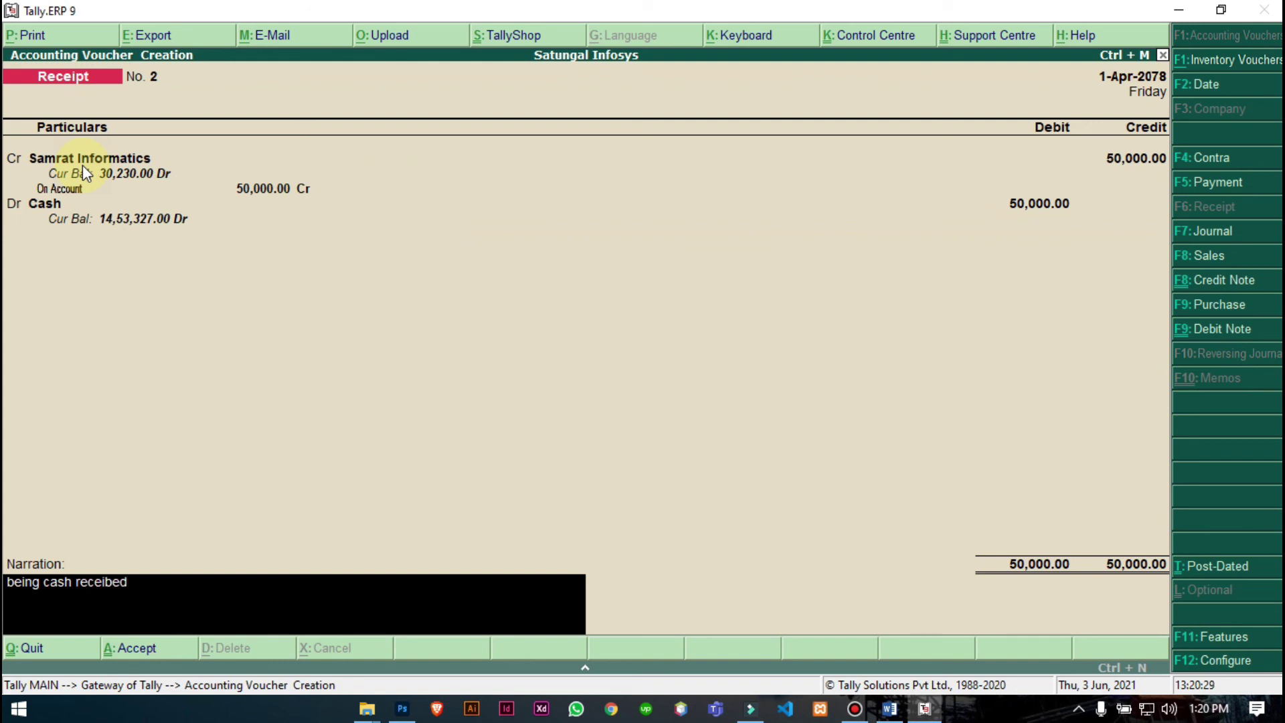
text( from samrat informatics.)
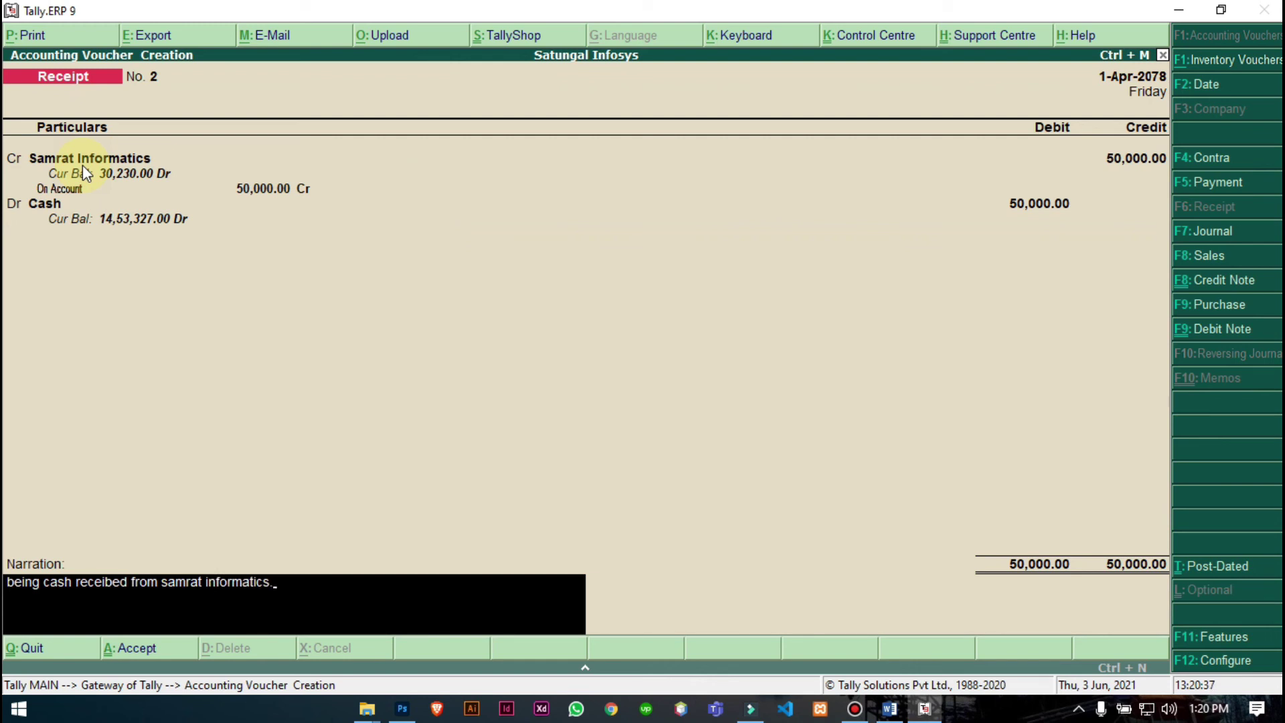
key(Return)
key(Return)
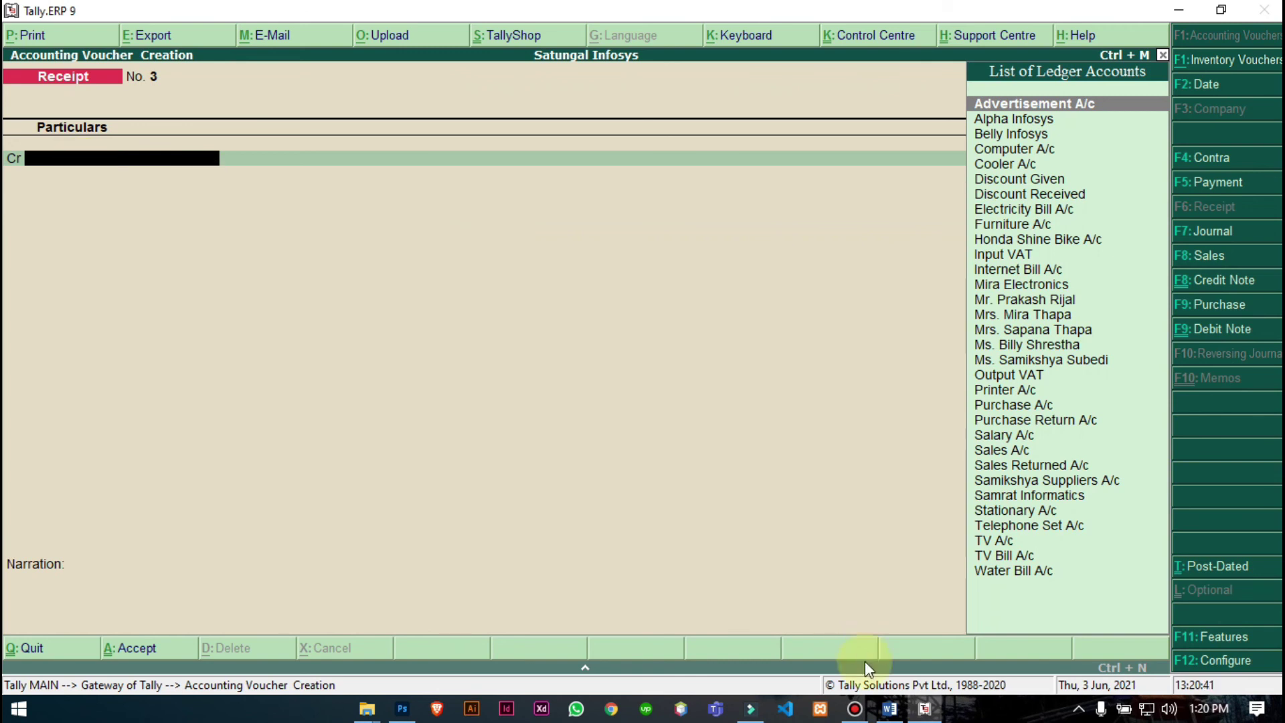
Check the cash payment to Samikshya Suppliers in the Word task list and open a payment voucher in Tally.
click(890, 708)
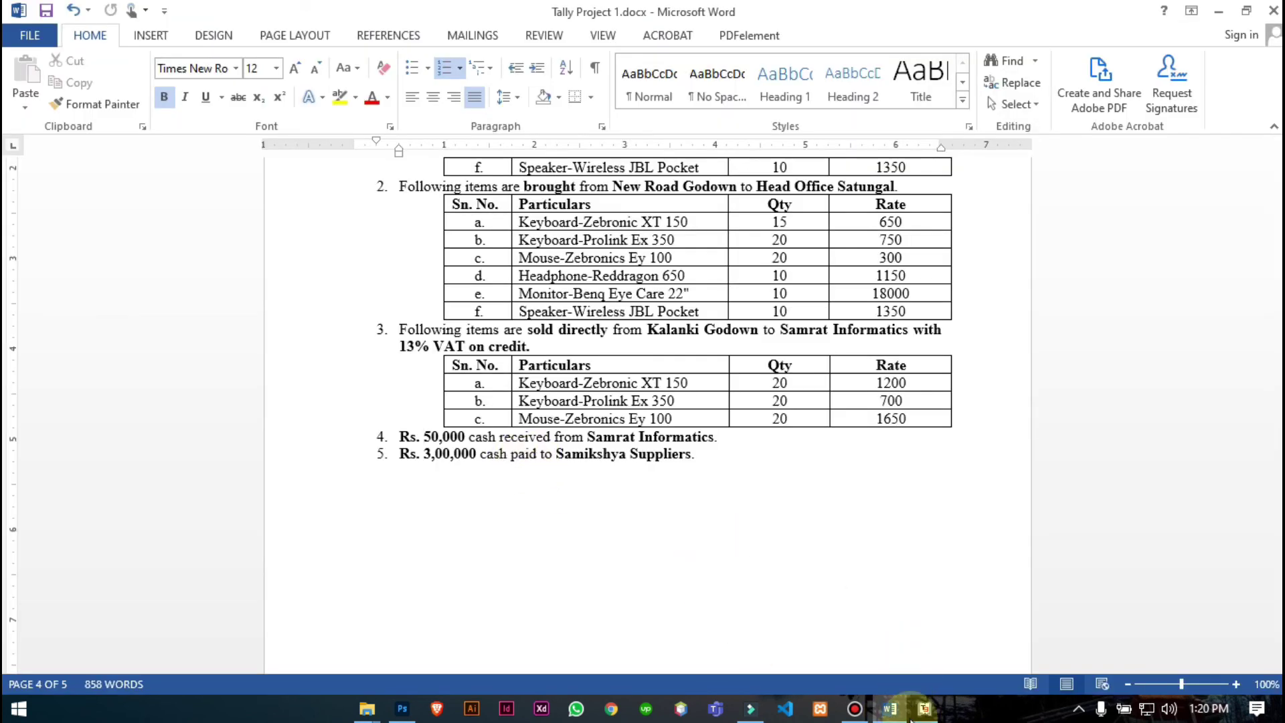
click(920, 712)
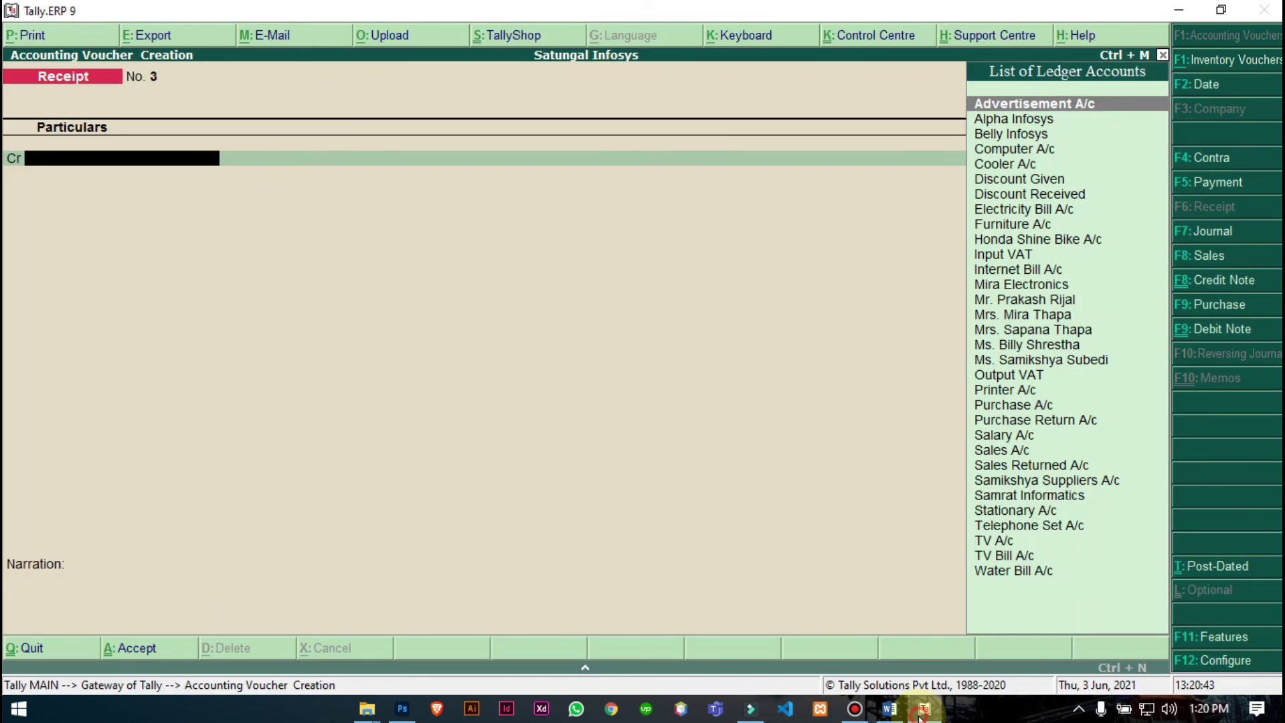
click(1222, 183)
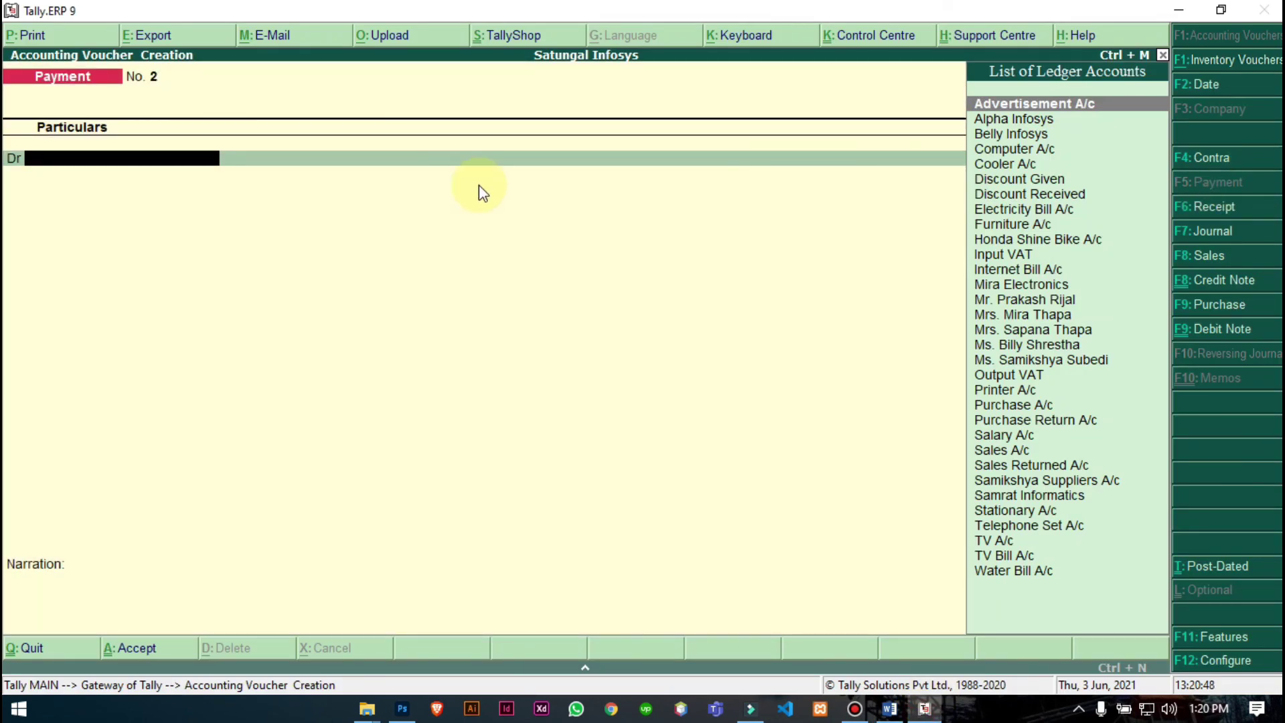
Debit Samikshya Suppliers A/c with 3,00,000 On Account and select Cash as the credit ledger.
text(Sami)
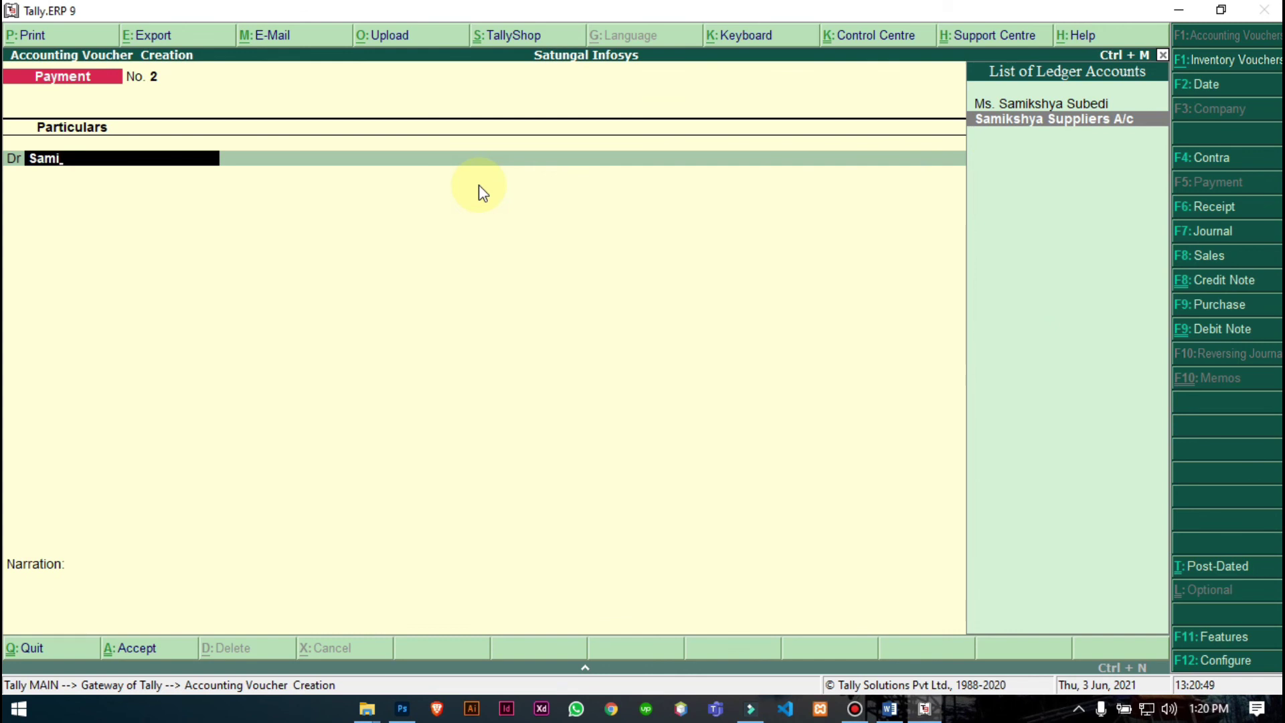
key(Return)
text(3)
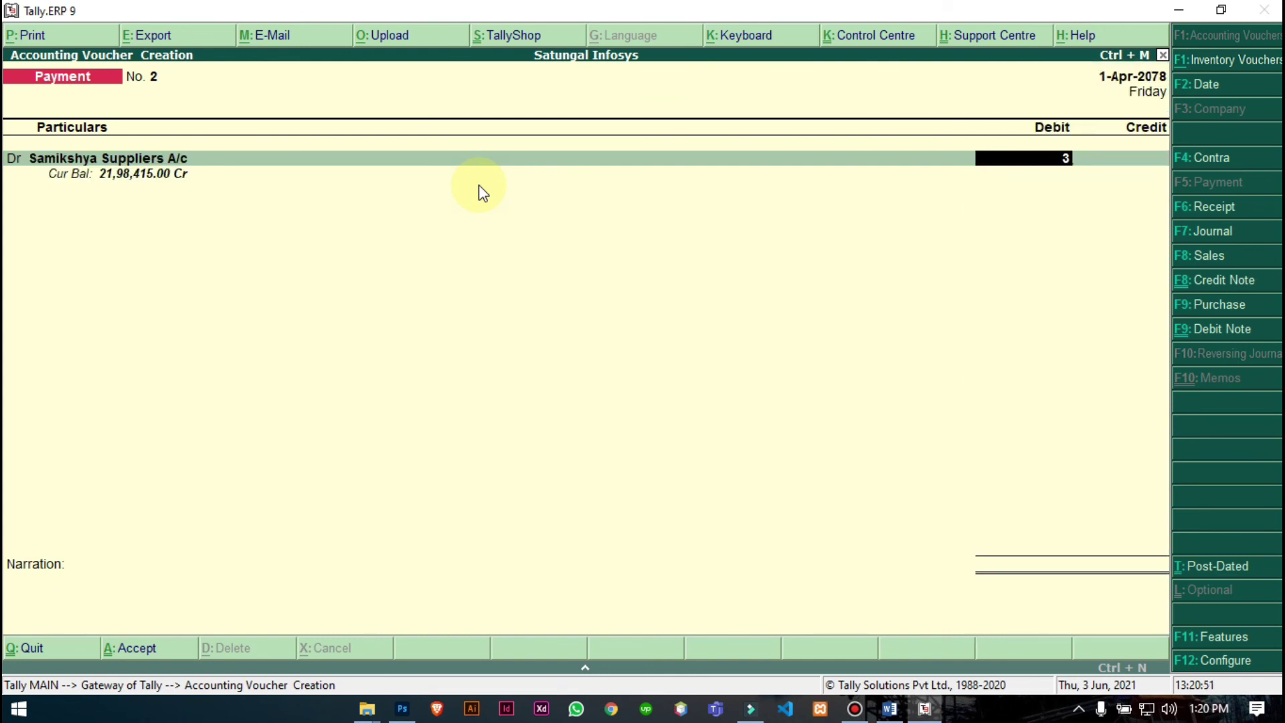
text(00000)
key(Return)
key(Down)
key(Down)
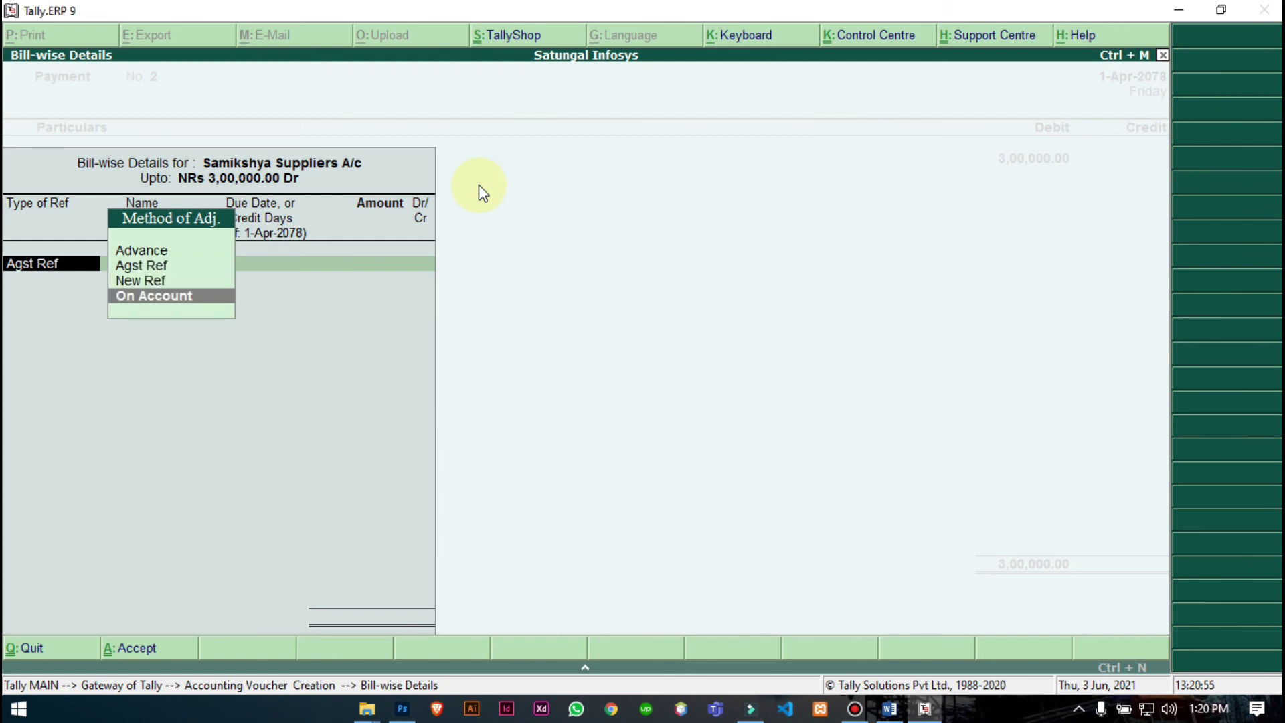
key(Return)
key(Return)
key(Return)
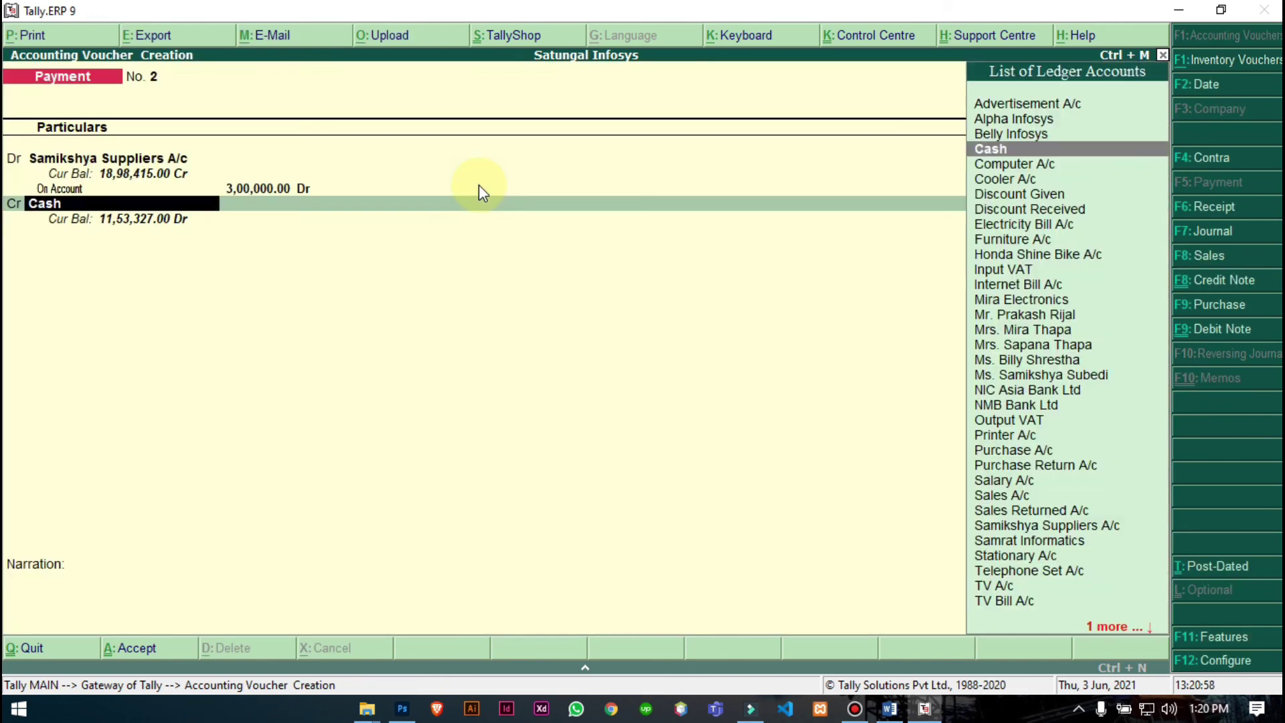
key(Return)
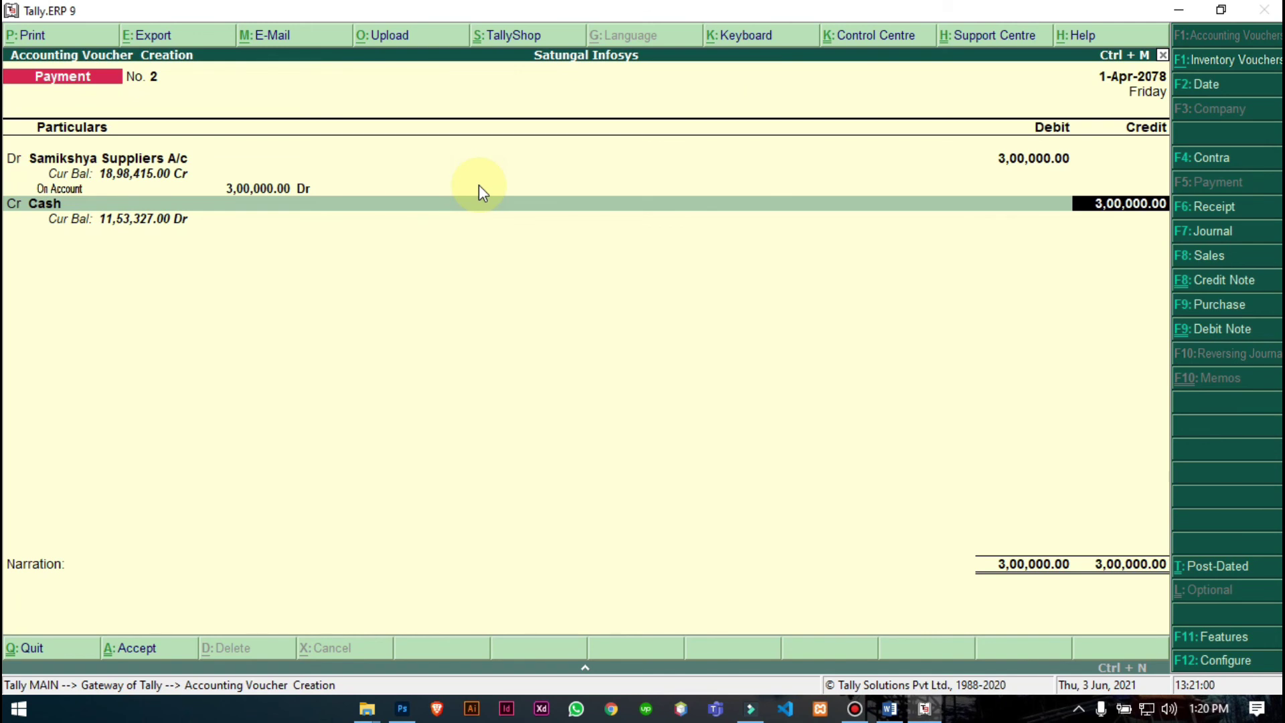
Credit Cash with 3,00,000, enter the narration "being cash paid to samikshya suppliers.", save the payment, and leave voucher creation.
key(Return)
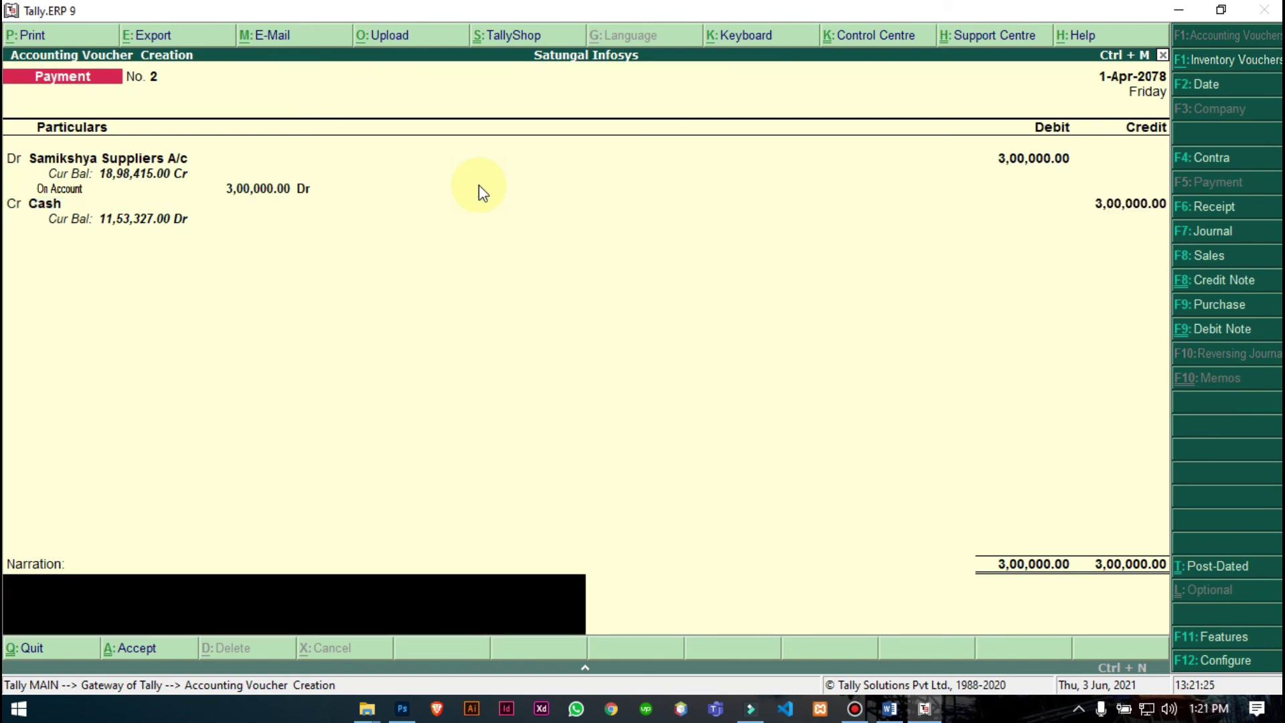
text(besin)
key(BackSpace)
key(BackSpace)
text(s)
key(BackSpace)
text(ing cash paid to samikshya suppliers.)
key(Return)
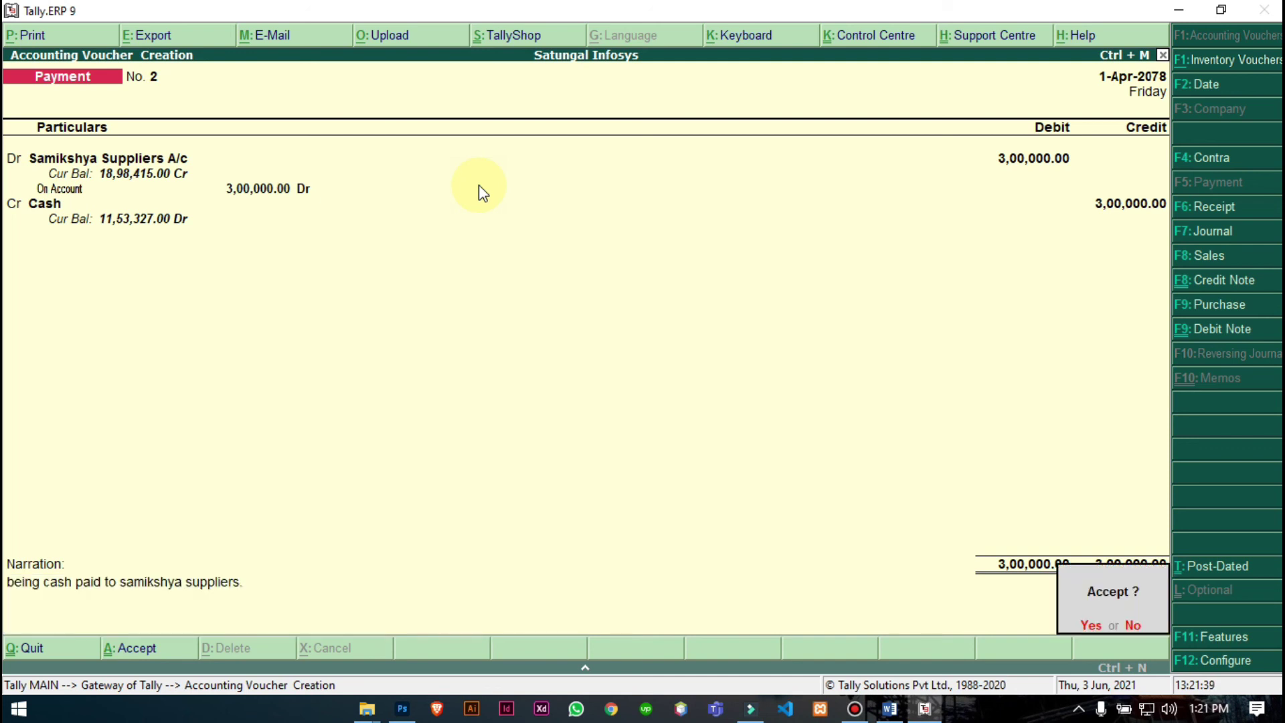
key(Return)
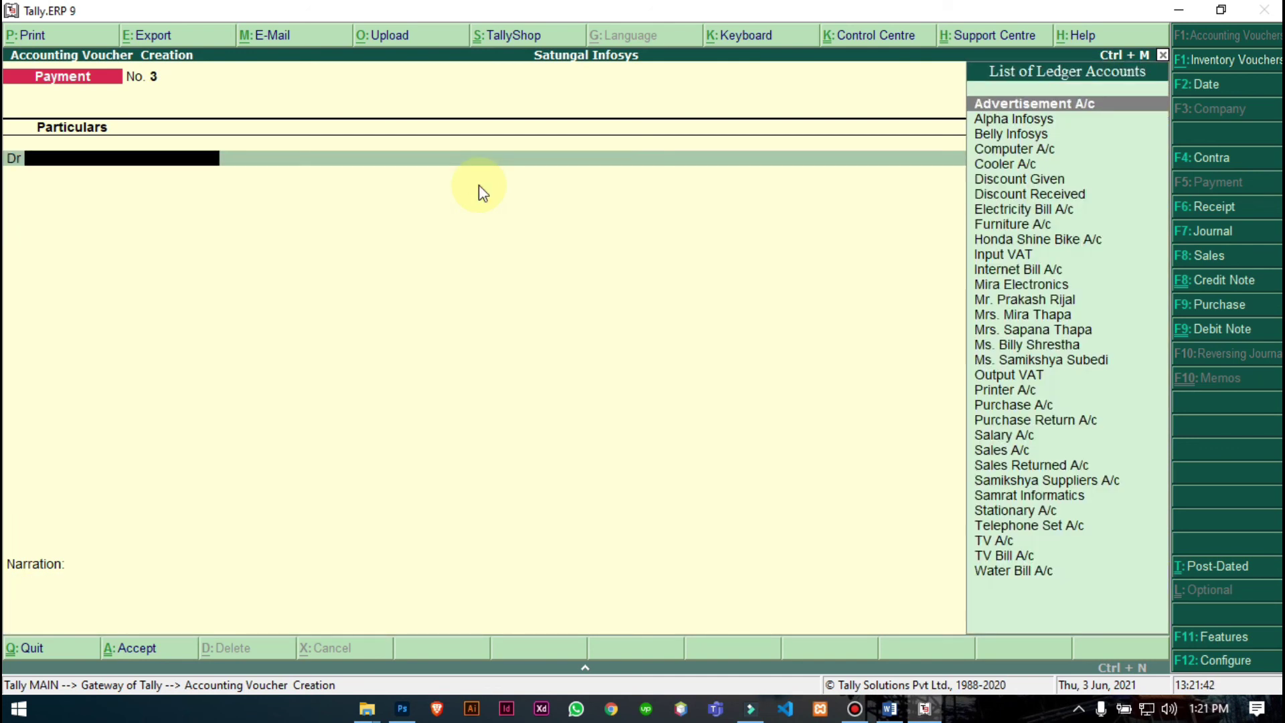
key(Escape)
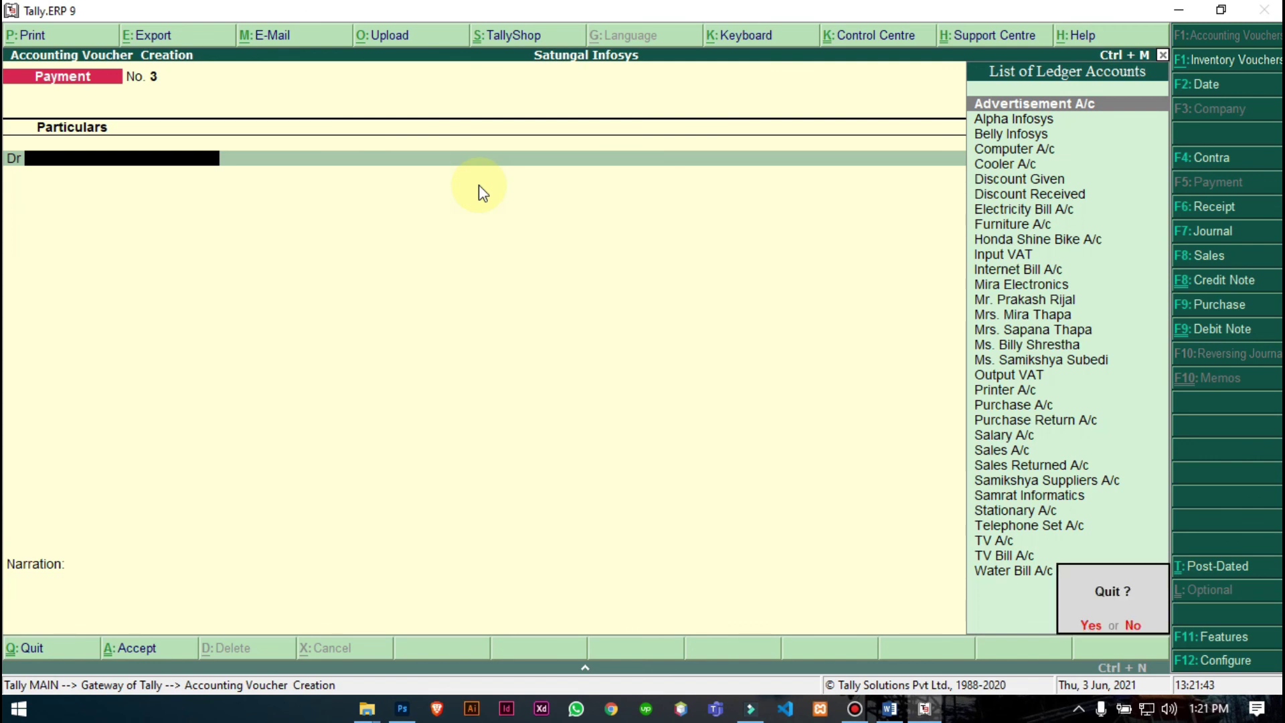
key(Return)
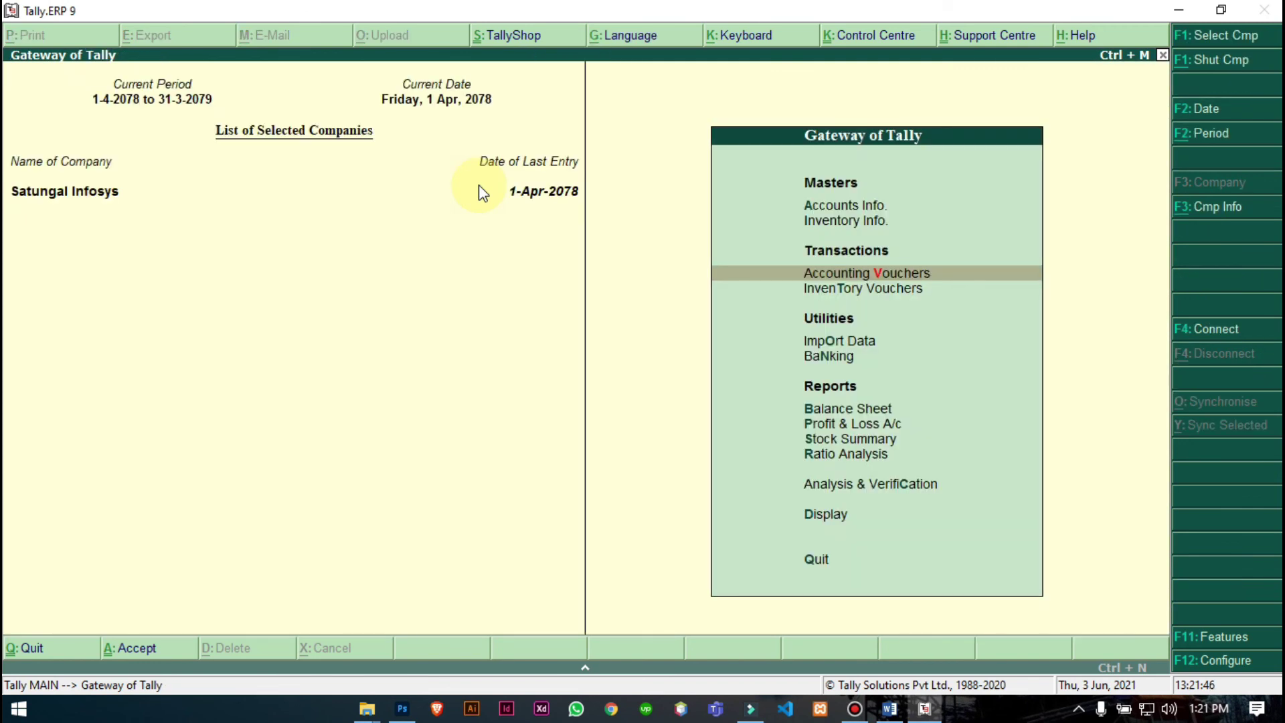
Open the ledger account book for Samikshya Suppliers A/c and check its purchase and payment entries and closing balance.
key(Down)
key(Down)
key(Down)
key(Down)
key(Down)
key(Down)
key(Down)
key(Down)
key(Down)
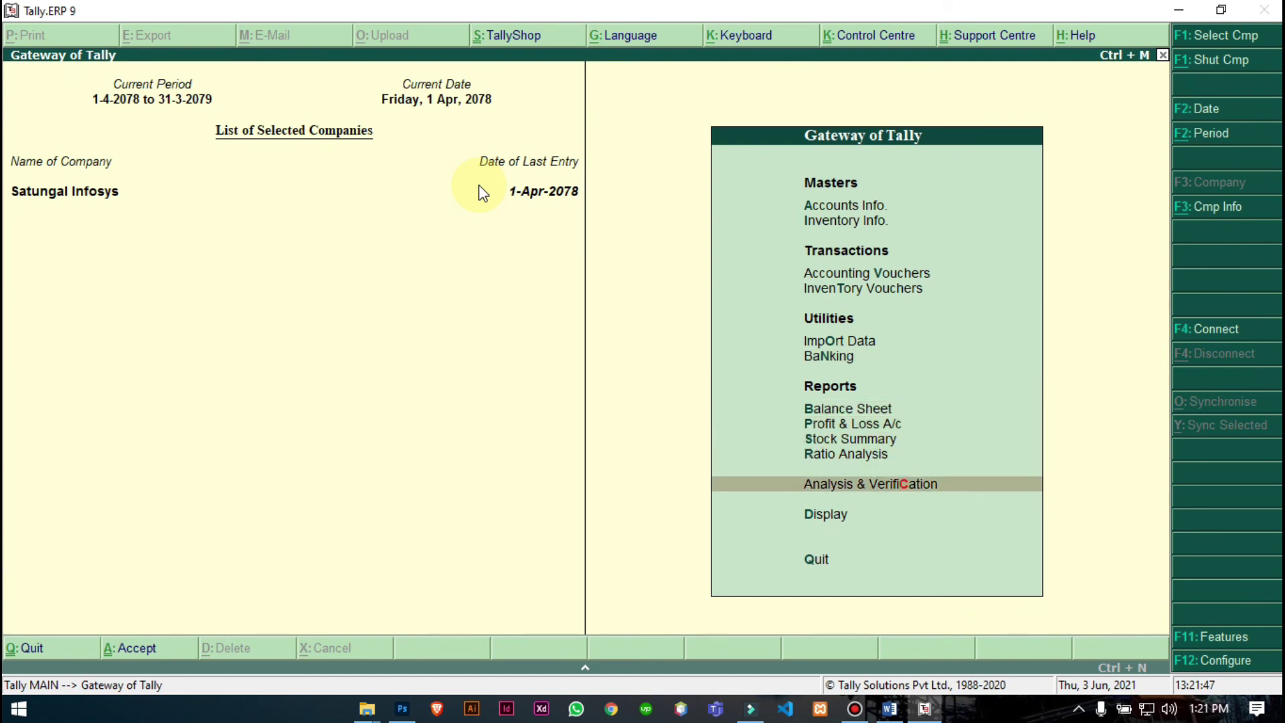
key(Return)
key(Down)
key(Down)
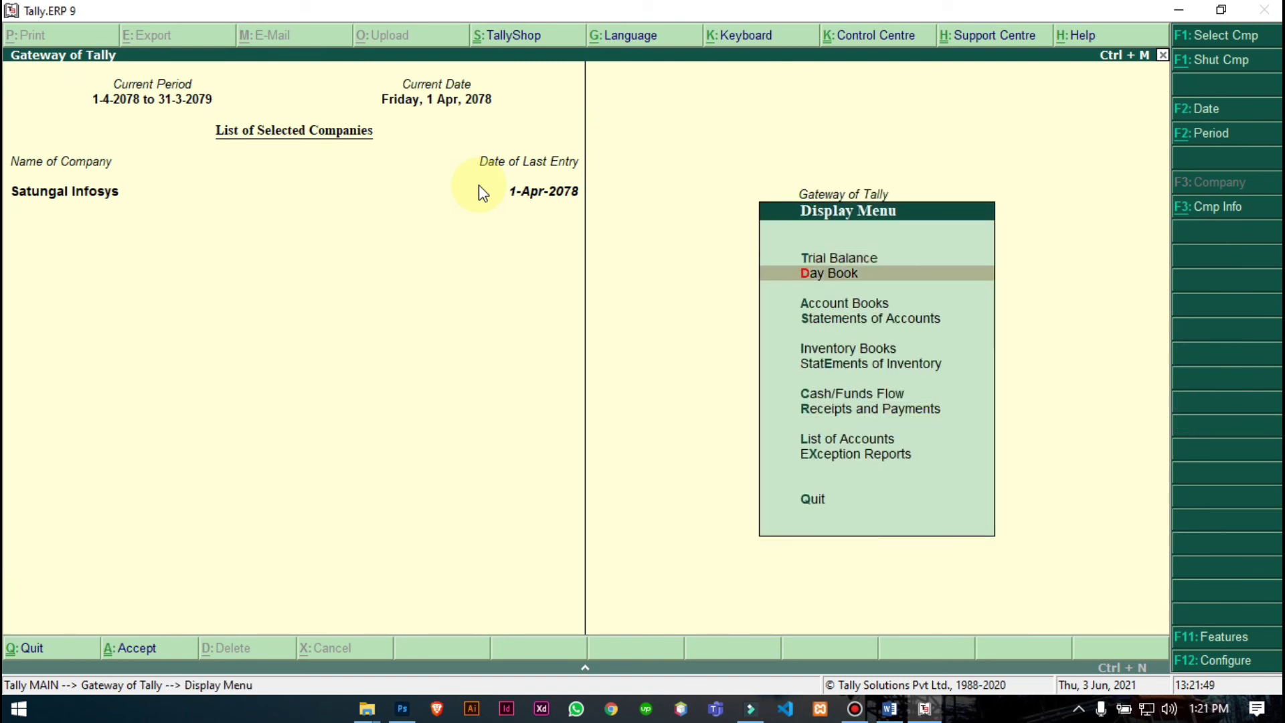
key(Return)
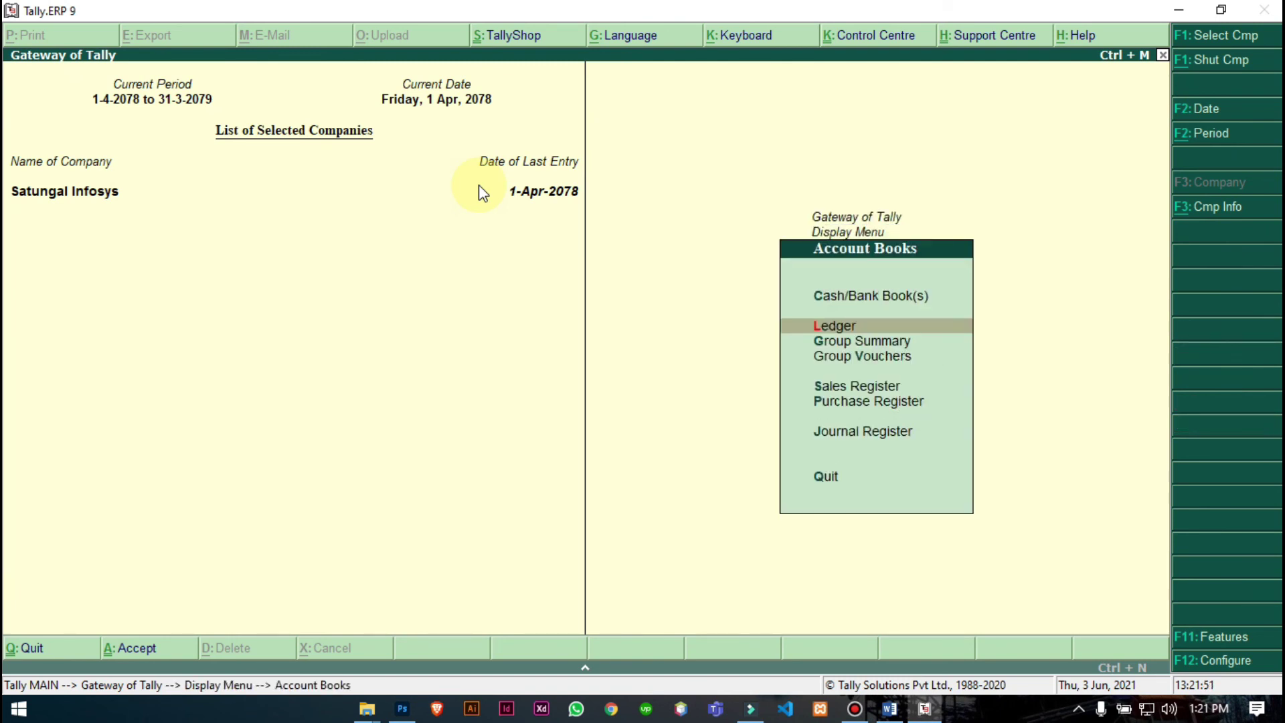
key(Return)
text(Sami)
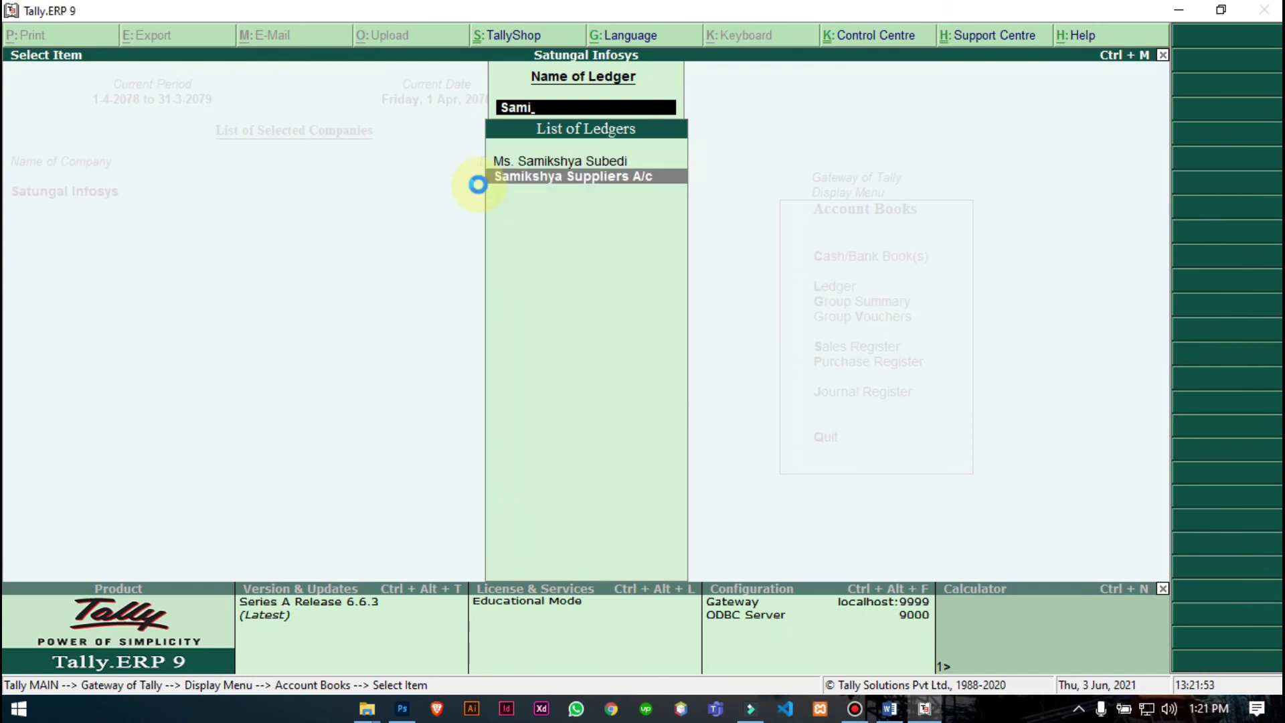
click(478, 184)
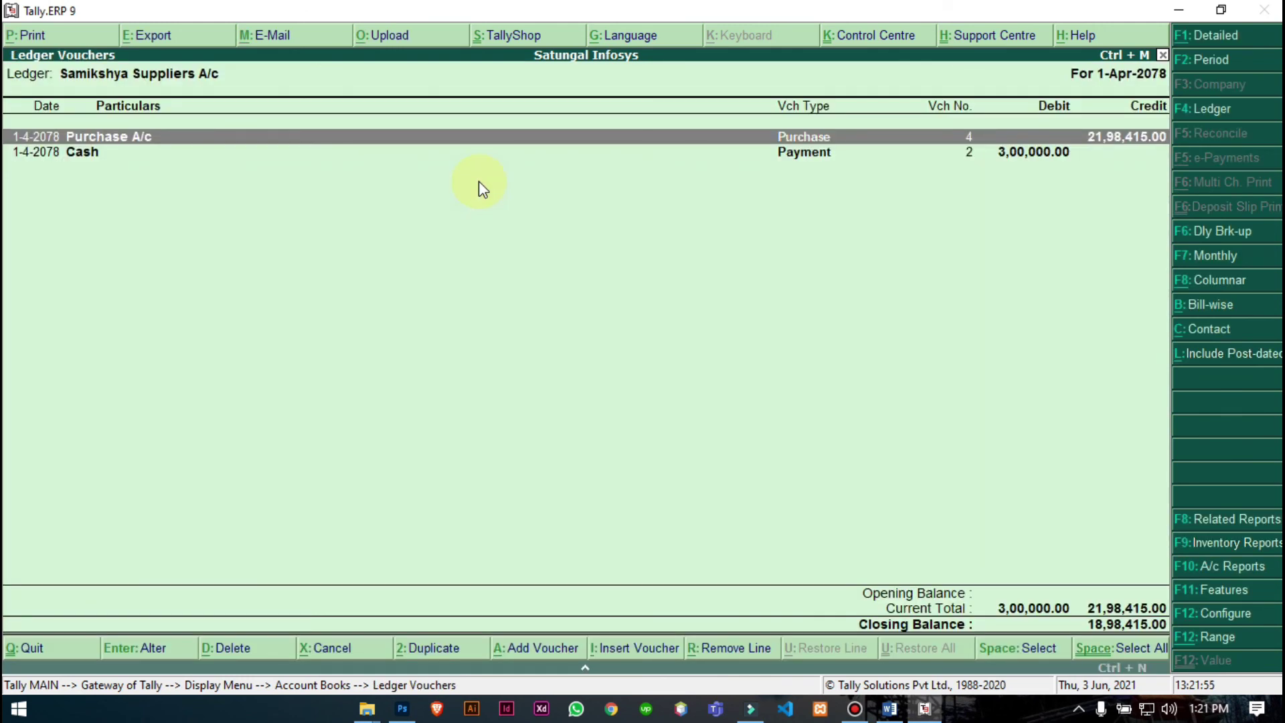
click(1138, 152)
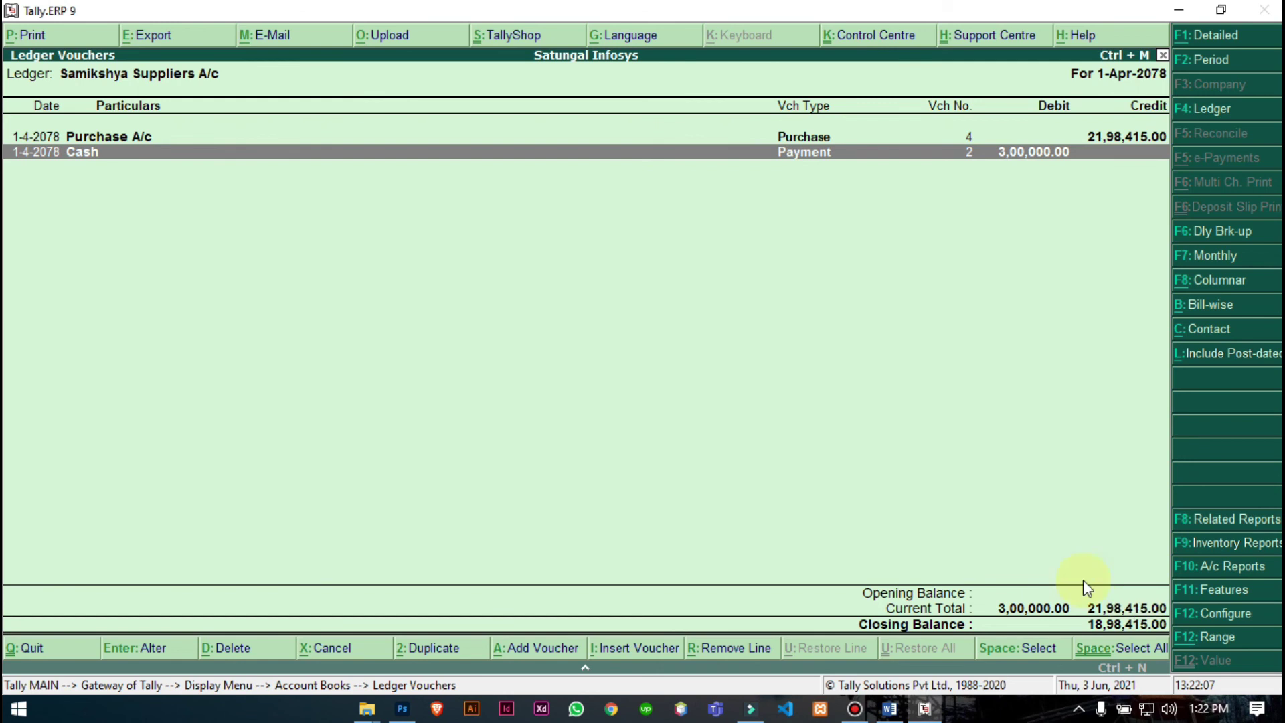
key(Escape)
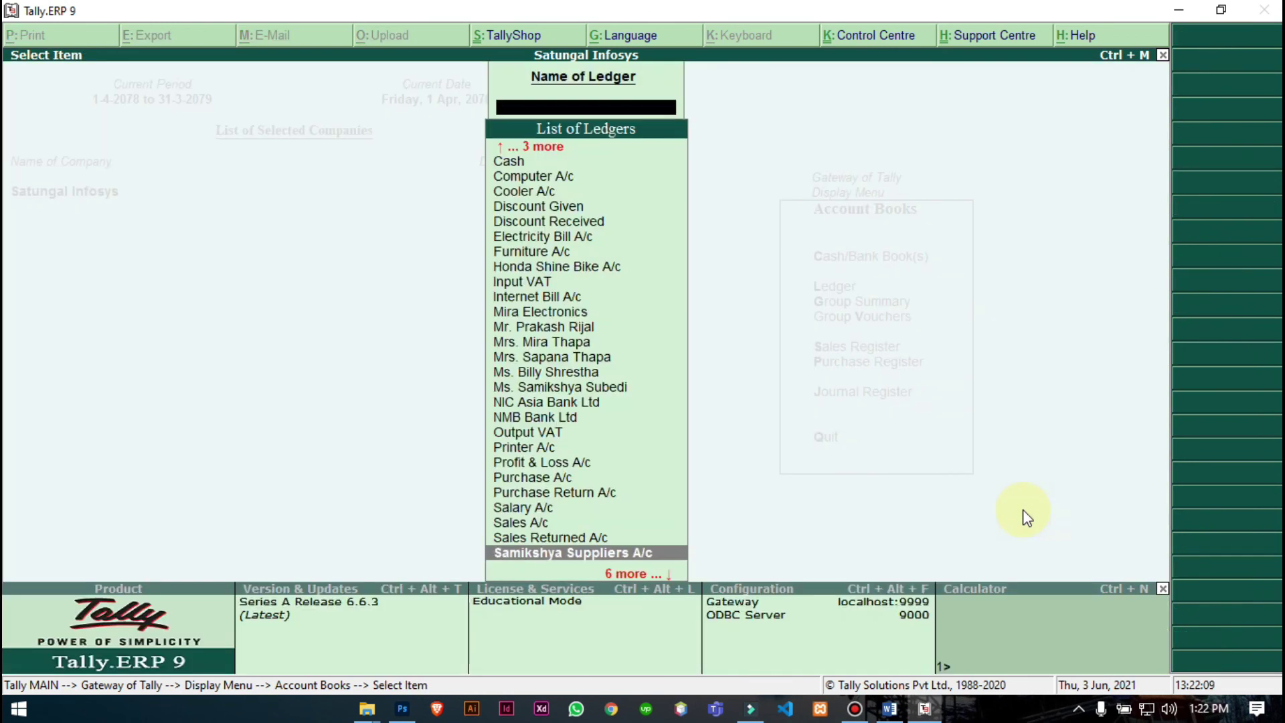
Review the Samrat Informatics ledger's sales and receipt entries and closing balance, and return to the Gateway of Tally.
text(Sam)
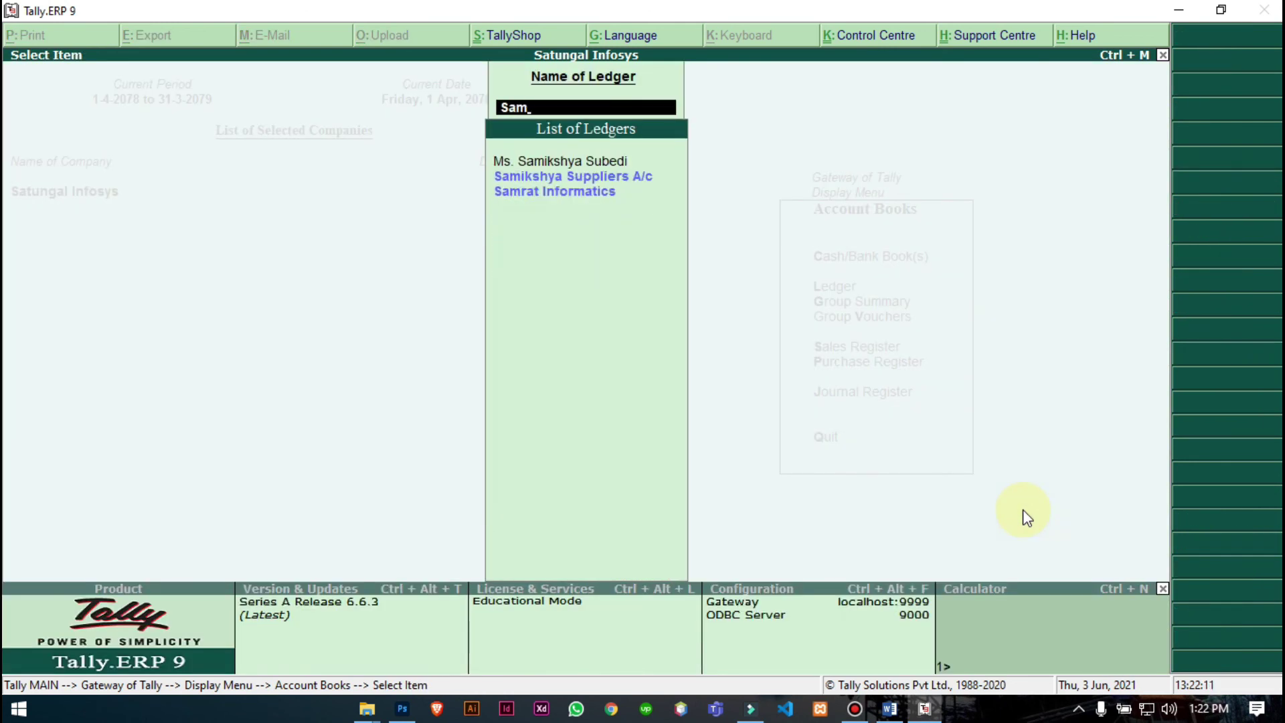
key(Down)
key(Return)
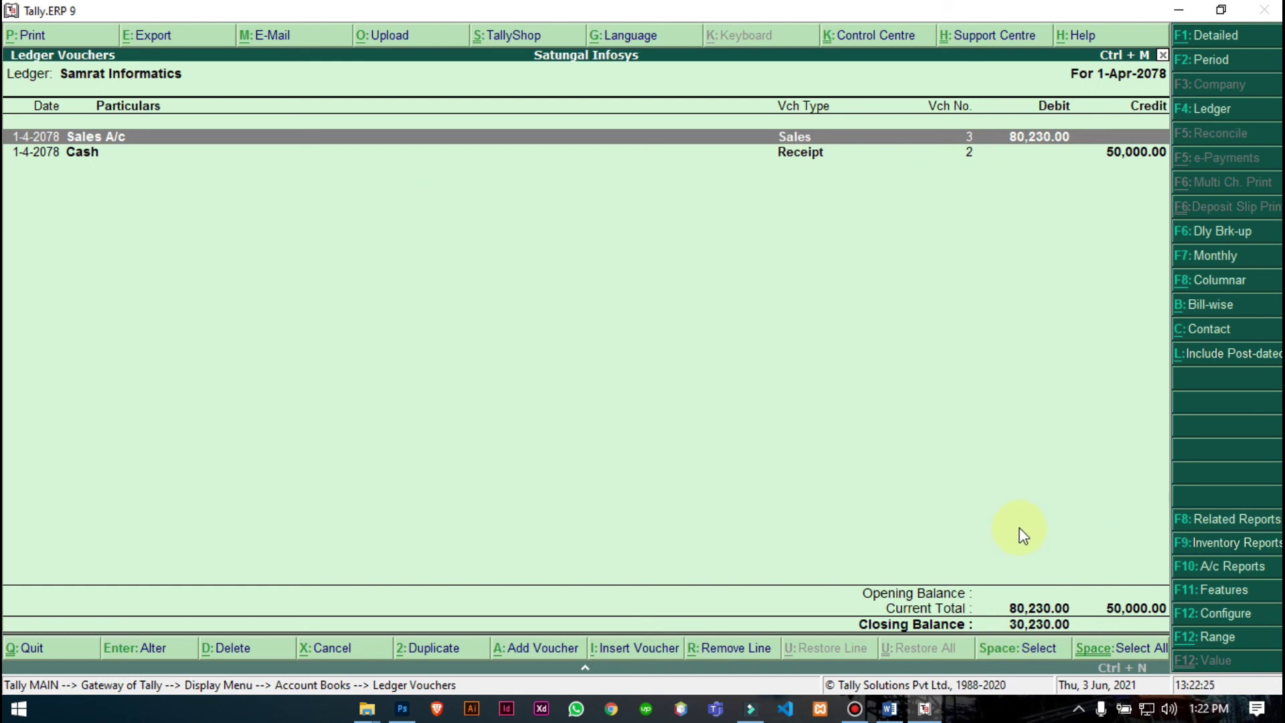
key(Escape)
key(Escape)
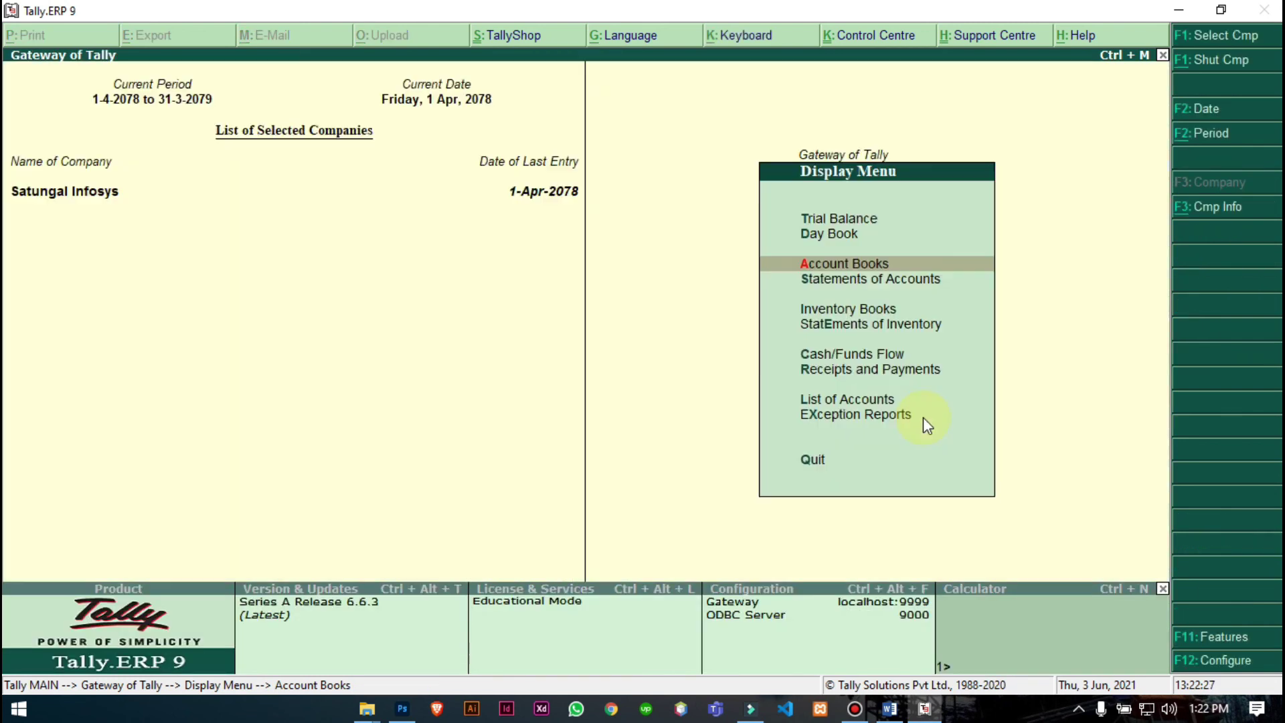
key(Escape)
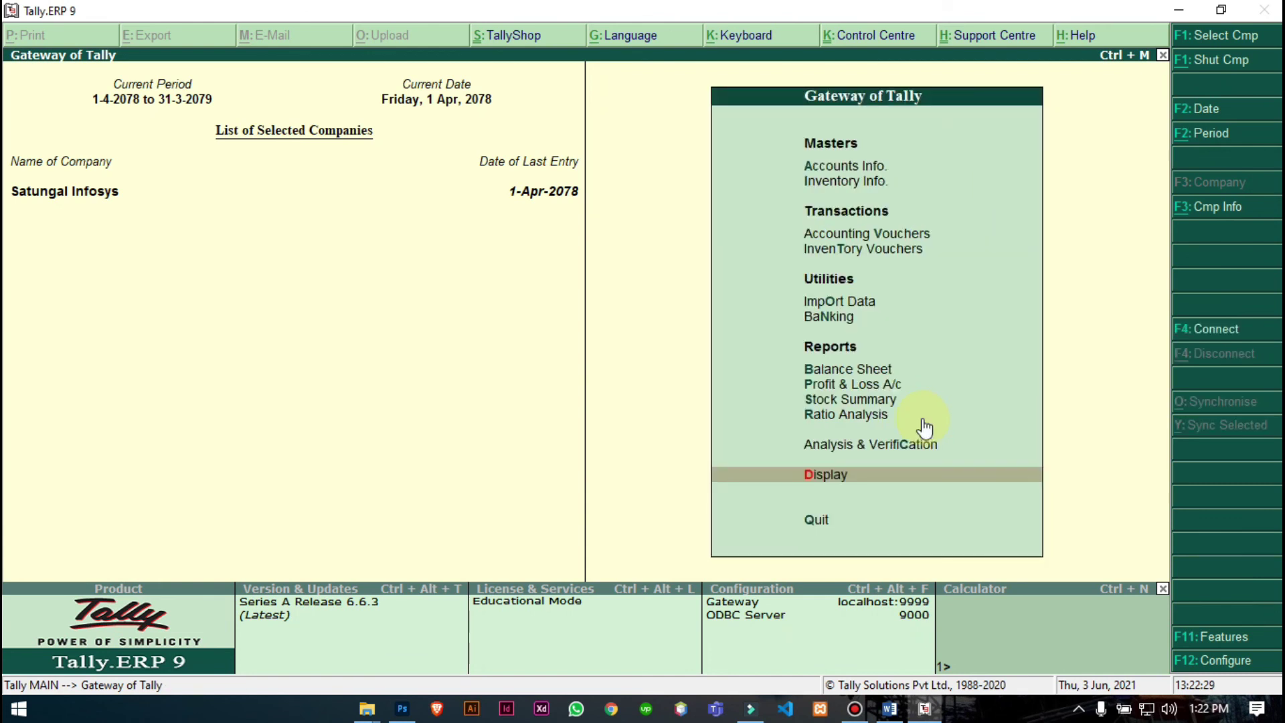
Switch to the Word task list and examine the Tally ERP Task Day 5 loan transactions.
click(890, 708)
scroll(767, 542, down, 10)
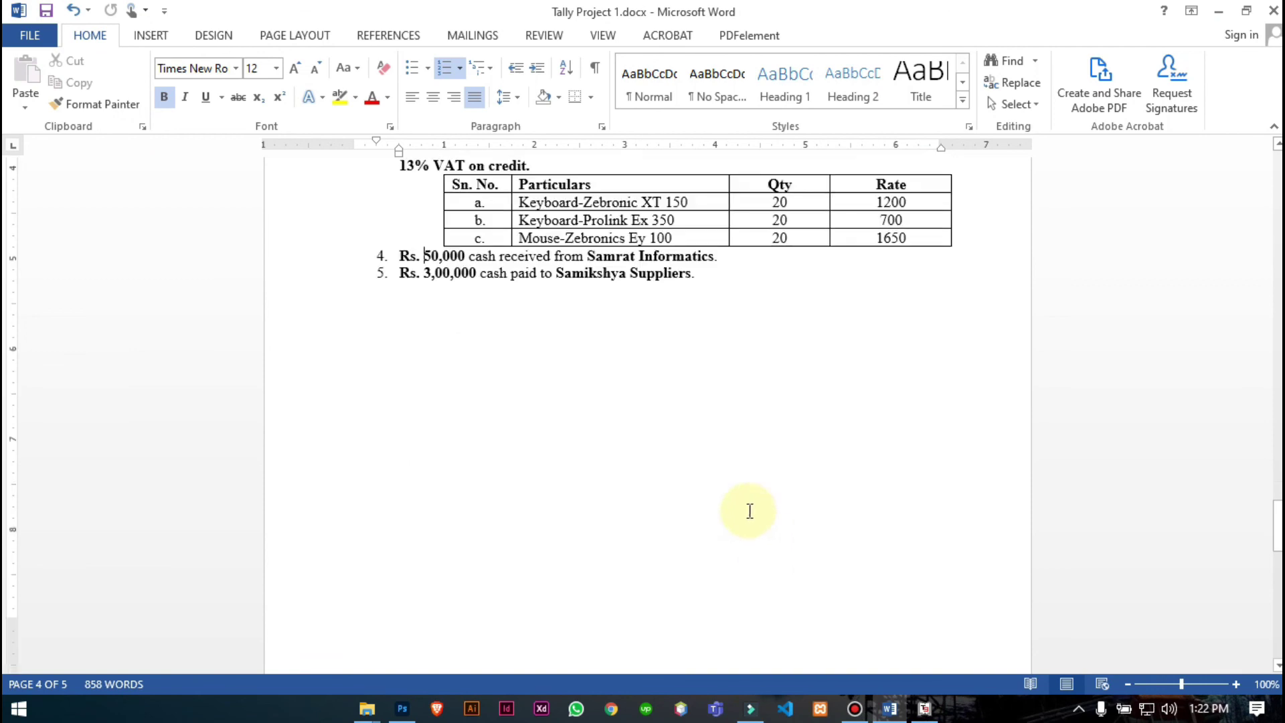
scroll(740, 461, down, 3)
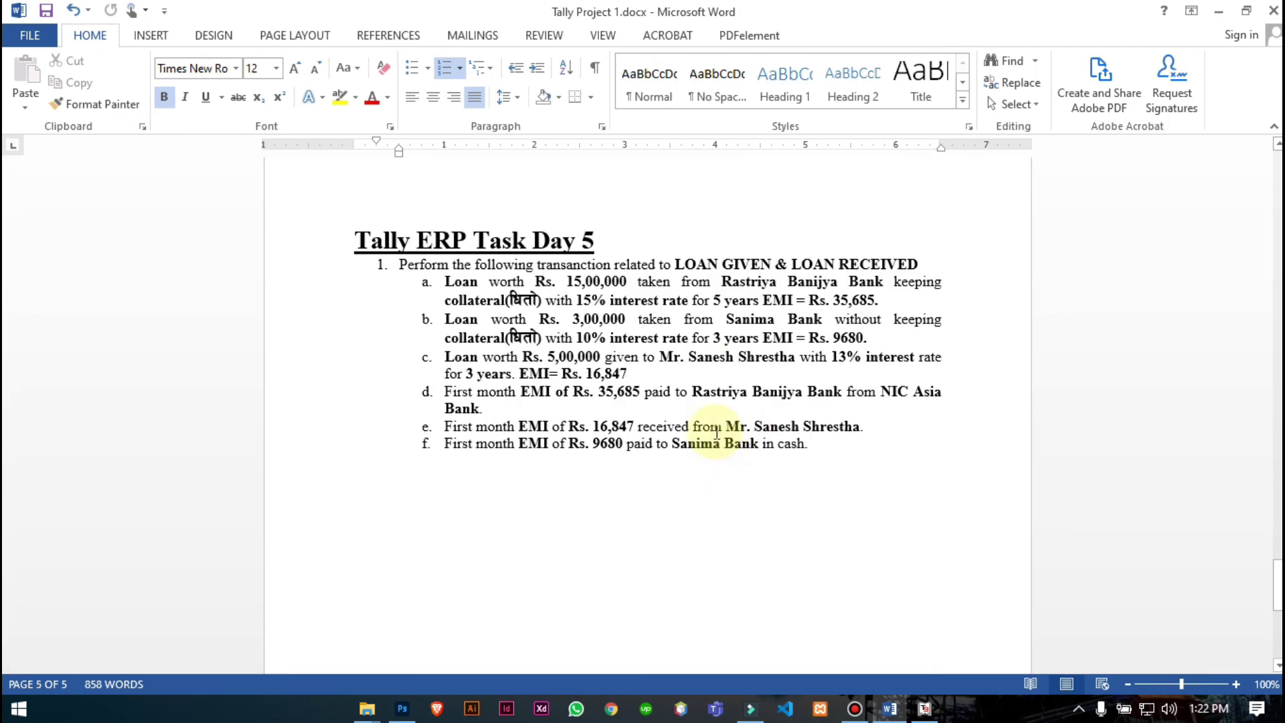